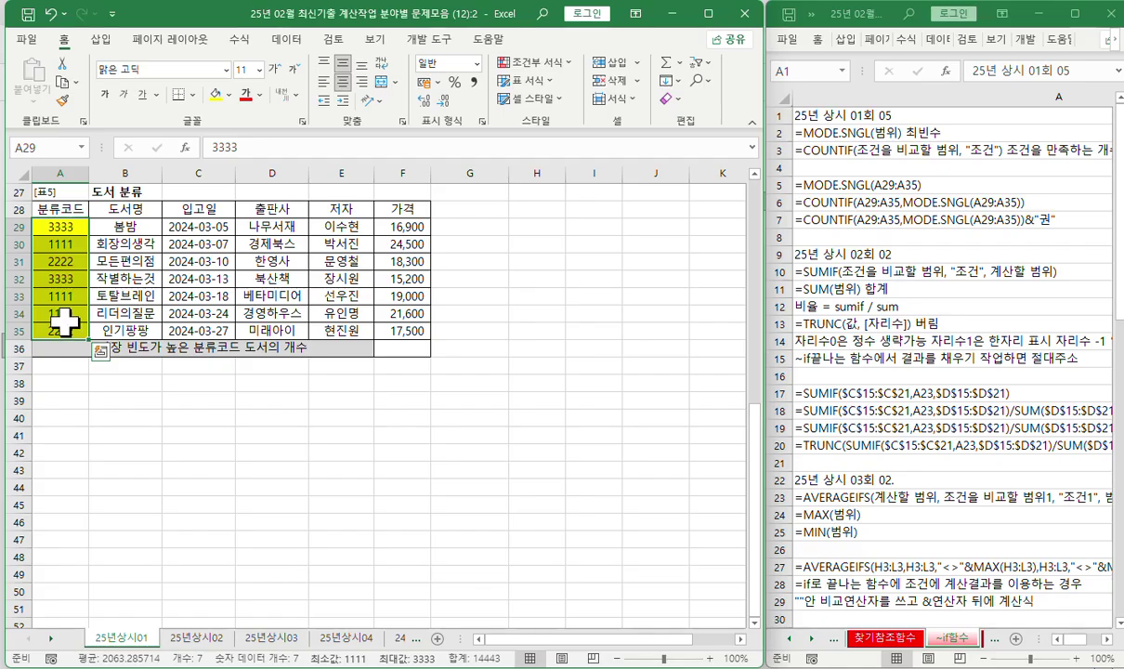
Enter the note "~if함수 조건에 계산결과를 이용하는 경우" in cell B38 below the book table
{"action": "left_click", "coordinate": [397, 346]}
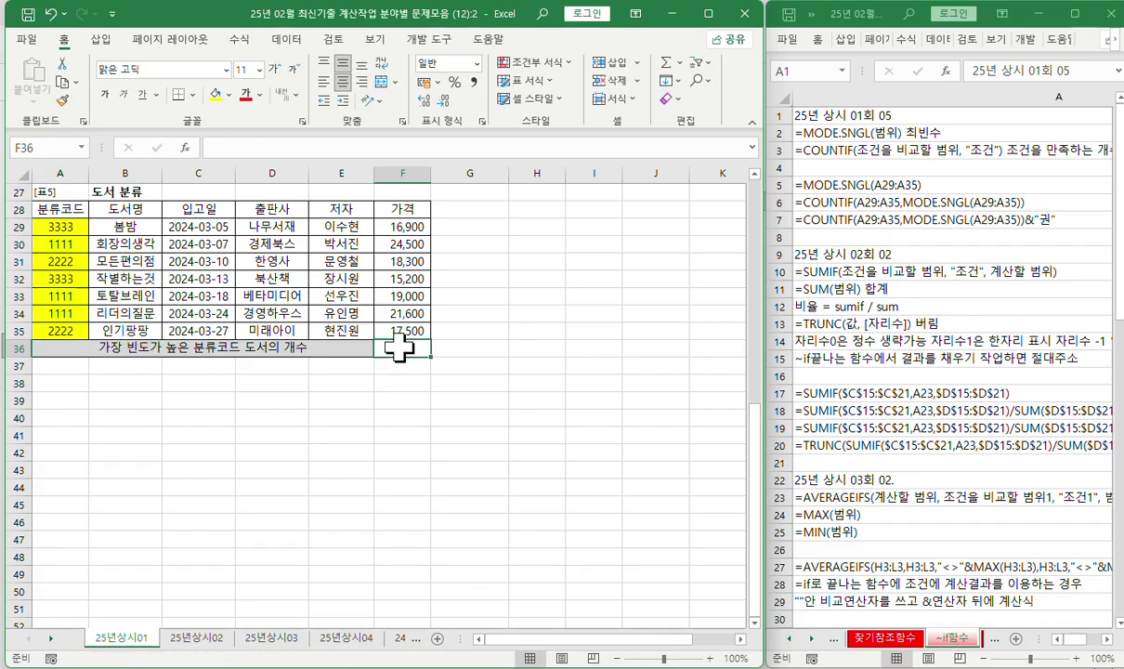
{"action": "left_click", "coordinate": [103, 384]}
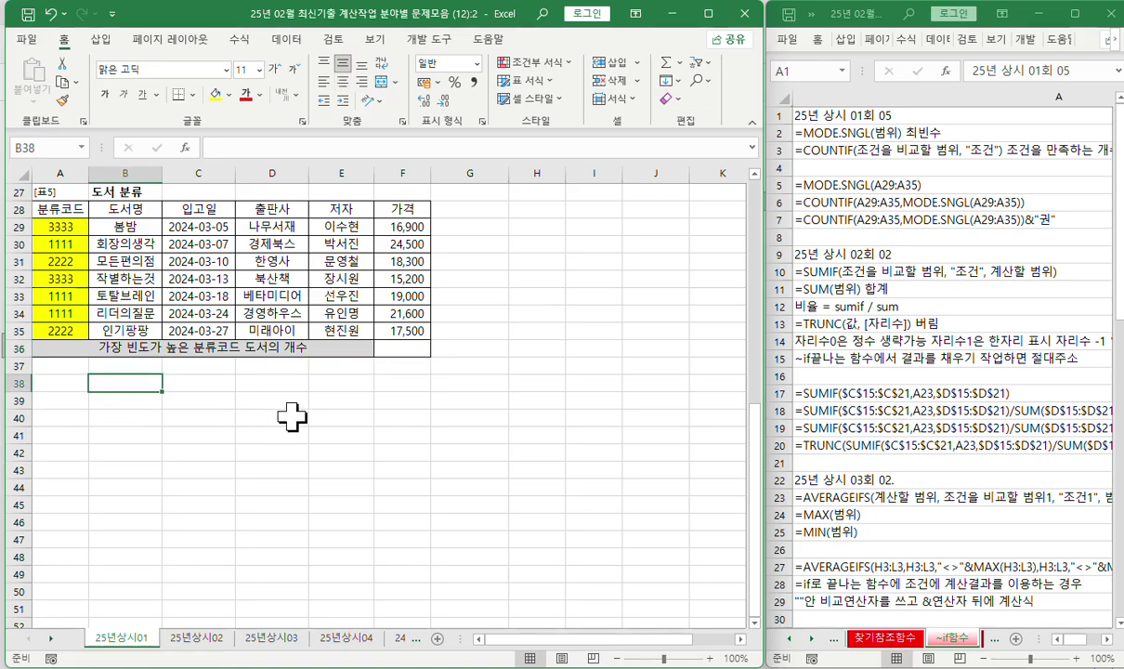
{"action": "type", "text": "~"}
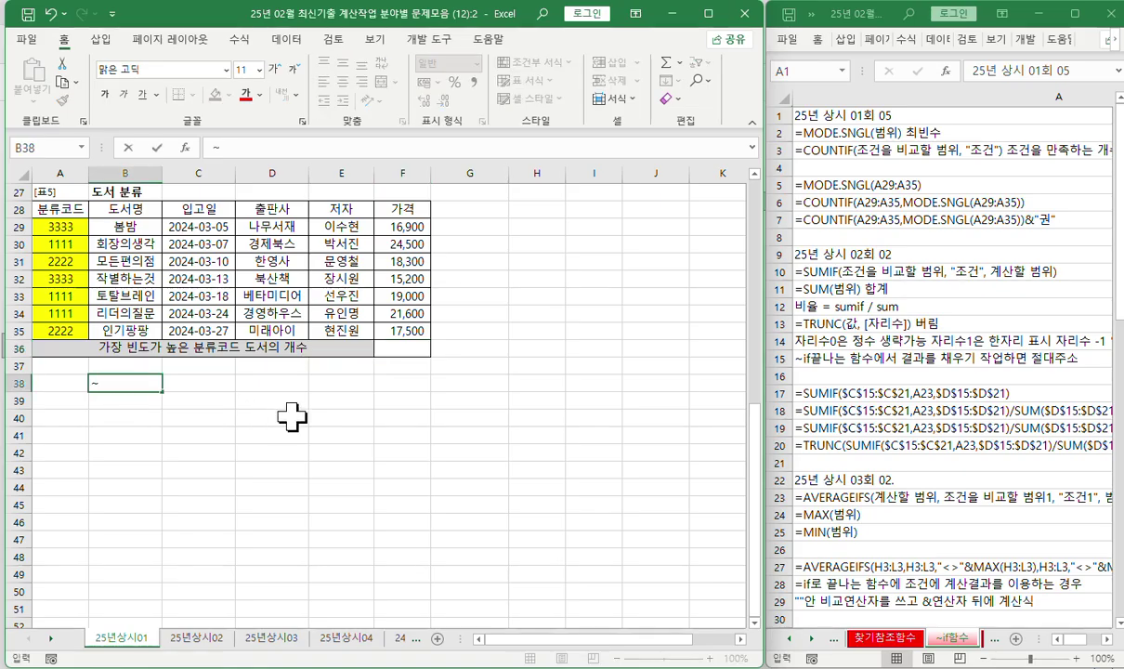
{"action": "type", "text": "ㅑㄹ"}
{"action": "key", "text": "BackSpace"}
{"action": "key", "text": "BackSpace"}
{"action": "type", "text": "if함수 "}
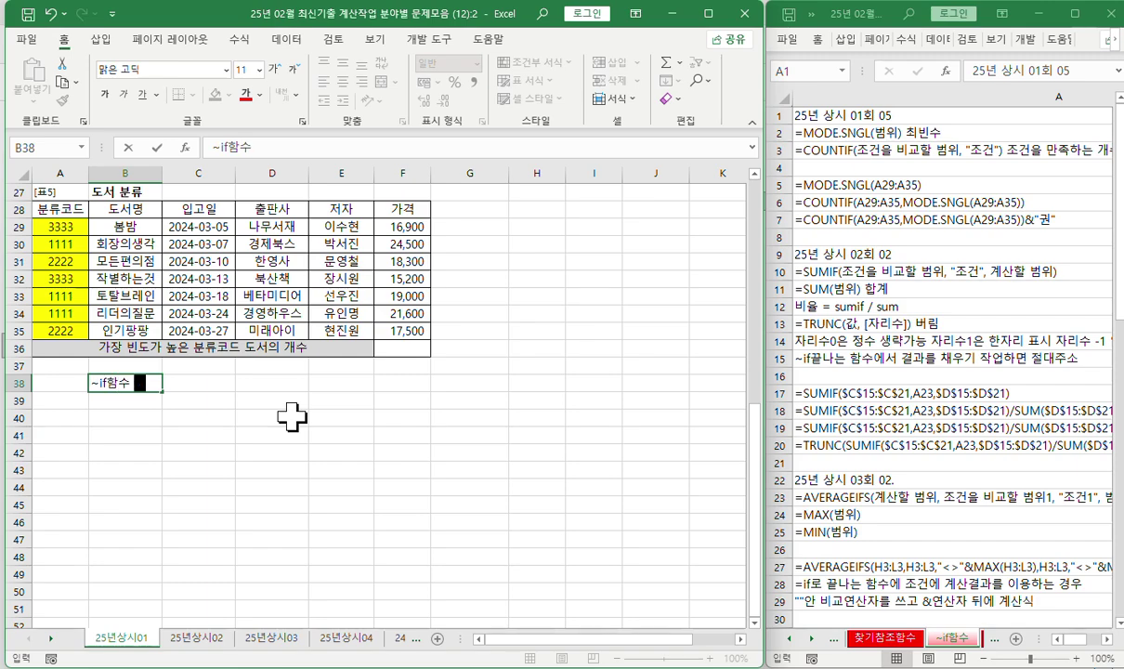
{"action": "type", "text": "조거ㄴ에 계산"}
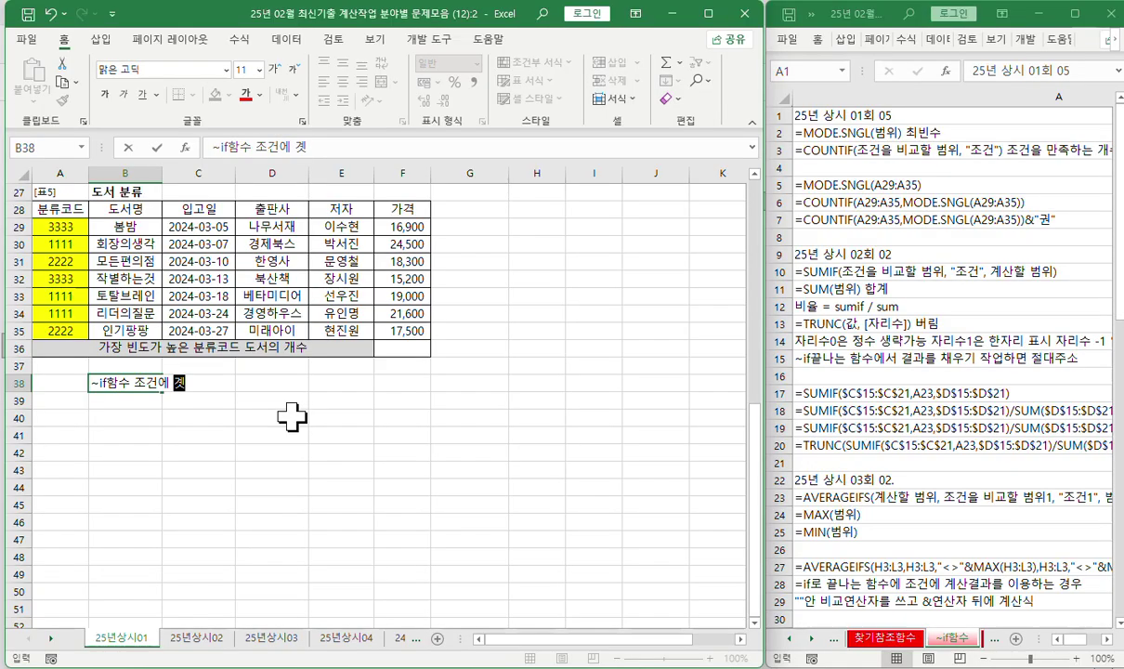
{"action": "type", "text": "갈"}
{"action": "key", "text": "BackSpace"}
{"action": "key", "text": "BackSpace"}
{"action": "key", "text": "BackSpace"}
{"action": "type", "text": "갸"}
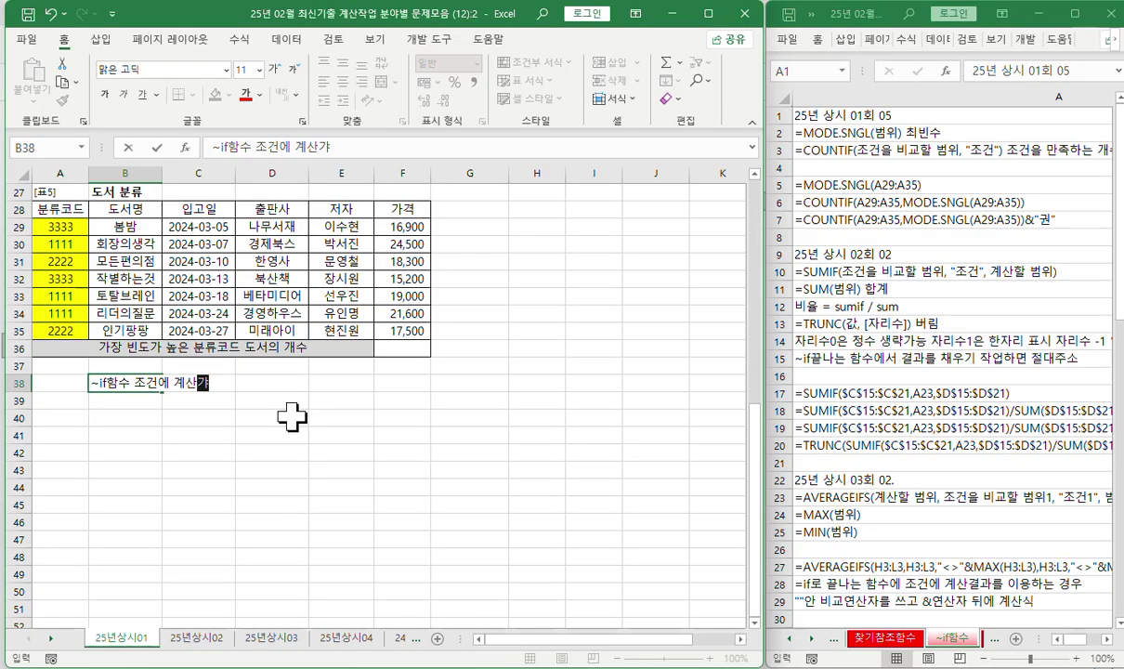
{"action": "key", "text": "BackSpace"}
{"action": "type", "text": "겨결과를 "}
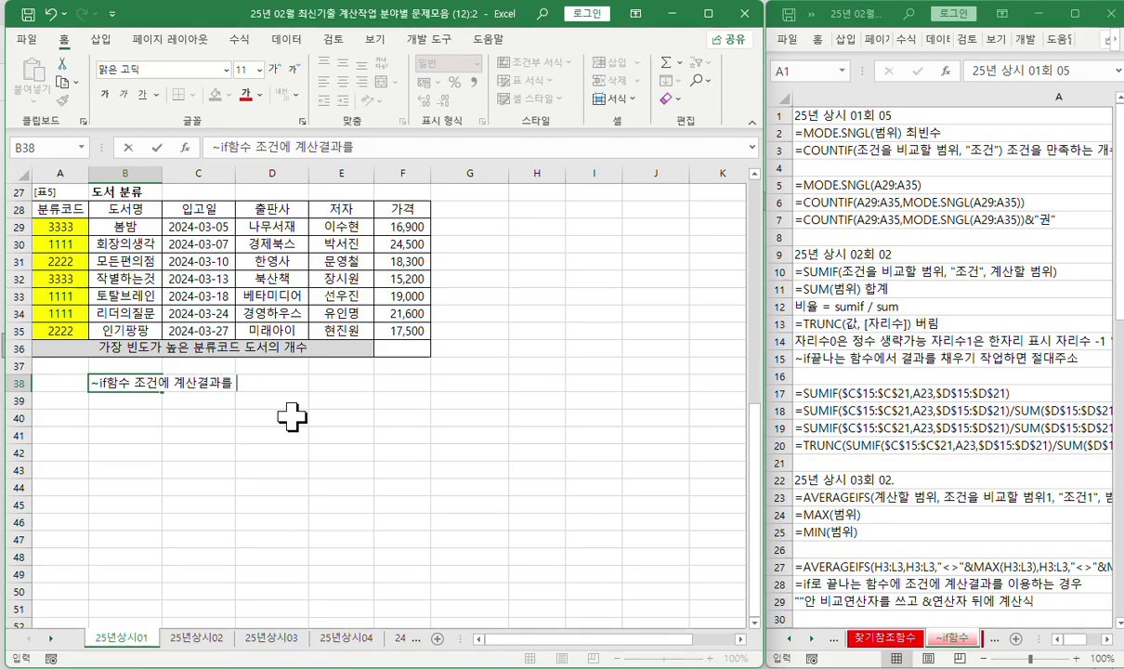
{"action": "type", "text": "이용하는"}
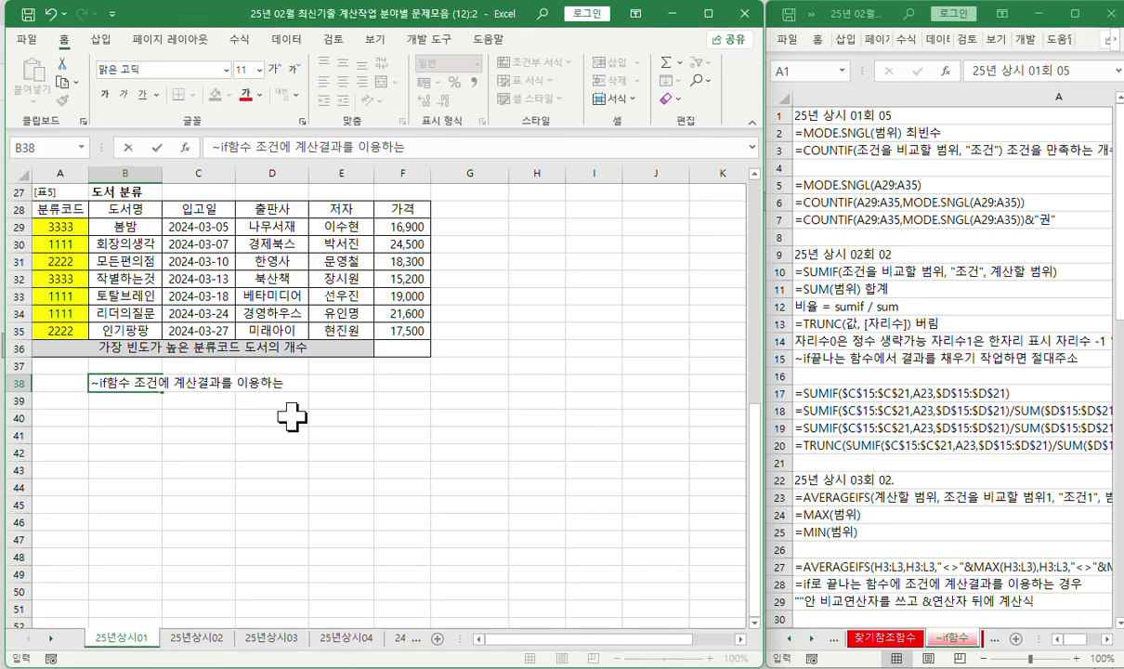
{"action": "type", "text": " 상용"}
{"action": "key", "text": "BackSpace"}
{"action": "key", "text": "BackSpace"}
{"action": "key", "text": "BackSpace"}
{"action": "key", "text": "BackSpace"}
{"action": "type", "text": "경우"}
{"action": "key", "text": "Return"}
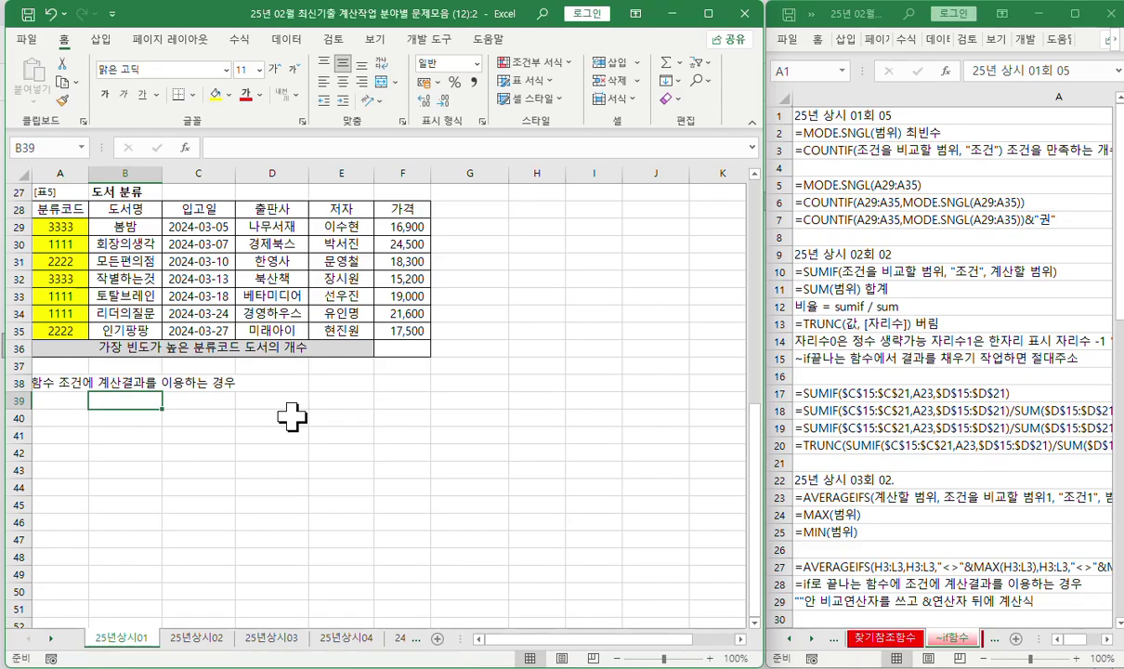
Enter the note """안 비교연산자를 쓰고 &로 계산식을 결합" in cell B39
{"action": "type", "text": "\"\"아ㄴ 비공ㄴ"}
{"action": "key", "text": "BackSpace"}
{"action": "key", "text": "BackSpace"}
{"action": "type", "text": "교"}
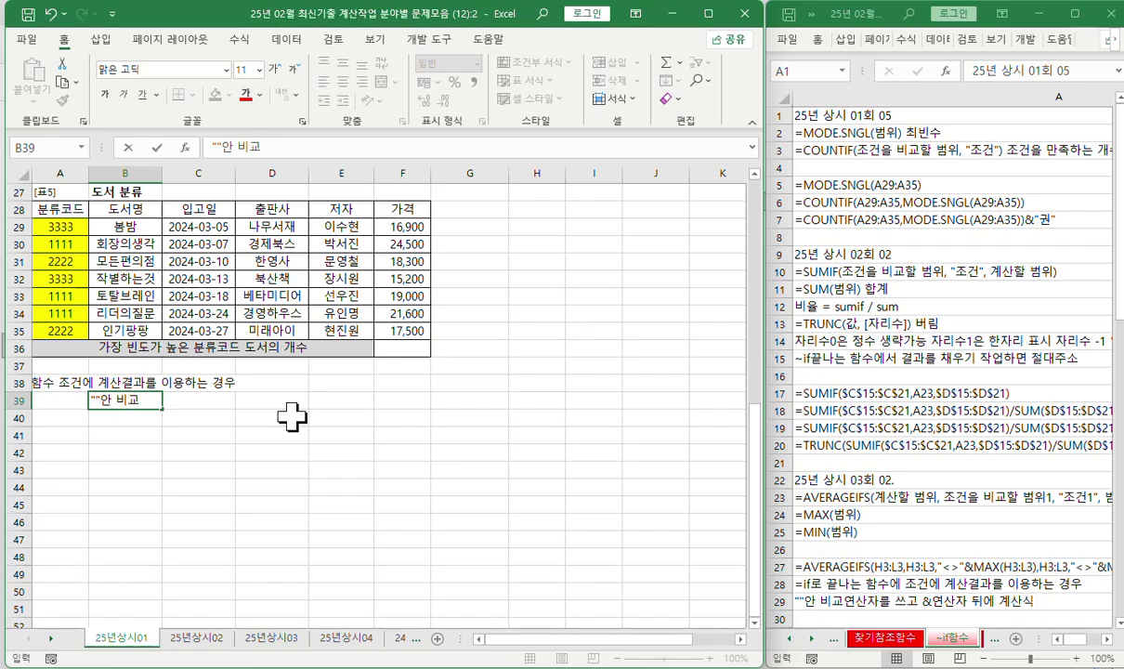
{"action": "type", "text": "연ㅅㅏㄴ자를 "}
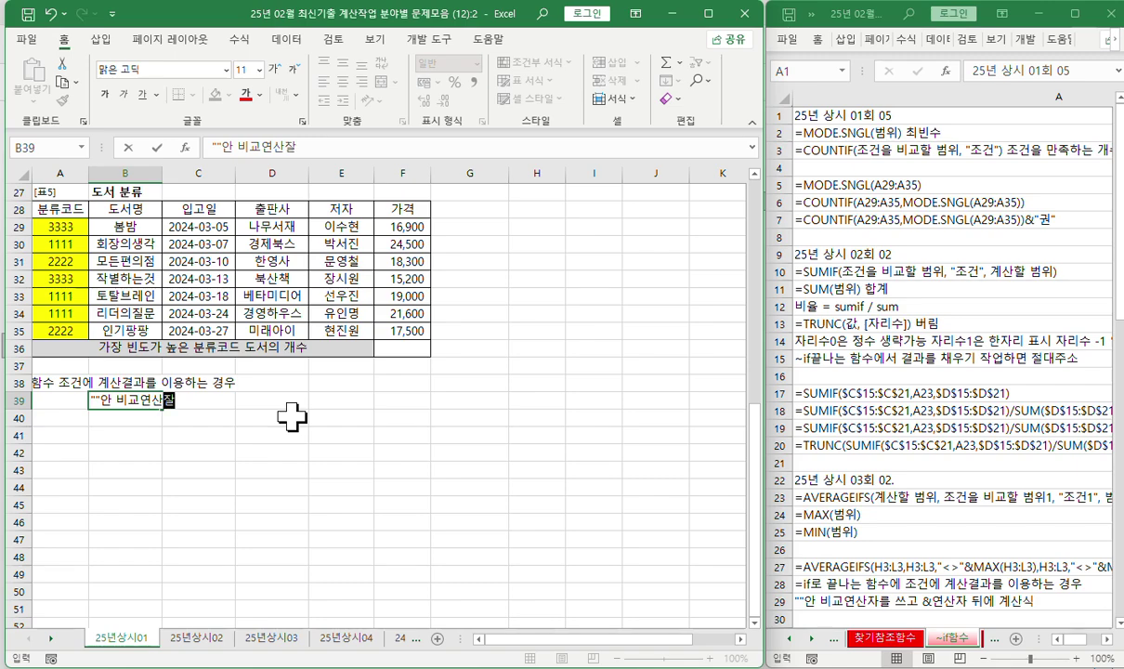
{"action": "type", "text": "쓰고 "}
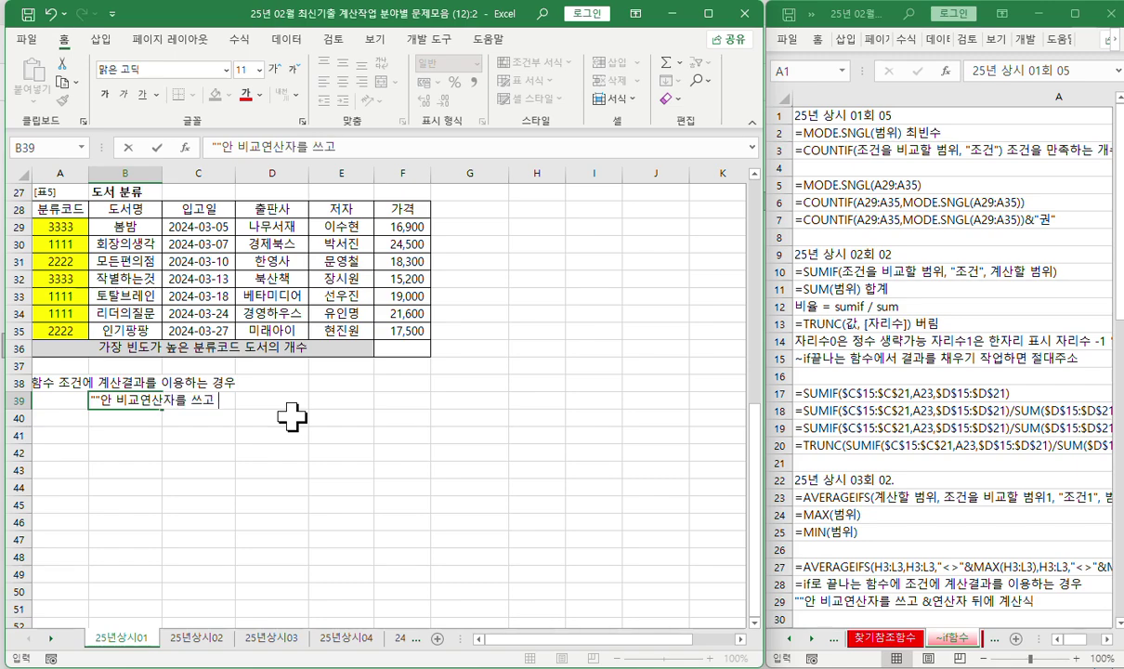
{"action": "type", "text": "&"}
{"action": "type", "text": "로 계사"}
{"action": "type", "text": "산"}
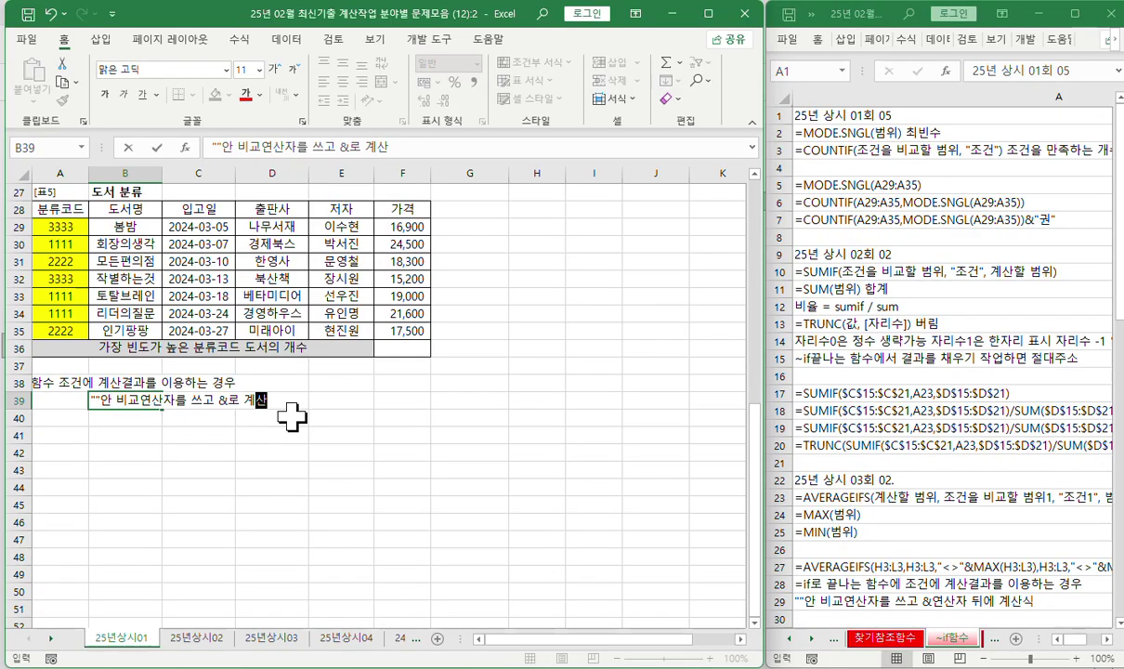
{"action": "type", "text": "식을 결합"}
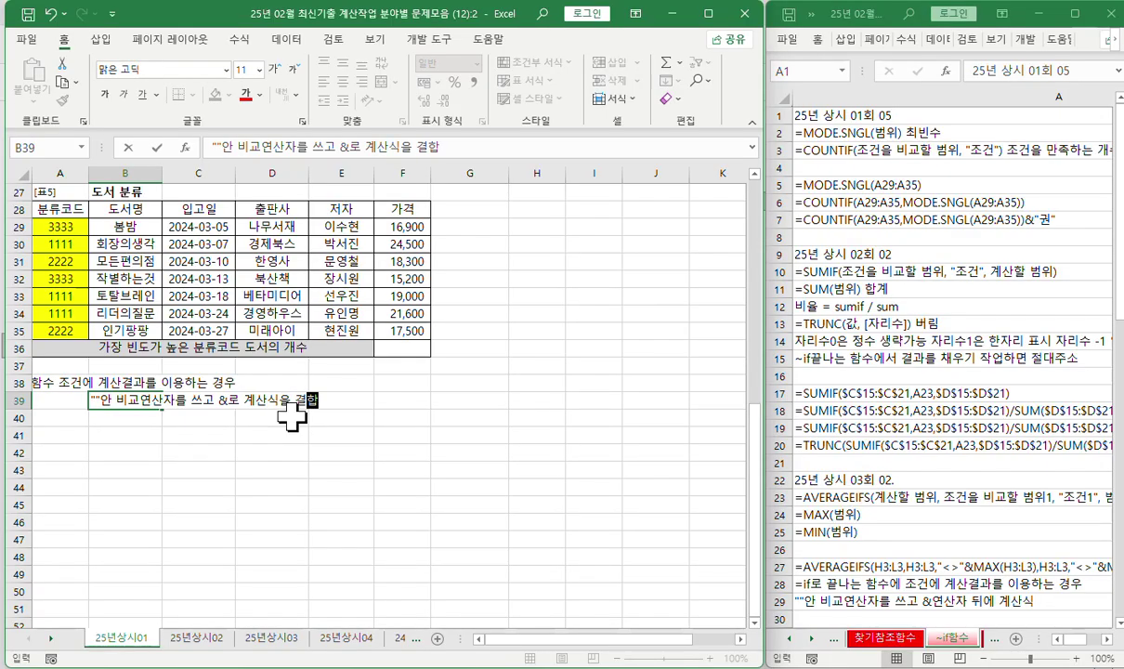
{"action": "key", "text": "Return"}
Left-align cells B38:B40 containing the notes
{"action": "left_click_drag", "start_coordinate": [102, 381], "coordinate": [117, 421]}
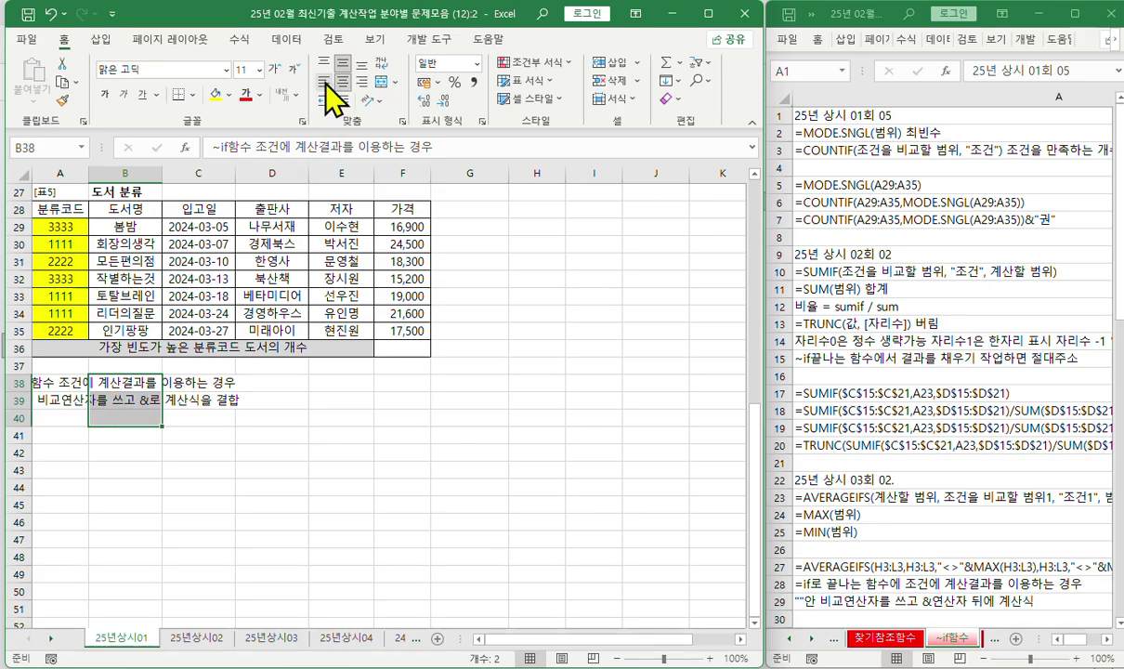
{"action": "left_click", "coordinate": [323, 82]}
{"action": "left_click", "coordinate": [118, 399]}
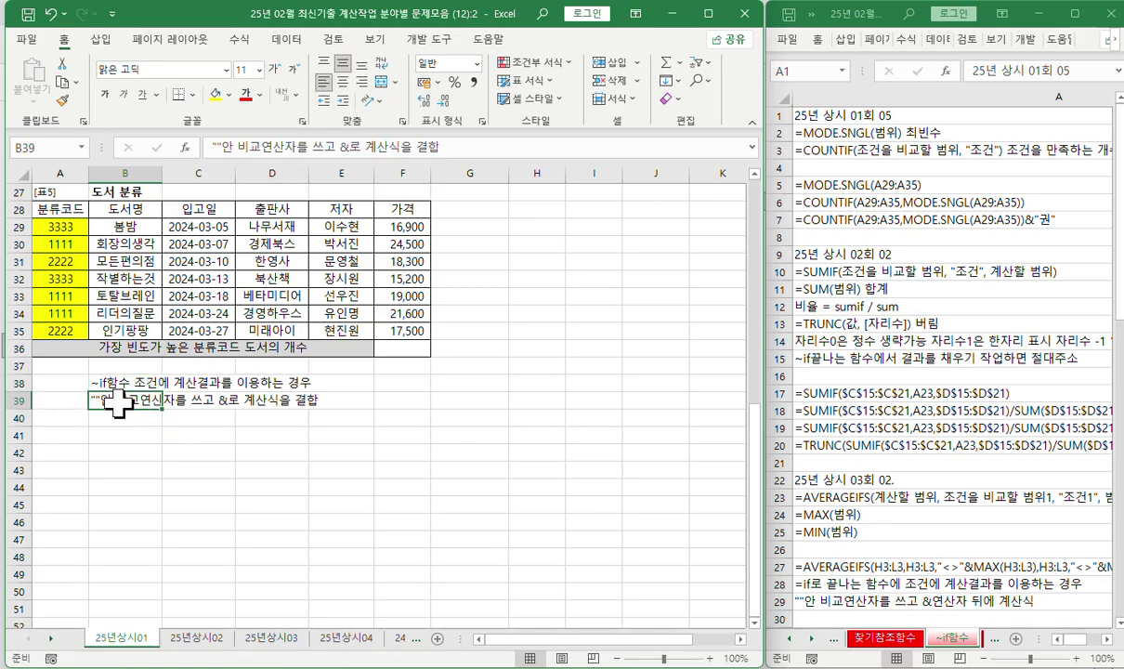
{"action": "left_click_drag", "start_coordinate": [48, 223], "coordinate": [65, 332]}
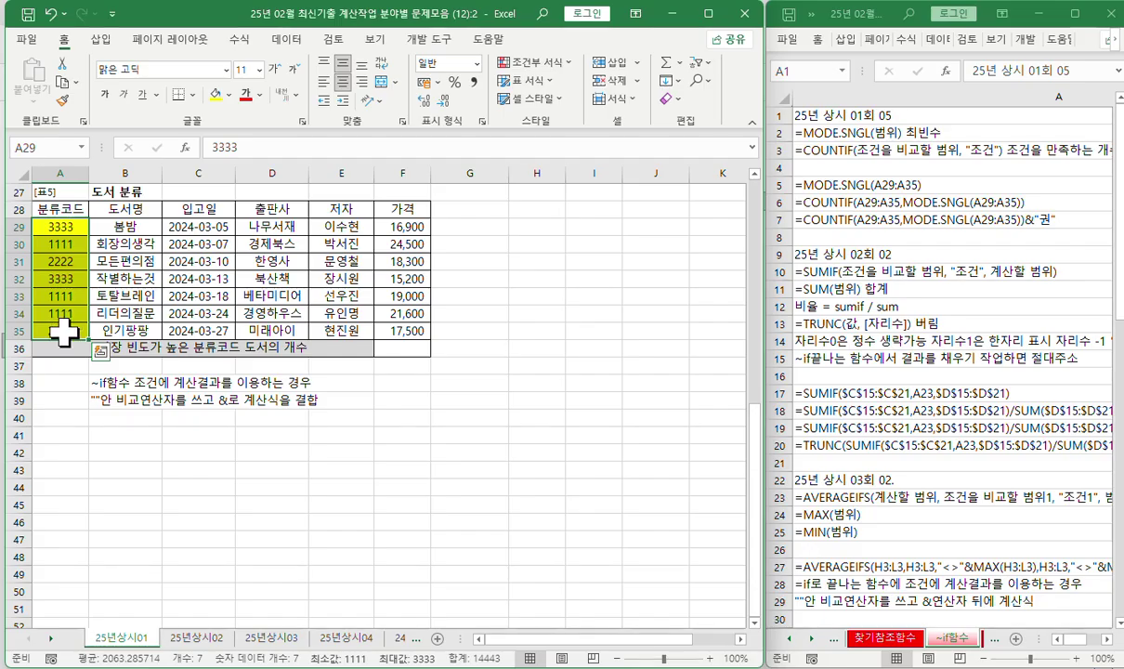
Enter the note "비교연산자 =는 생략하므로 위 내용이 무시" in cell B40
{"action": "left_click", "coordinate": [126, 417]}
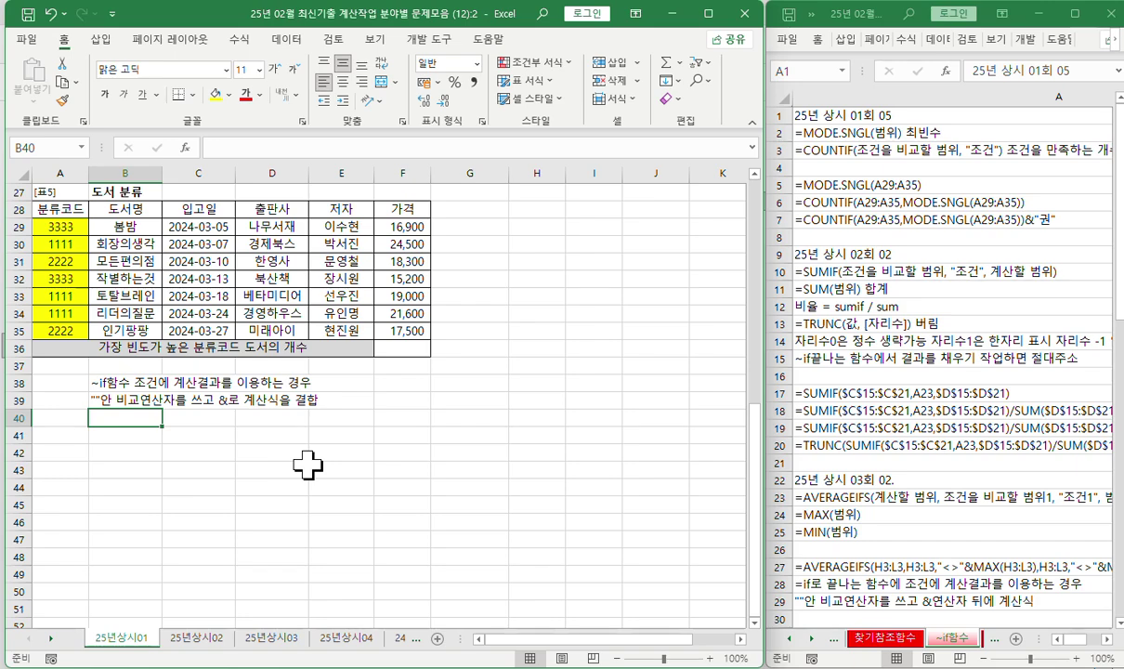
{"action": "type", "text": "비교연샍"}
{"action": "type", "text": "자"}
{"action": "type", "text": " =sm"}
{"action": "key", "text": "BackSpace"}
{"action": "key", "text": "BackSpace"}
{"action": "type", "text": "는 생"}
{"action": "type", "text": "ㄹㄱ"}
{"action": "key", "text": "BackSpace"}
{"action": "key", "text": "BackSpace"}
{"action": "type", "text": "략"}
{"action": "type", "text": "하므로 "}
{"action": "type", "text": "ㄱ"}
{"action": "key", "text": "BackSpace"}
{"action": "type", "text": "위 내용ㅇ"}
{"action": "type", "text": "ㅣ 무시"}
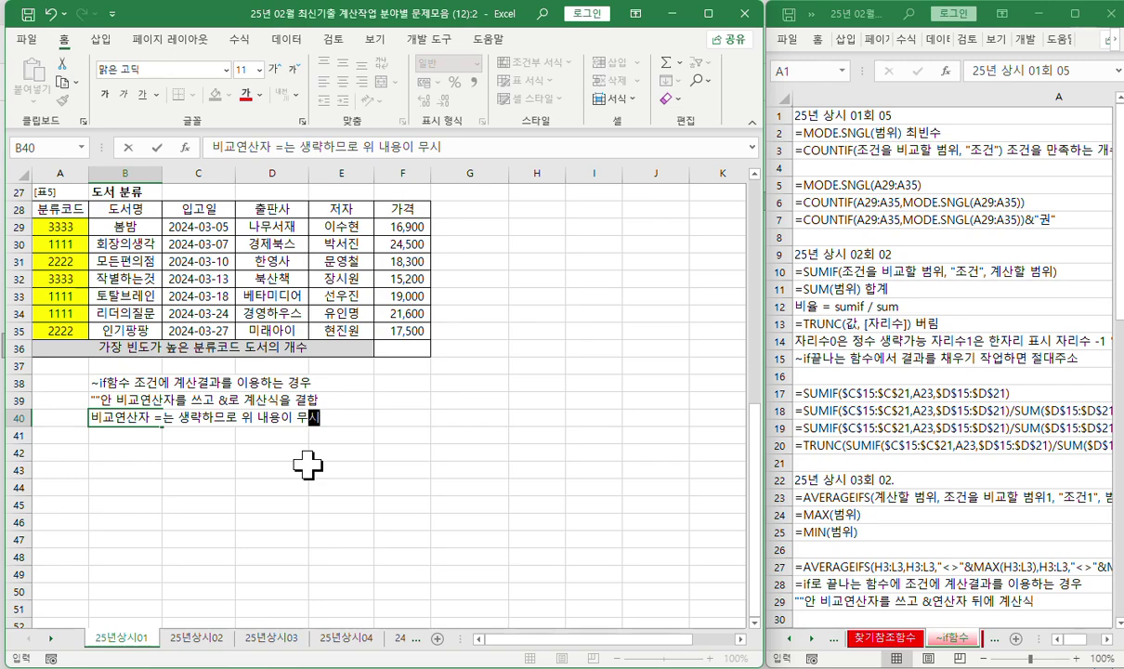
{"action": "key", "text": "Return"}
{"action": "left_click", "coordinate": [130, 415]}
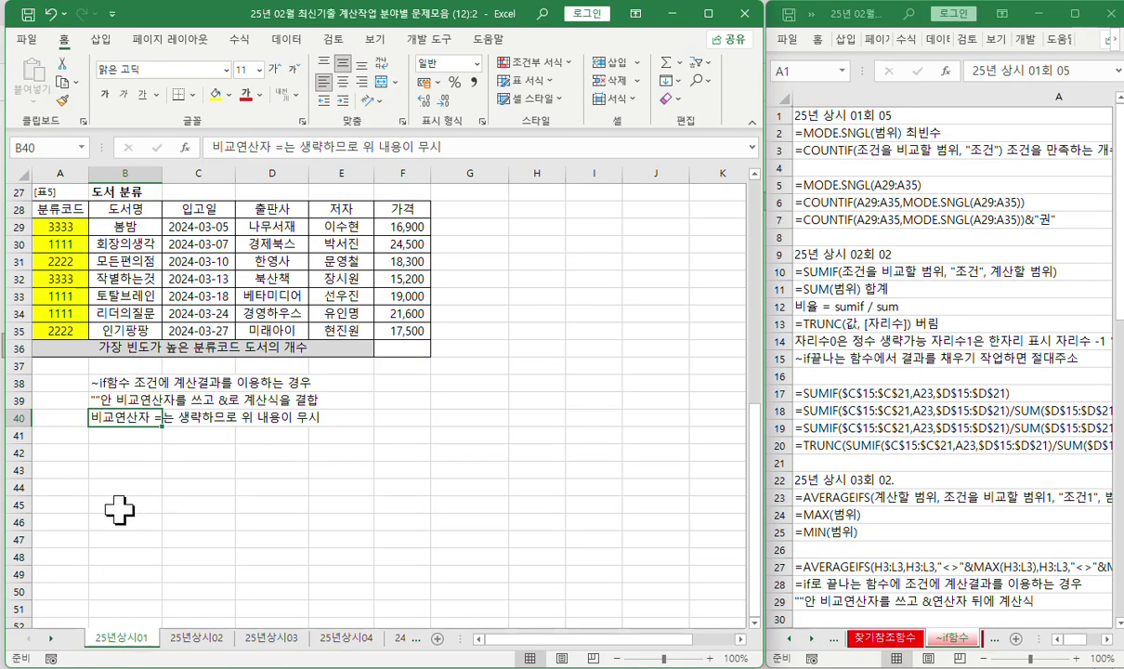
Enter =MODE.SNGL(A29:A35) in F36 to find the most frequent 분류코드
{"action": "left_click", "coordinate": [390, 349]}
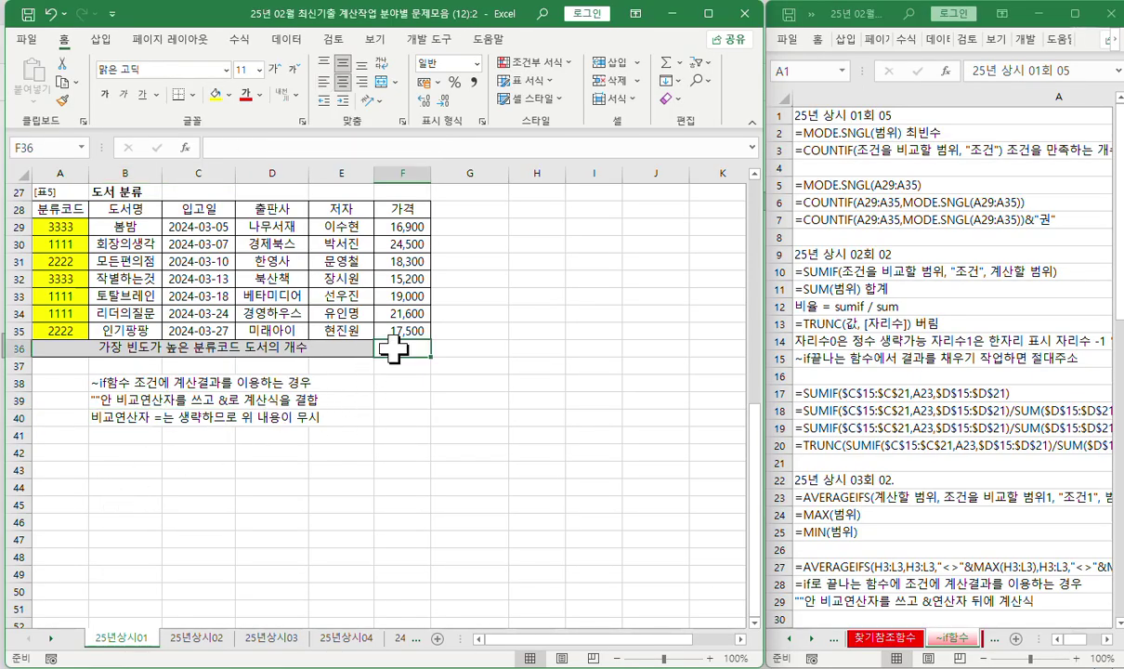
{"action": "left_click", "coordinate": [246, 150]}
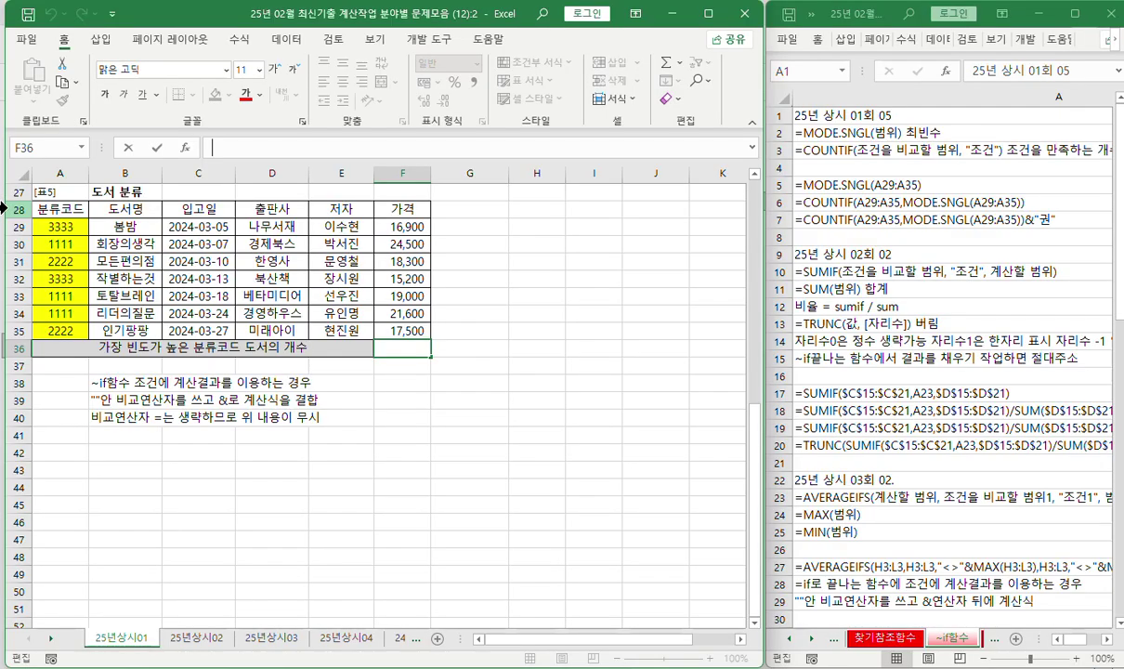
{"action": "type", "text": "="}
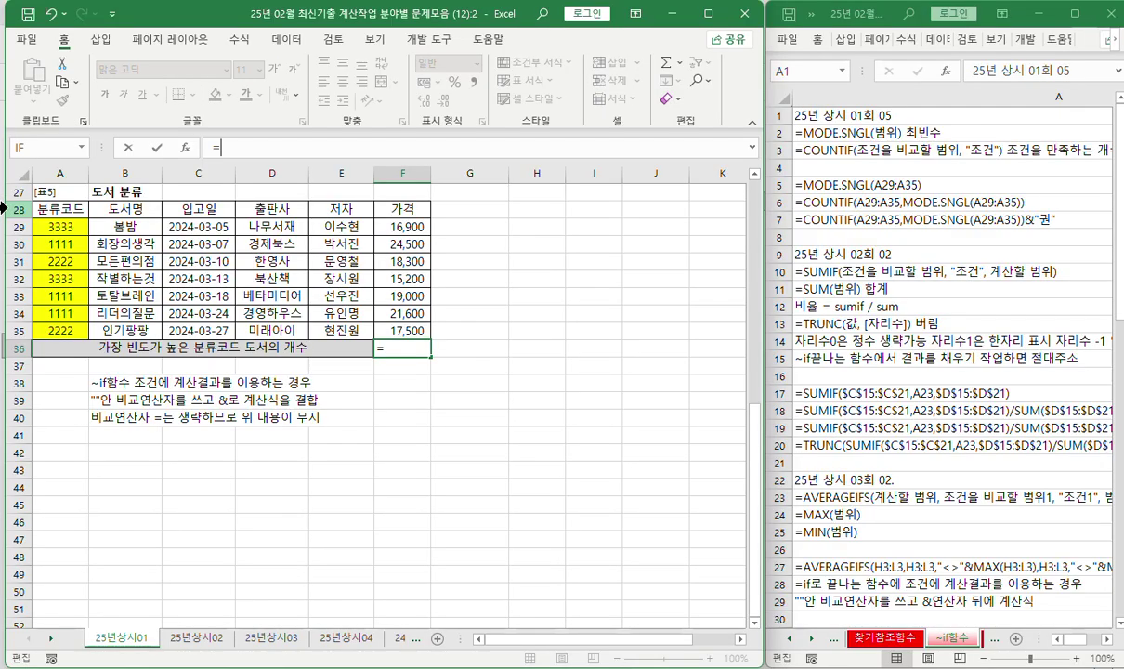
{"action": "type", "text": "mo"}
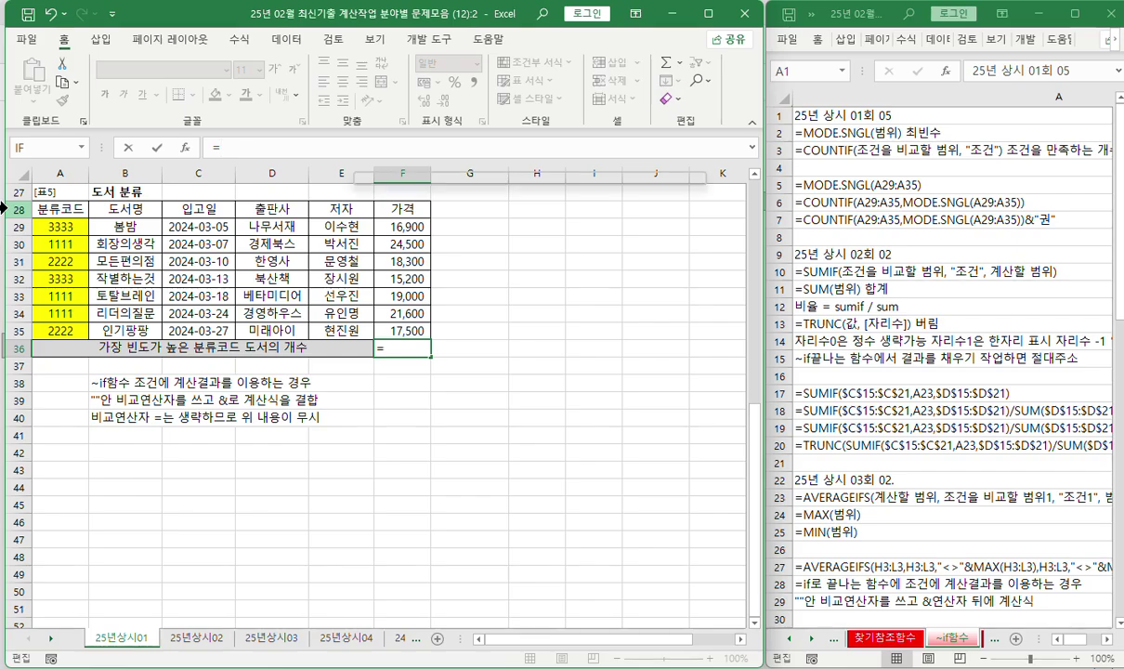
{"action": "key", "text": "Down"}
{"action": "key", "text": "Down"}
{"action": "key", "text": "Tab"}
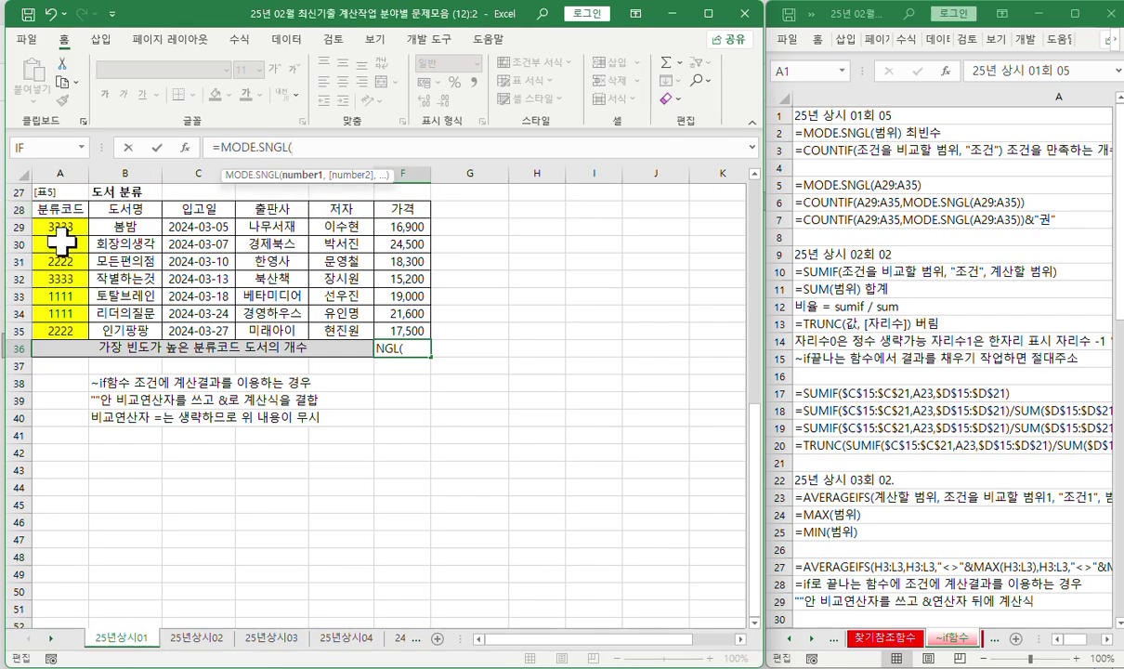
{"action": "left_click_drag", "start_coordinate": [60, 240], "coordinate": [59, 312]}
{"action": "left_click_drag", "start_coordinate": [56, 223], "coordinate": [70, 323]}
{"action": "key", "text": "ctrl+Return"}
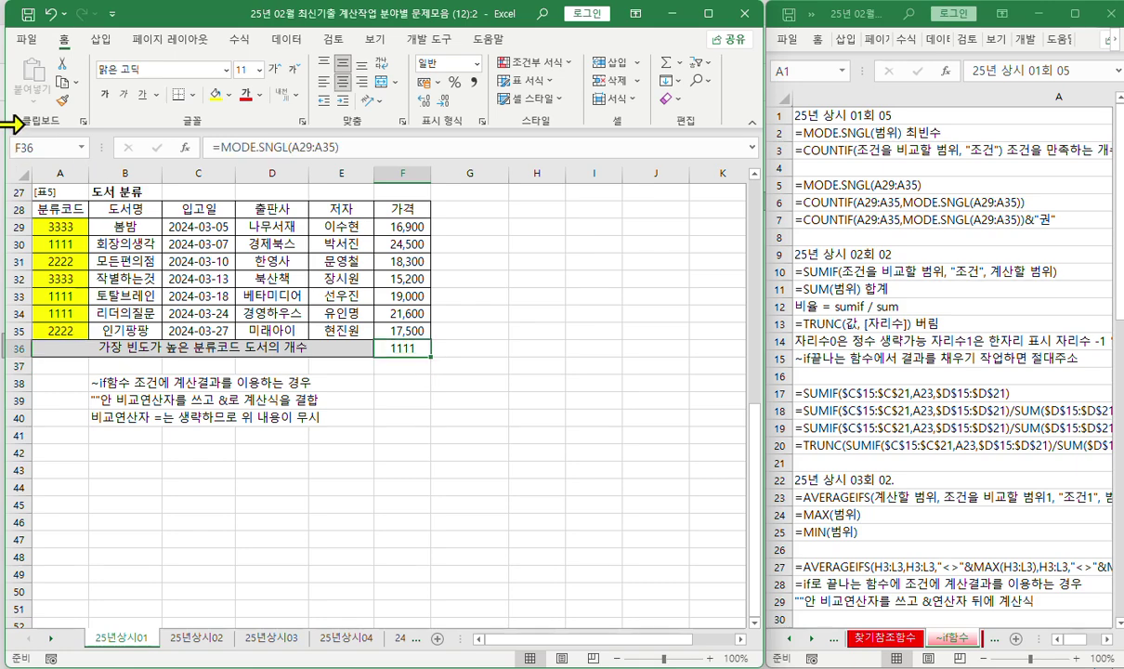
Insert COUNTIF around the MODE.SNGL formula in F36 and open its function arguments
{"action": "left_click_drag", "start_coordinate": [220, 146], "coordinate": [393, 147]}
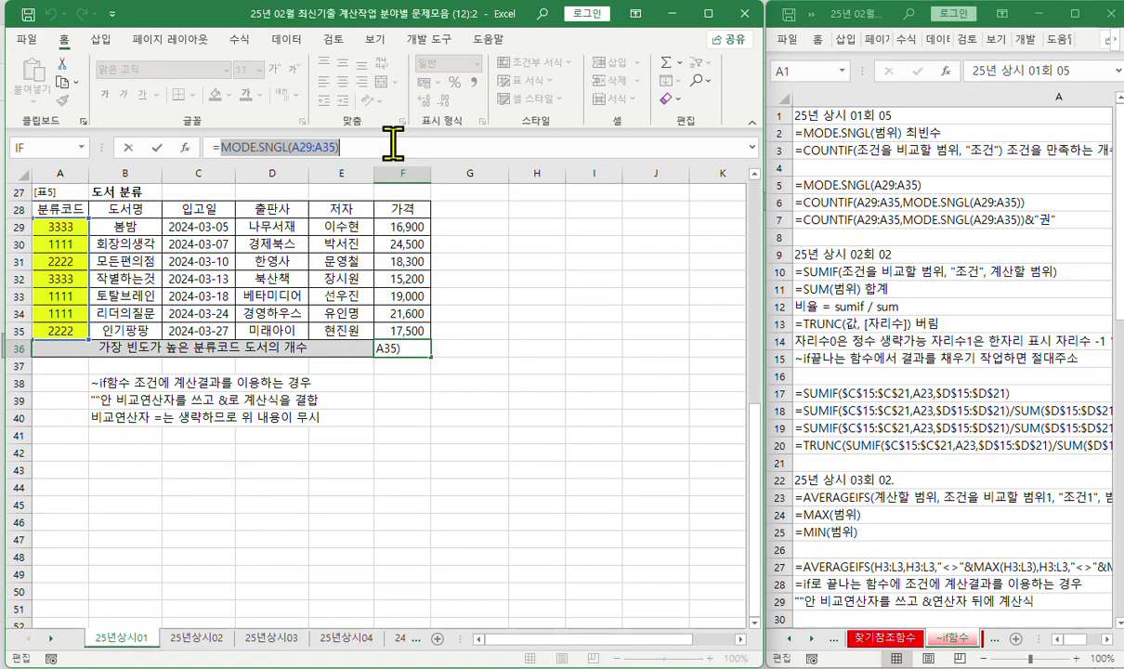
{"action": "key", "text": "Home"}
{"action": "type", "text": "cou"}
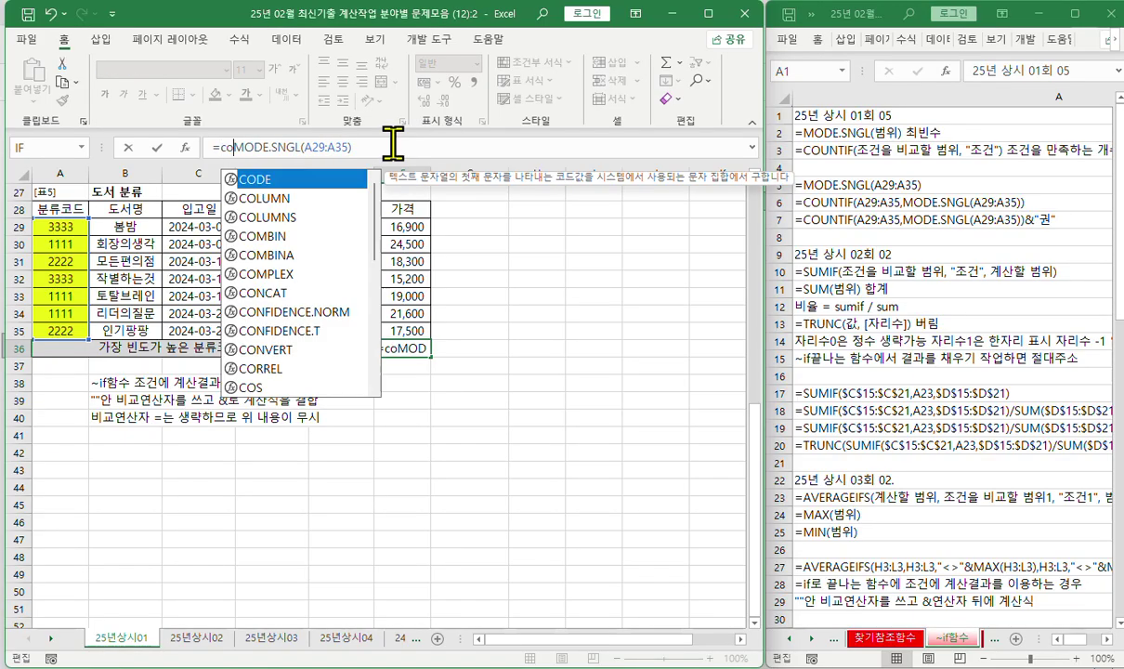
{"action": "key", "text": "Down"}
{"action": "key", "text": "Down"}
{"action": "key", "text": "Down"}
{"action": "key", "text": "Tab"}
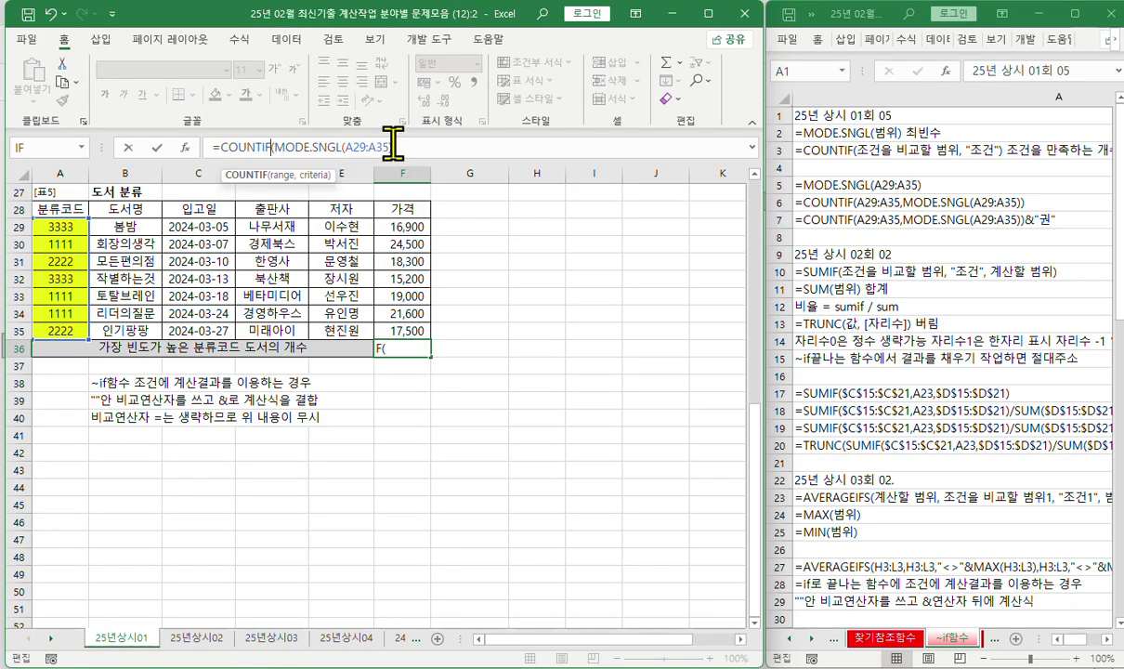
{"action": "key", "text": "ctrl+a"}
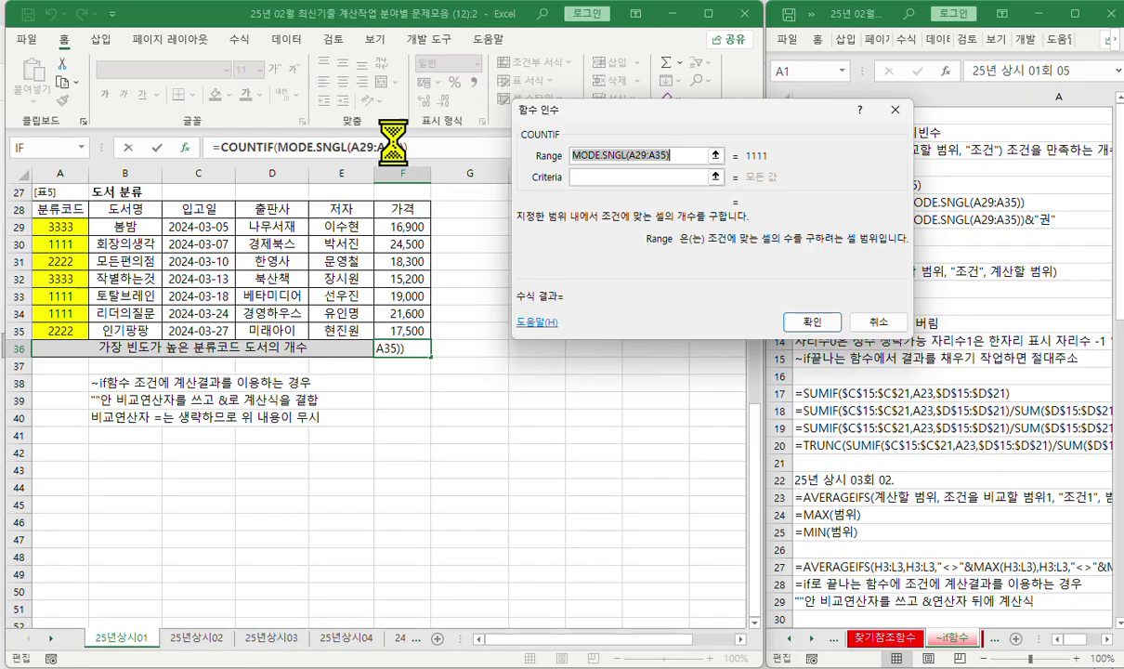
Move MODE.SNGL(A29:A35) from the COUNTIF Range to Criteria and set the Range to A29:A35
{"action": "key", "text": "ctrl+x"}
{"action": "left_click", "coordinate": [583, 176]}
{"action": "key", "text": "ctrl+v"}
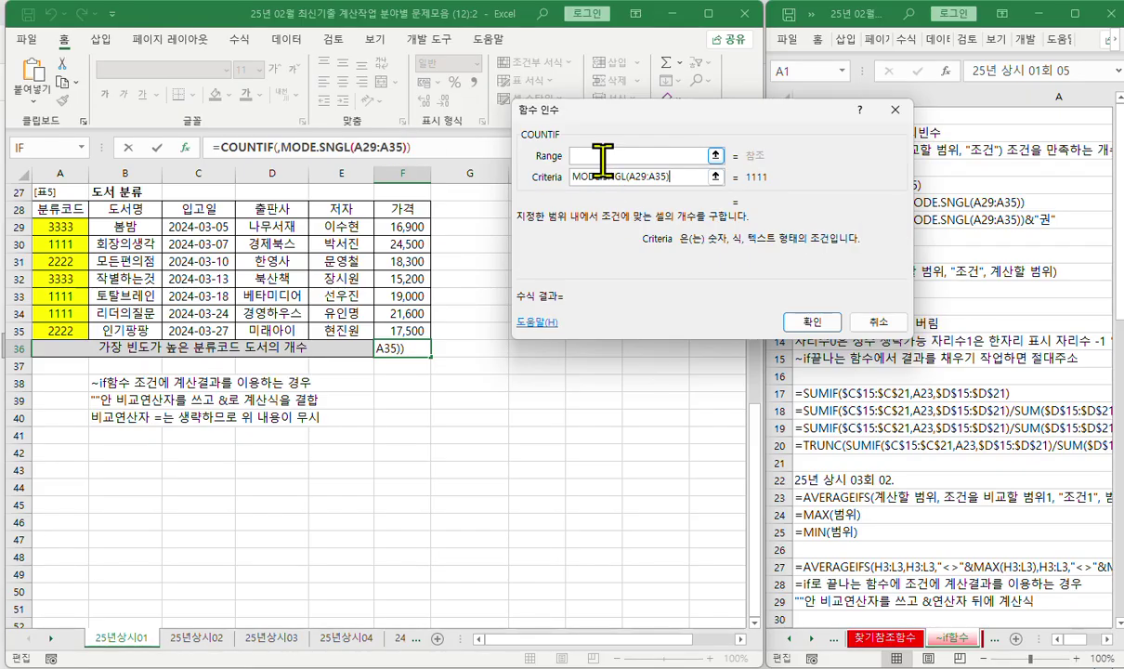
{"action": "left_click", "coordinate": [578, 155]}
{"action": "left_click", "coordinate": [73, 227]}
{"action": "left_click_drag", "start_coordinate": [72, 226], "coordinate": [76, 329]}
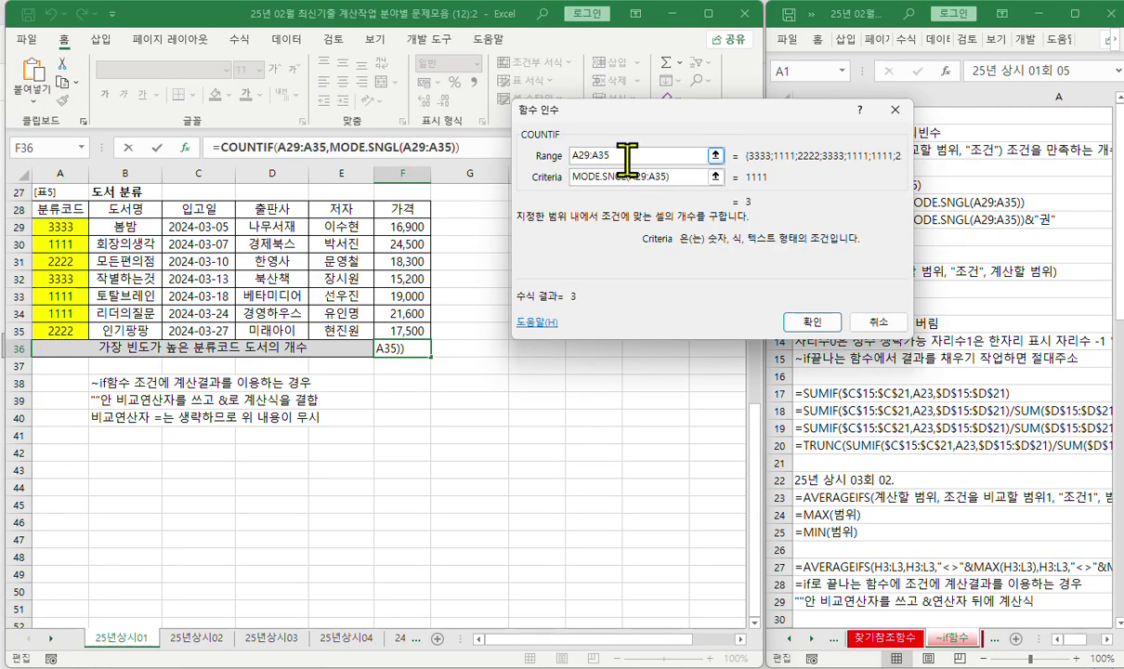
{"action": "left_click", "coordinate": [627, 157]}
Prepend "="& to MODE.SNGL(A29:A35) in the COUNTIF Criteria
{"action": "left_click", "coordinate": [575, 178]}
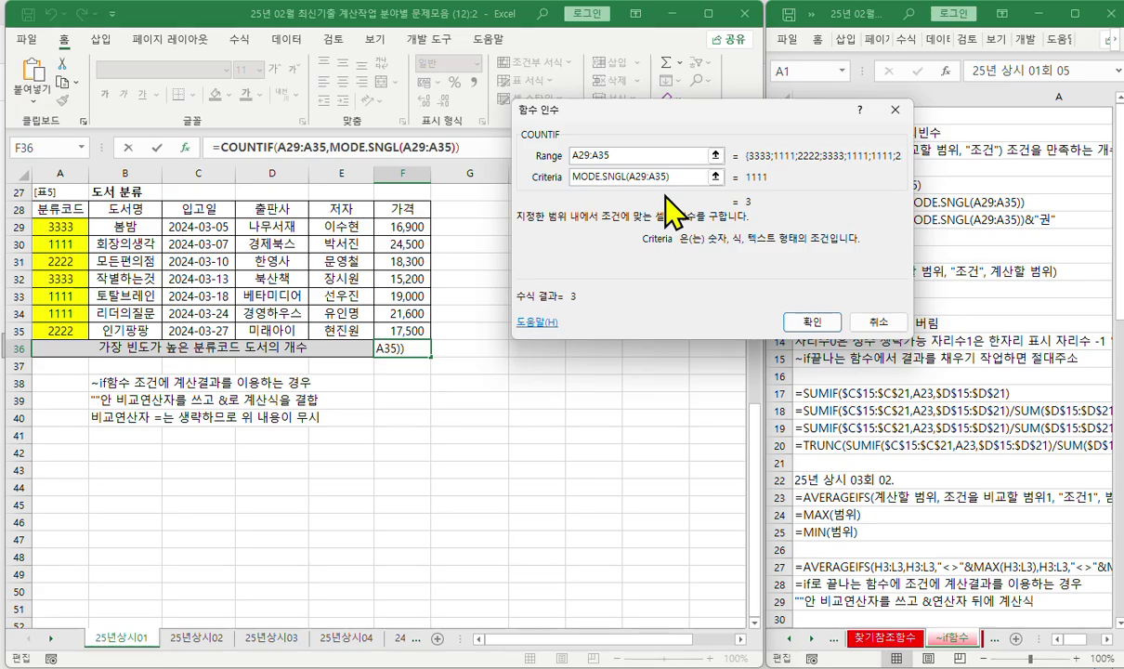
{"action": "type", "text": "\""}
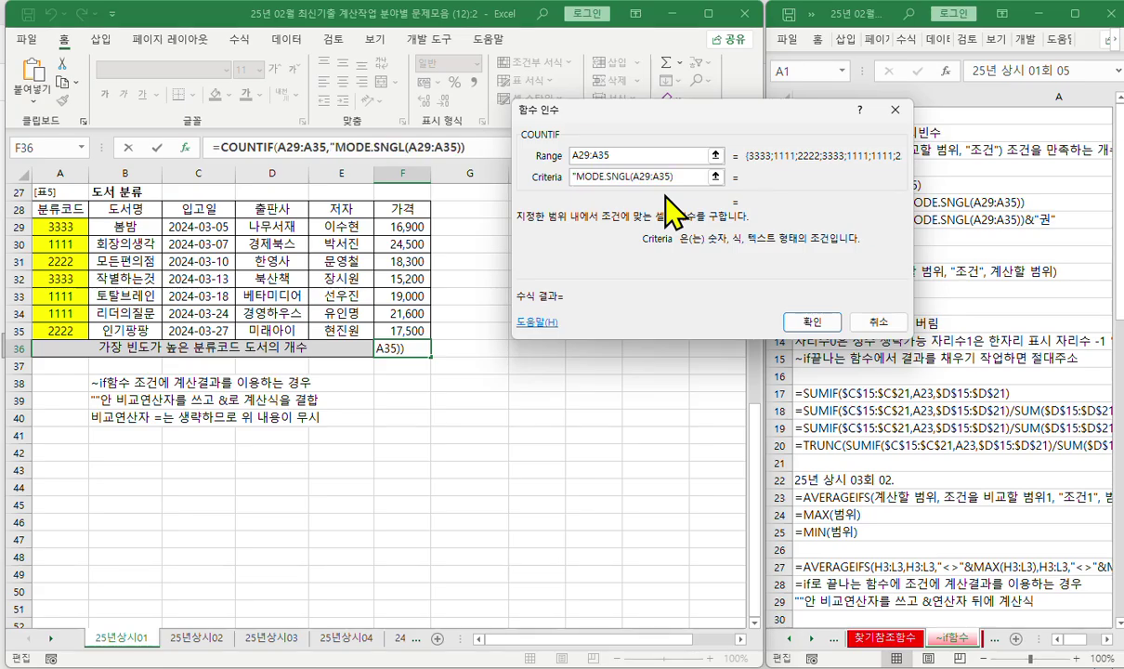
{"action": "type", "text": "=\""}
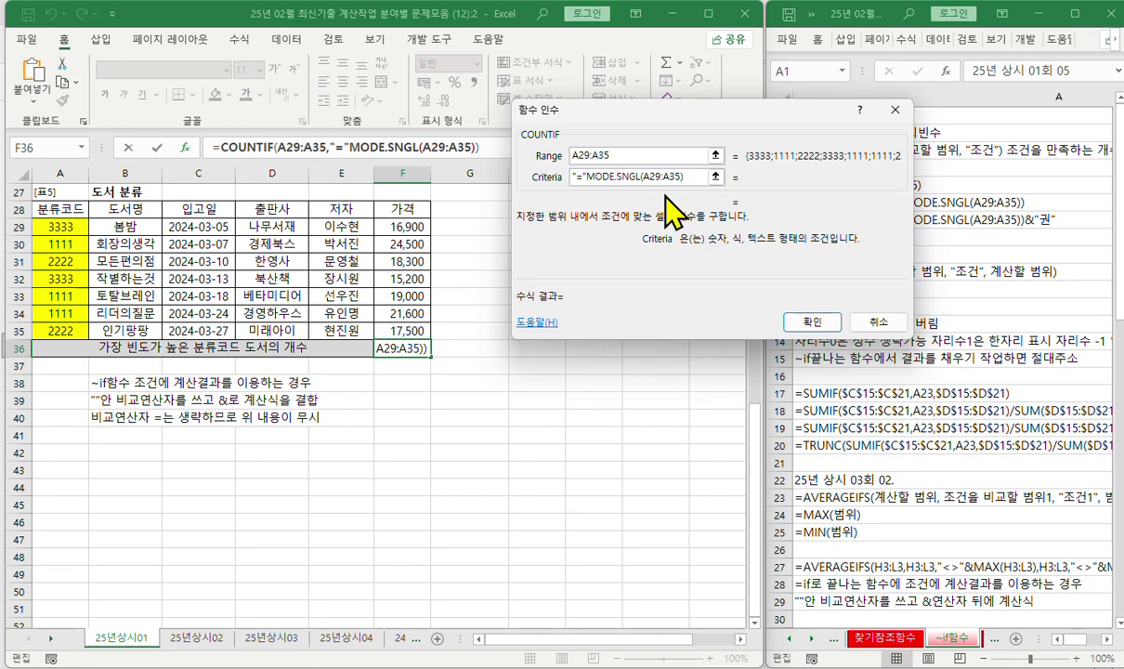
{"action": "type", "text": "&"}
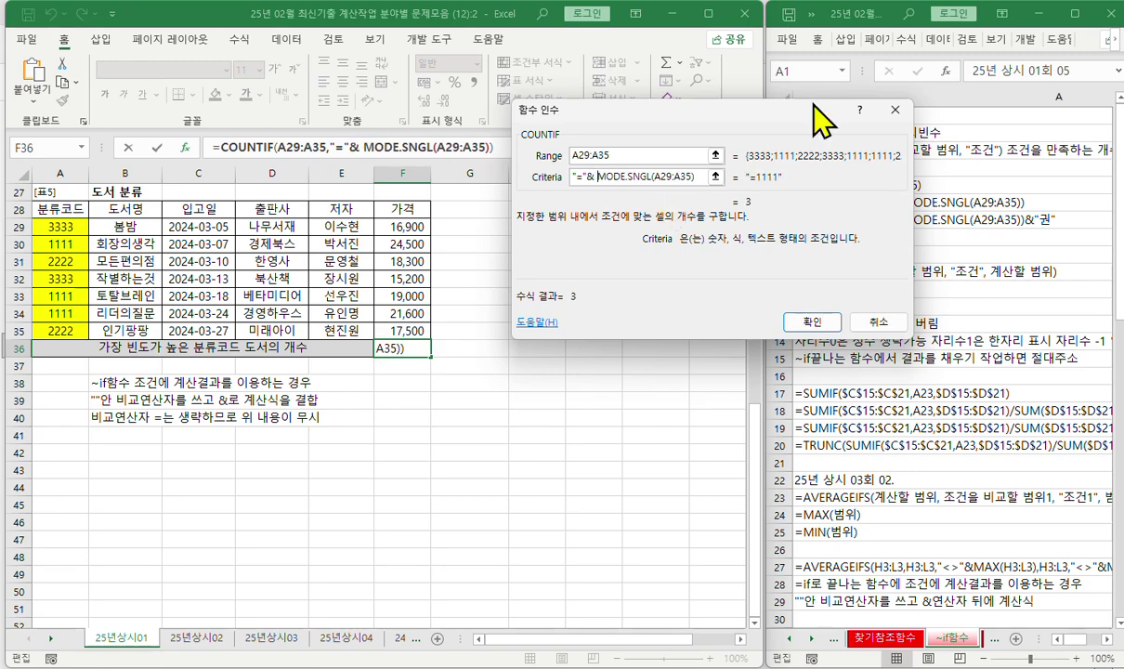
Remove the "="& prefix from the COUNTIF Criteria
{"action": "left_click", "coordinate": [578, 176]}
{"action": "key", "text": "Delete"}
{"action": "key", "text": "Delete"}
{"action": "key", "text": "Delete"}
{"action": "key", "text": "Delete"}
{"action": "key", "text": "Delete"}
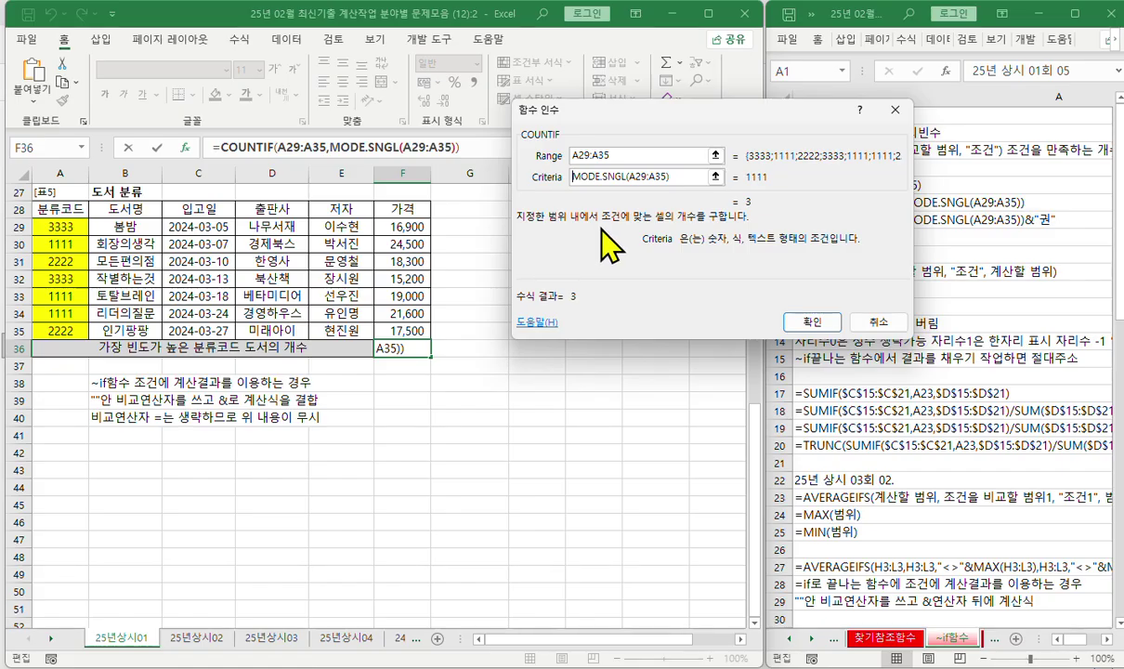
Close the function arguments and append &"권" to the COUNTIF formula in F36, then enter it
{"action": "key", "text": "Escape"}
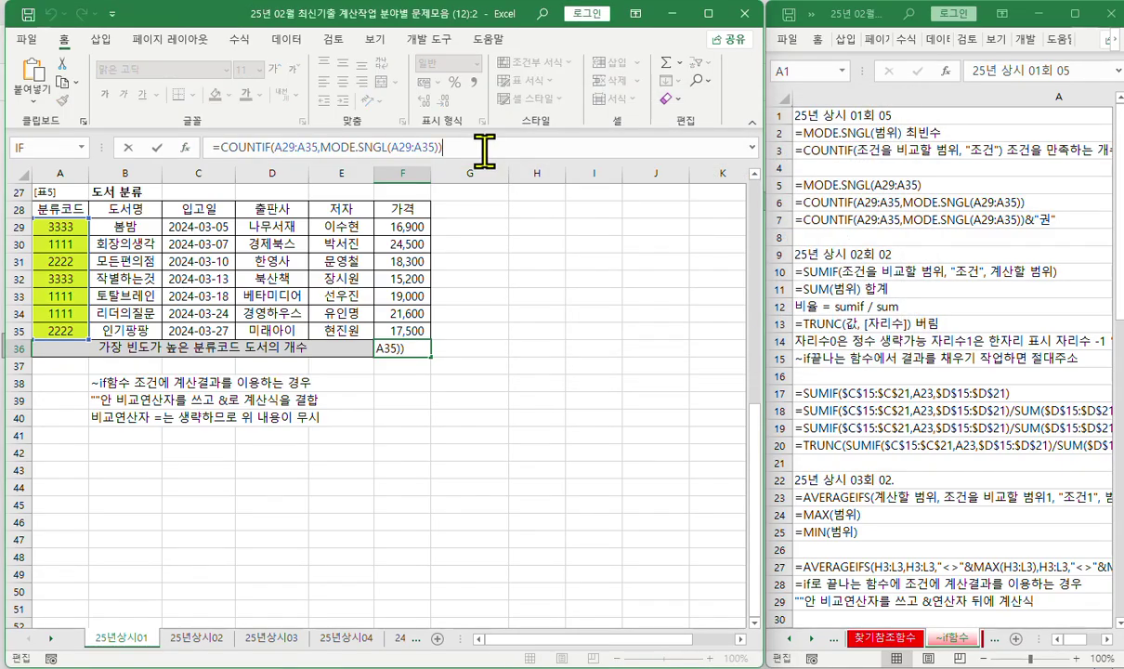
{"action": "type", "text": "&\"권\""}
{"action": "key", "text": "Return"}
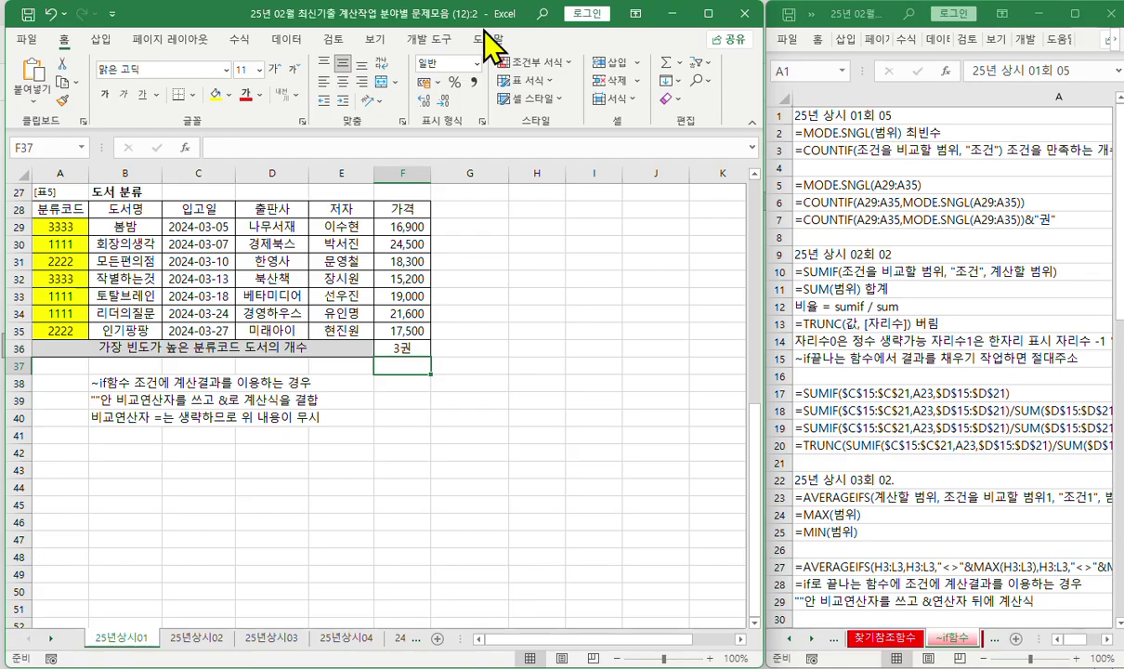
Open the 25년상시02 sheet and select B23, the result cell for 카드 below 표3
{"action": "key", "text": "ctrl+Page_Down"}
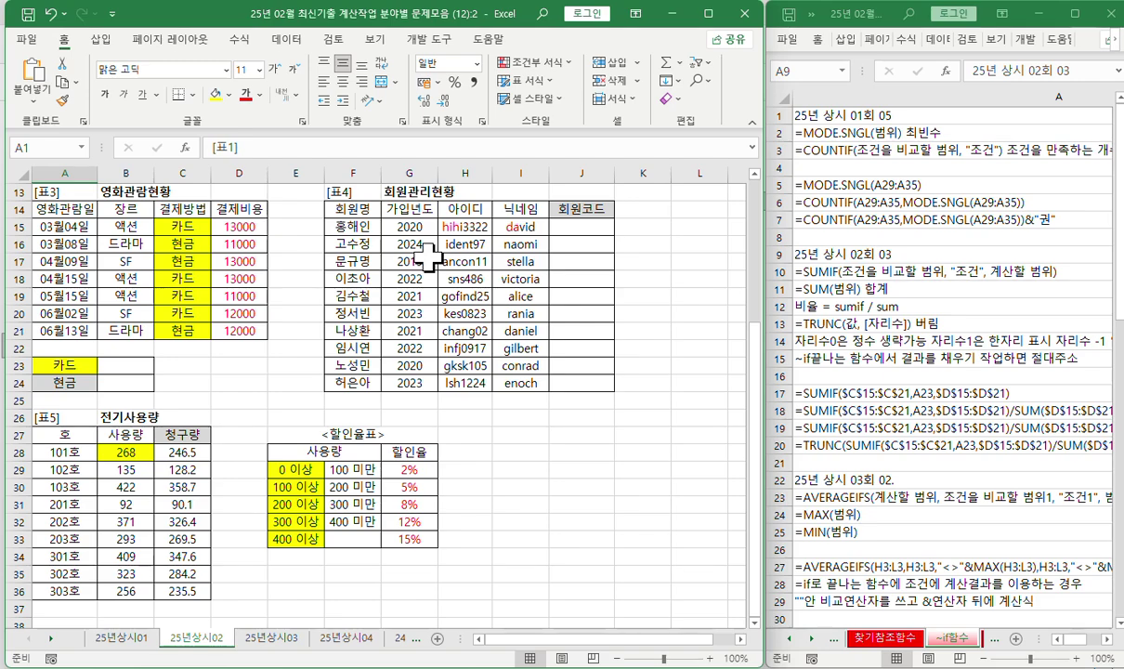
{"action": "left_click", "coordinate": [111, 365]}
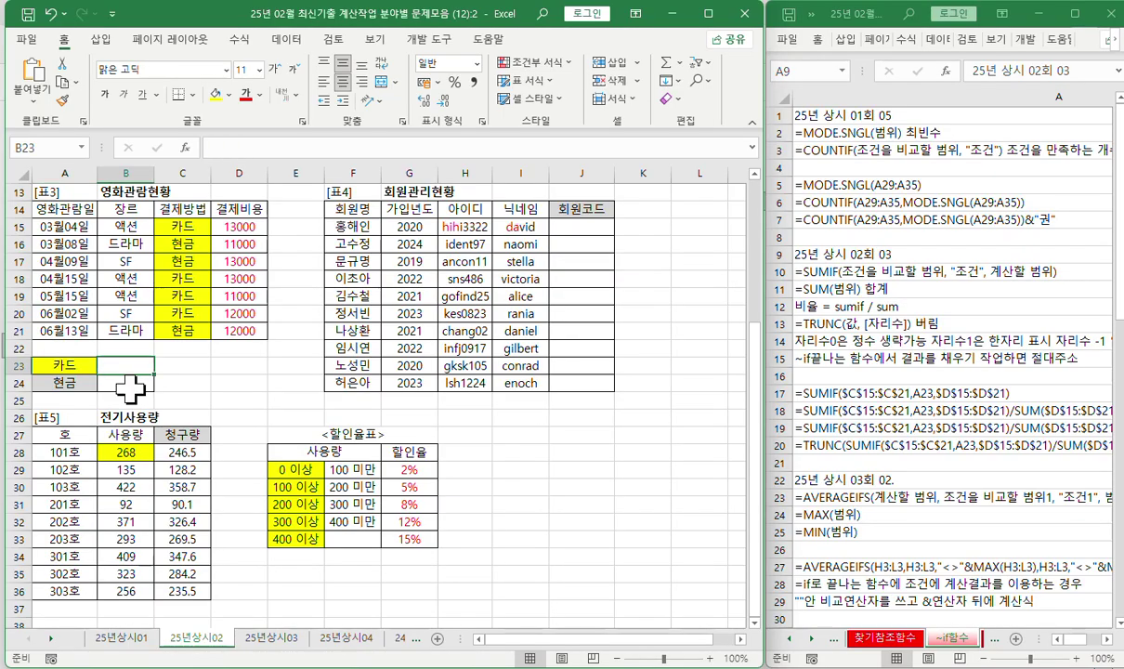
{"action": "left_click_drag", "start_coordinate": [154, 374], "coordinate": [154, 397]}
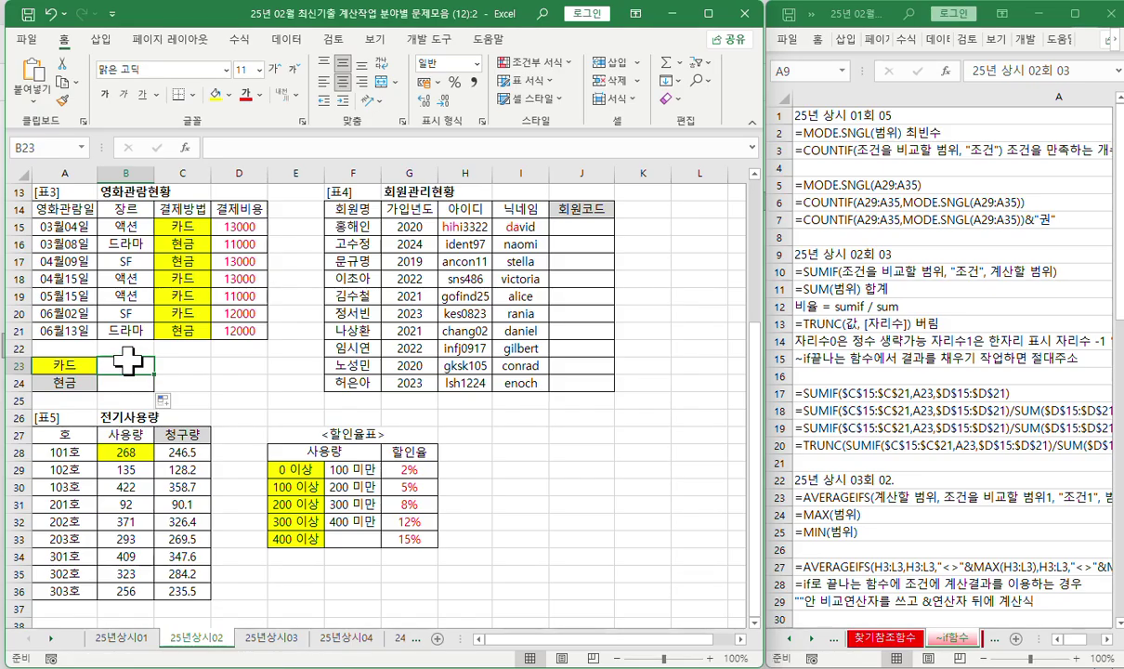
Examine how the 결제방법 range C15:C21, the 결제비용 range D15:D21 and the conditions in A23:A24 of 표3 relate
{"action": "left_click_drag", "start_coordinate": [188, 223], "coordinate": [189, 325]}
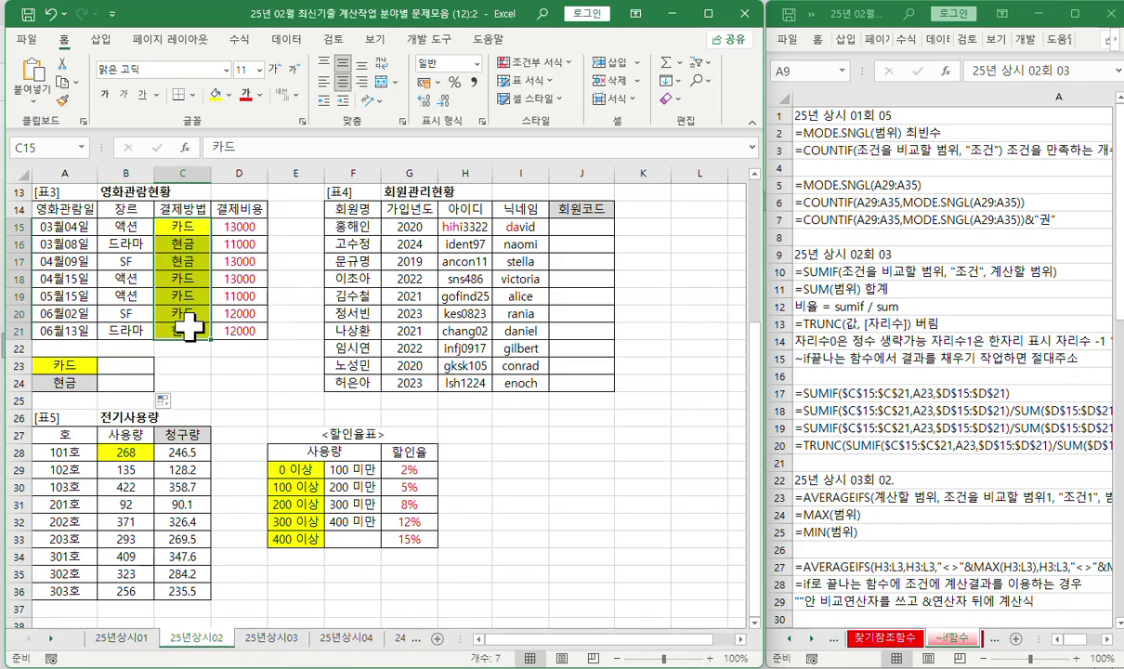
{"action": "left_click", "coordinate": [67, 360]}
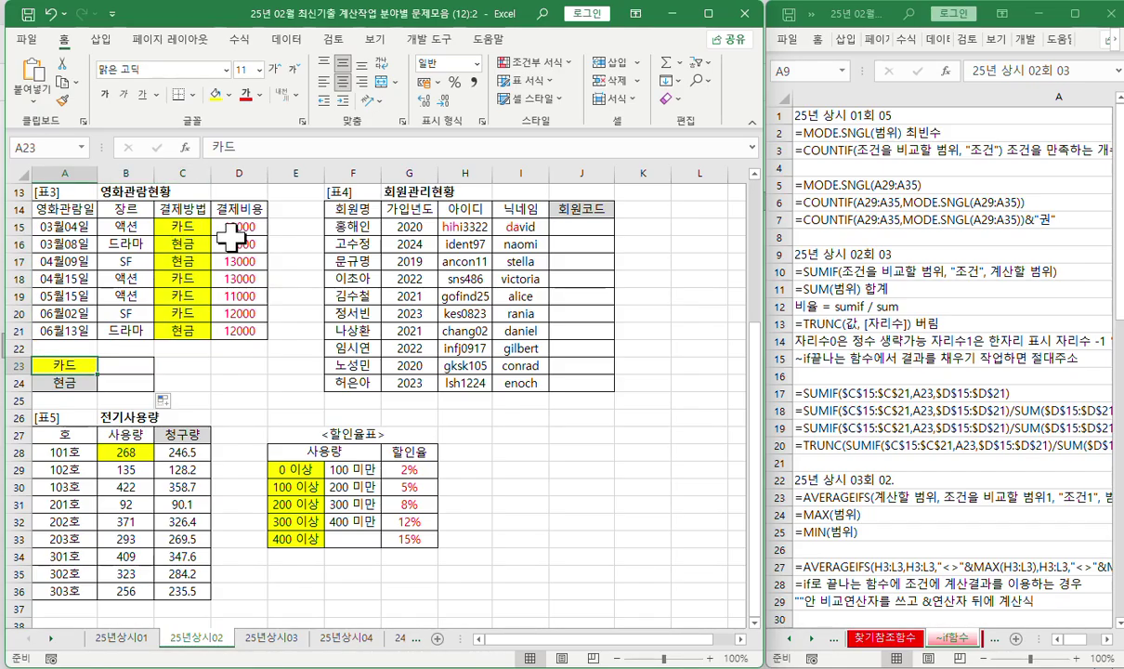
{"action": "left_click_drag", "start_coordinate": [232, 226], "coordinate": [233, 336]}
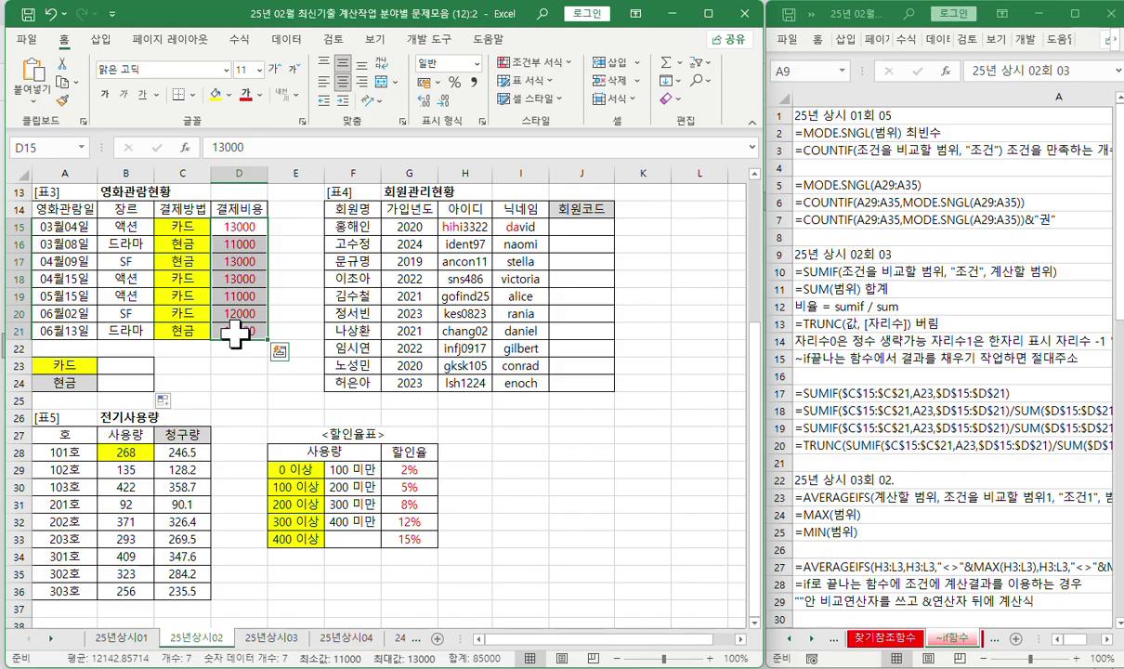
{"action": "left_click_drag", "start_coordinate": [238, 228], "coordinate": [233, 336]}
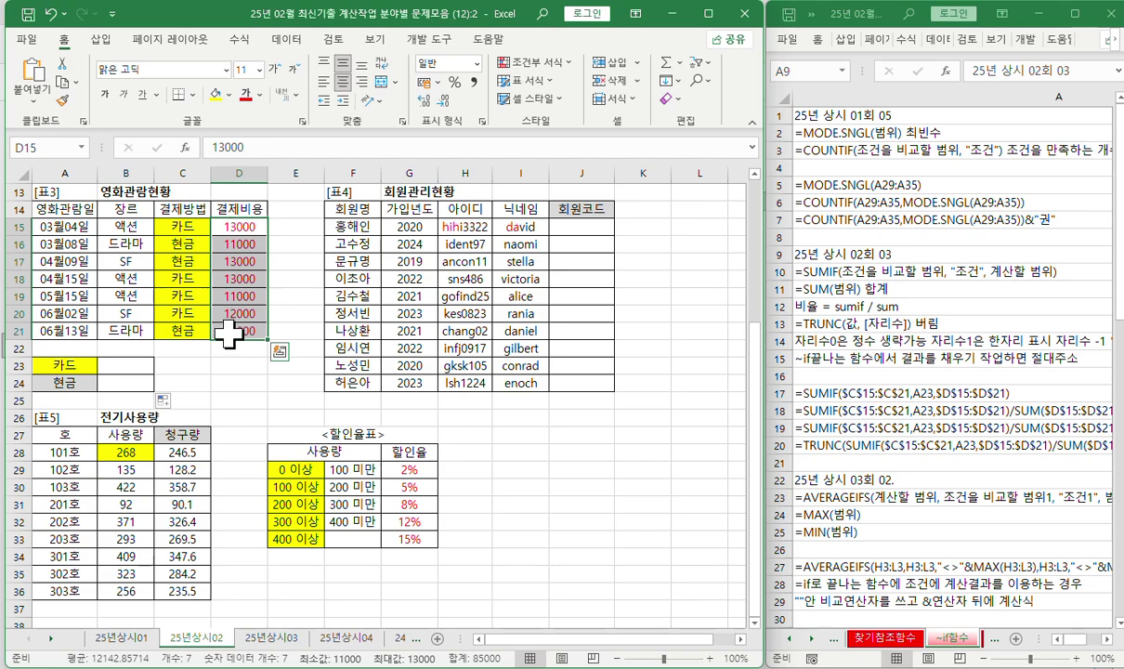
{"action": "left_click", "coordinate": [139, 366]}
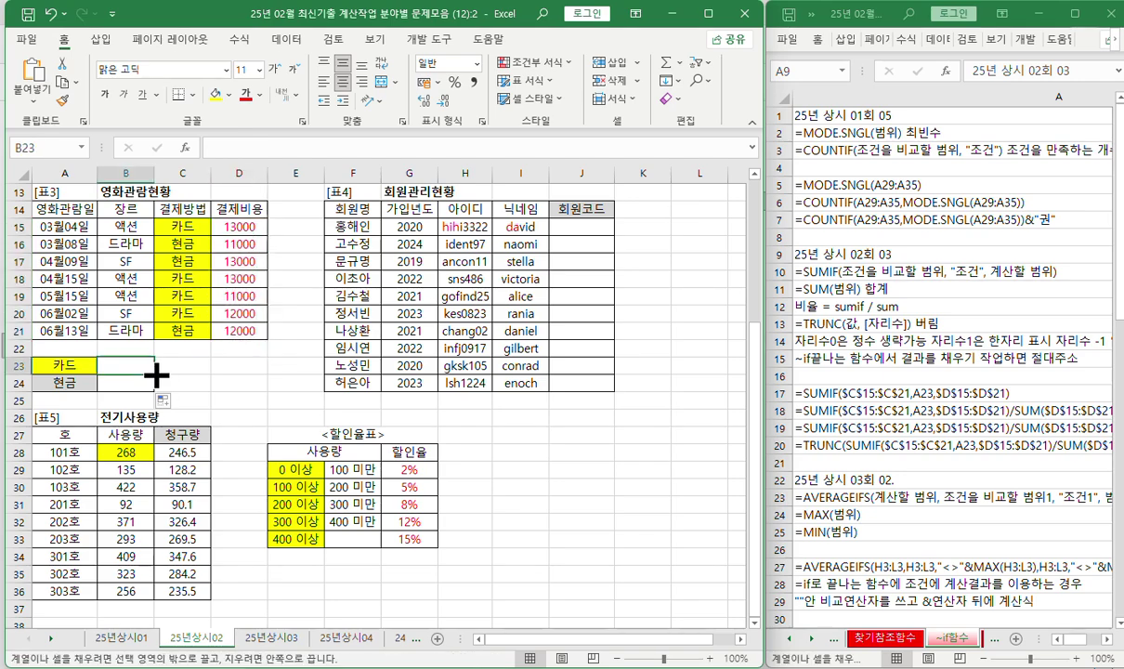
{"action": "left_click", "coordinate": [70, 364]}
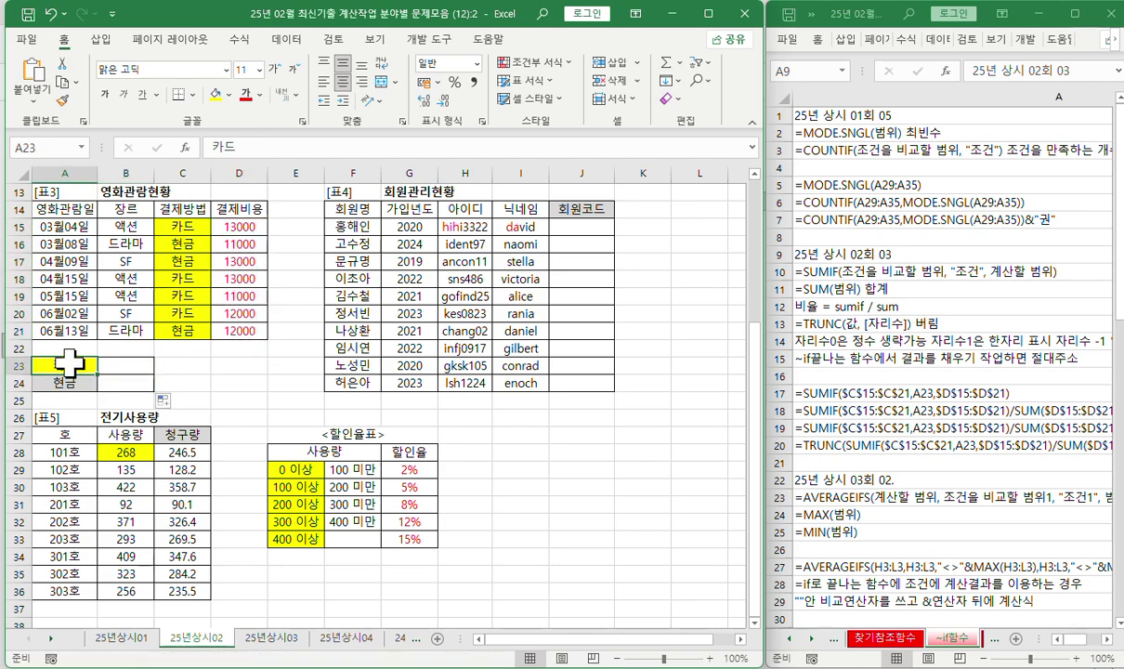
{"action": "left_click", "coordinate": [70, 382]}
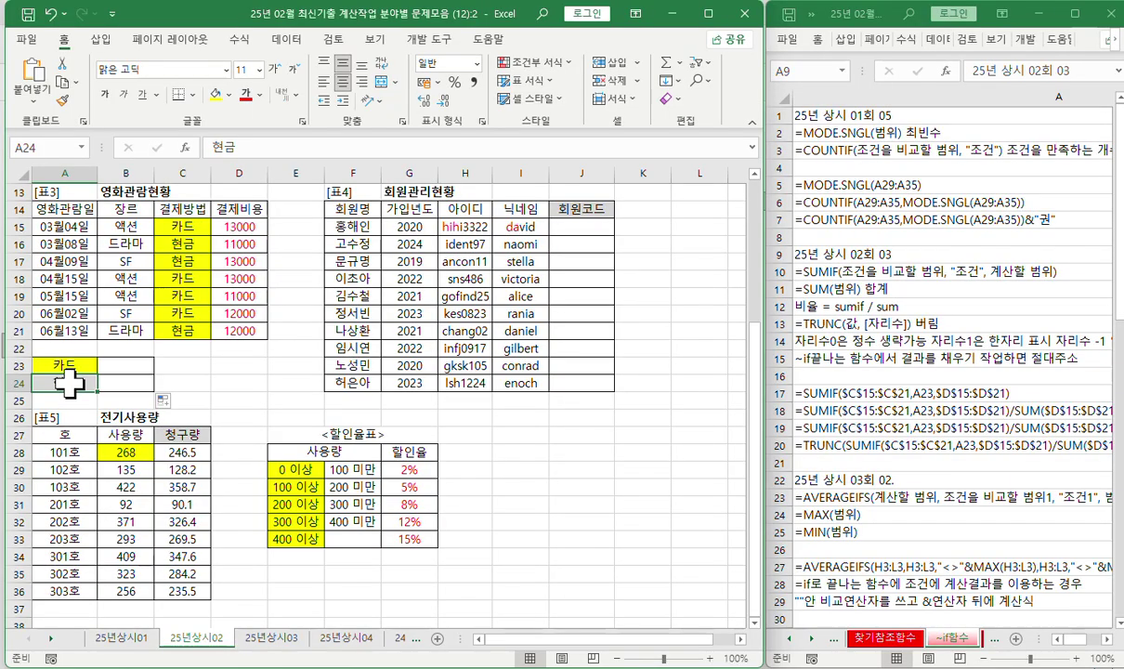
{"action": "left_click_drag", "start_coordinate": [181, 226], "coordinate": [173, 327]}
{"action": "left_click_drag", "start_coordinate": [231, 226], "coordinate": [232, 339]}
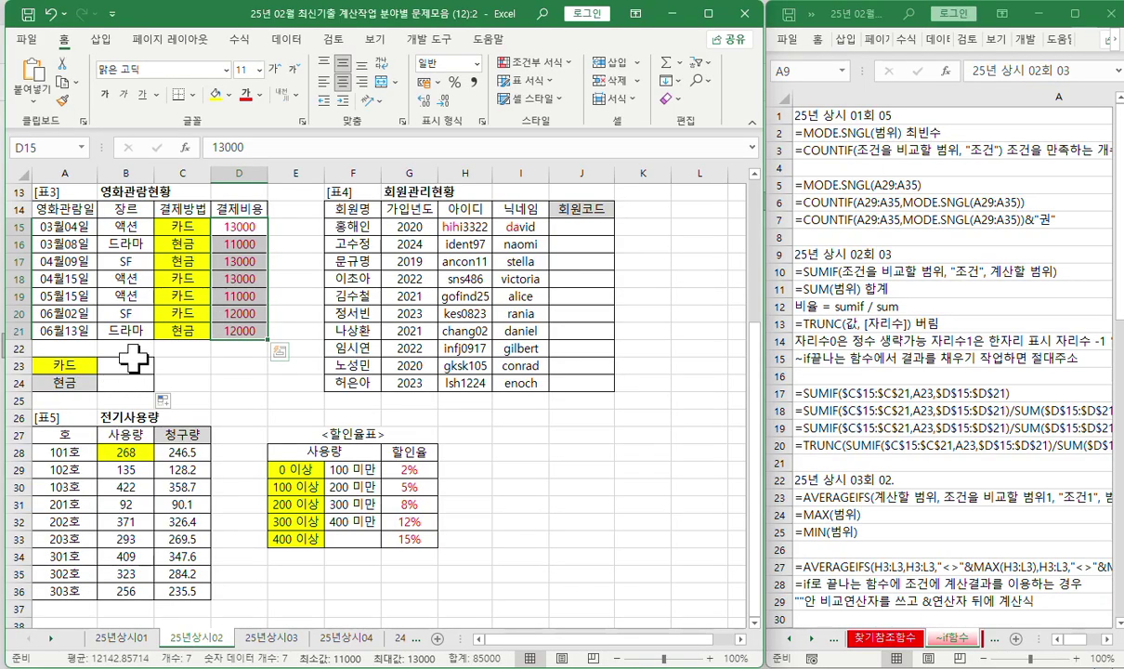
{"action": "left_click", "coordinate": [196, 240]}
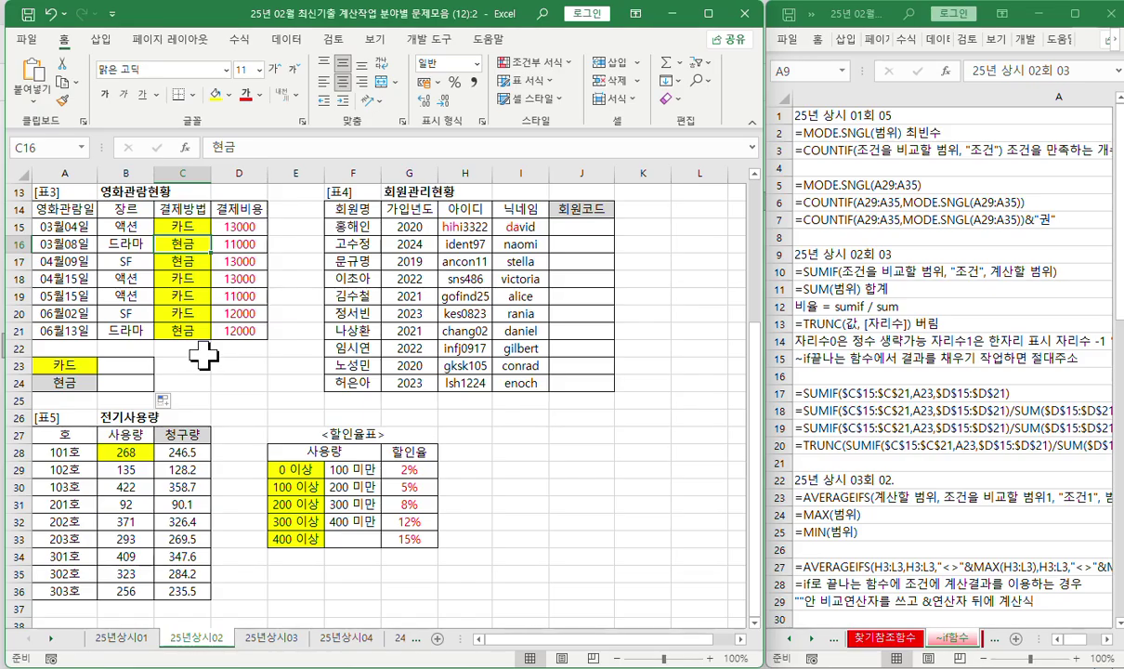
{"action": "left_click", "coordinate": [118, 346]}
{"action": "left_click", "coordinate": [65, 364]}
{"action": "left_click_drag", "start_coordinate": [63, 366], "coordinate": [72, 383]}
{"action": "left_click", "coordinate": [70, 361]}
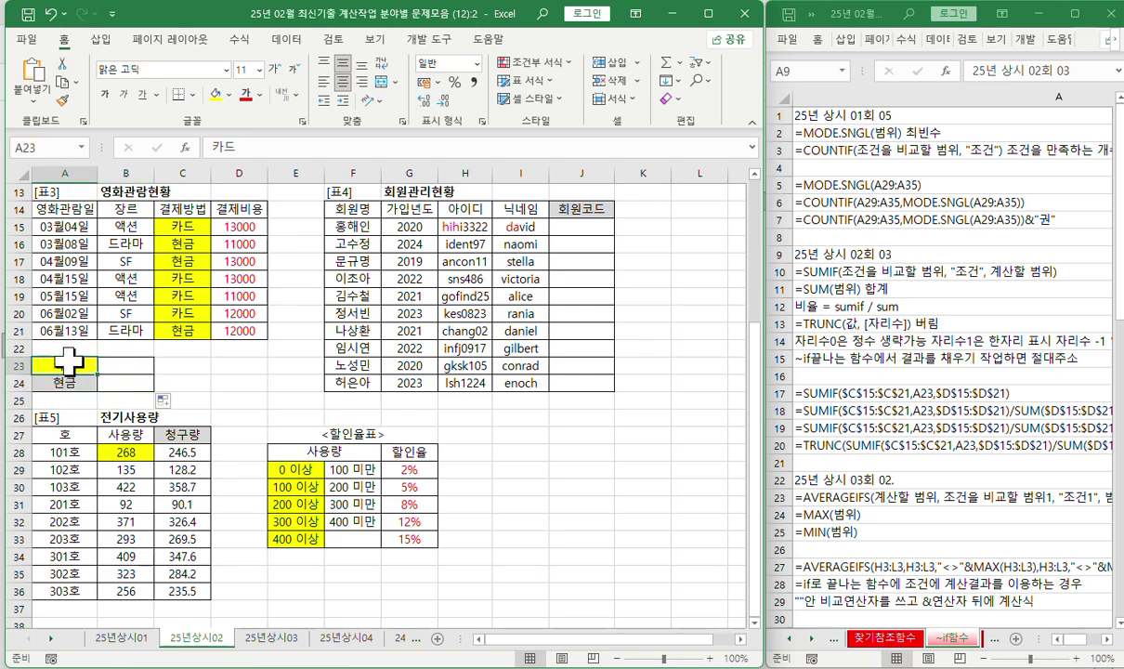
{"action": "left_click_drag", "start_coordinate": [185, 226], "coordinate": [184, 327]}
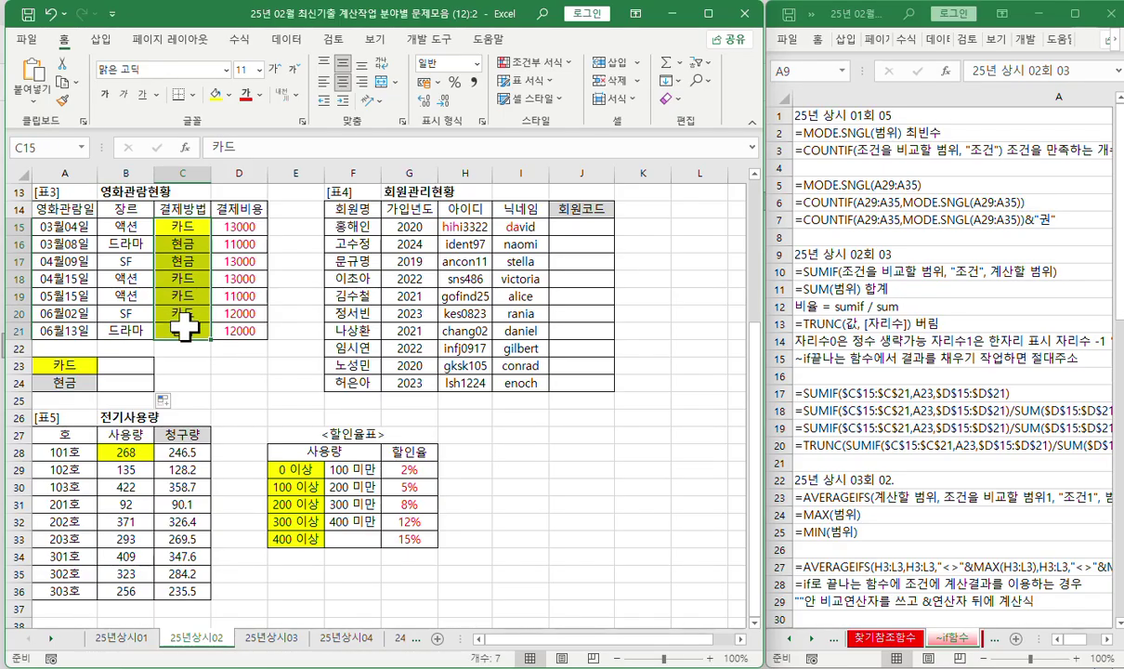
{"action": "left_click_drag", "start_coordinate": [238, 229], "coordinate": [239, 329]}
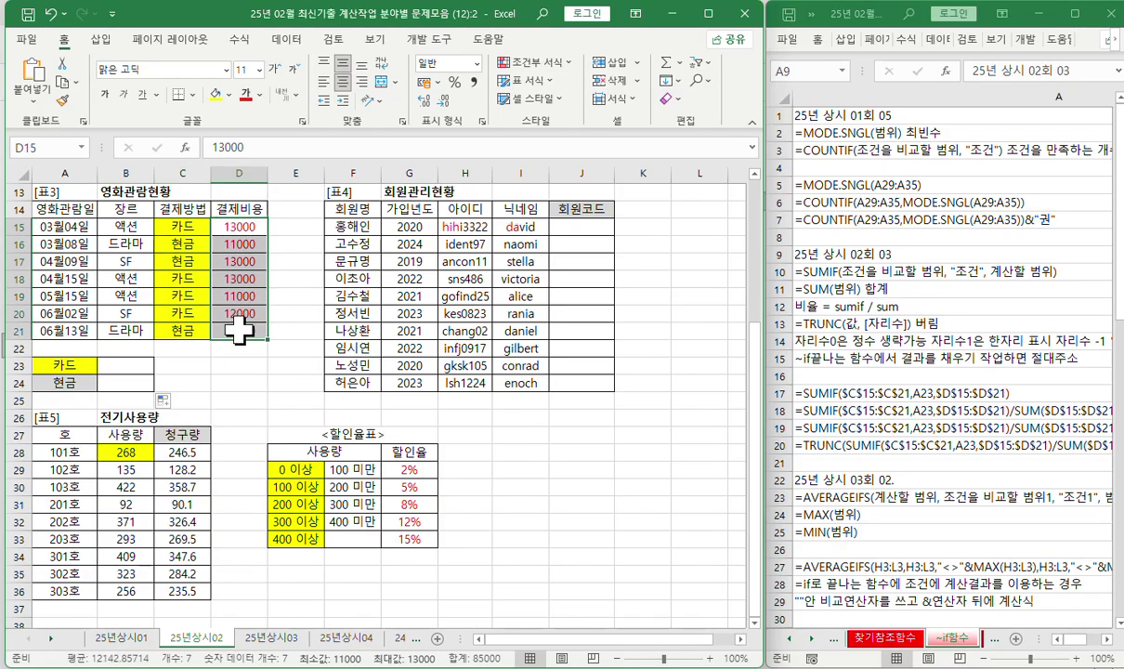
{"action": "left_click", "coordinate": [83, 363]}
{"action": "left_click_drag", "start_coordinate": [190, 224], "coordinate": [184, 327]}
{"action": "left_click", "coordinate": [58, 363]}
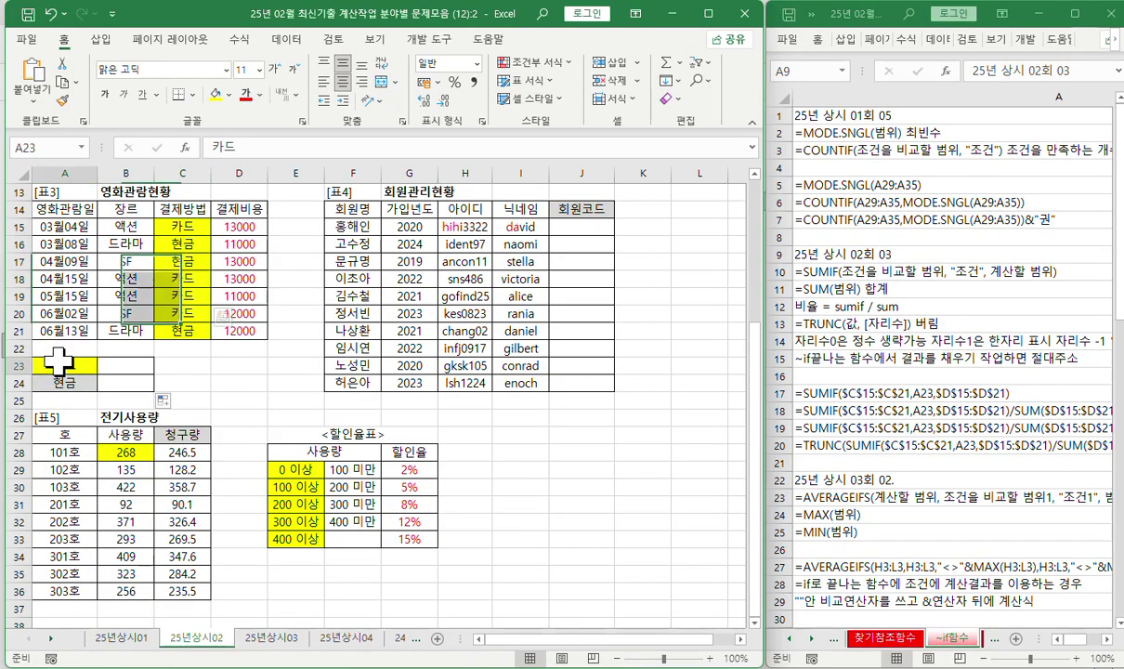
{"action": "left_click", "coordinate": [70, 382]}
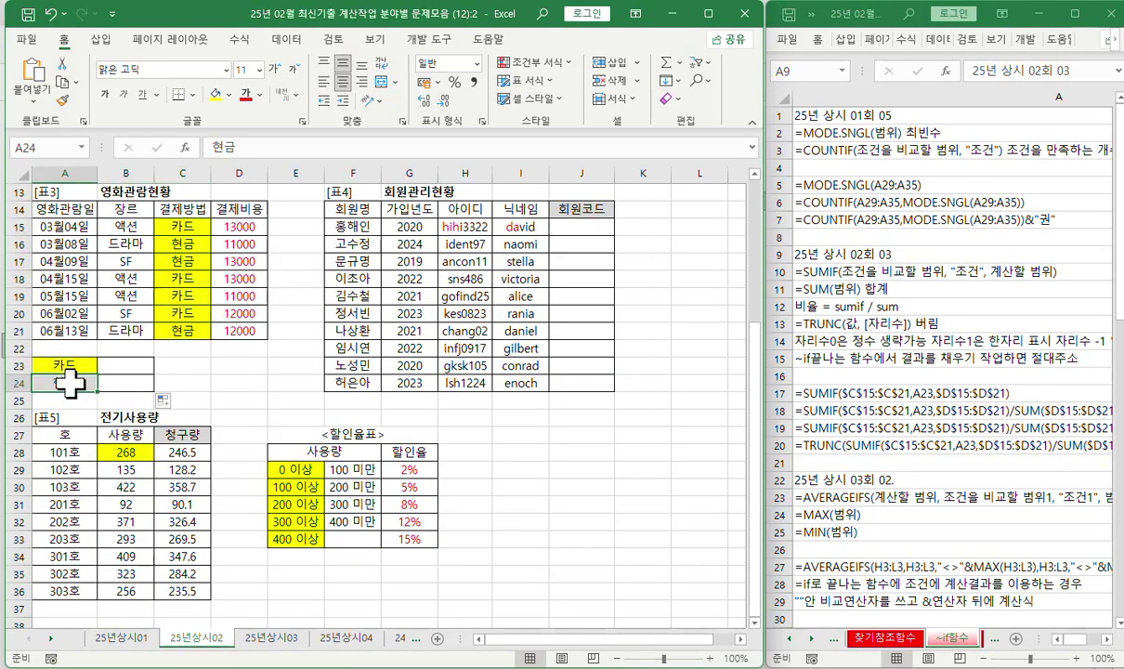
{"action": "left_click_drag", "start_coordinate": [180, 224], "coordinate": [185, 327]}
{"action": "left_click_drag", "start_coordinate": [230, 223], "coordinate": [235, 327]}
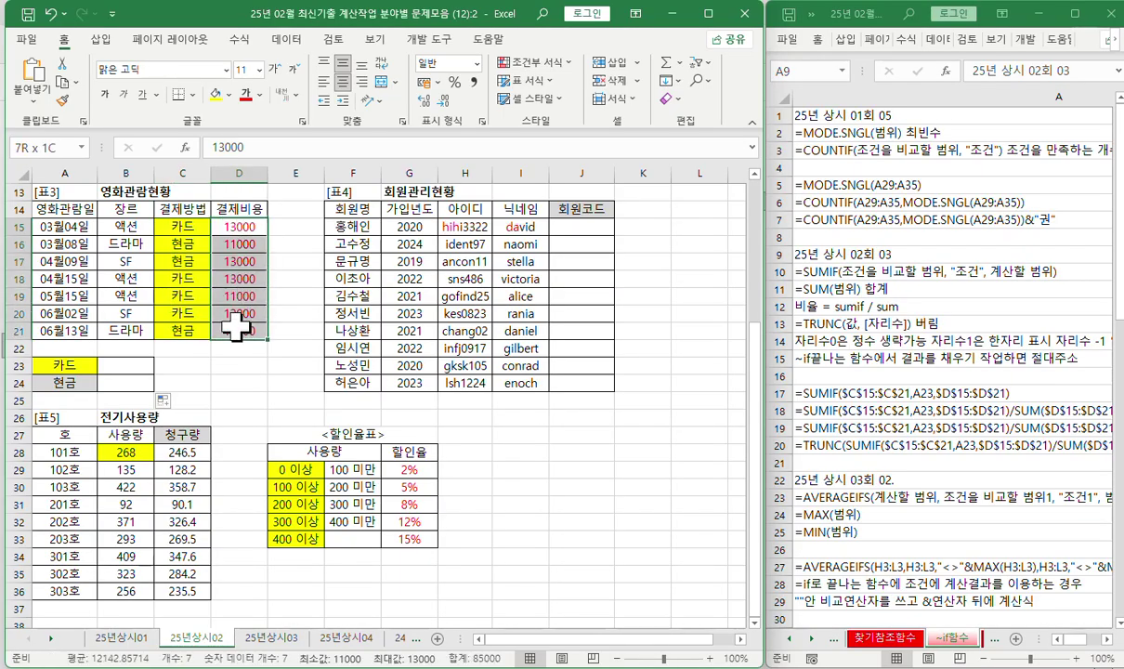
{"action": "left_click_drag", "start_coordinate": [183, 225], "coordinate": [182, 330]}
{"action": "left_click_drag", "start_coordinate": [233, 227], "coordinate": [235, 332]}
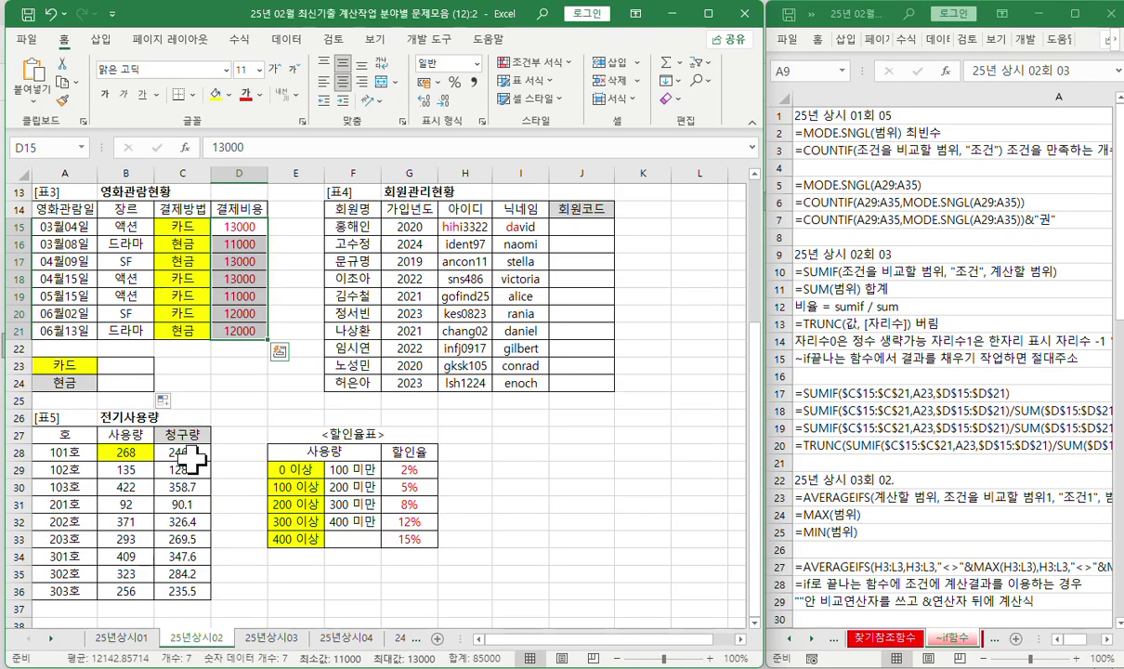
Start a SUMIF formula in B23, open its function arguments and keep the dialog clear of the right-hand sheet
{"action": "left_click", "coordinate": [126, 365]}
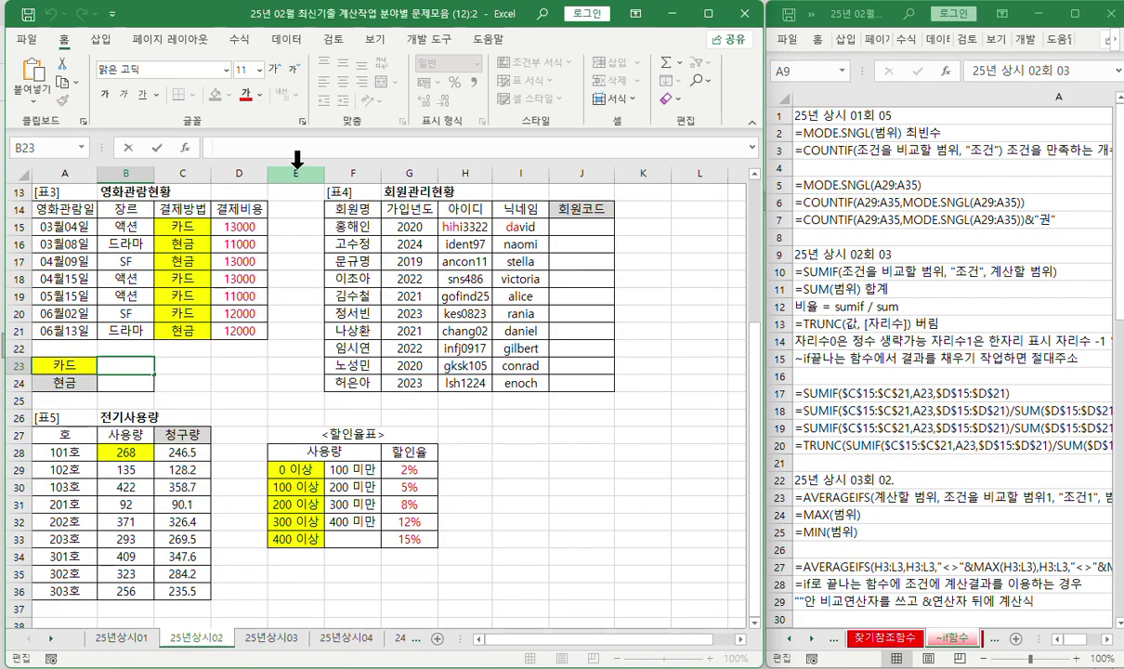
{"action": "type", "text": "=ㄴㅕㅡ"}
{"action": "key", "text": "BackSpace"}
{"action": "key", "text": "BackSpace"}
{"action": "key", "text": "BackSpace"}
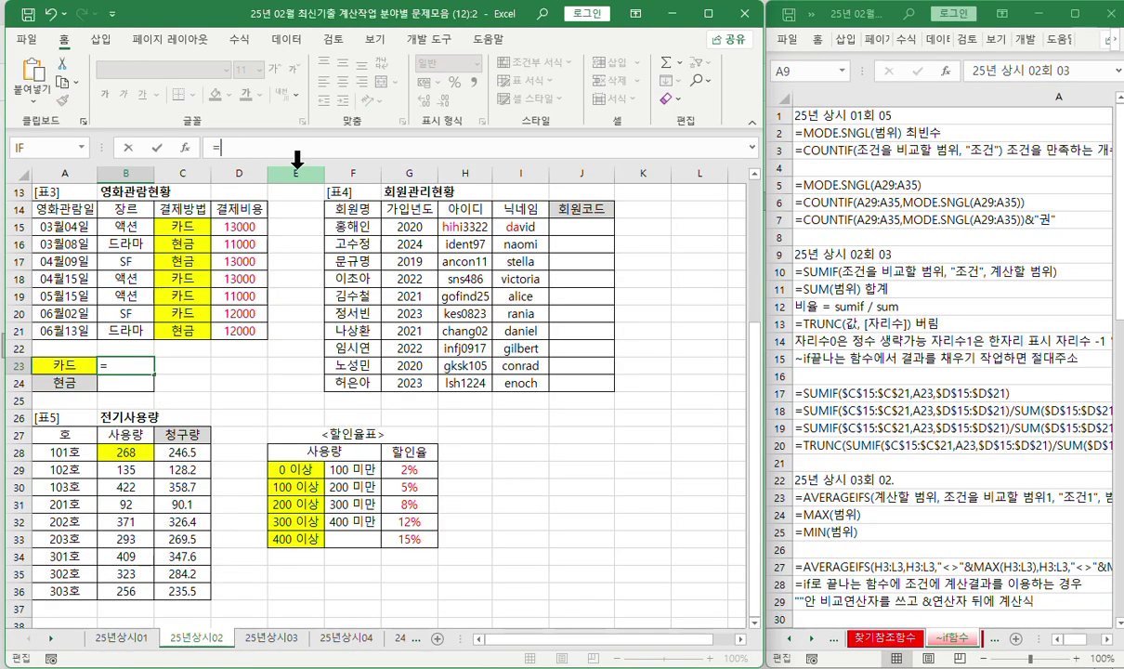
{"action": "type", "text": "sum"}
{"action": "key", "text": "Down"}
{"action": "key", "text": "Tab"}
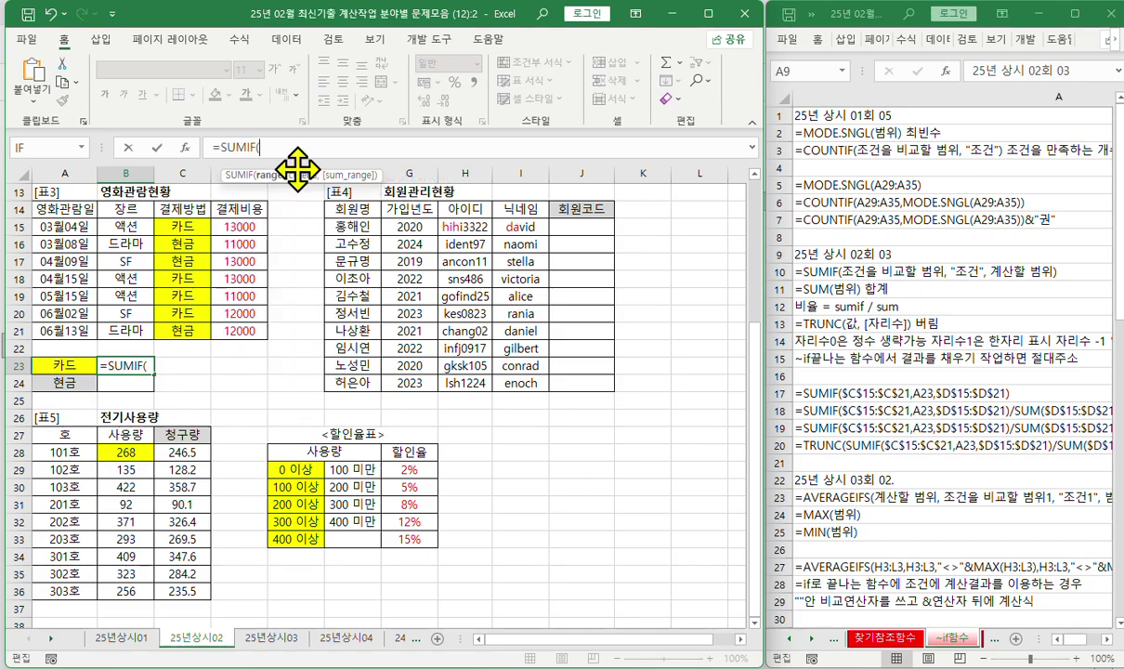
{"action": "left_click", "coordinate": [185, 148]}
{"action": "left_click_drag", "start_coordinate": [460, 91], "coordinate": [308, 85]}
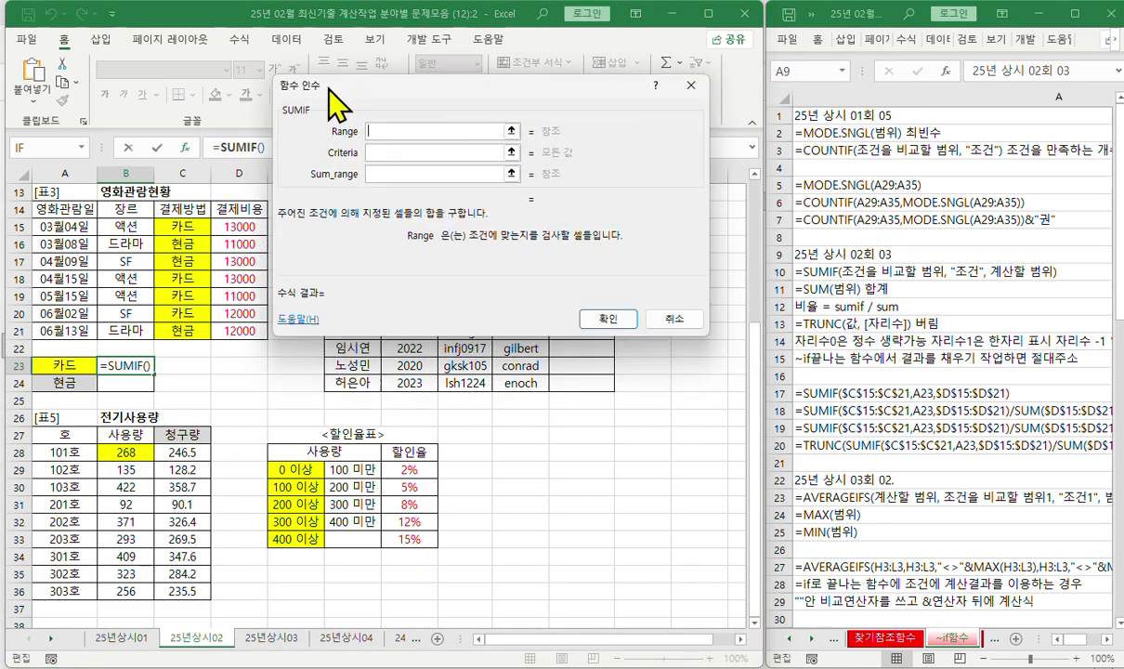
Set the SUMIF Range to the 결제방법 cells as the absolute reference $C$15:$C$21
{"action": "left_click", "coordinate": [375, 154]}
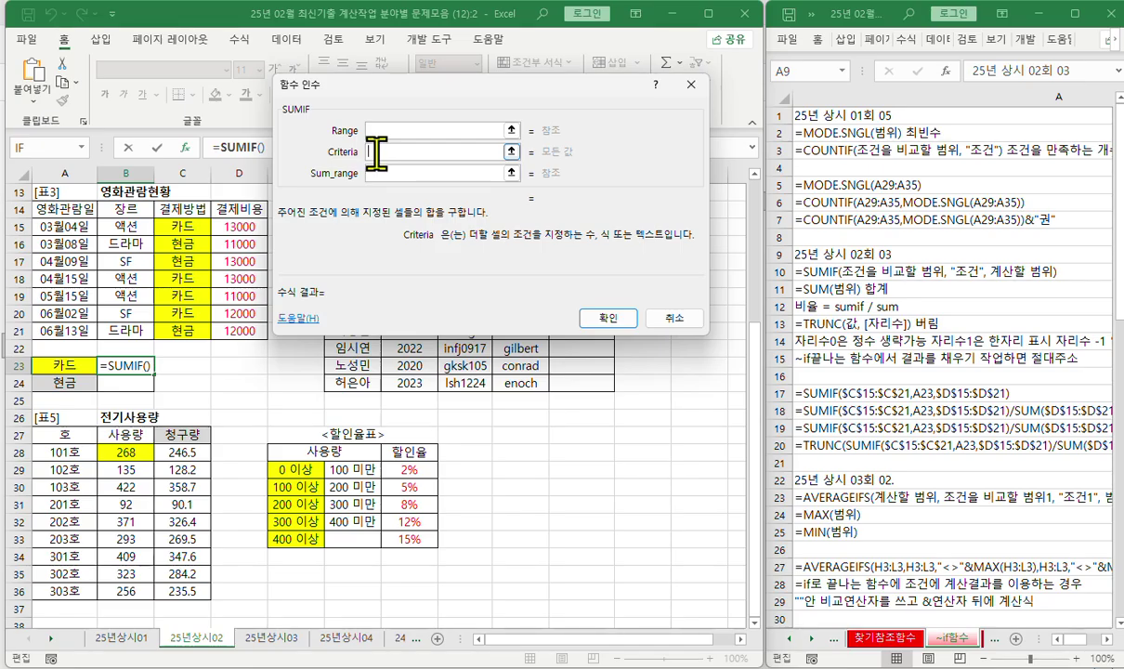
{"action": "left_click", "coordinate": [387, 169]}
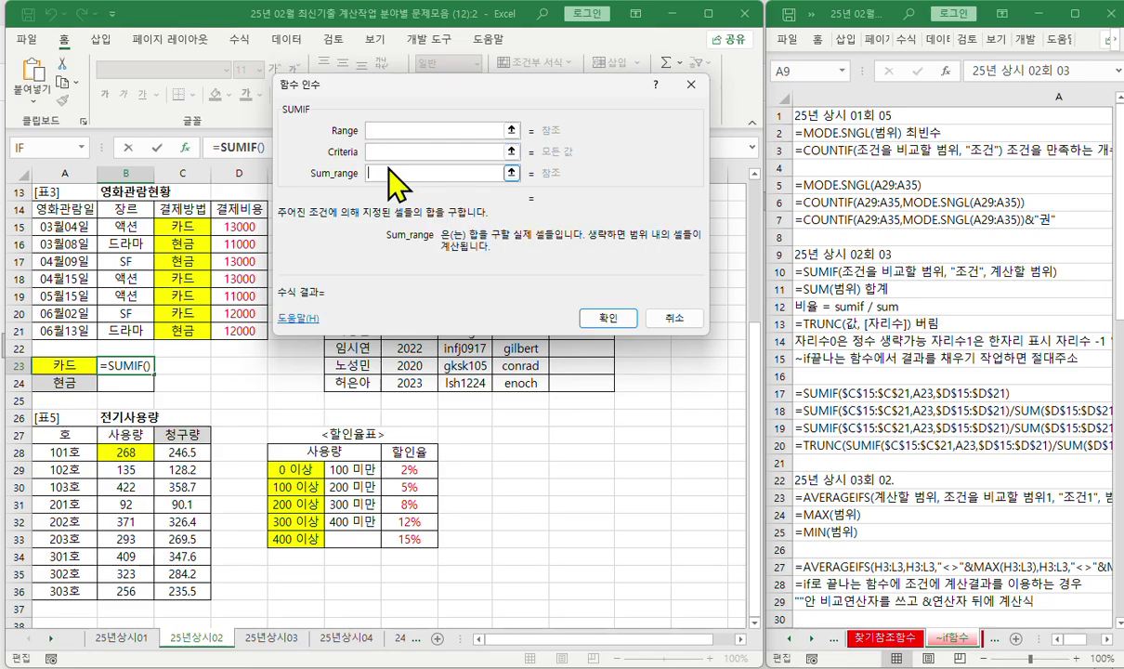
{"action": "left_click", "coordinate": [370, 129]}
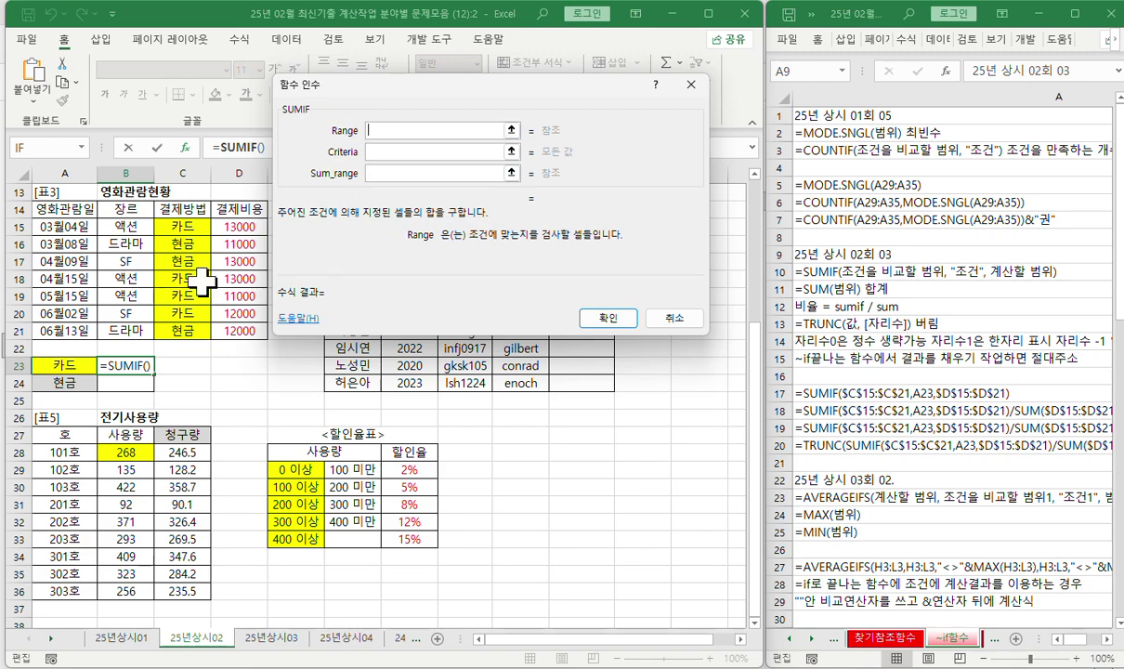
{"action": "left_click_drag", "start_coordinate": [192, 220], "coordinate": [190, 330]}
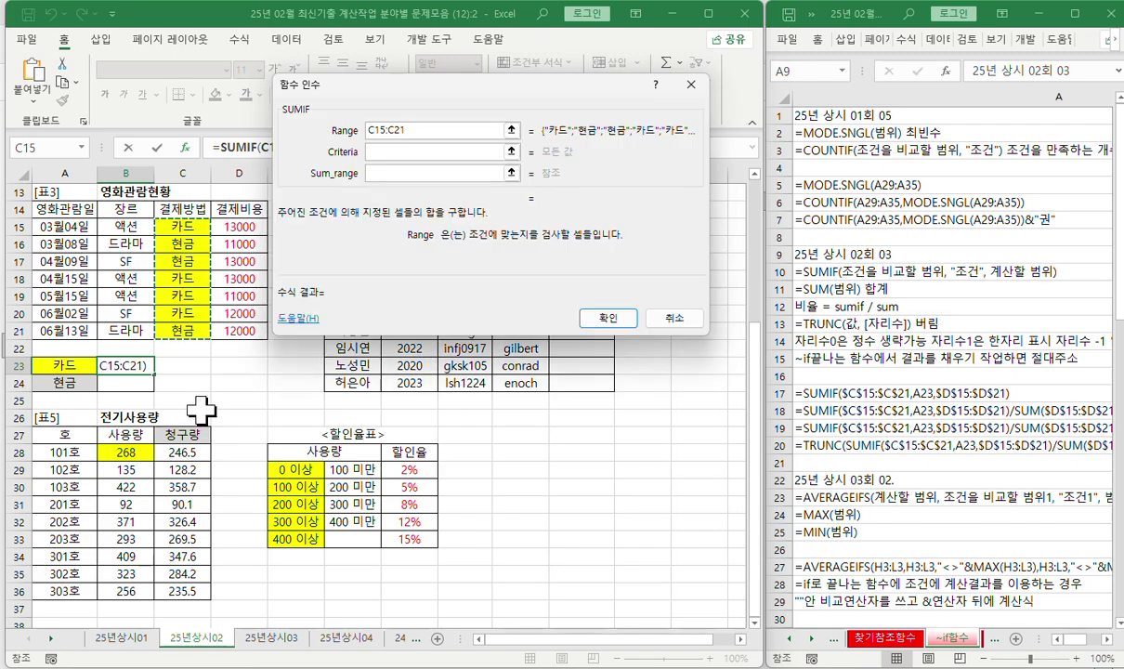
{"action": "key", "text": "F4"}
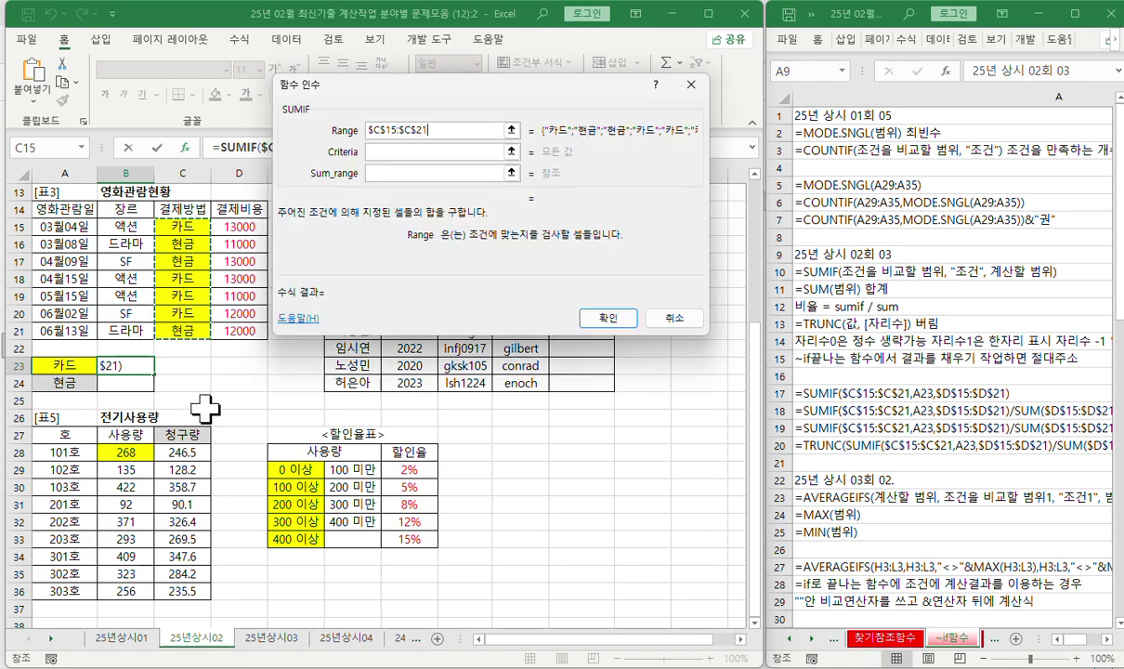
Complete the SUMIF in B23 with Criteria A23 and the 결제비용 cells as Sum_range $D$15:$D$21
{"action": "left_click", "coordinate": [379, 151]}
{"action": "left_click", "coordinate": [71, 362]}
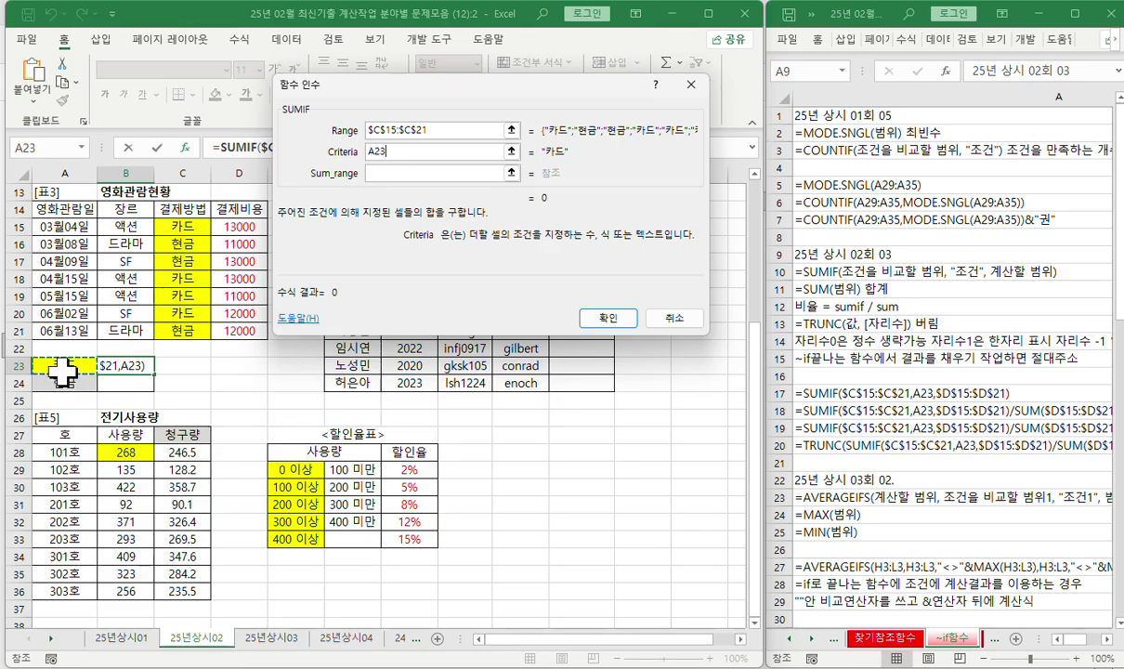
{"action": "left_click", "coordinate": [384, 172]}
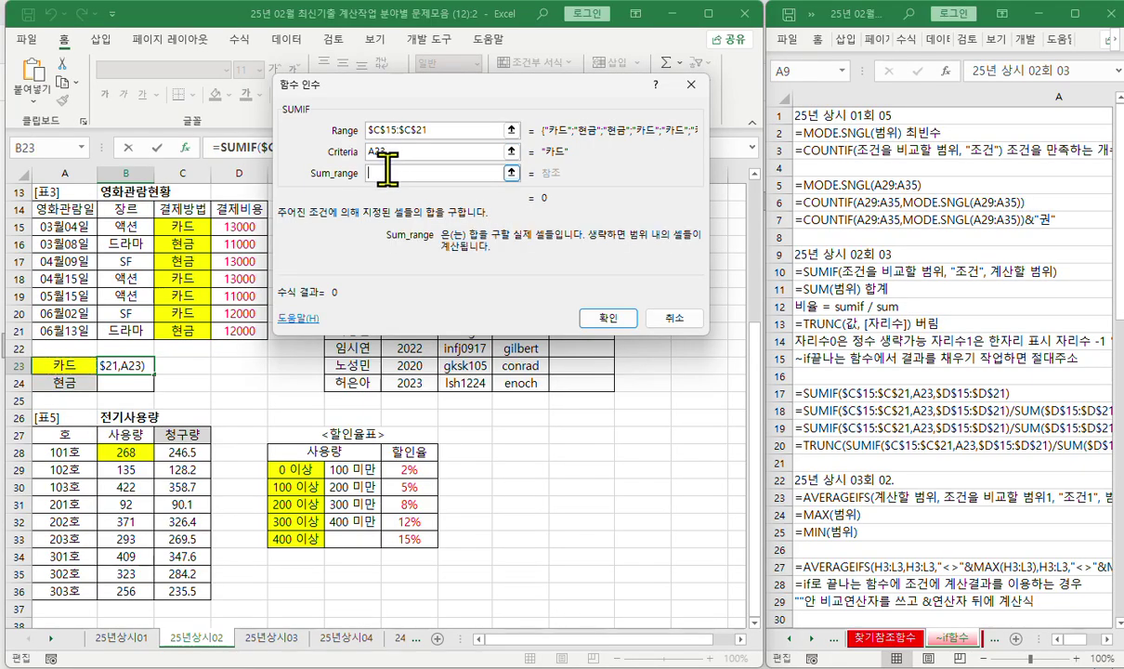
{"action": "left_click_drag", "start_coordinate": [239, 227], "coordinate": [229, 333]}
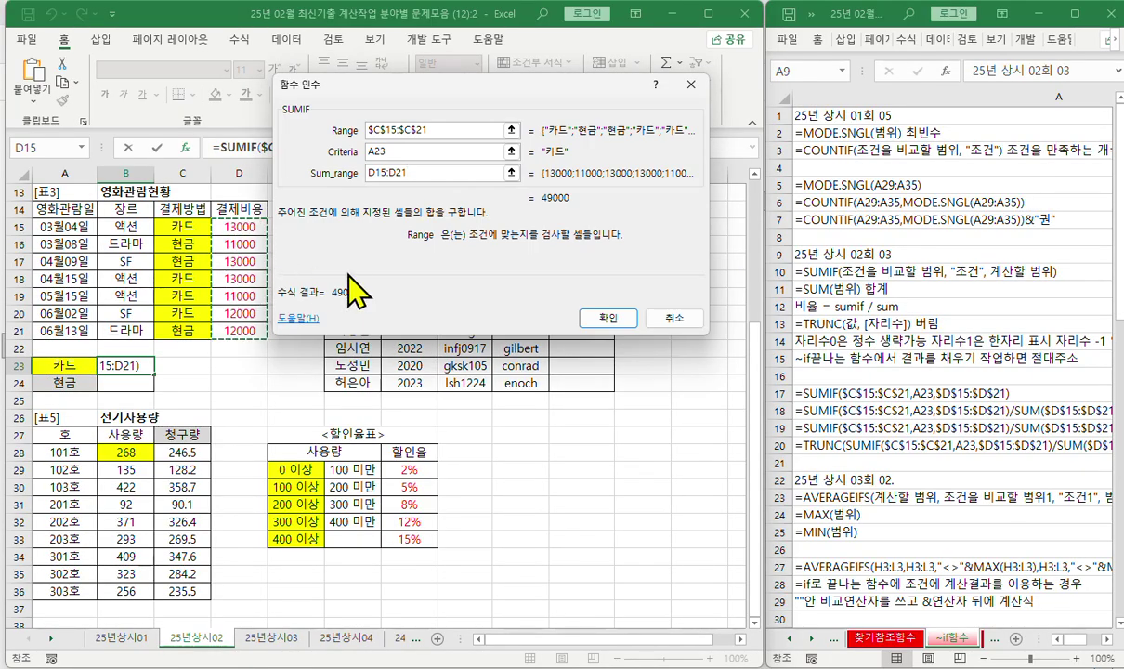
{"action": "key", "text": "F4"}
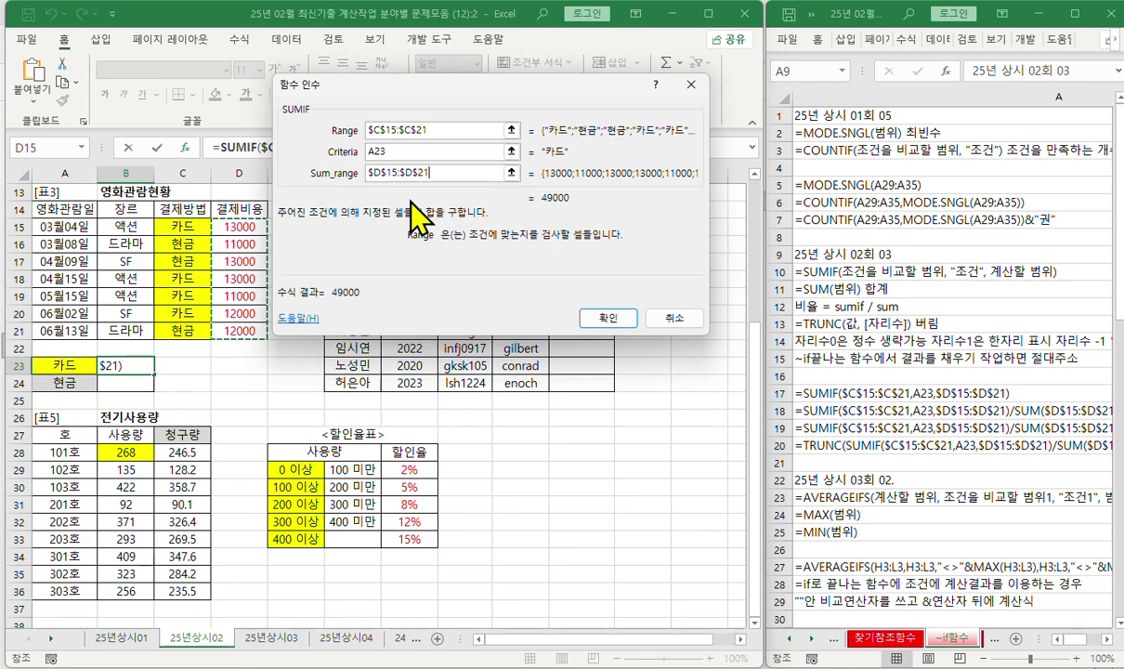
{"action": "left_click", "coordinate": [610, 318]}
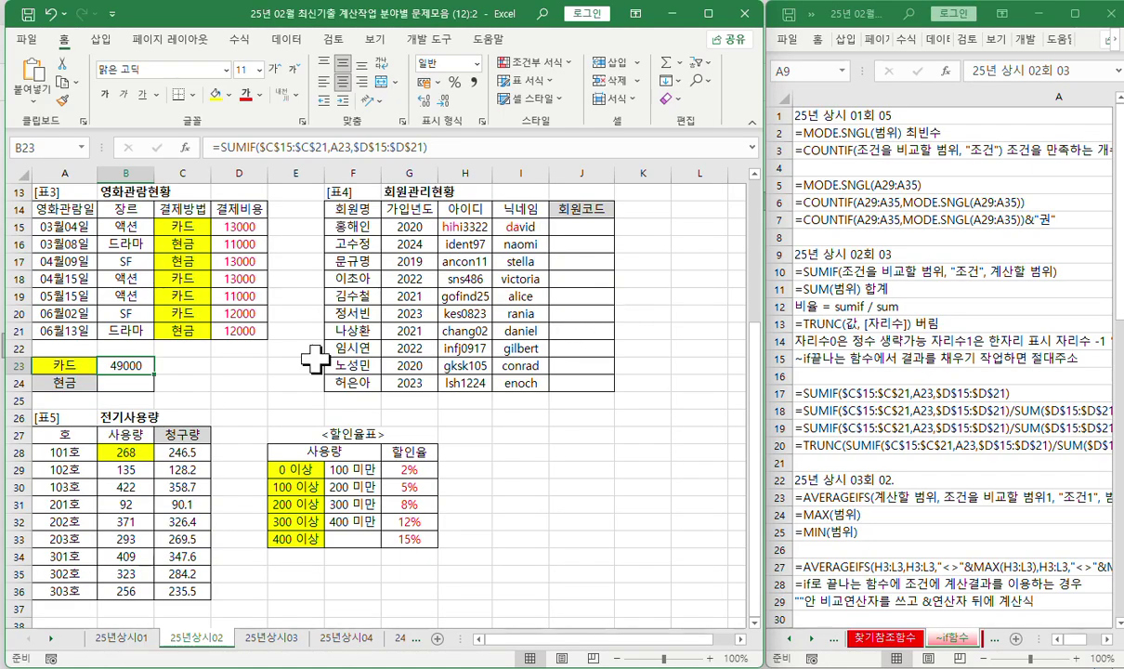
Divide the SUMIF in B23 by the total 결제비용, SUM($D$15:$D$21)
{"action": "left_click", "coordinate": [427, 144]}
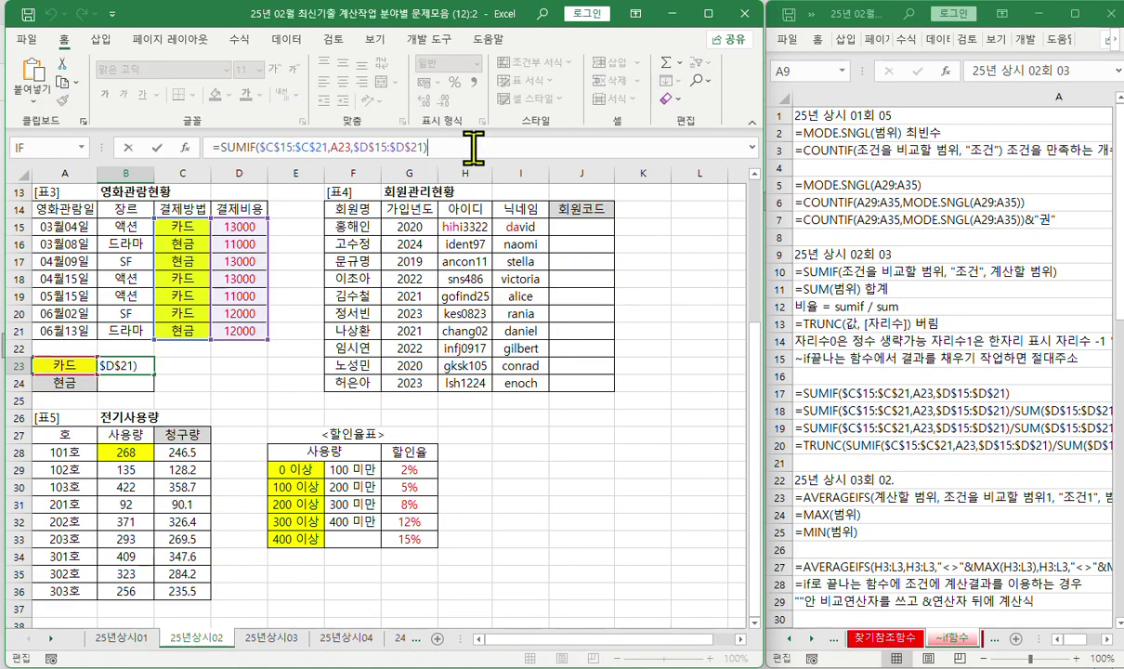
{"action": "type", "text": "/su"}
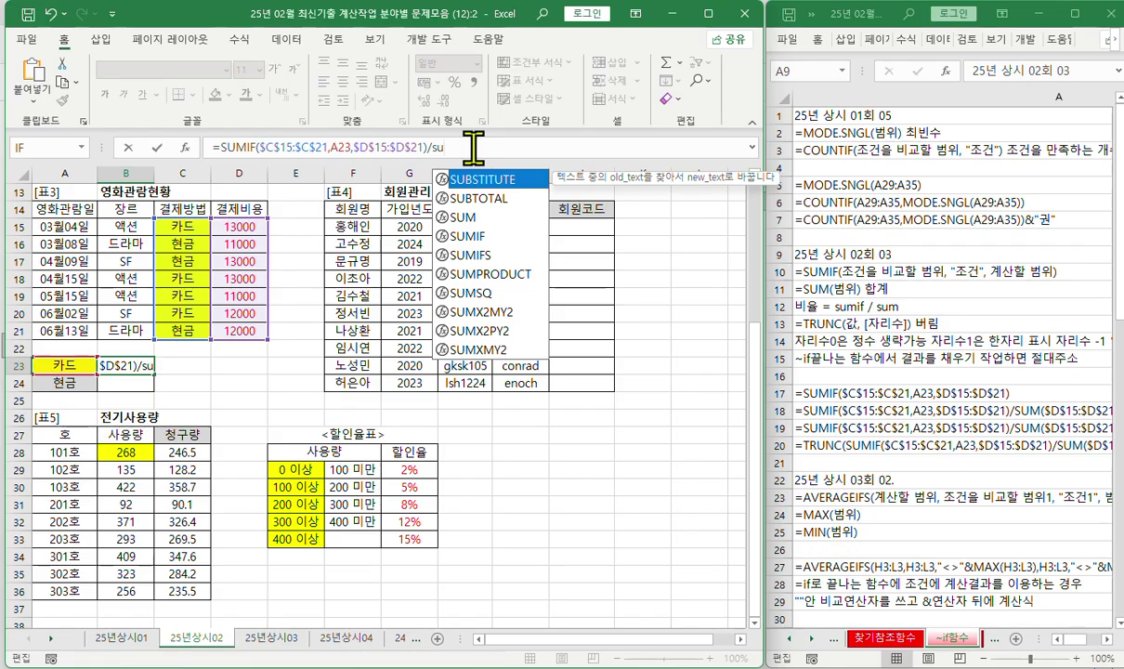
{"action": "type", "text": "m("}
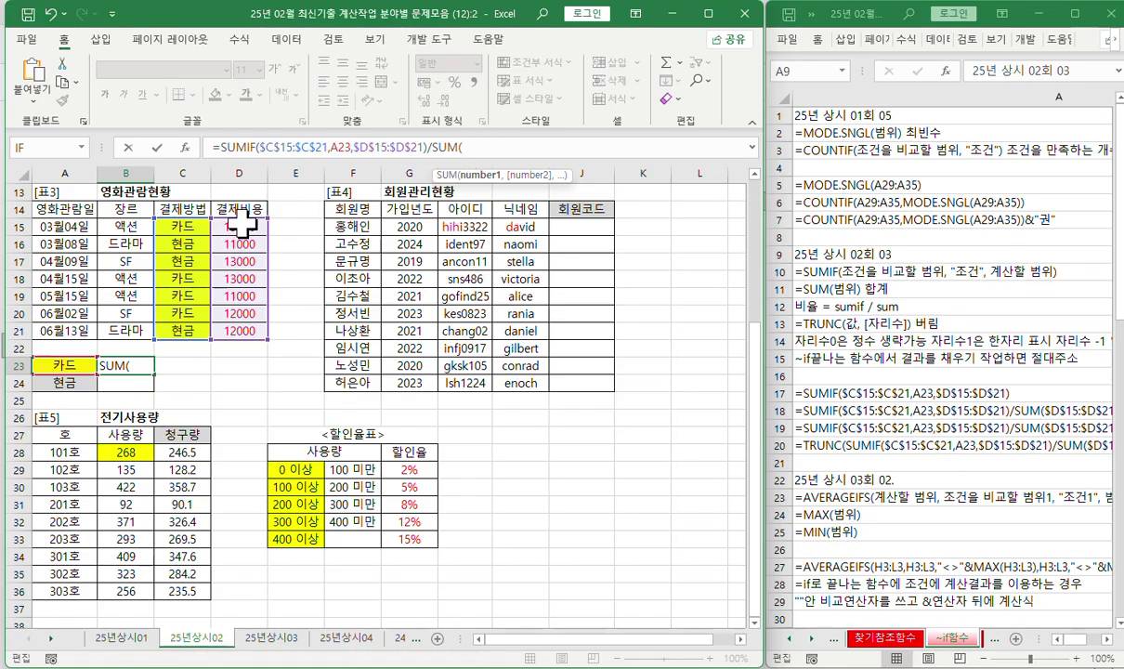
{"action": "left_click_drag", "start_coordinate": [242, 219], "coordinate": [242, 331]}
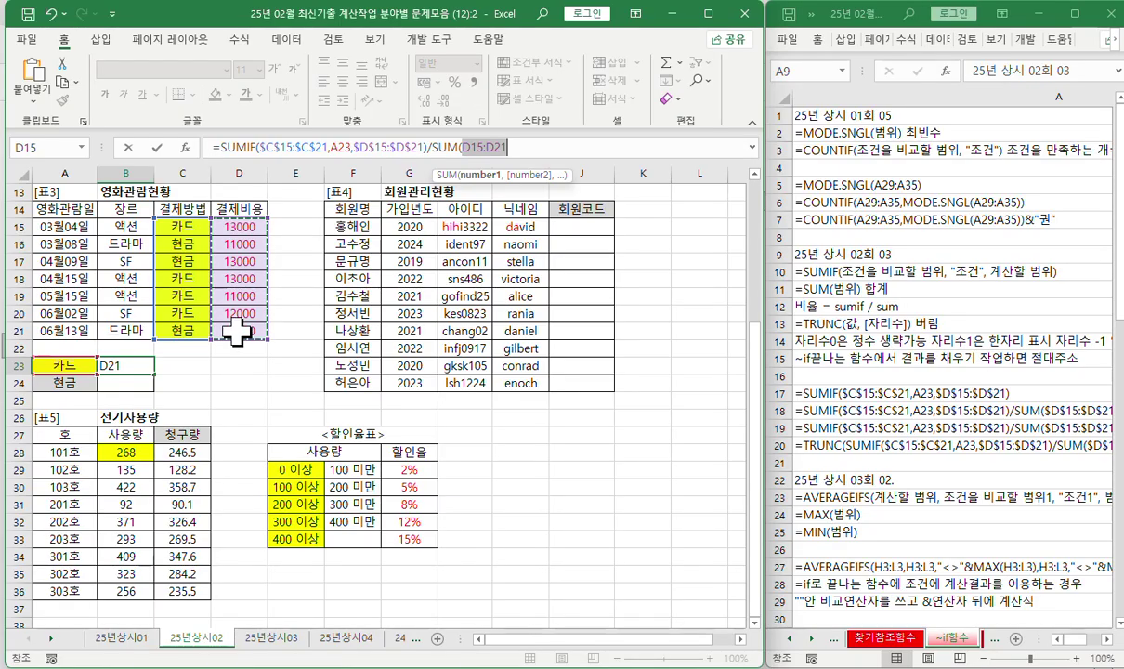
{"action": "key", "text": "F4"}
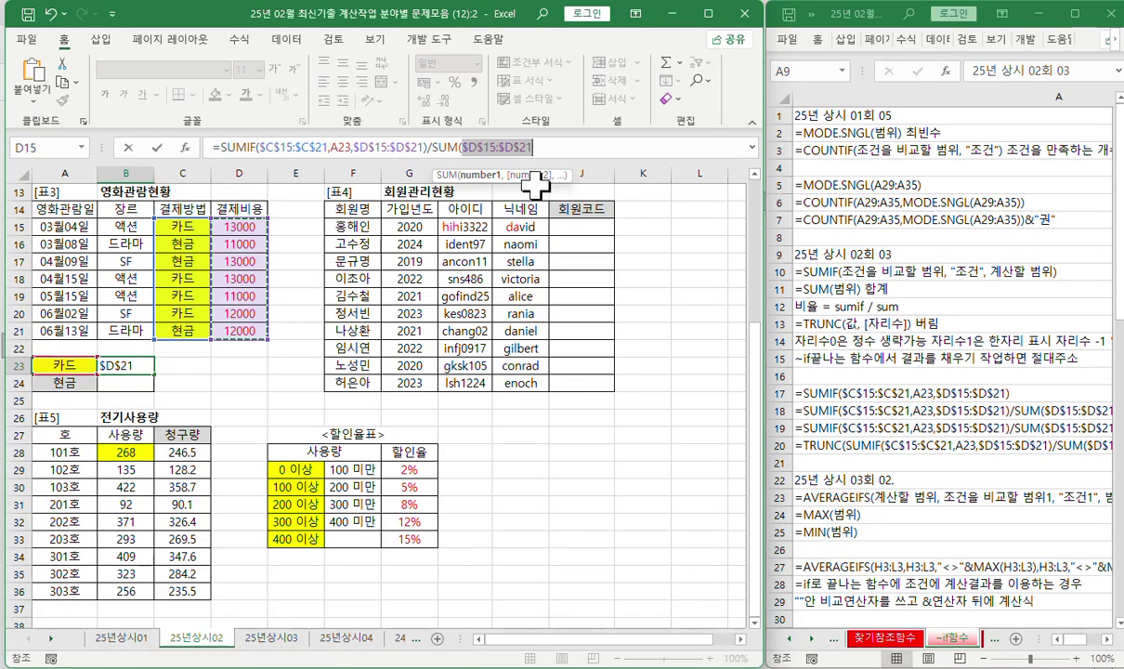
{"action": "type", "text": ")"}
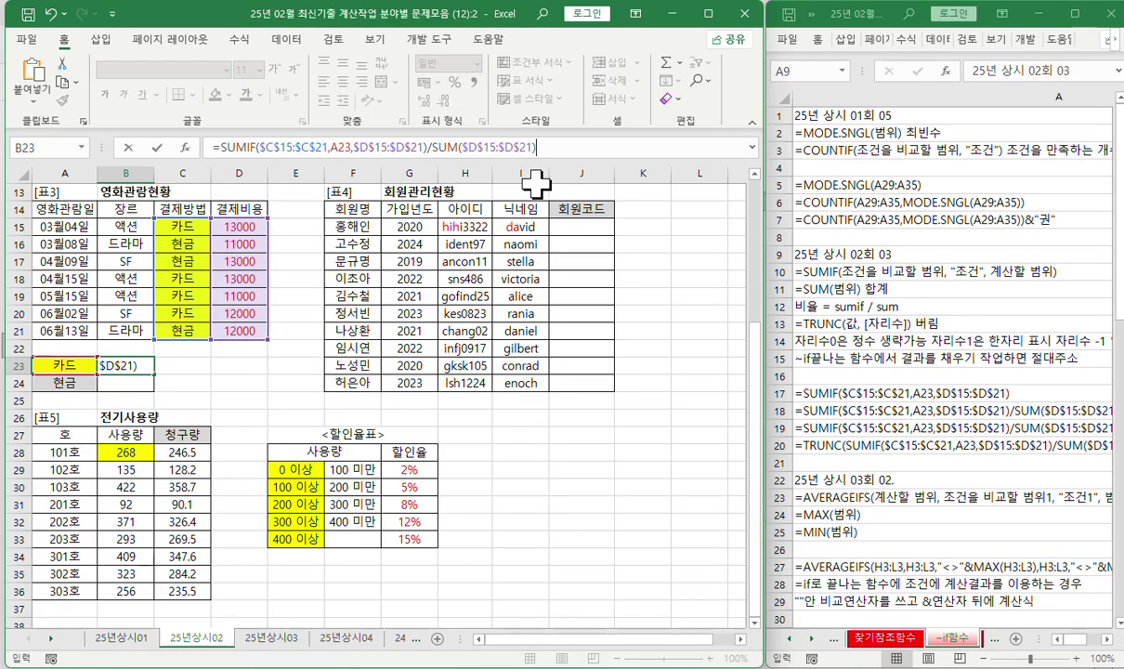
{"action": "key", "text": "Return"}
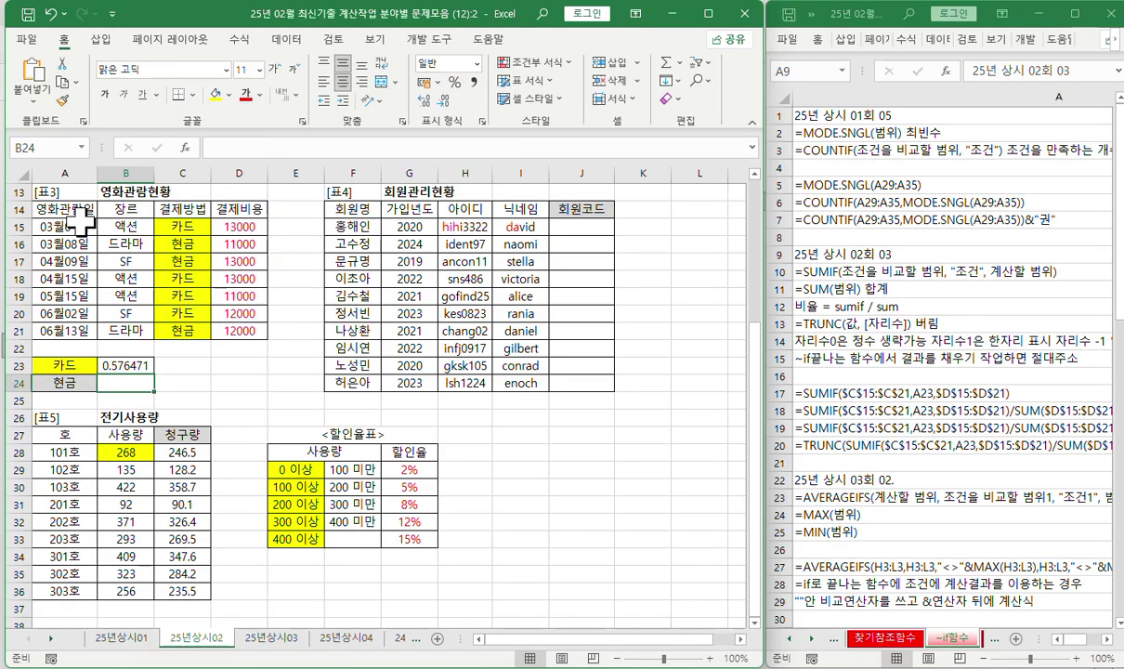
Multiply the ratio formula in B23 by 100
{"action": "left_click", "coordinate": [140, 365]}
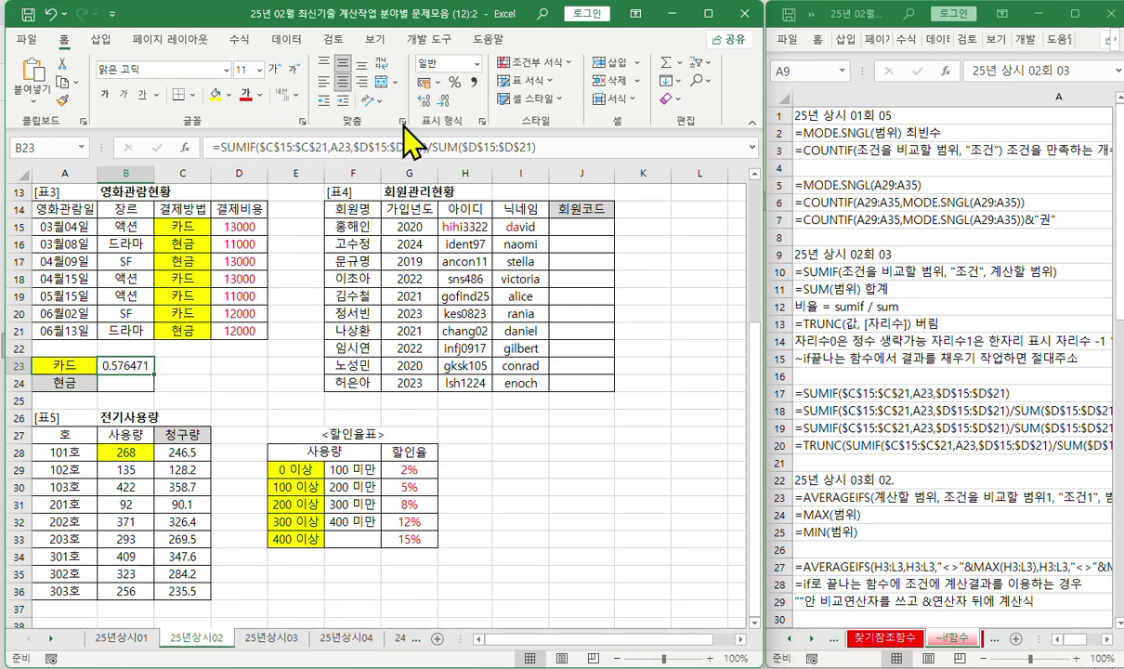
{"action": "left_click", "coordinate": [560, 144]}
{"action": "type", "text": "*100"}
{"action": "key", "text": "Return"}
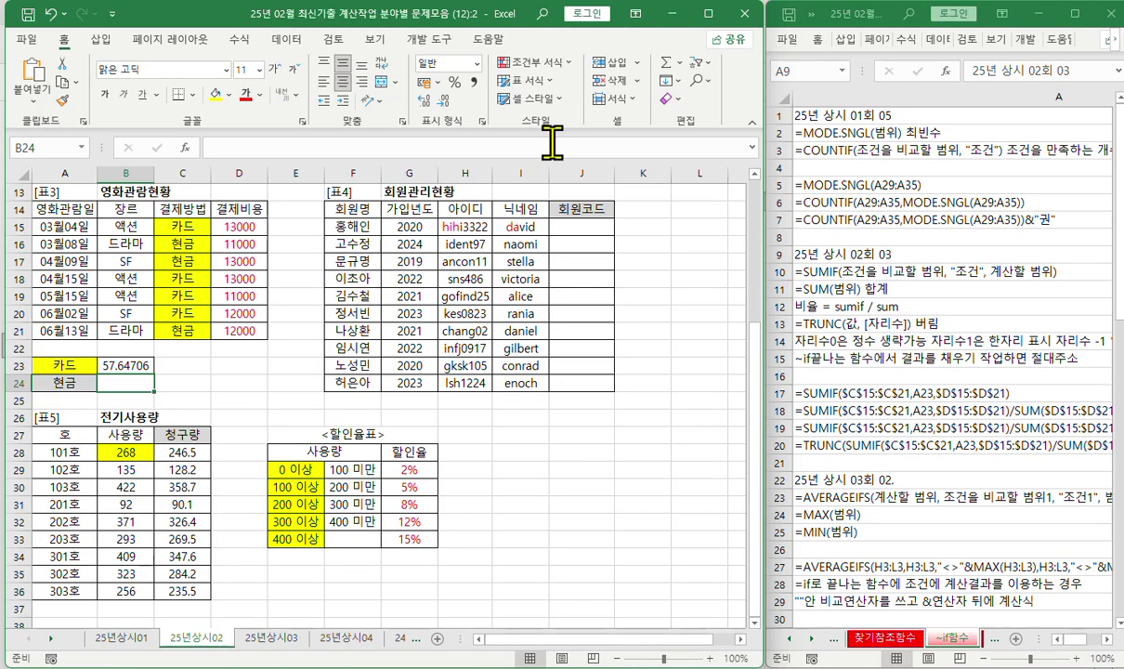
Insert the TRUNC function in front of the SUMIF/SUM expression in B23
{"action": "key", "text": "Up"}
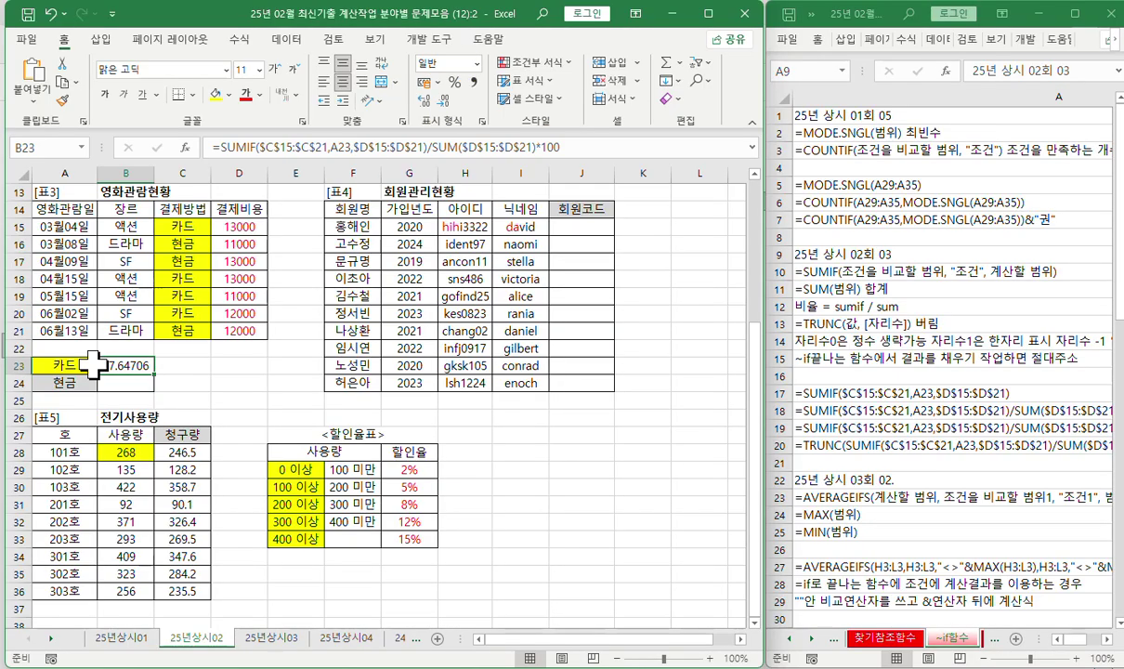
{"action": "left_click", "coordinate": [216, 147]}
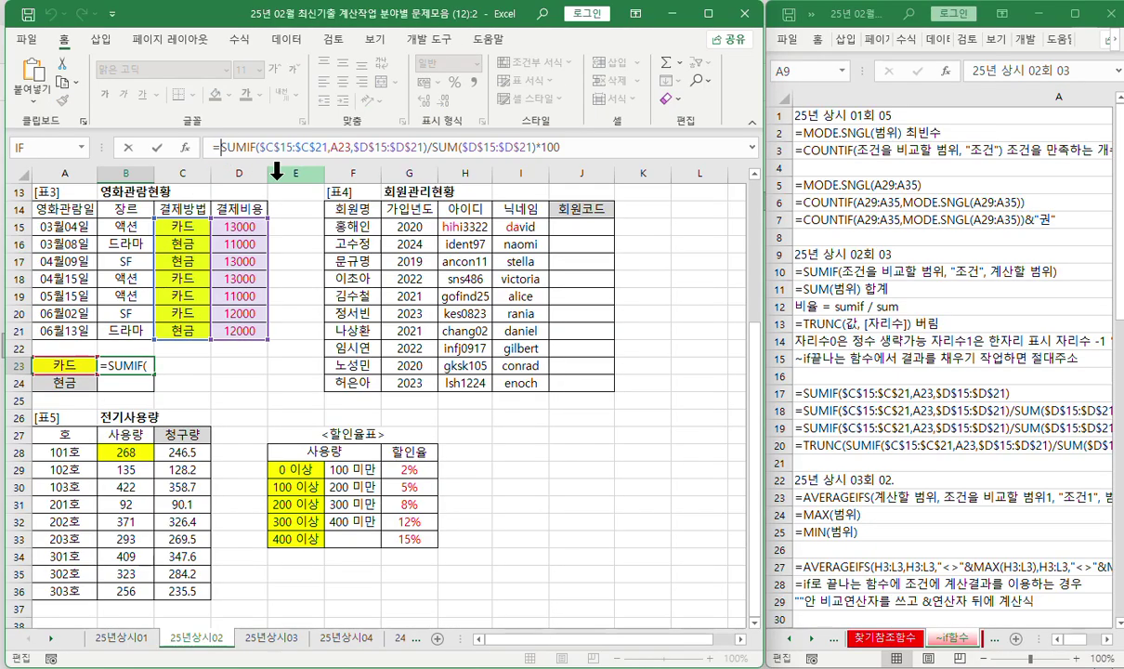
{"action": "type", "text": "TR"}
{"action": "key", "text": "Down"}
{"action": "key", "text": "Down"}
{"action": "key", "text": "Down"}
{"action": "key", "text": "Down"}
{"action": "key", "text": "Down"}
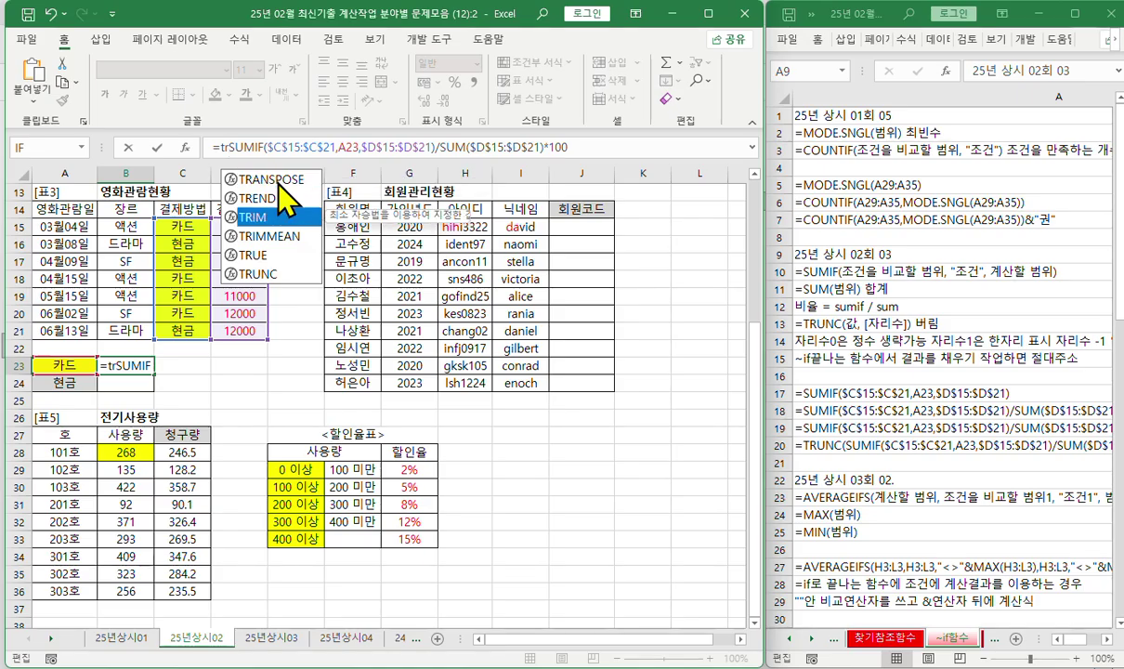
{"action": "key", "text": "Tab"}
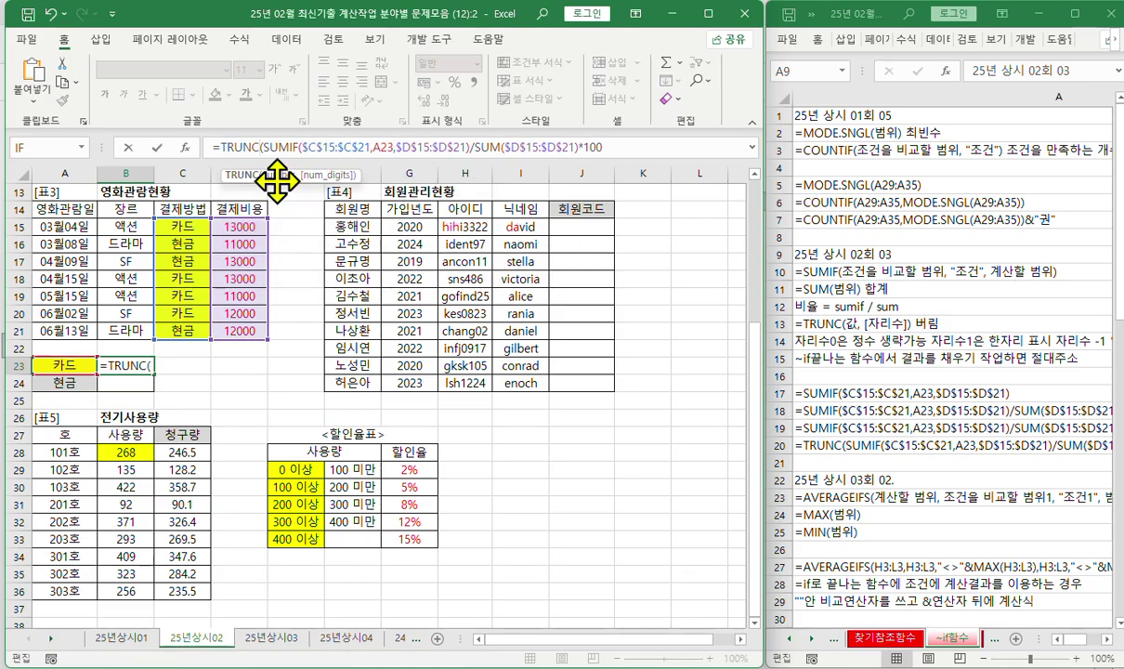
Set TRUNC's Num_digits to 0 and fill the B23 formula down to B24 for 현금
{"action": "key", "text": "ctrl+a"}
{"action": "key", "text": "Tab"}
{"action": "type", "text": "0"}
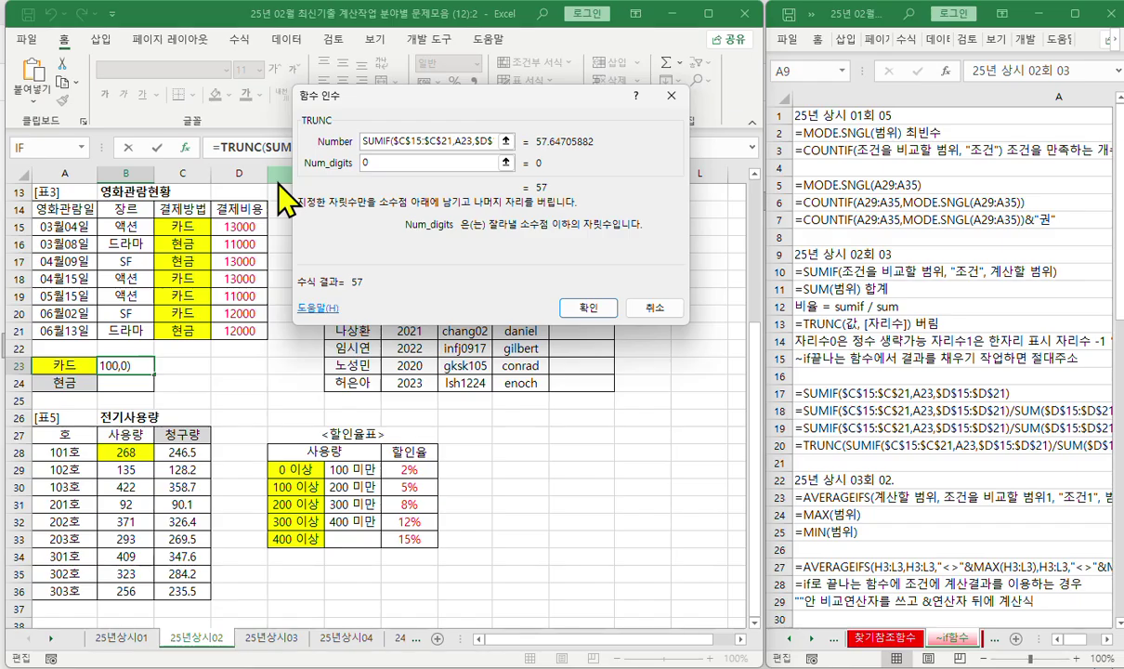
{"action": "key", "text": "Return"}
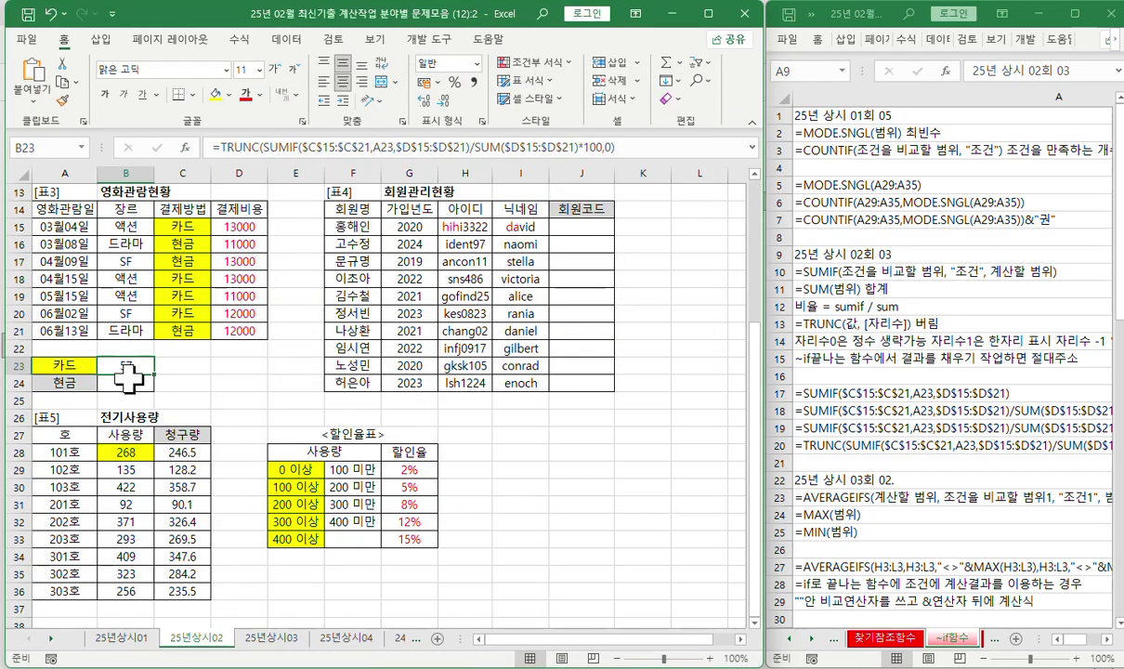
{"action": "left_click_drag", "start_coordinate": [155, 374], "coordinate": [154, 391]}
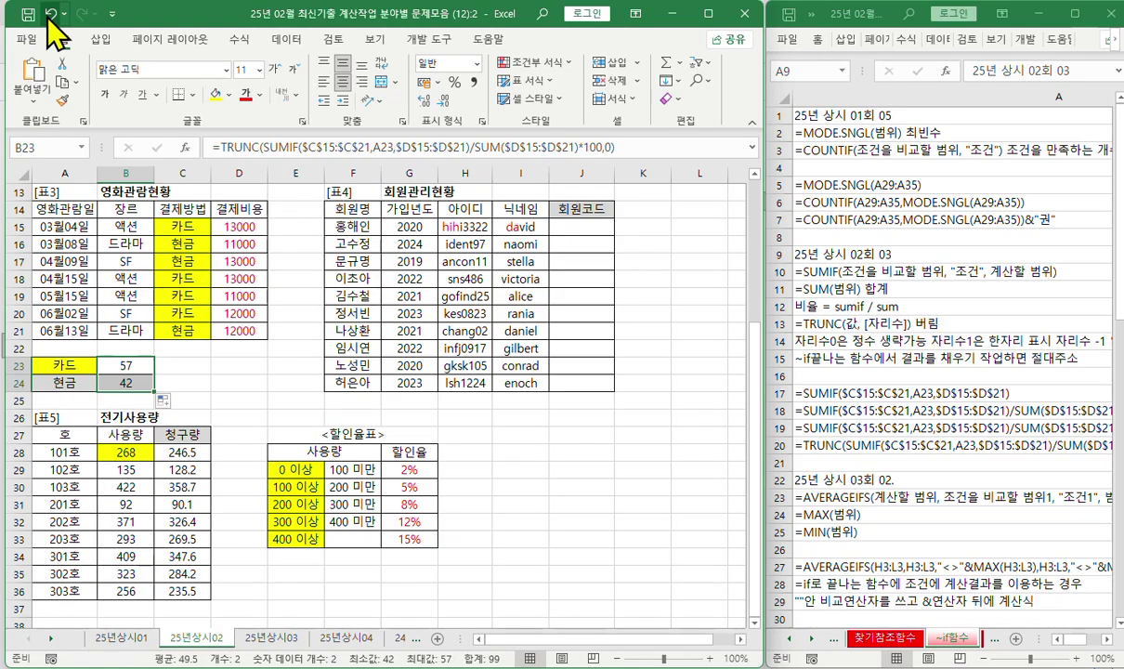
Switch to the 25년상시03 sheet and select M3, the first result cell of the 평균 column in 표2
{"action": "key", "text": "ctrl+Page_Down"}
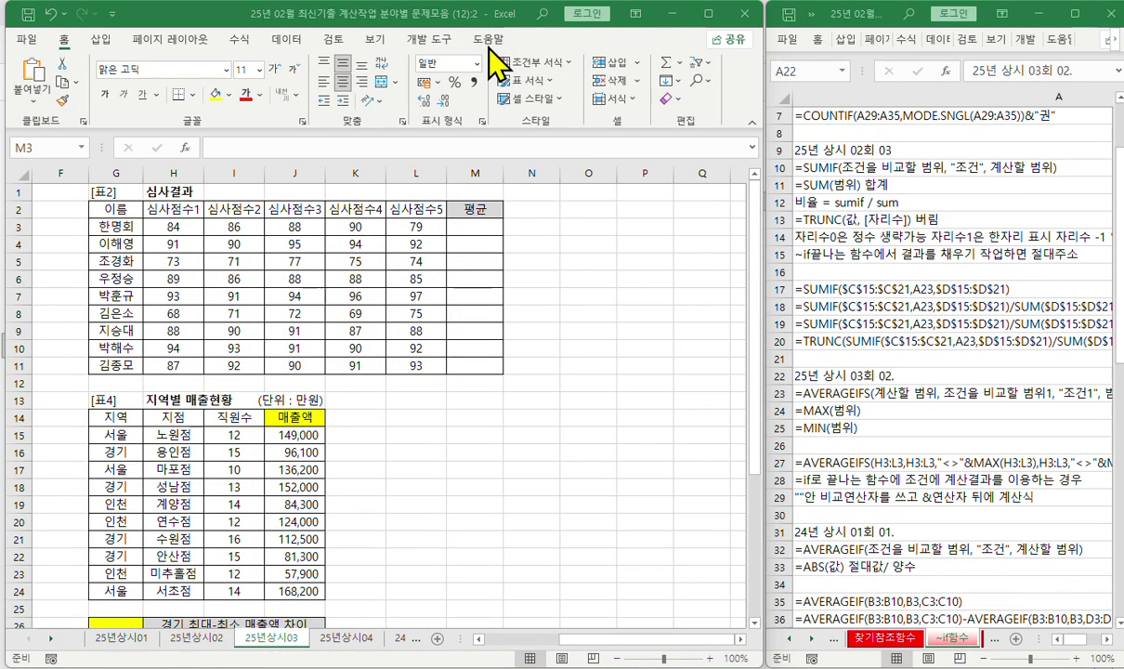
{"action": "left_click", "coordinate": [482, 231]}
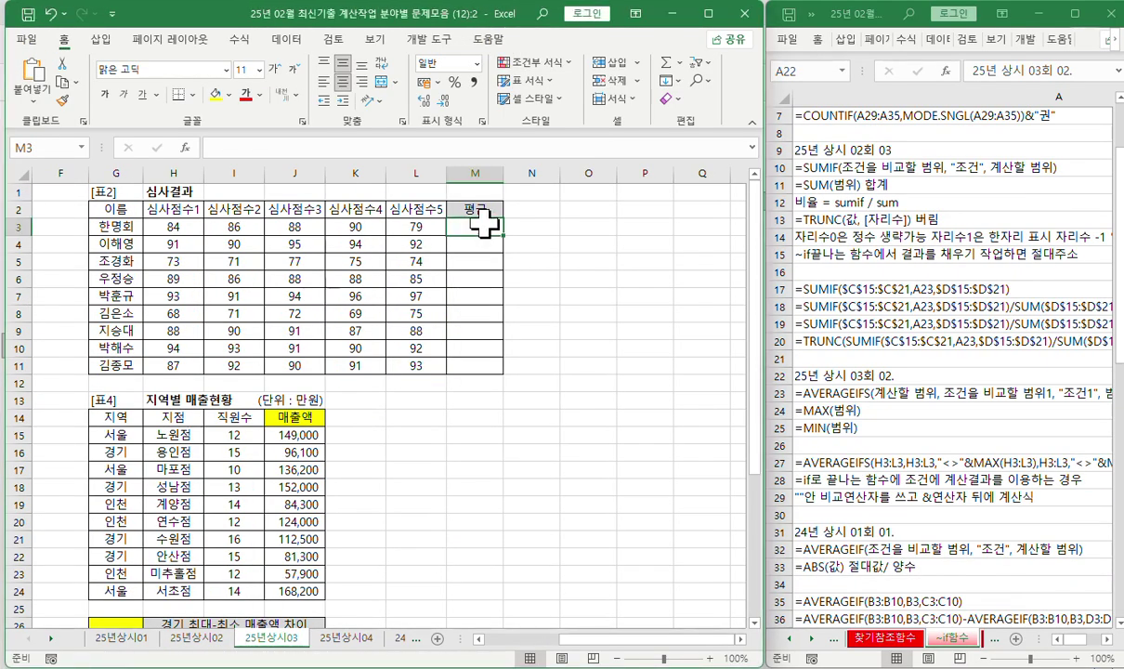
{"action": "left_click_drag", "start_coordinate": [508, 238], "coordinate": [502, 372]}
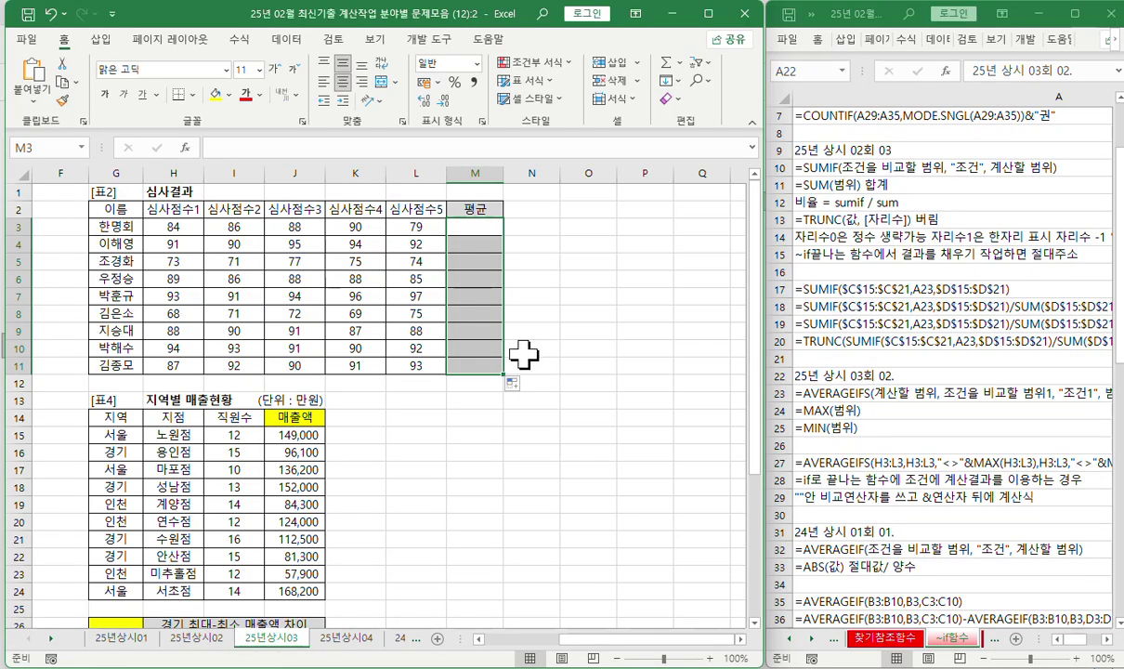
{"action": "left_click", "coordinate": [472, 223]}
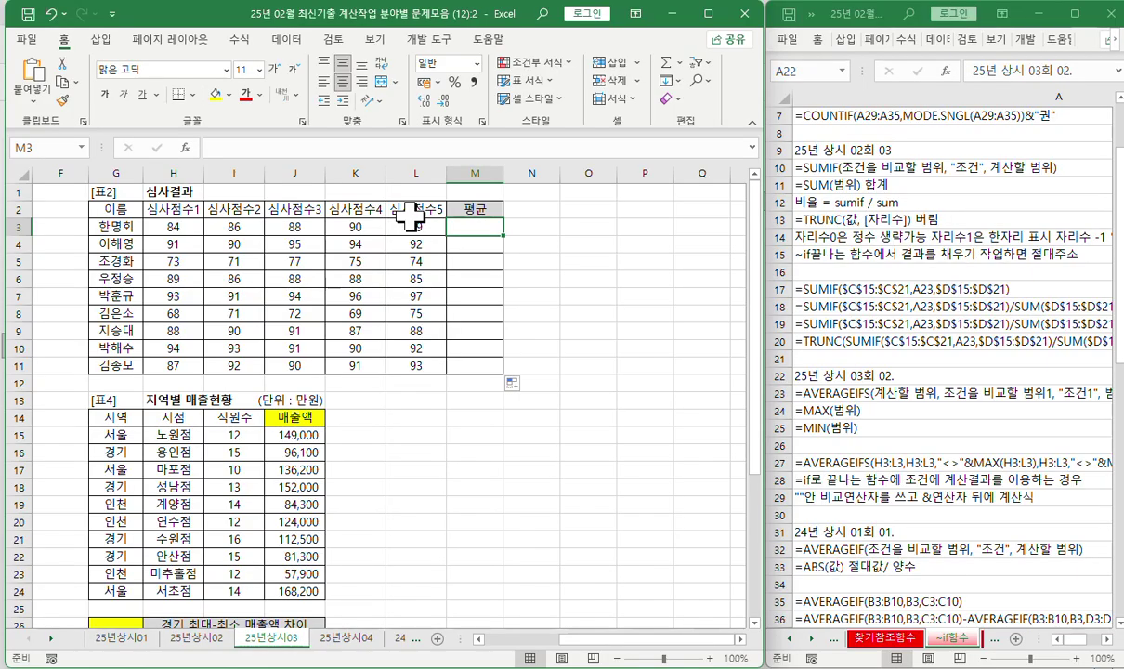
Start an AVERAGEIFS formula in M3, open its function arguments and move the dialog clear of the row 3 scores
{"action": "left_click", "coordinate": [226, 147]}
{"action": "type", "text": "=av"}
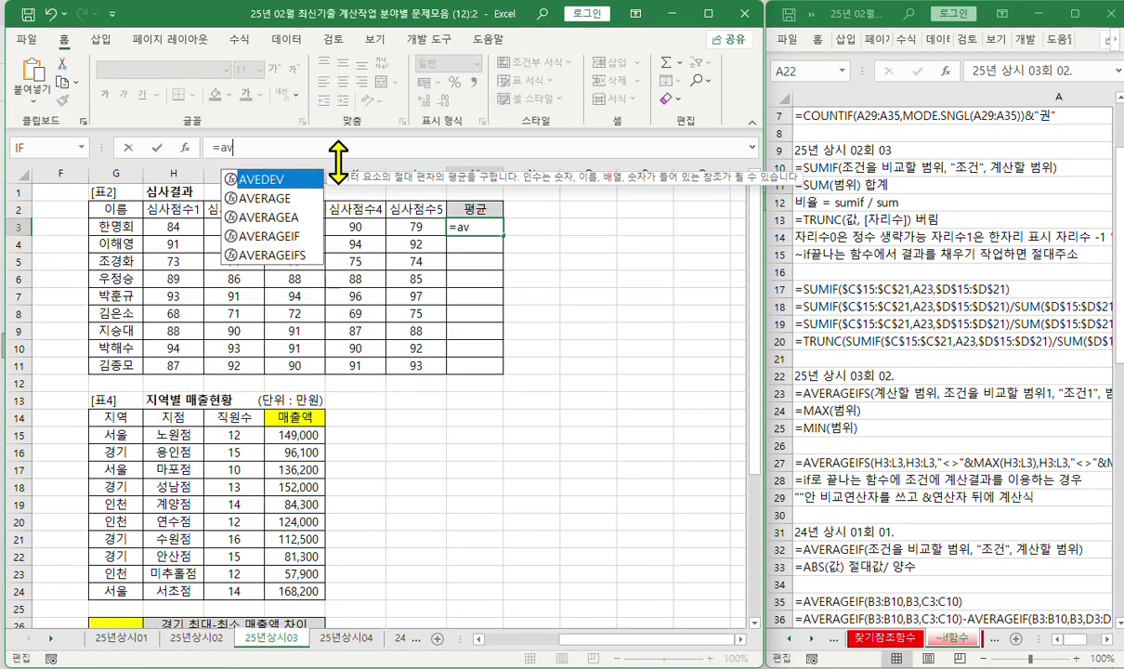
{"action": "type", "text": "erageifs"}
{"action": "key", "text": "Tab"}
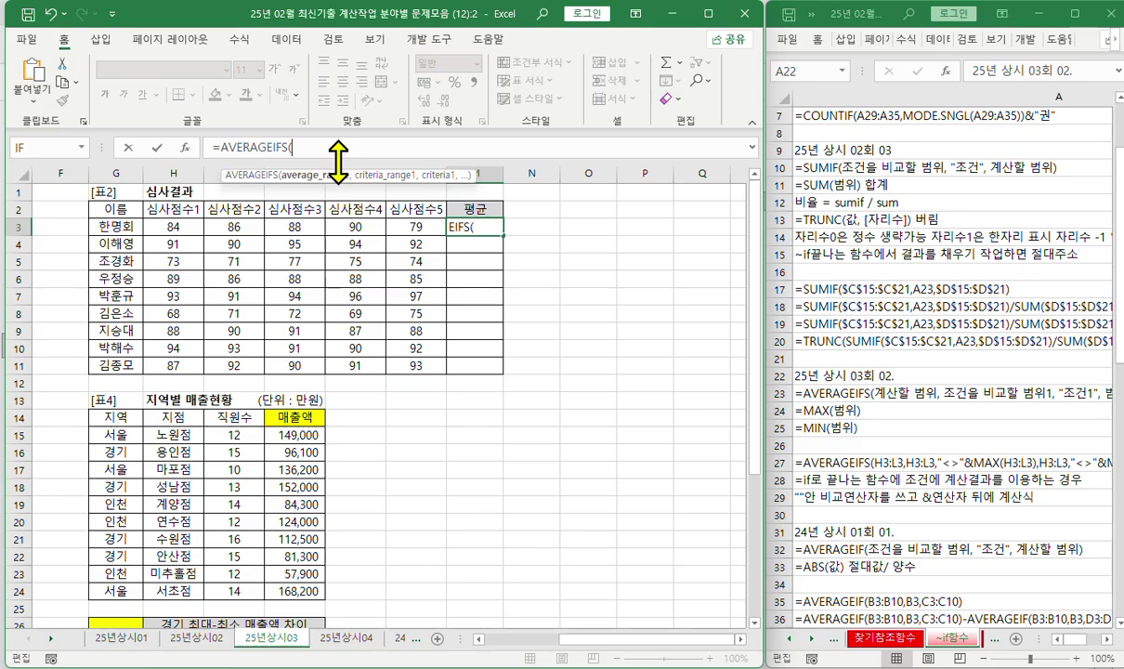
{"action": "key", "text": "ctrl+a"}
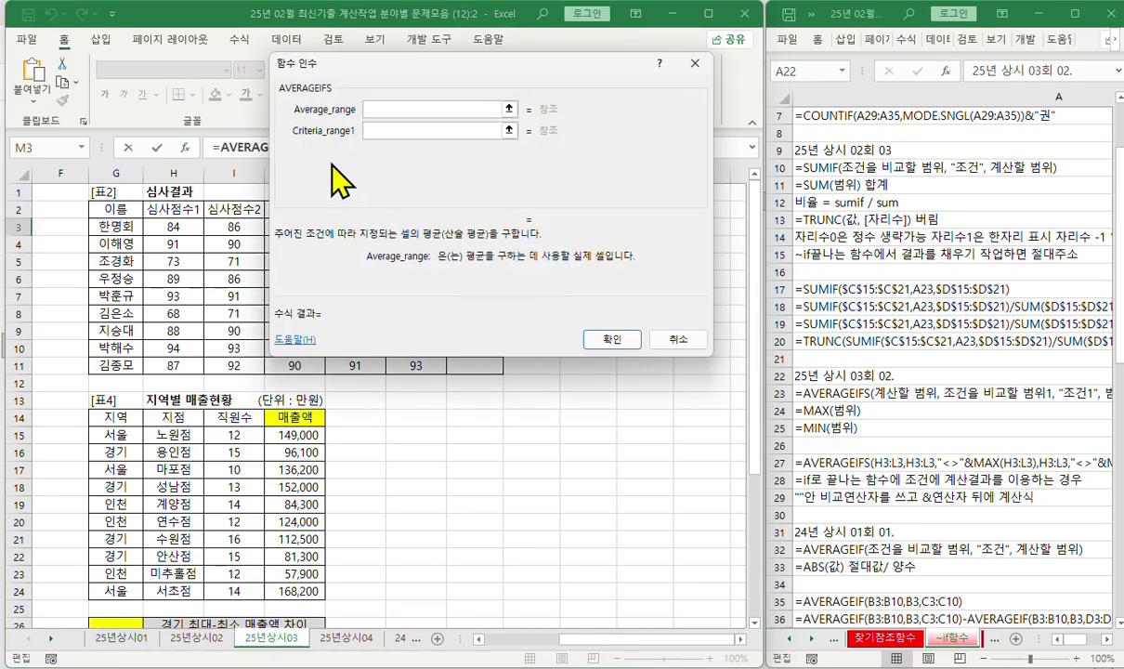
{"action": "left_click_drag", "start_coordinate": [336, 67], "coordinate": [299, 262]}
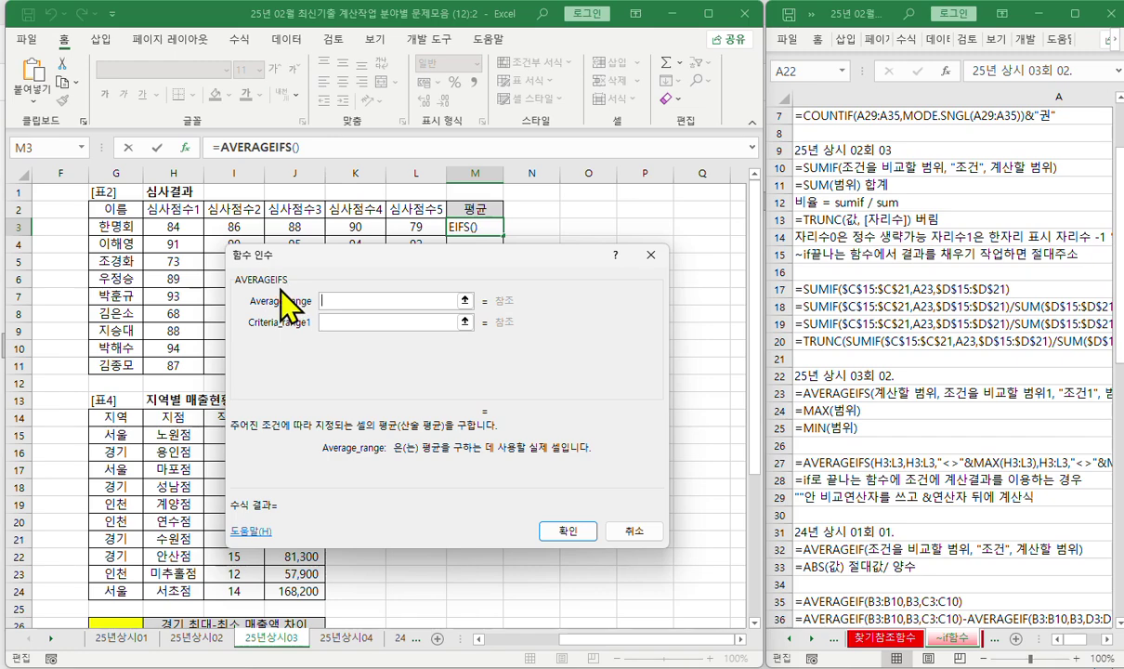
Set both Average_range and Criteria_range1 of AVERAGEIFS to the row's five scores, H3:L3
{"action": "left_click_drag", "start_coordinate": [174, 226], "coordinate": [408, 226]}
{"action": "left_click", "coordinate": [364, 322]}
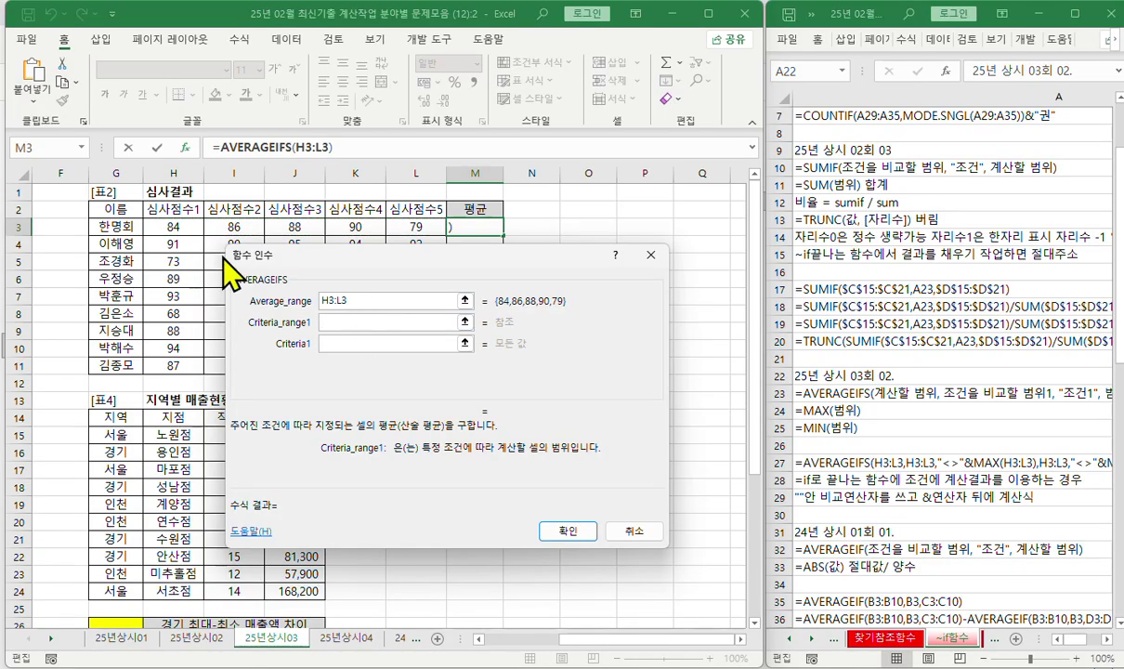
{"action": "left_click_drag", "start_coordinate": [180, 225], "coordinate": [402, 223]}
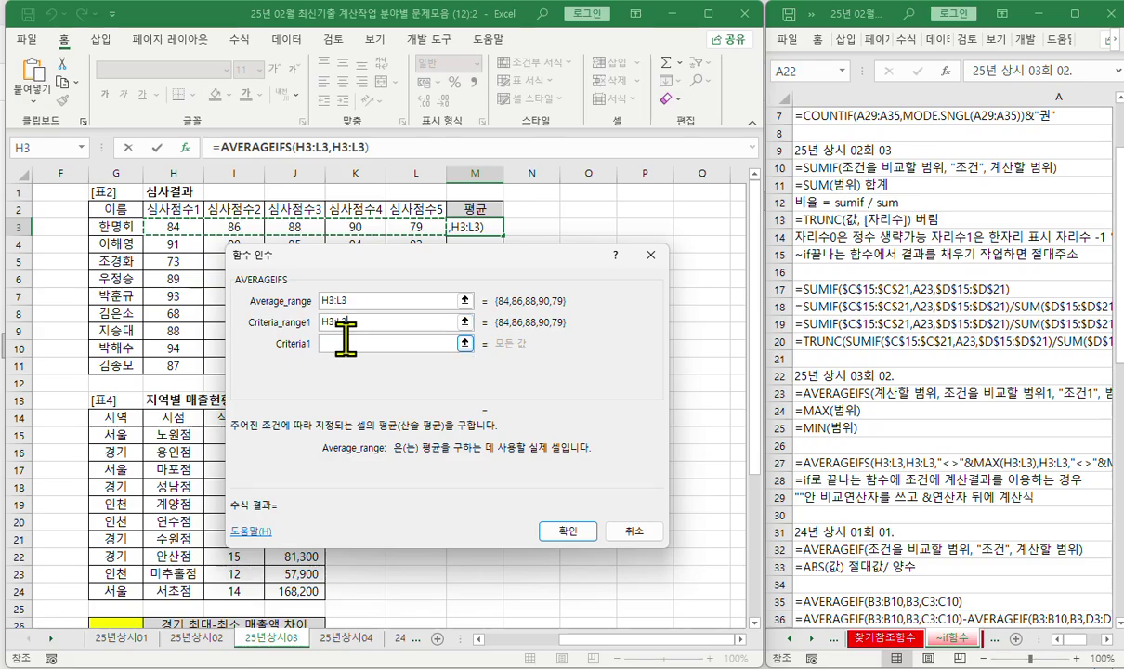
{"action": "left_click", "coordinate": [348, 300]}
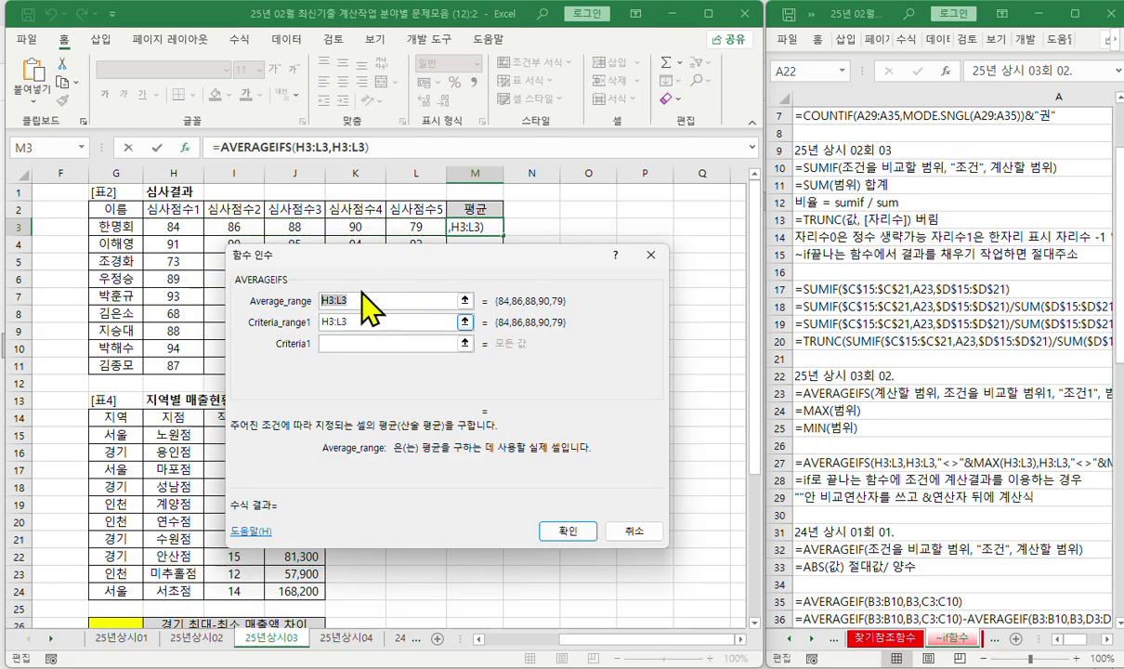
{"action": "left_click", "coordinate": [322, 322]}
Set Criteria1 of AVERAGEIFS to "<>"&max(H3:L3) so the row's highest score is excluded
{"action": "left_click", "coordinate": [334, 342]}
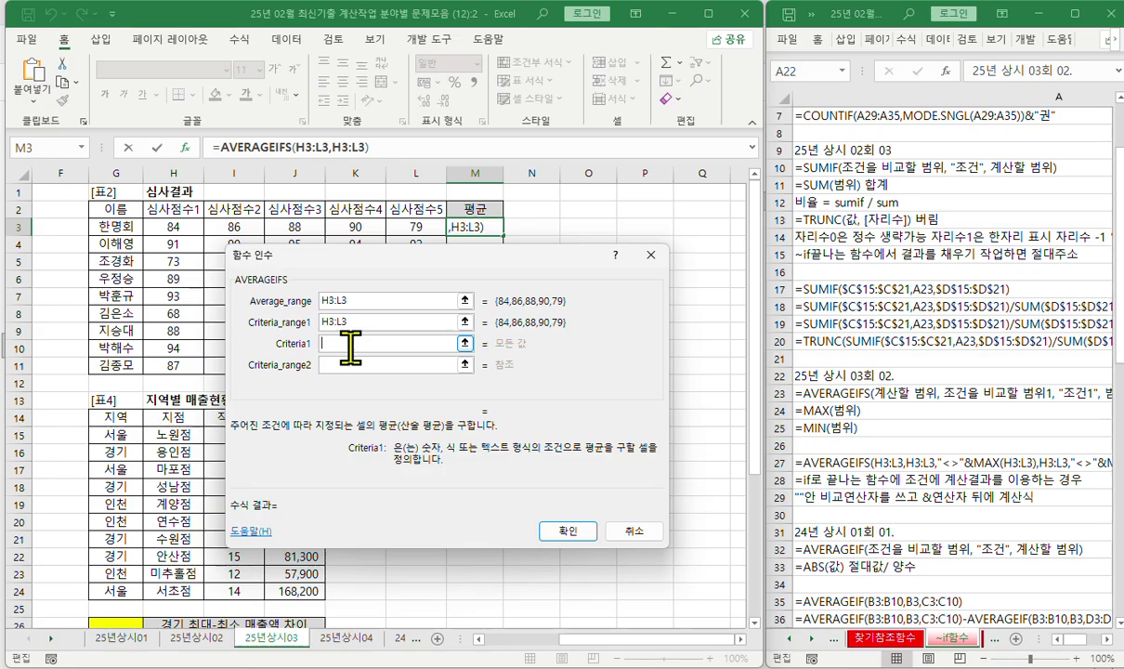
{"action": "type", "text": "\"<>\""}
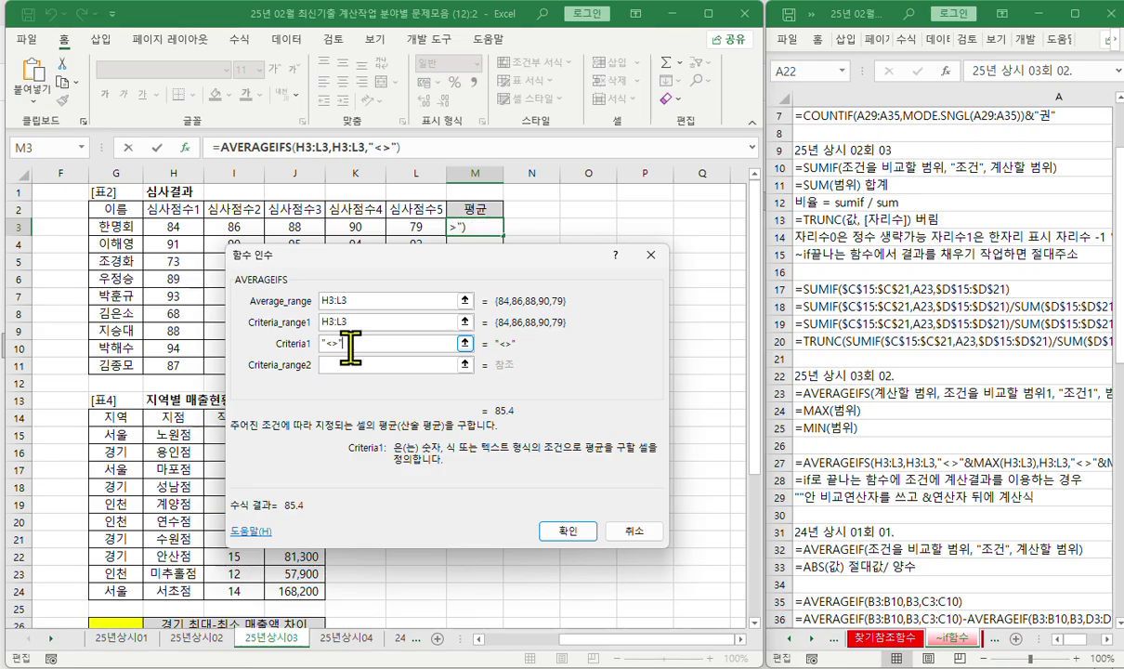
{"action": "type", "text": "&max"}
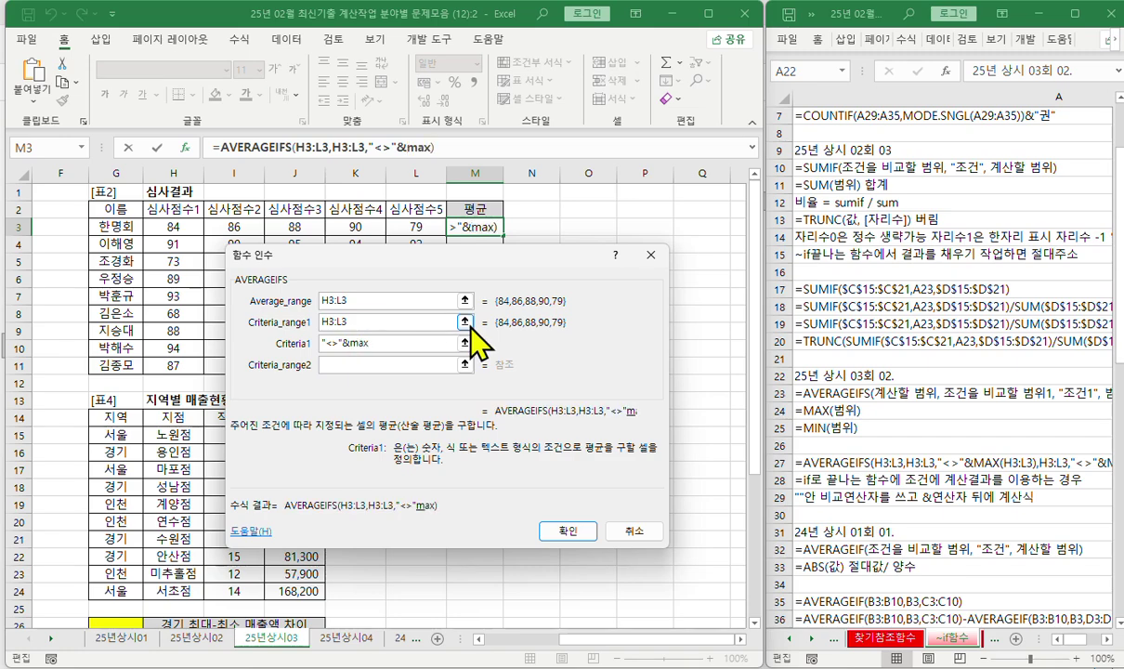
{"action": "type", "text": "(H3"}
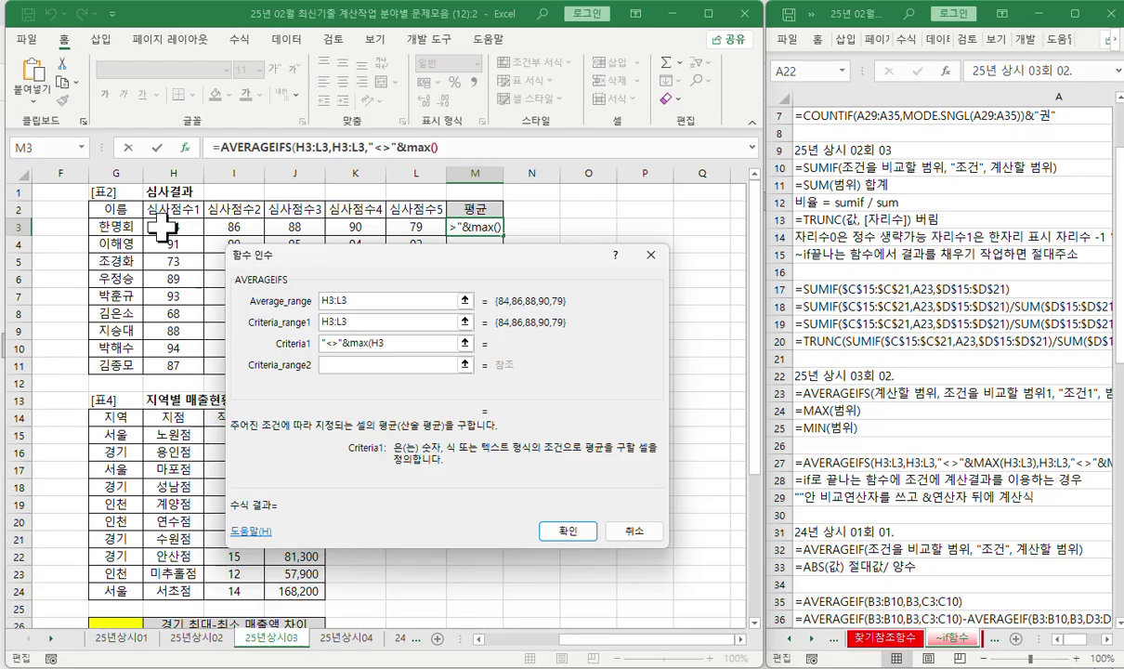
{"action": "left_click_drag", "start_coordinate": [169, 226], "coordinate": [415, 224]}
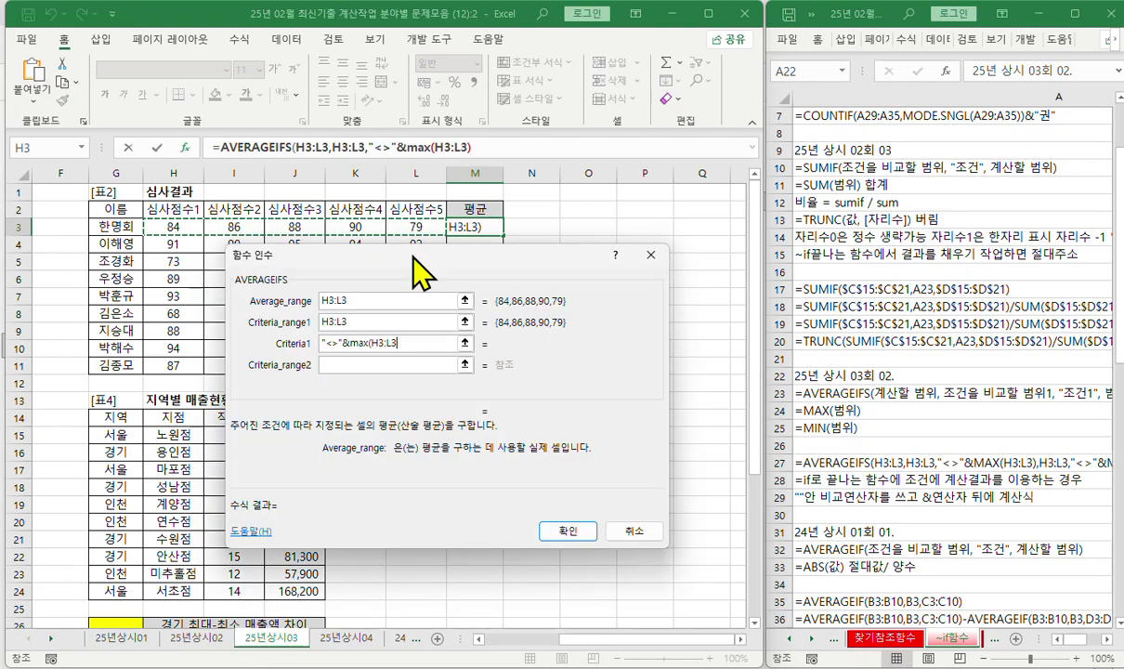
{"action": "type", "text": ")"}
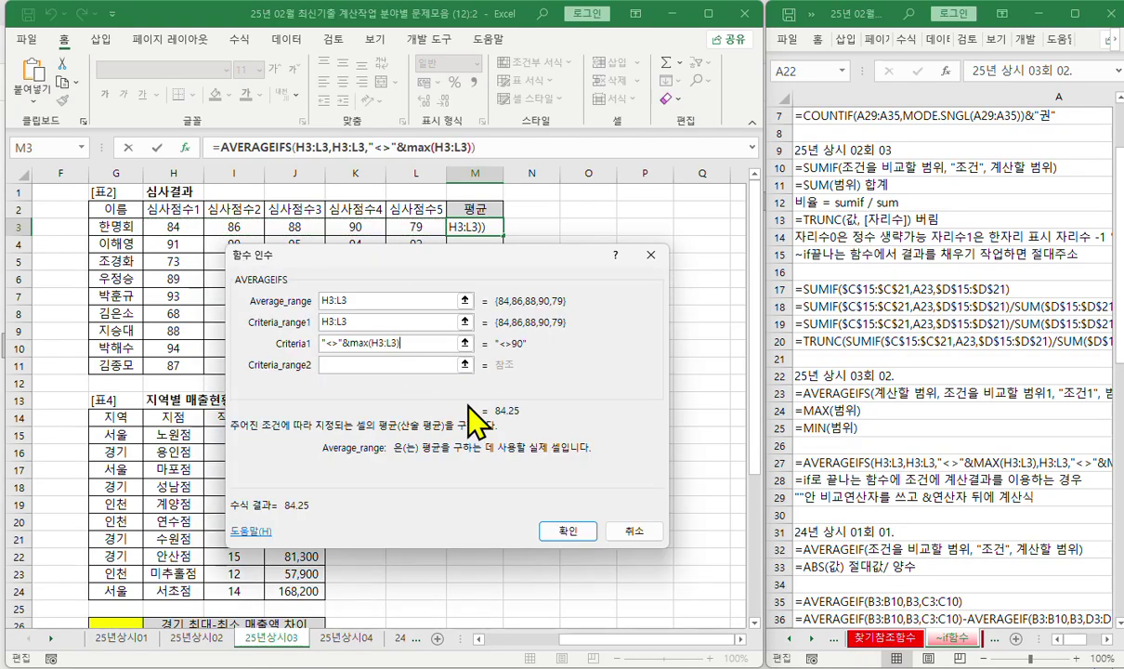
Set Criteria_range2 to H3:L3 and copy the Criteria1 expression into Criteria2
{"action": "left_click", "coordinate": [344, 367]}
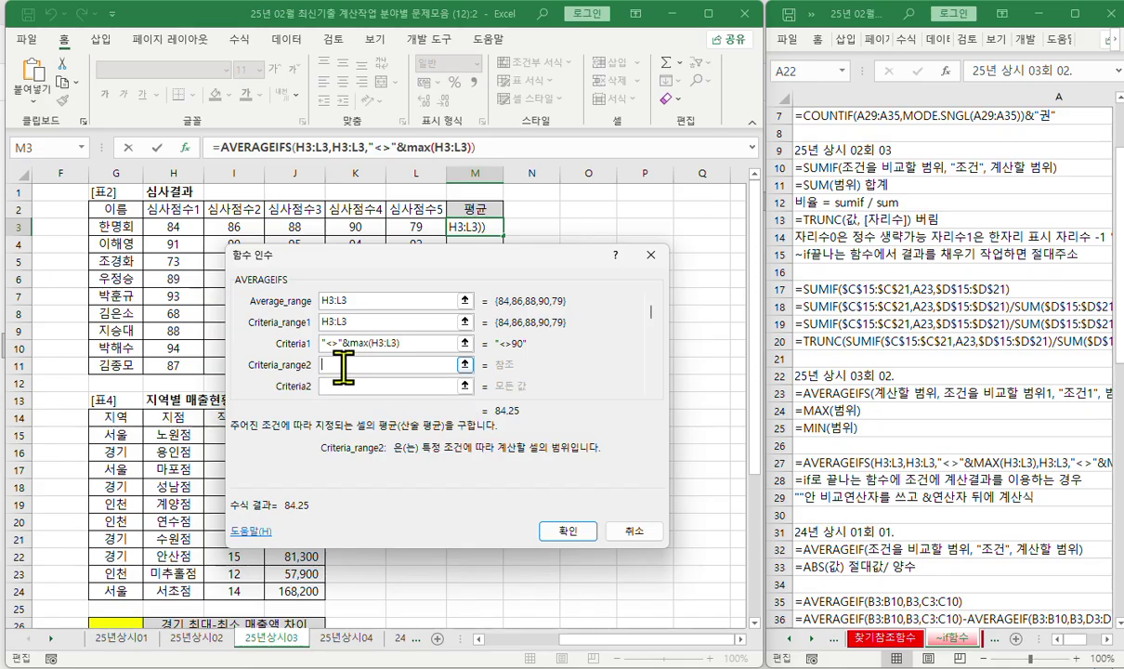
{"action": "left_click_drag", "start_coordinate": [170, 225], "coordinate": [401, 225]}
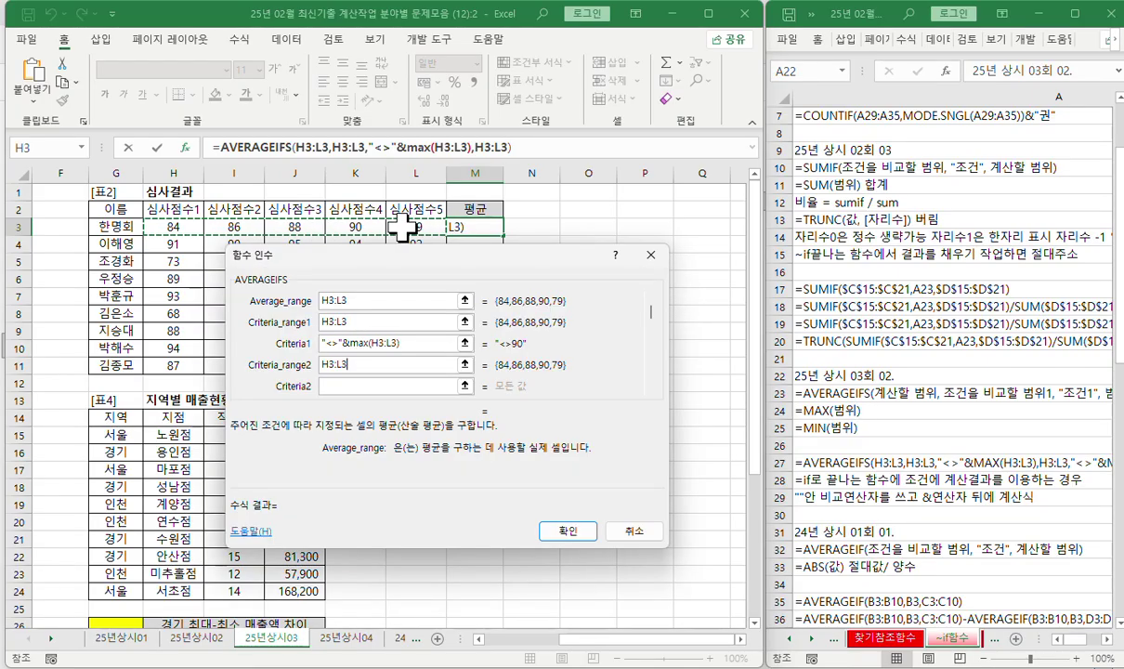
{"action": "left_click_drag", "start_coordinate": [421, 343], "coordinate": [278, 357]}
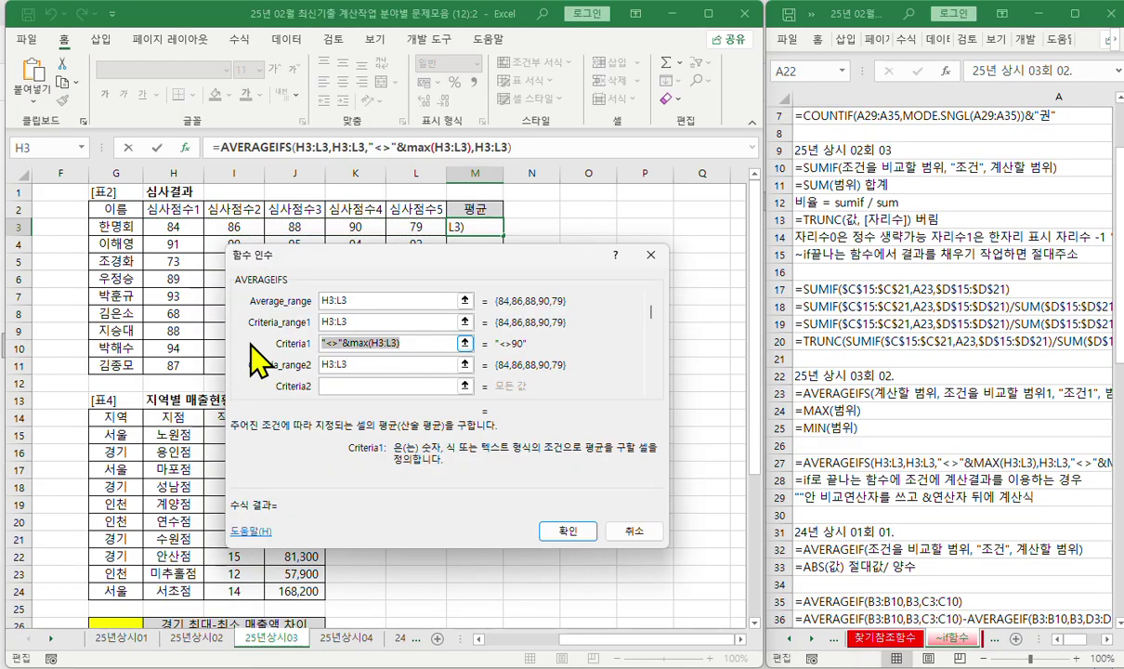
{"action": "key", "text": "ctrl+c"}
{"action": "left_click", "coordinate": [328, 378]}
{"action": "key", "text": "ctrl+v"}
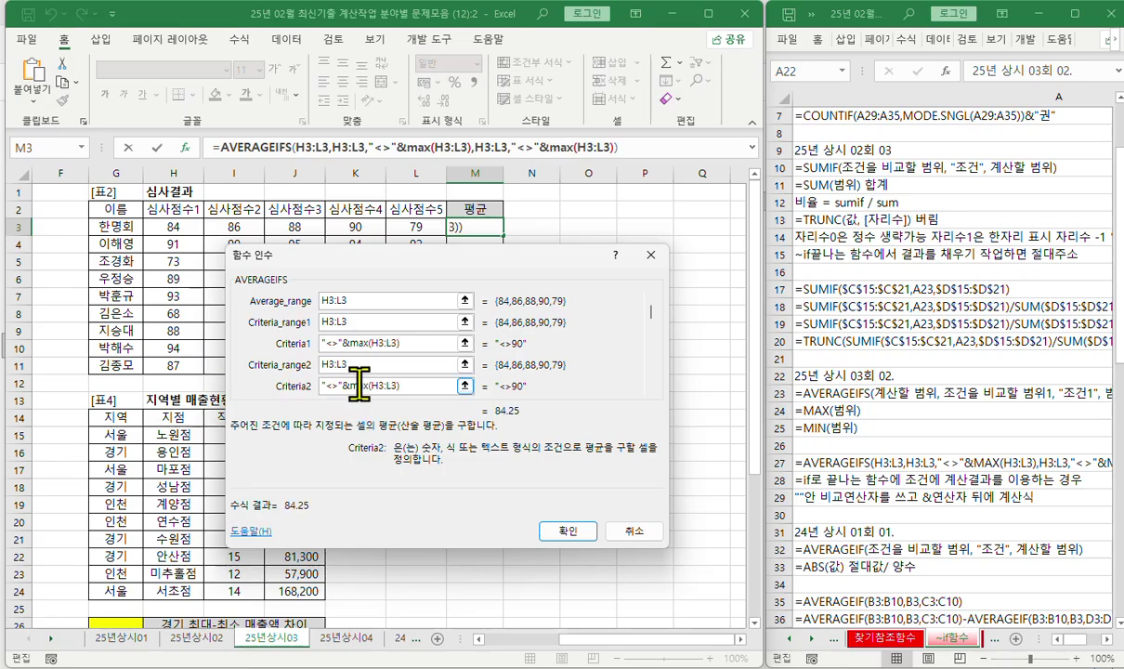
Change max to min in Criteria2, confirm the formula and fill it down from M3 to M11
{"action": "type", "text": "in"}
{"action": "key", "text": "Delete"}
{"action": "key", "text": "Delete"}
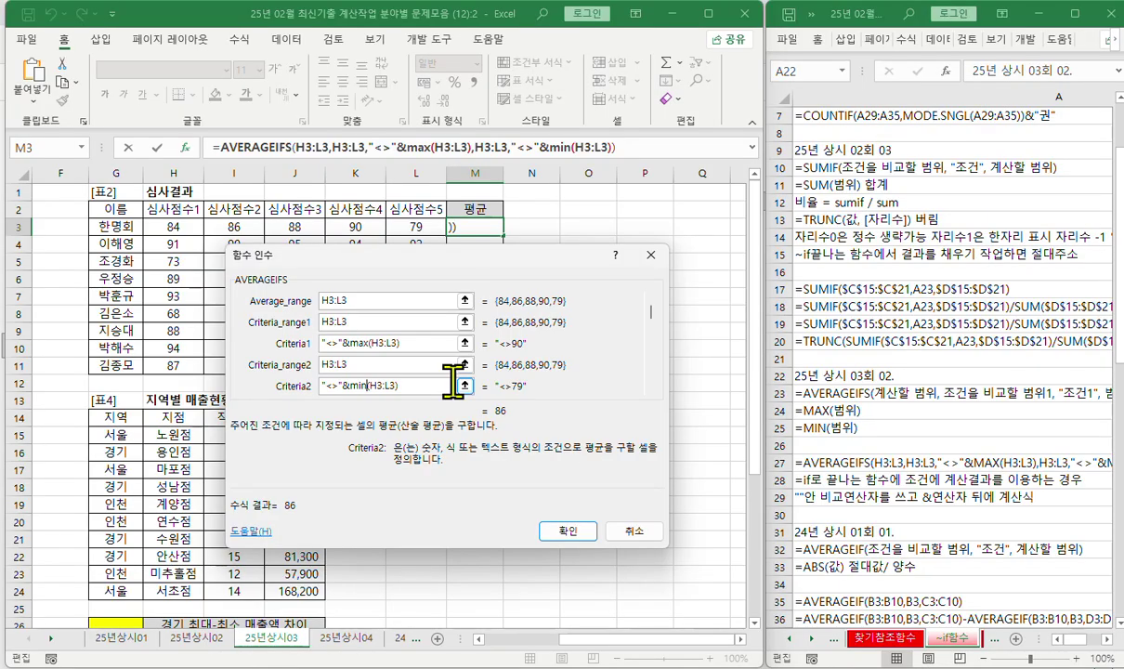
{"action": "key", "text": "Return"}
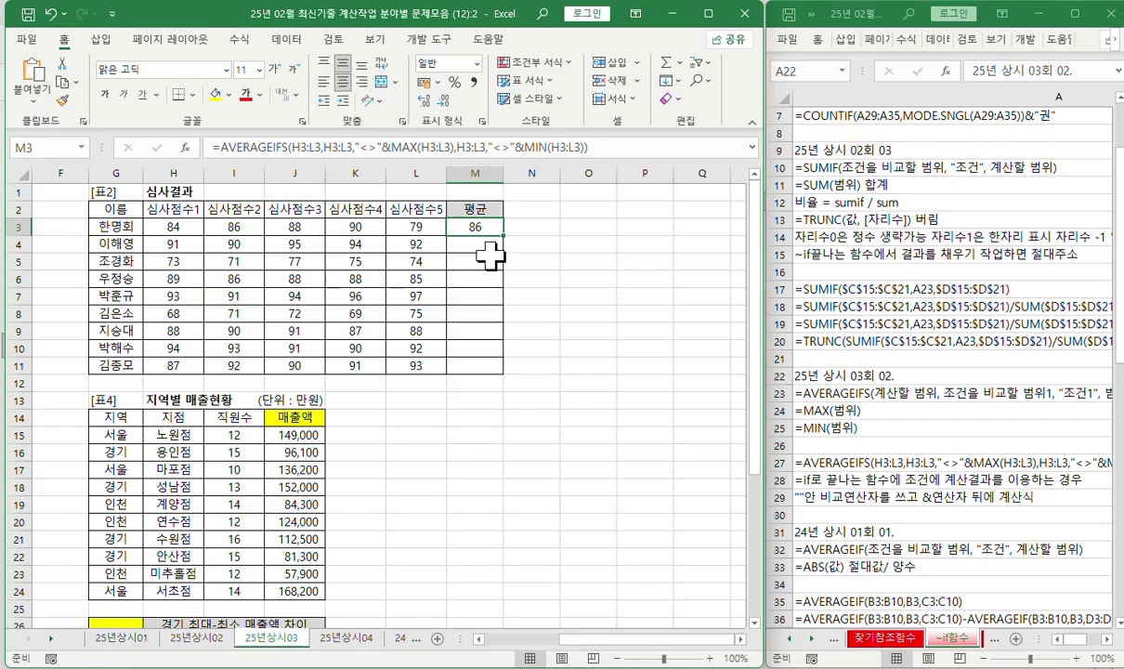
{"action": "left_click_drag", "start_coordinate": [505, 233], "coordinate": [509, 374]}
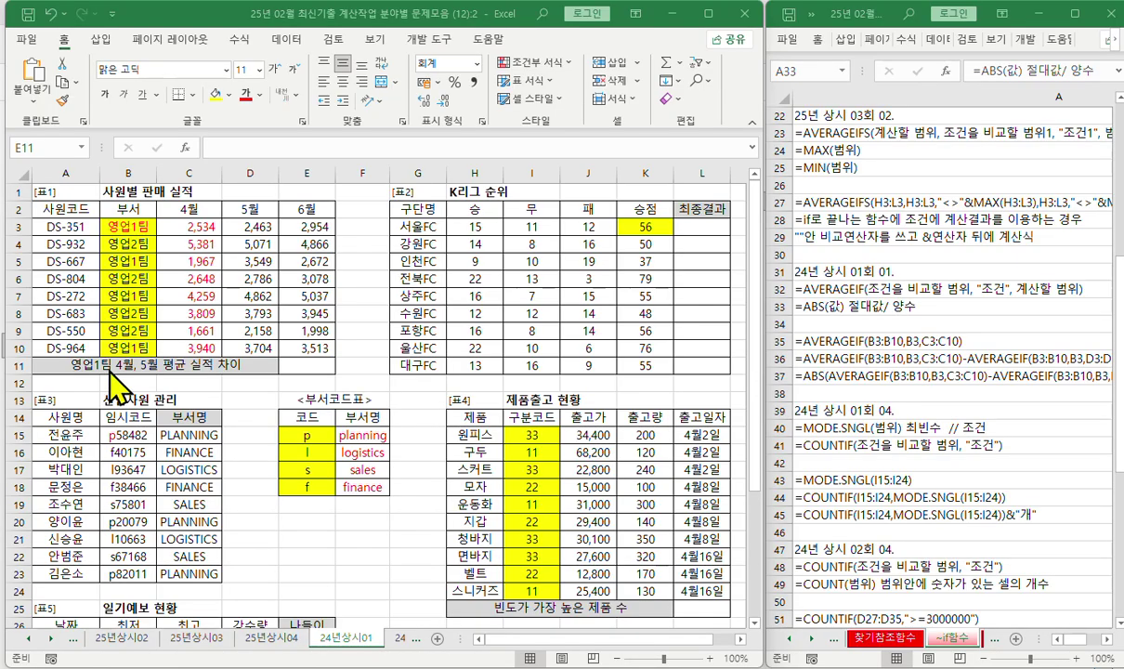
{"action": "left_click_drag", "start_coordinate": [121, 226], "coordinate": [122, 346]}
{"action": "left_click", "coordinate": [192, 226]}
{"action": "left_click_drag", "start_coordinate": [190, 285], "coordinate": [185, 348]}
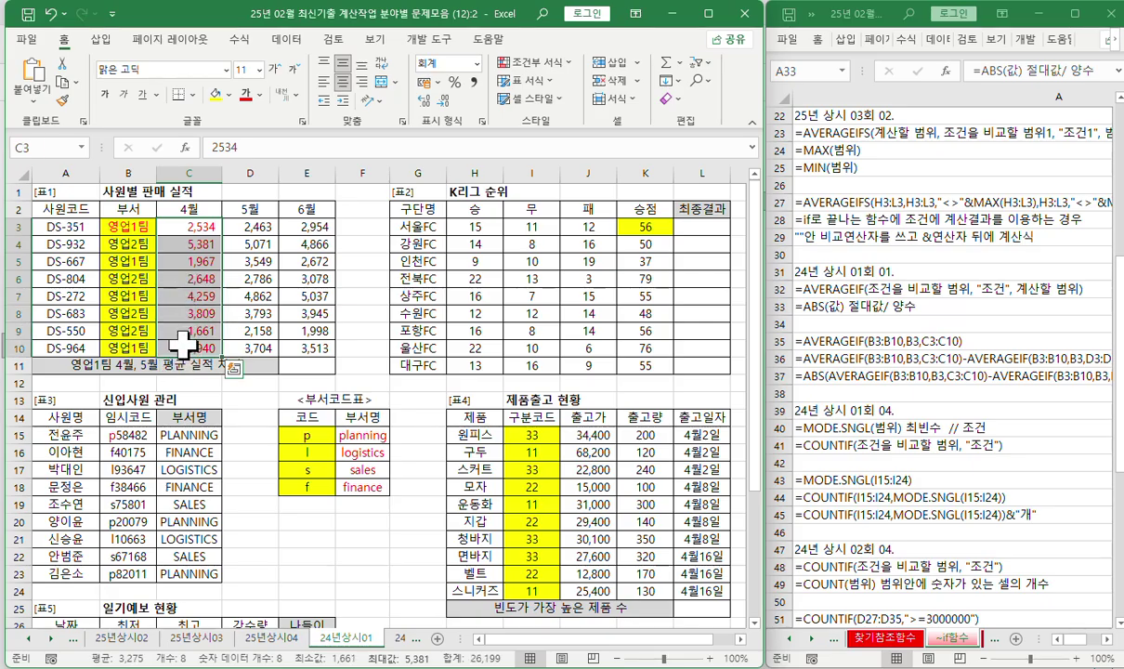
{"action": "left_click_drag", "start_coordinate": [260, 226], "coordinate": [258, 344]}
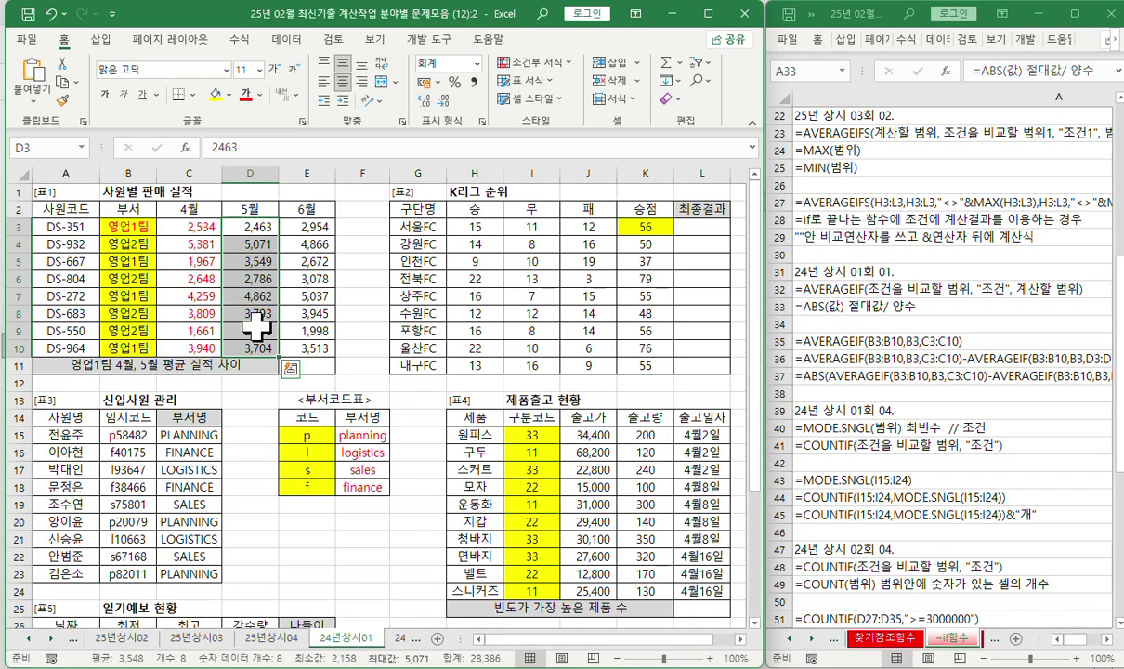
Start an AVERAGEIF formula in E11, open its function arguments and move the dialog clear of the 부서, 4월 and 5월 data
{"action": "left_click", "coordinate": [307, 365]}
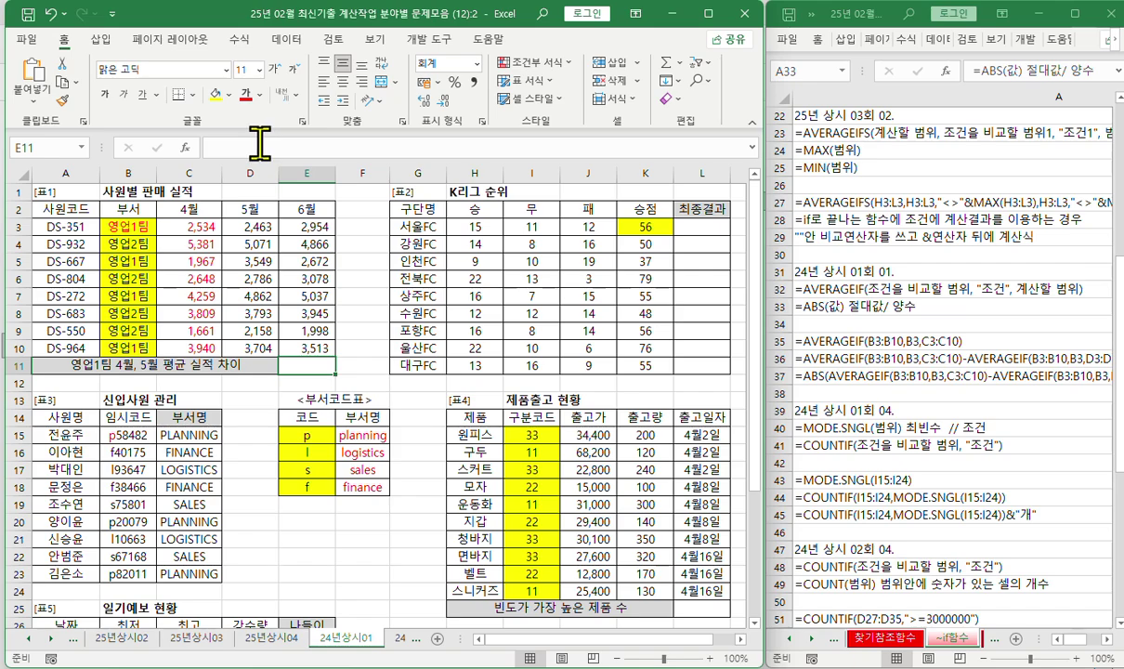
{"action": "left_click", "coordinate": [418, 149]}
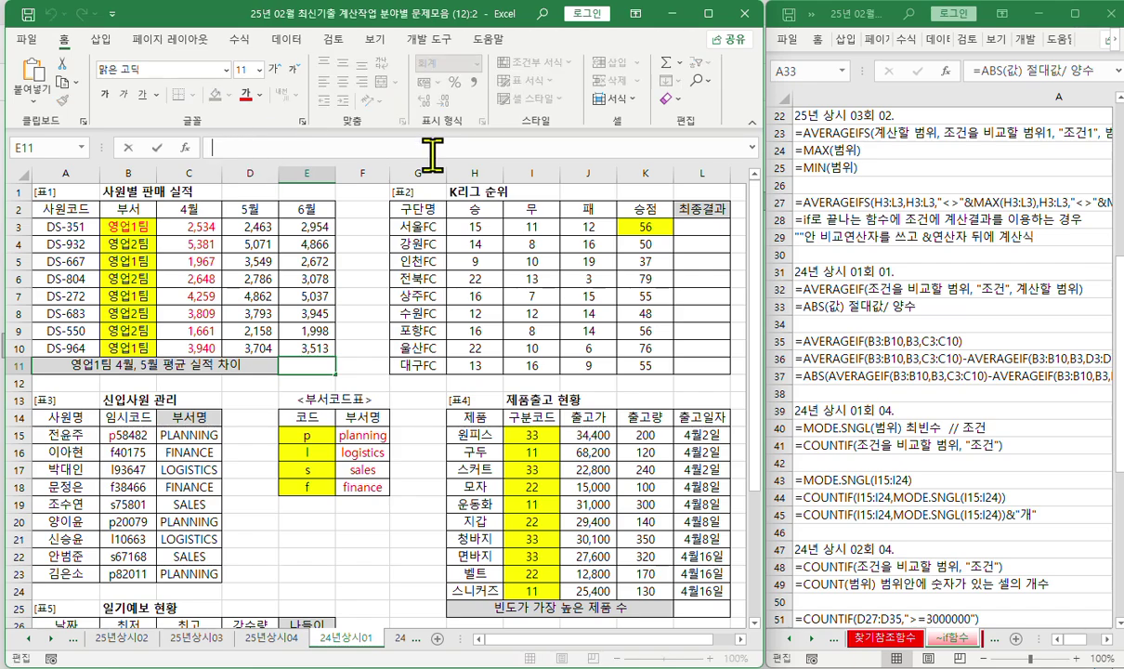
{"action": "type", "text": "=av"}
{"action": "key", "text": "Down"}
{"action": "key", "text": "Down"}
{"action": "key", "text": "Down"}
{"action": "key", "text": "Tab"}
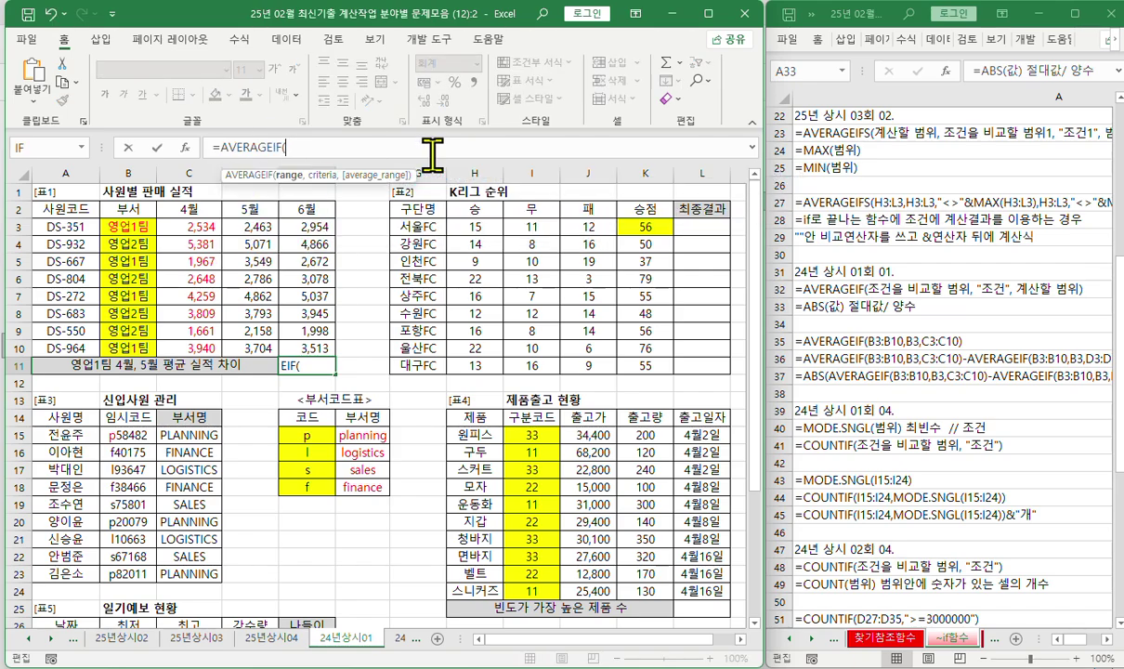
{"action": "left_click", "coordinate": [186, 146]}
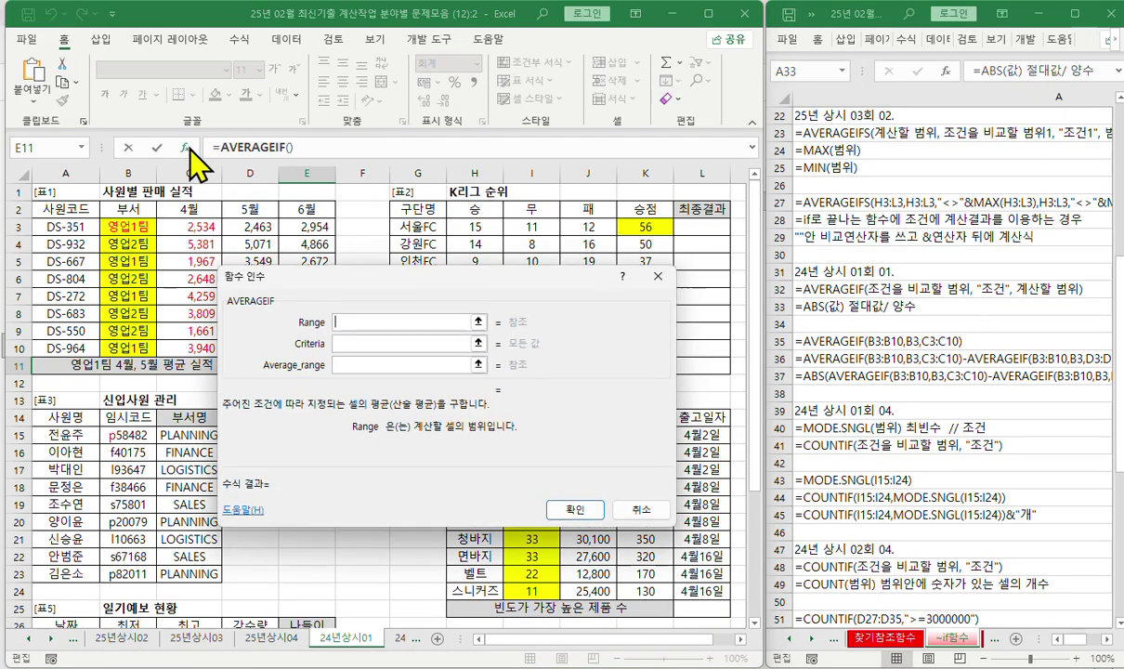
{"action": "left_click_drag", "start_coordinate": [279, 300], "coordinate": [345, 247]}
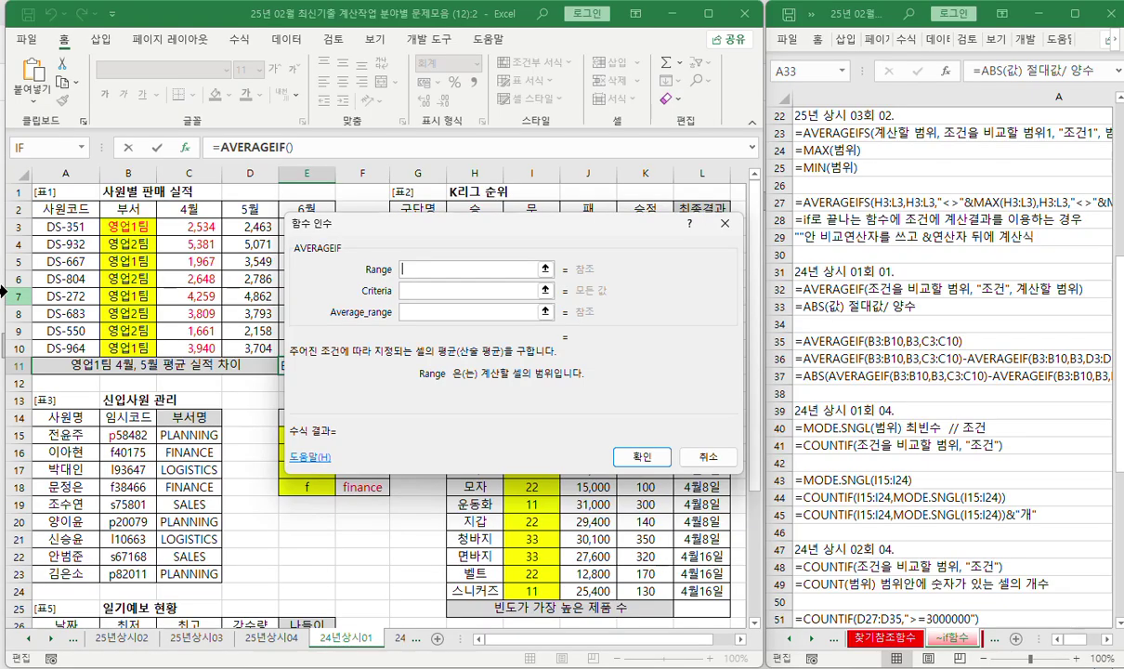
Complete AVERAGEIF with Range B3:B10, Criteria B3 and Average_range C3:C10 to average 영업1팀's 4월 sales
{"action": "left_click_drag", "start_coordinate": [138, 226], "coordinate": [146, 345]}
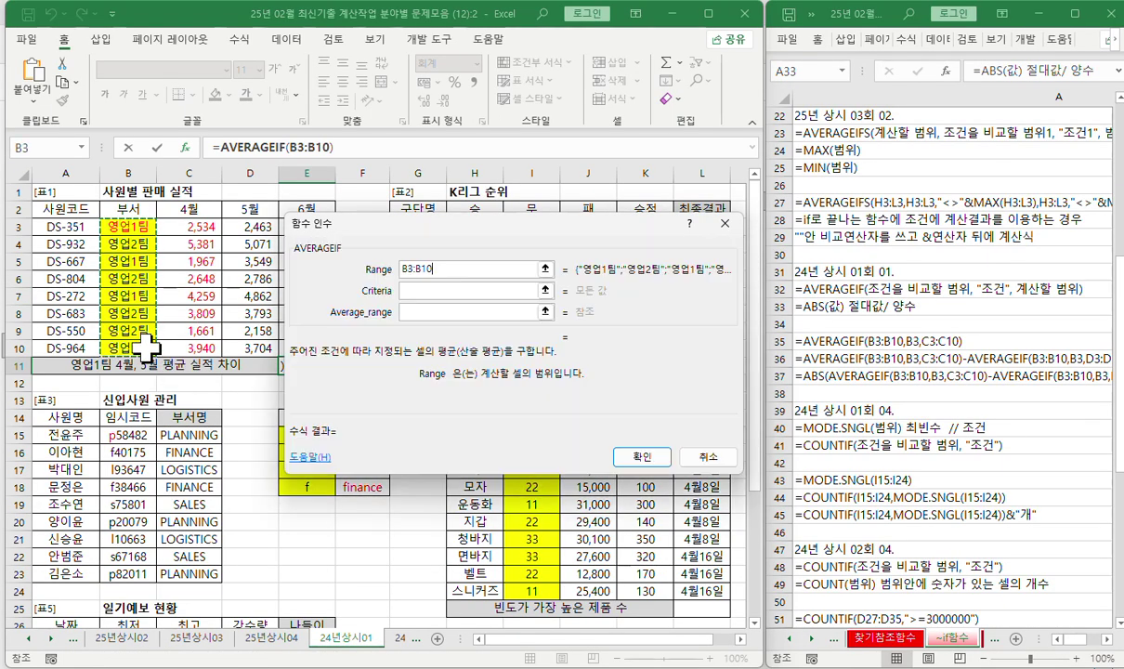
{"action": "left_click", "coordinate": [418, 290]}
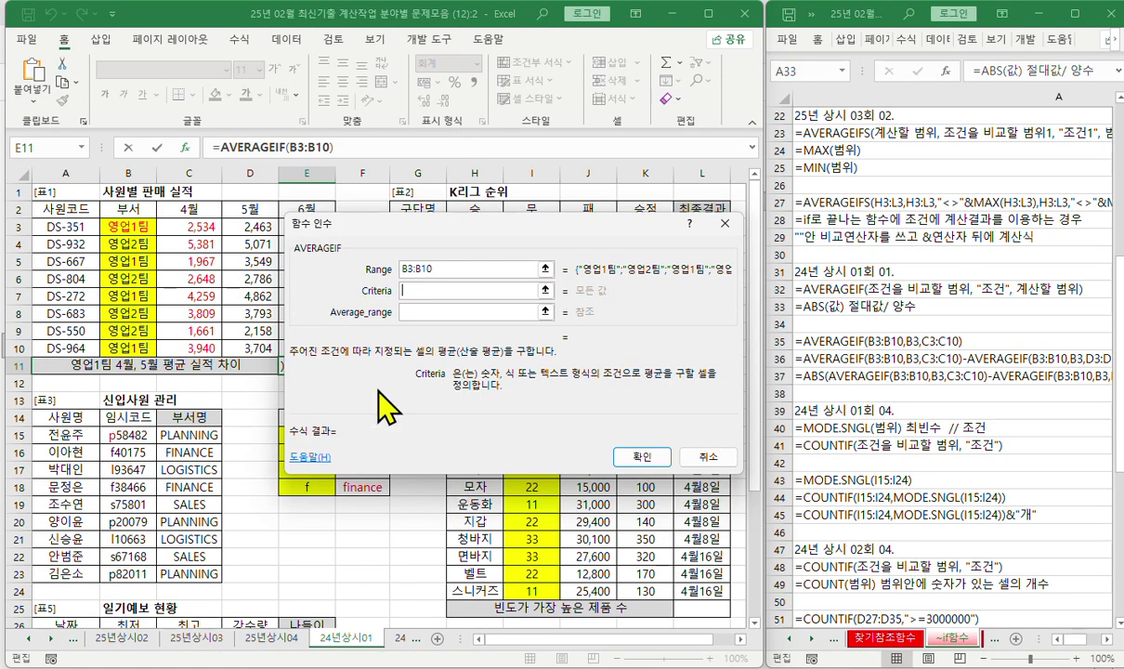
{"action": "left_click", "coordinate": [119, 226]}
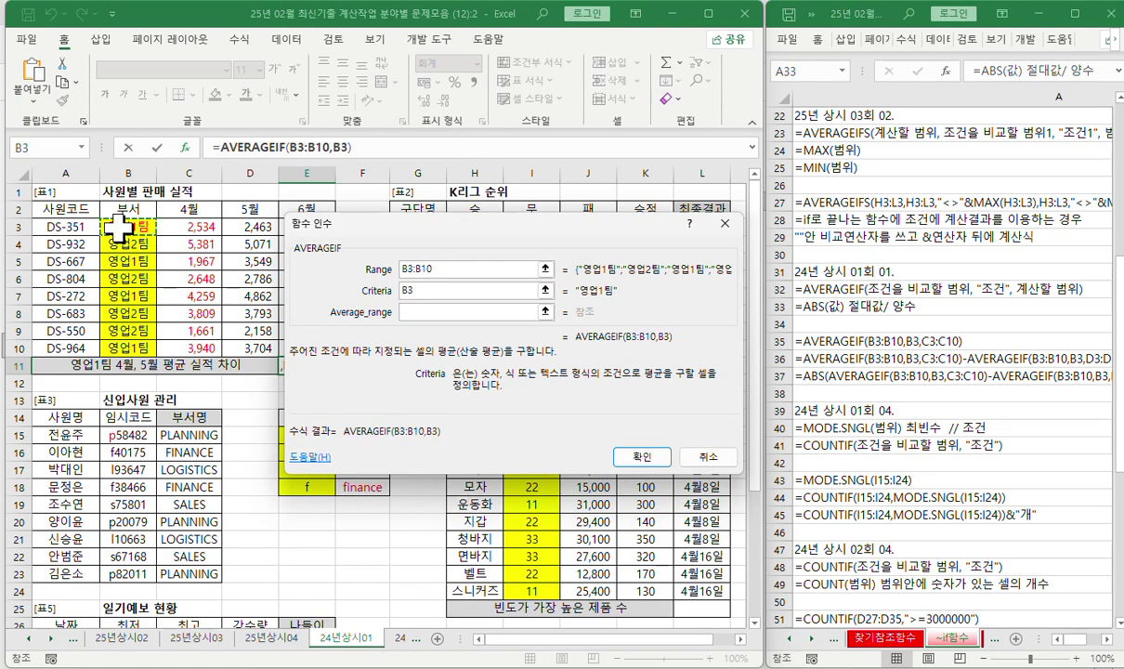
{"action": "left_click", "coordinate": [412, 312]}
{"action": "left_click_drag", "start_coordinate": [193, 232], "coordinate": [178, 342]}
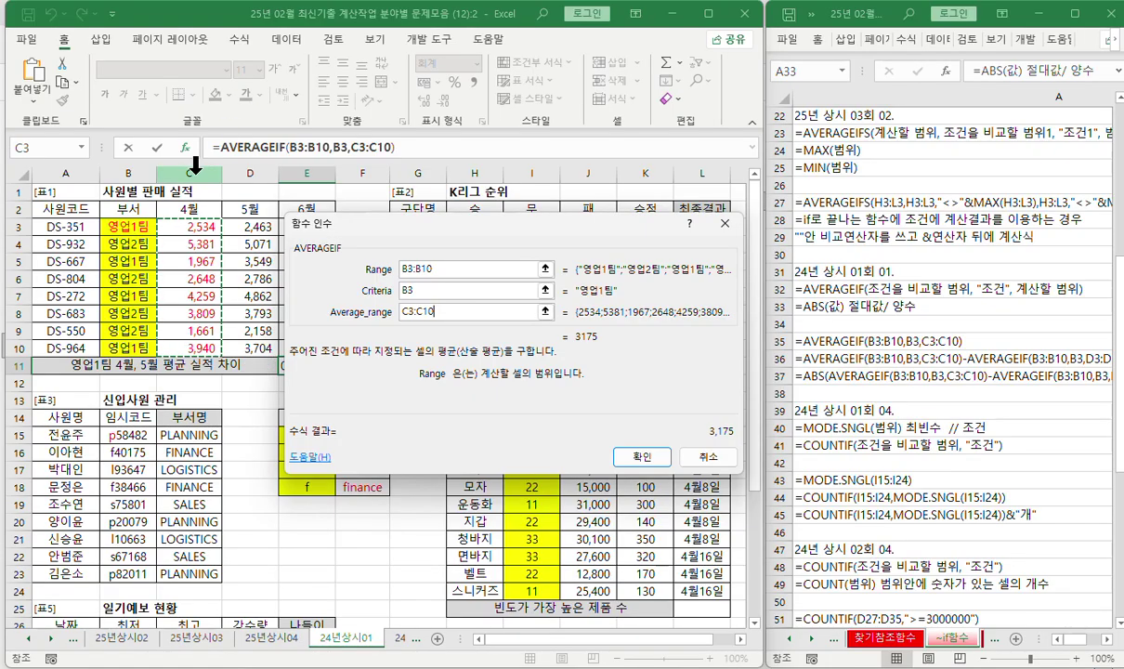
{"action": "left_click", "coordinate": [620, 462]}
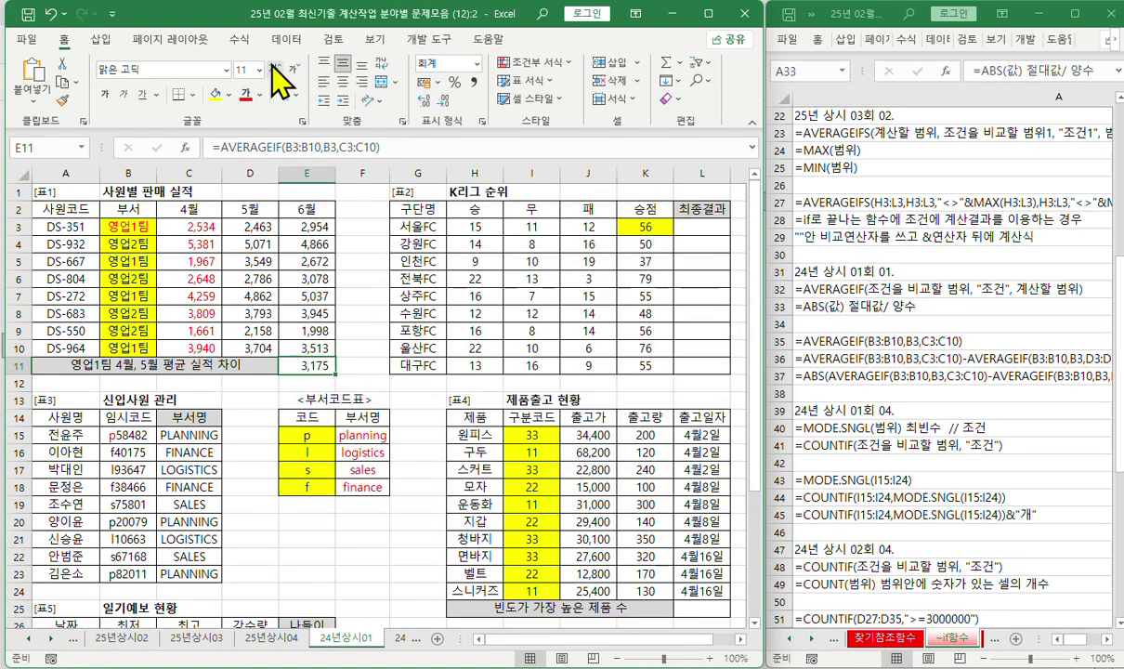
Extend the E11 formula by subtracting the 5월 average, AVERAGEIF(B3:B10,B3,D3:D10)
{"action": "left_click", "coordinate": [383, 145]}
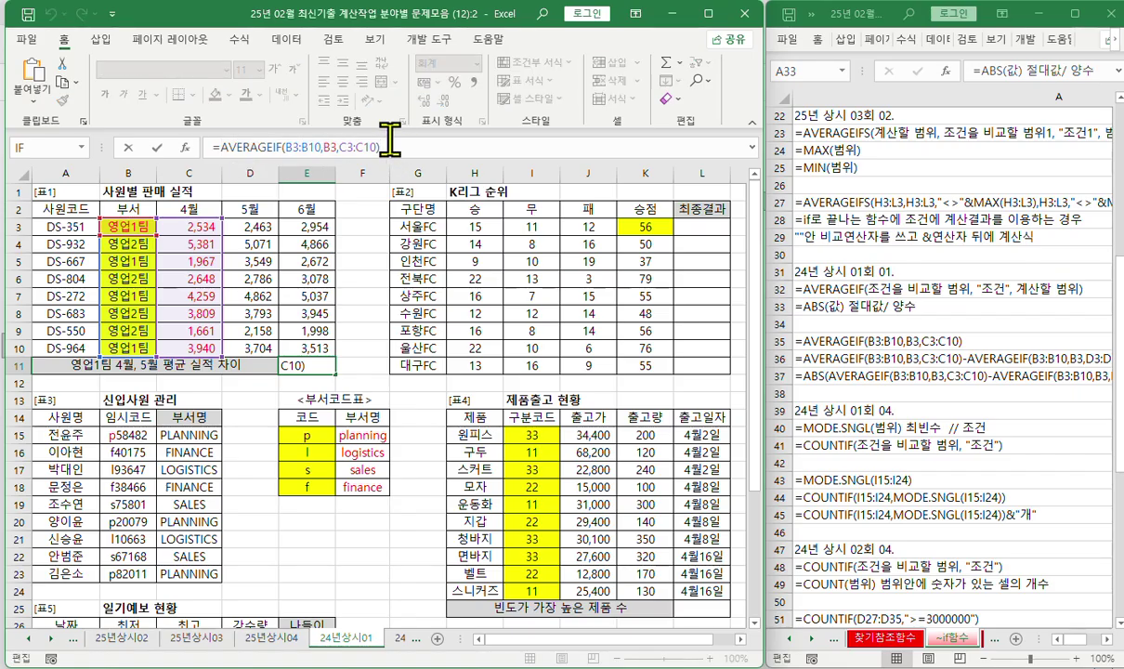
{"action": "key", "text": "ctrl+v"}
{"action": "left_click", "coordinate": [503, 149]}
{"action": "key", "text": "Delete"}
{"action": "type", "text": "d"}
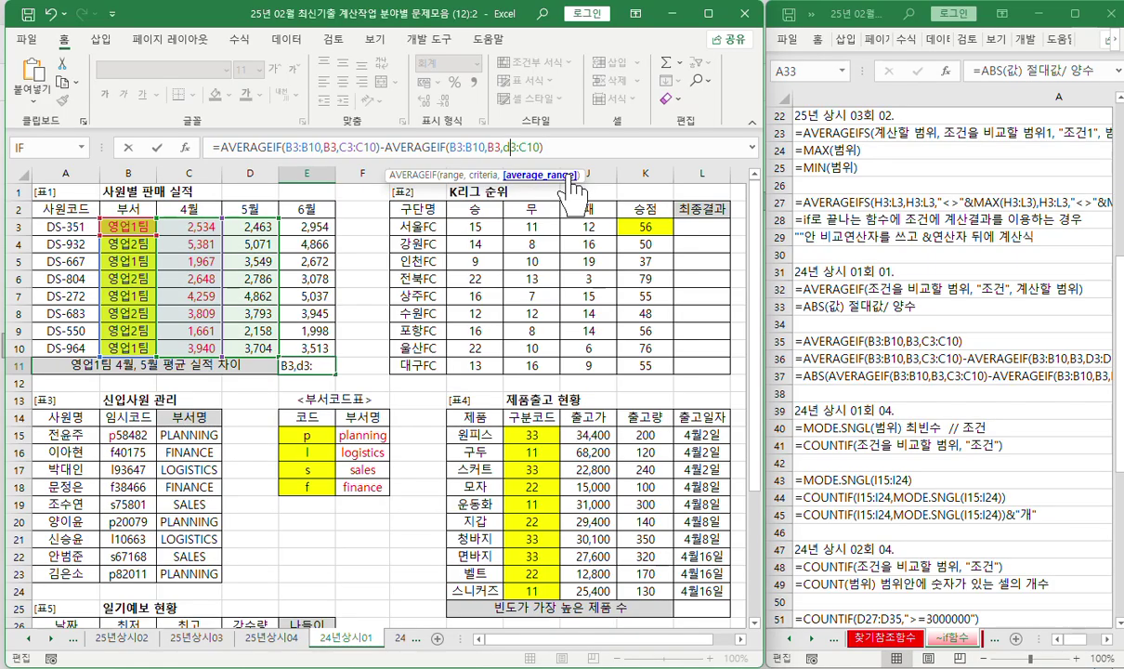
{"action": "key", "text": "Delete"}
{"action": "type", "text": "d"}
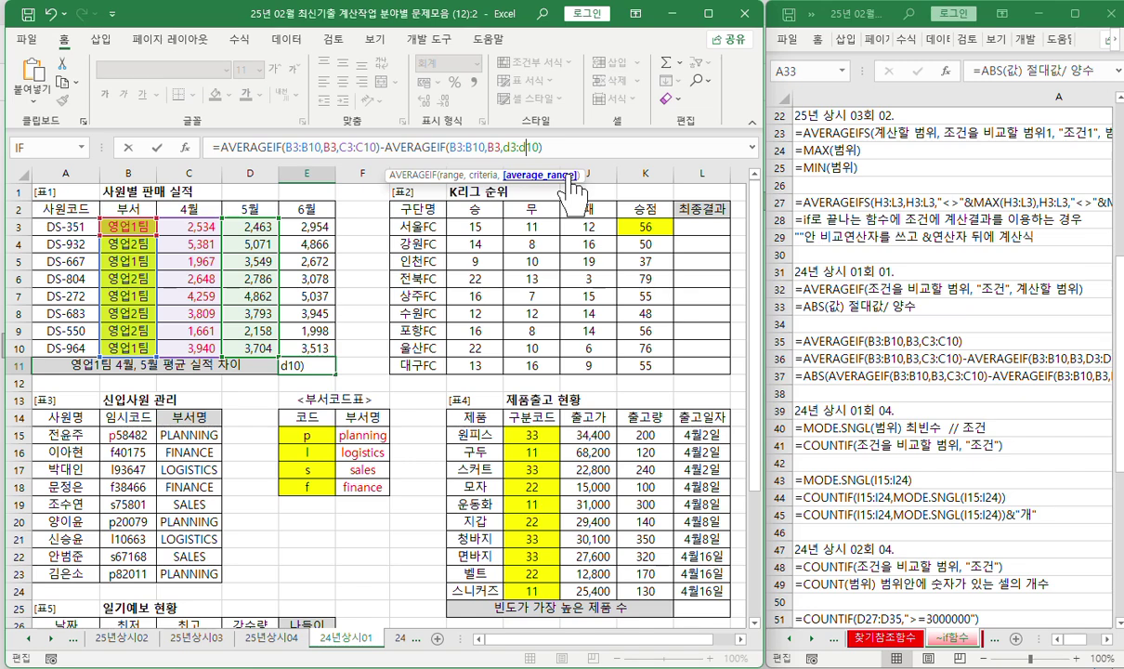
{"action": "key", "text": "Return"}
Wrap the whole E11 difference formula in ABS and confirm it
{"action": "left_click", "coordinate": [317, 367]}
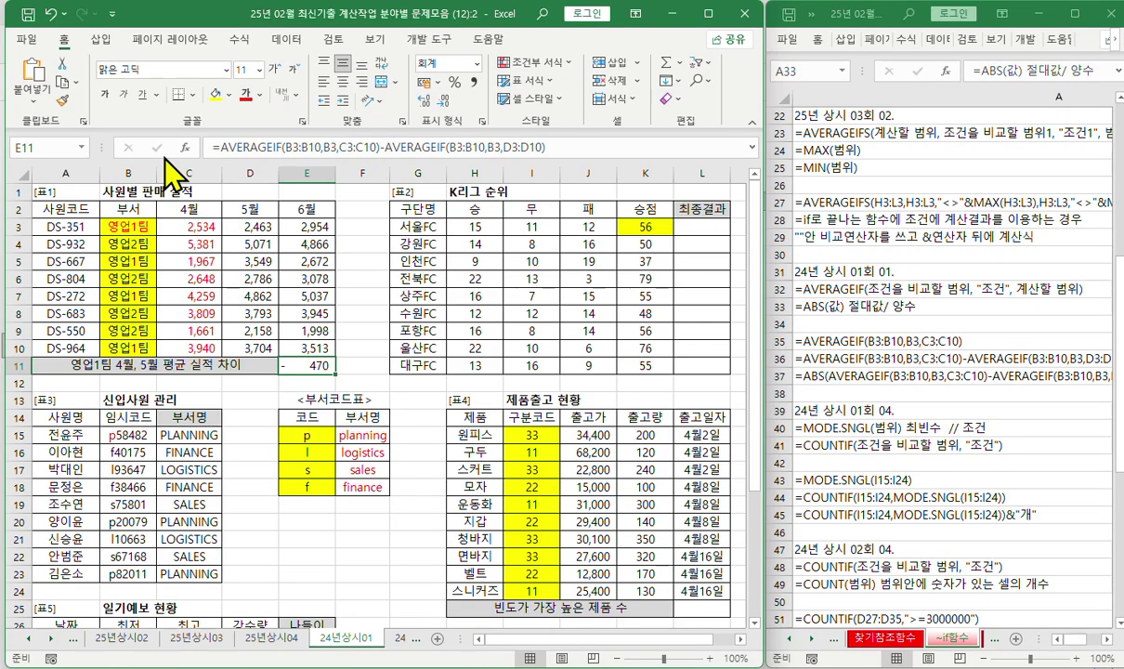
{"action": "left_click", "coordinate": [224, 148]}
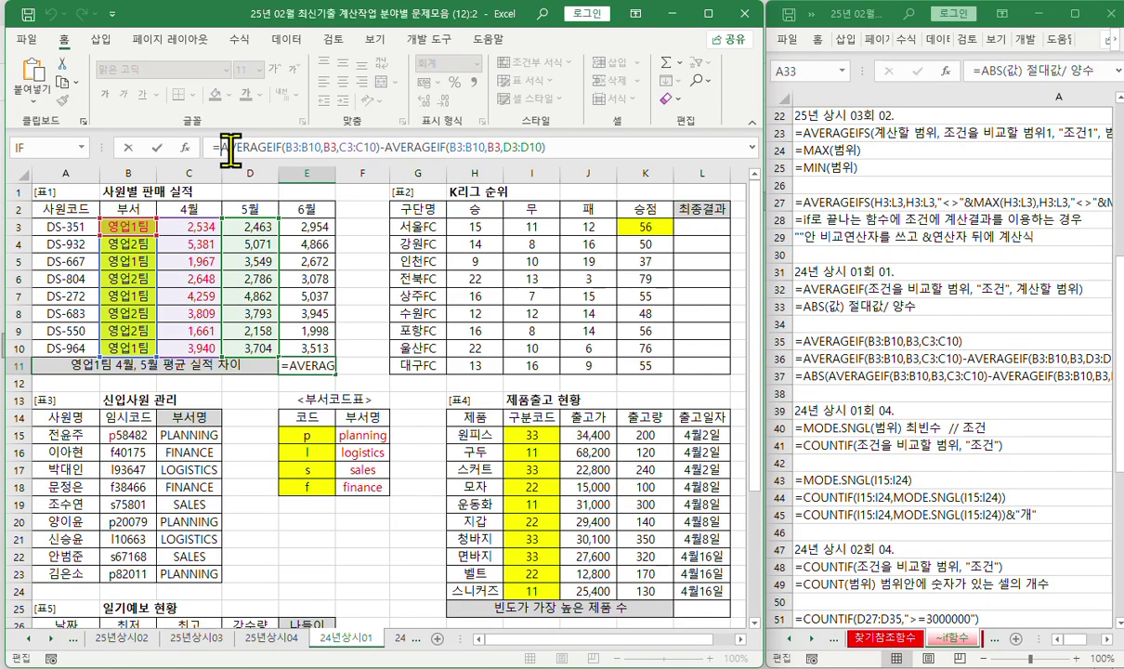
{"action": "type", "text": "ab"}
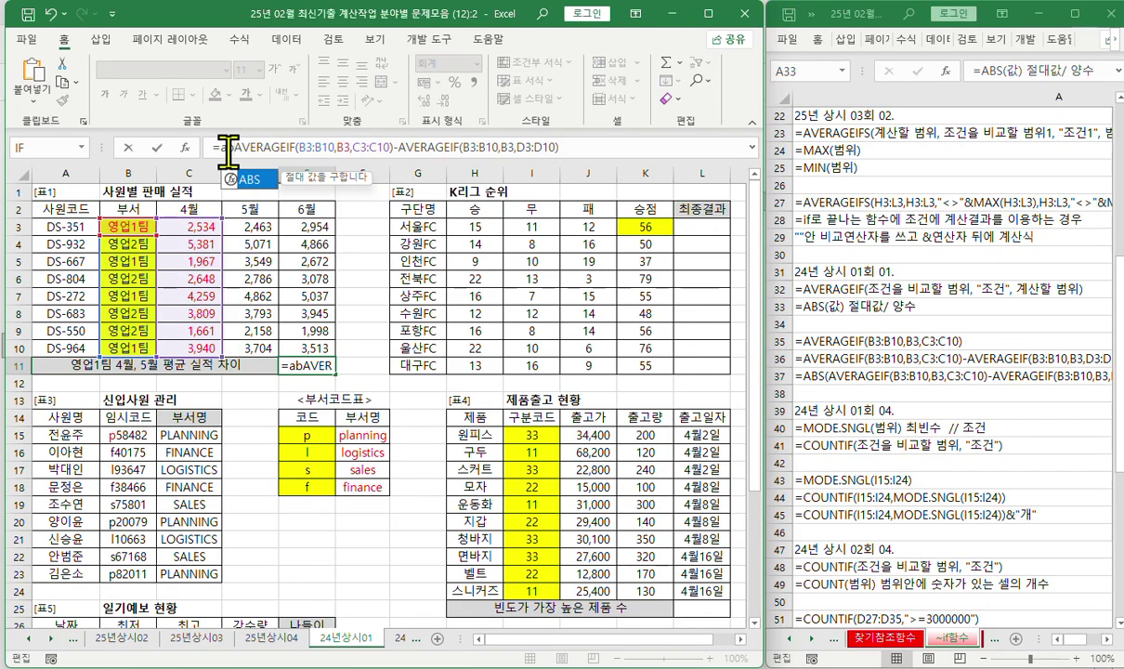
{"action": "key", "text": "Tab"}
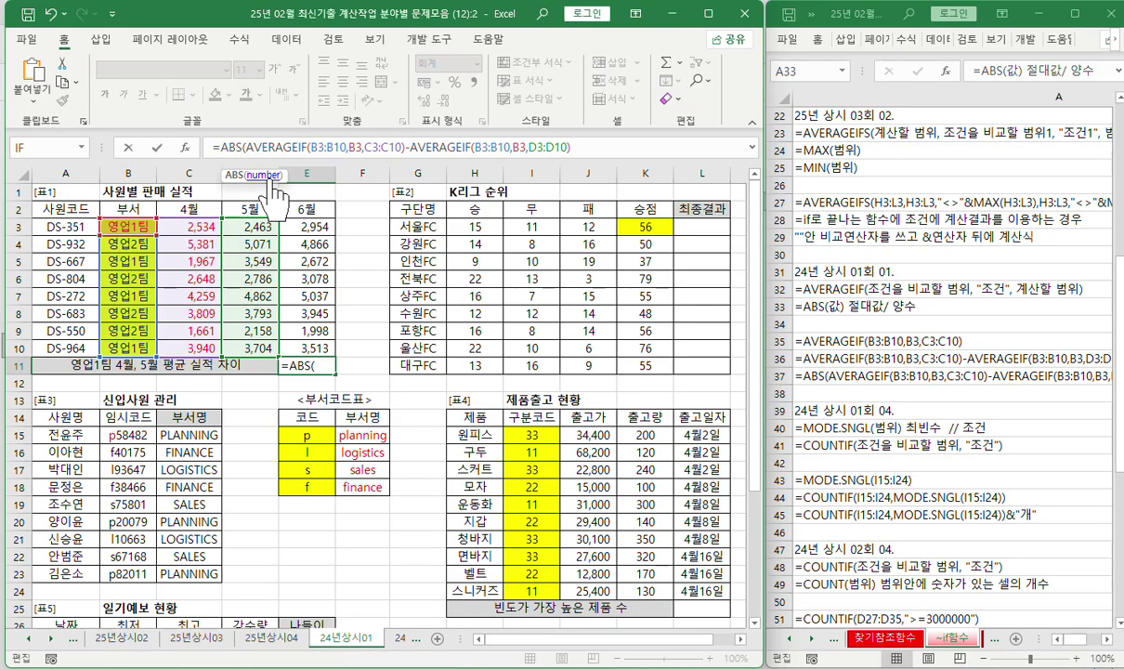
{"action": "left_click", "coordinate": [186, 147]}
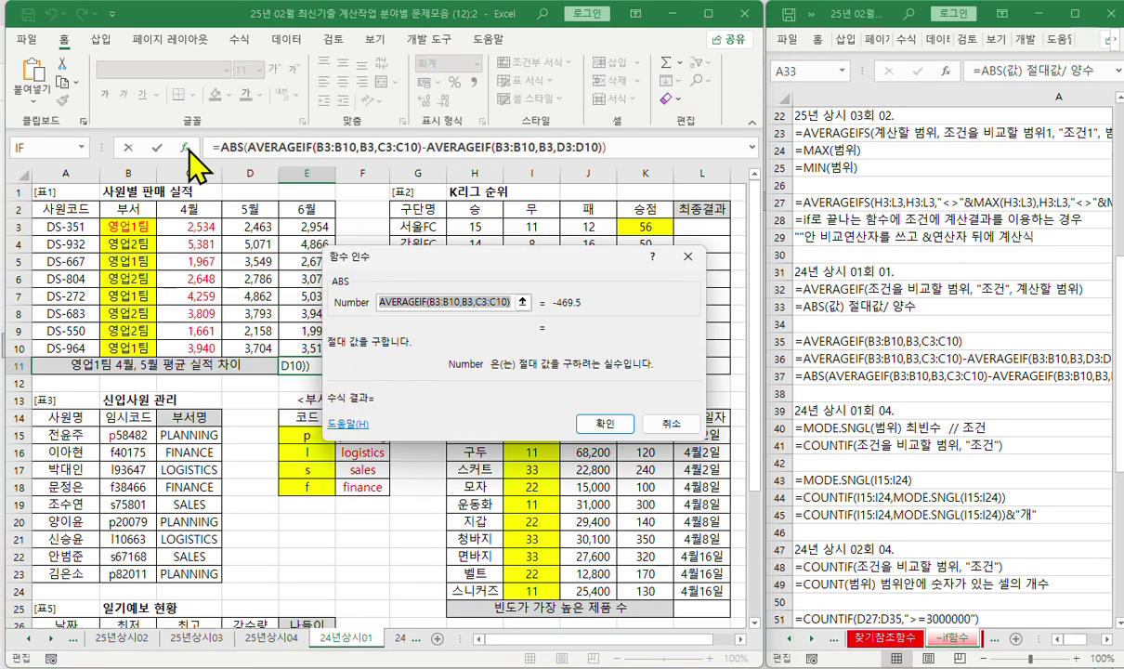
{"action": "left_click", "coordinate": [605, 425]}
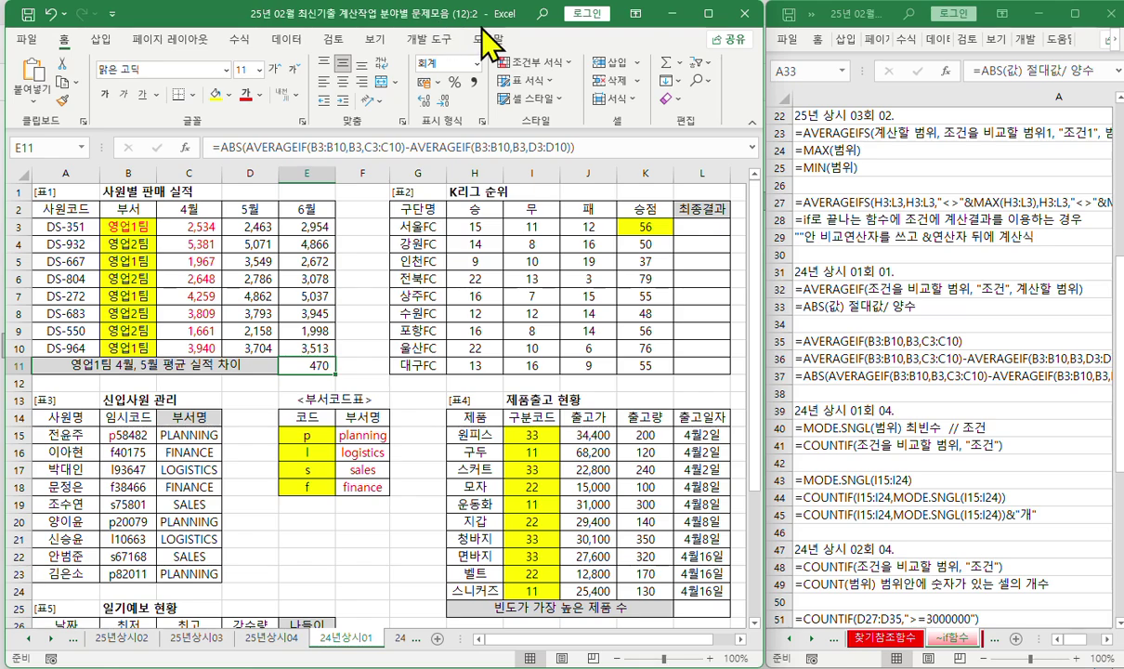
Enter =MODE.SNGL(I15:I24) in L25 of 표4 to find the most frequent 구분코드
{"action": "scroll", "coordinate": [414, 263], "scroll_direction": "down", "scroll_amount": 3}
{"action": "scroll", "coordinate": [415, 263], "scroll_direction": "right", "scroll_amount": 3}
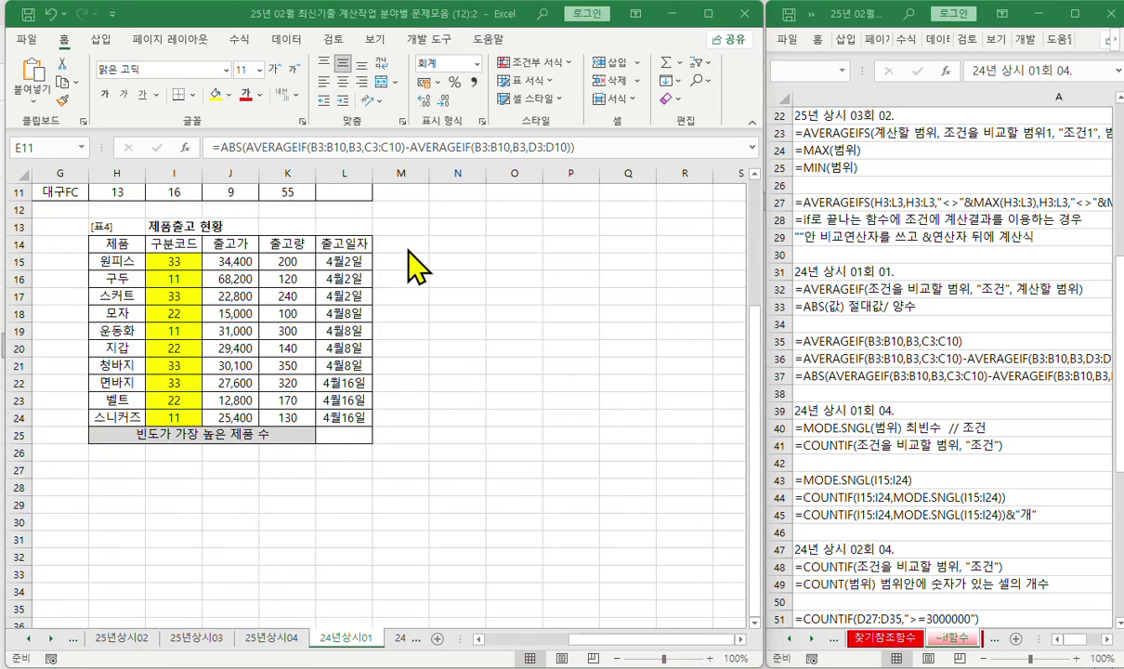
{"action": "left_click", "coordinate": [359, 438]}
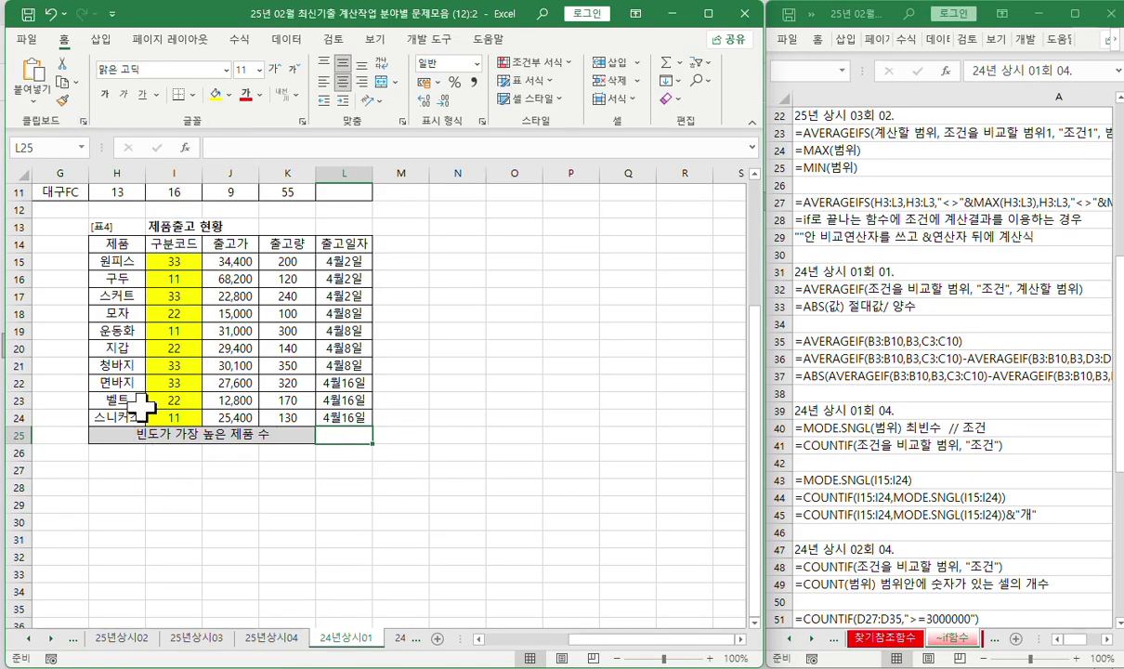
{"action": "left_click_drag", "start_coordinate": [173, 262], "coordinate": [175, 405]}
{"action": "left_click", "coordinate": [346, 433]}
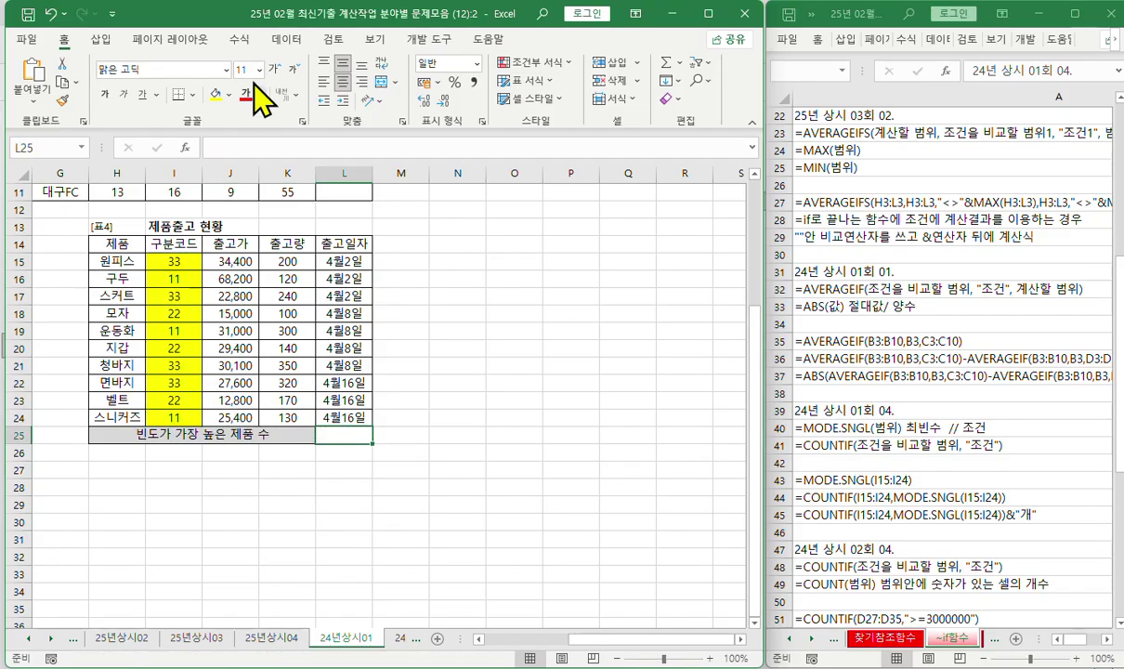
{"action": "left_click", "coordinate": [283, 149]}
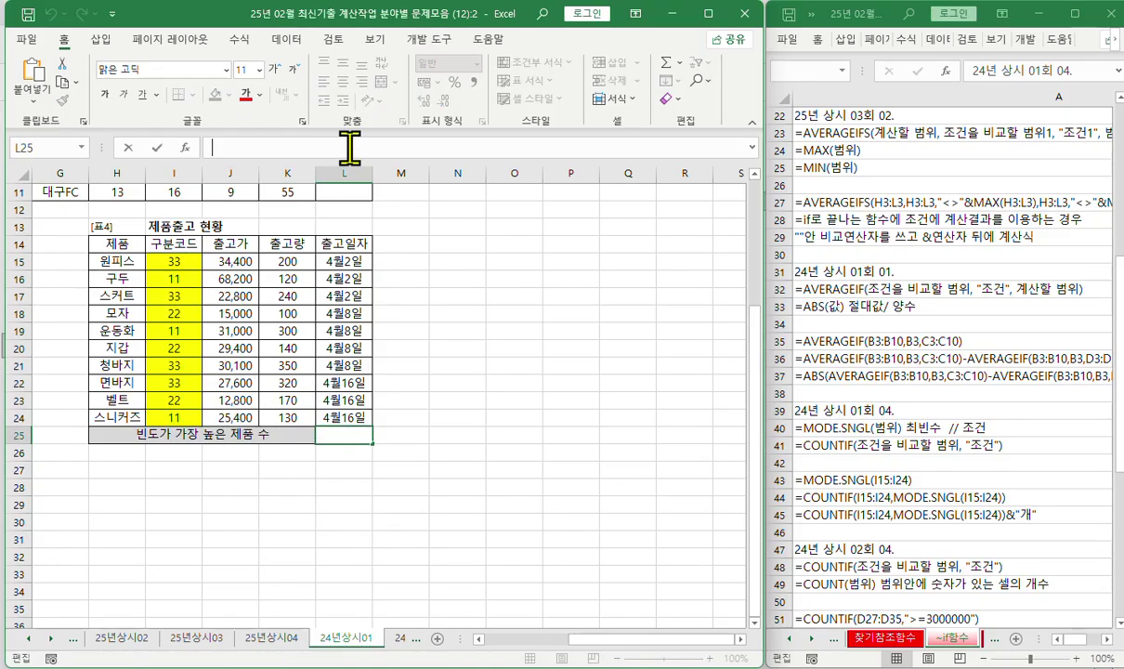
{"action": "type", "text": "=mod"}
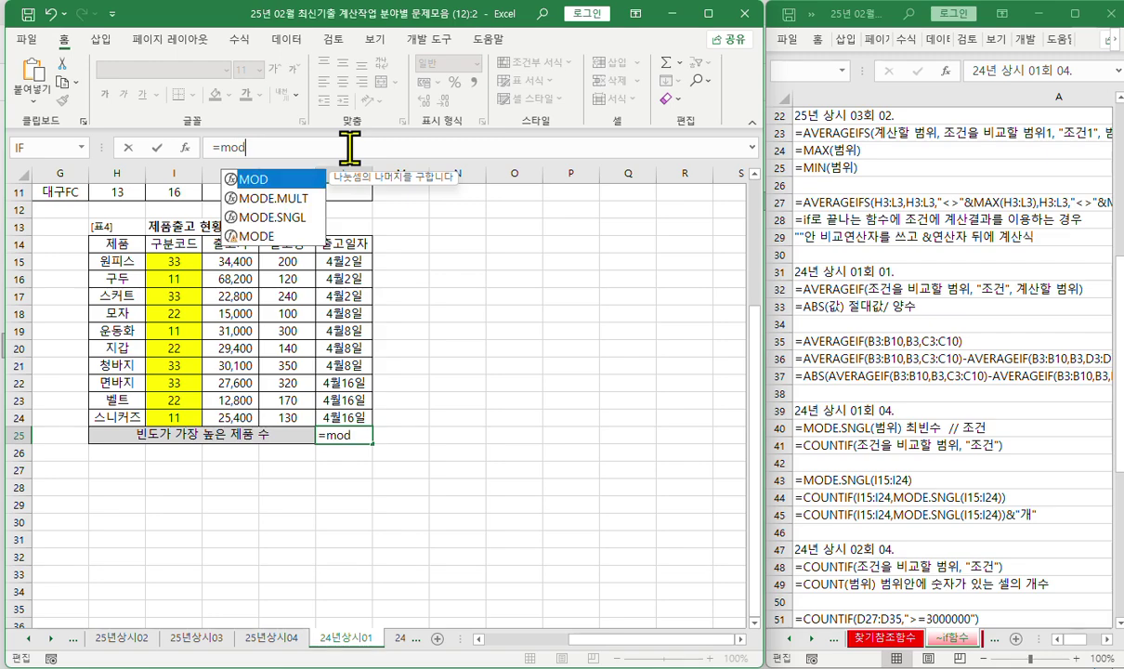
{"action": "key", "text": "Down"}
{"action": "key", "text": "Down"}
{"action": "key", "text": "Down"}
{"action": "key", "text": "Up"}
{"action": "key", "text": "Tab"}
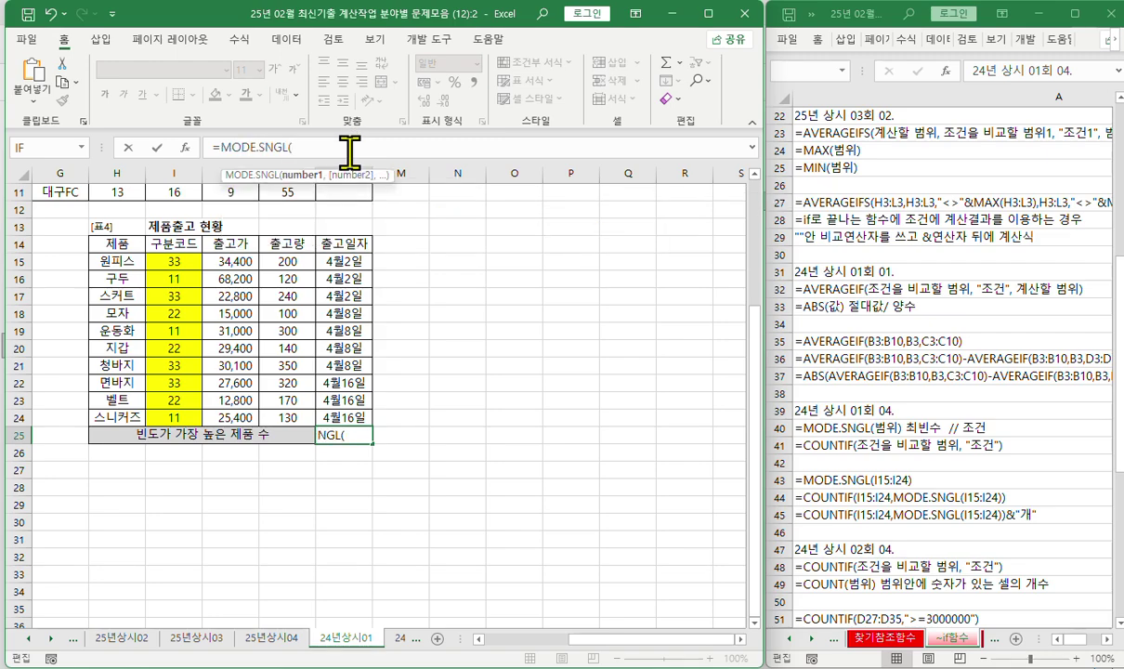
{"action": "left_click_drag", "start_coordinate": [177, 261], "coordinate": [183, 415]}
{"action": "type", "text": ")"}
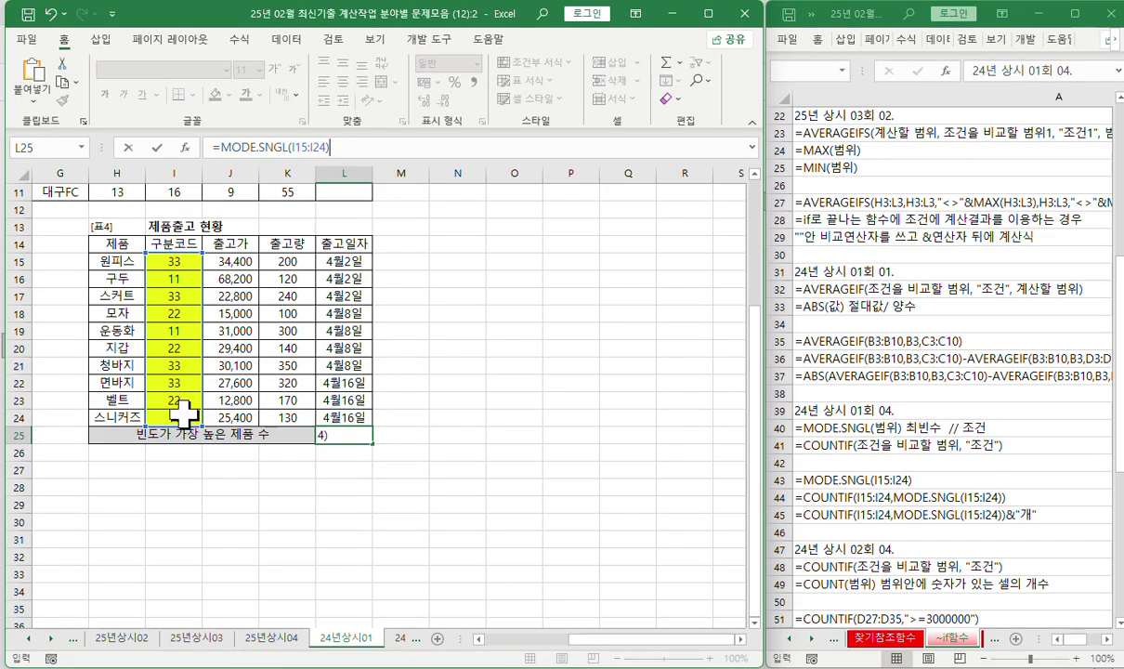
{"action": "key", "text": "ctrl+Return"}
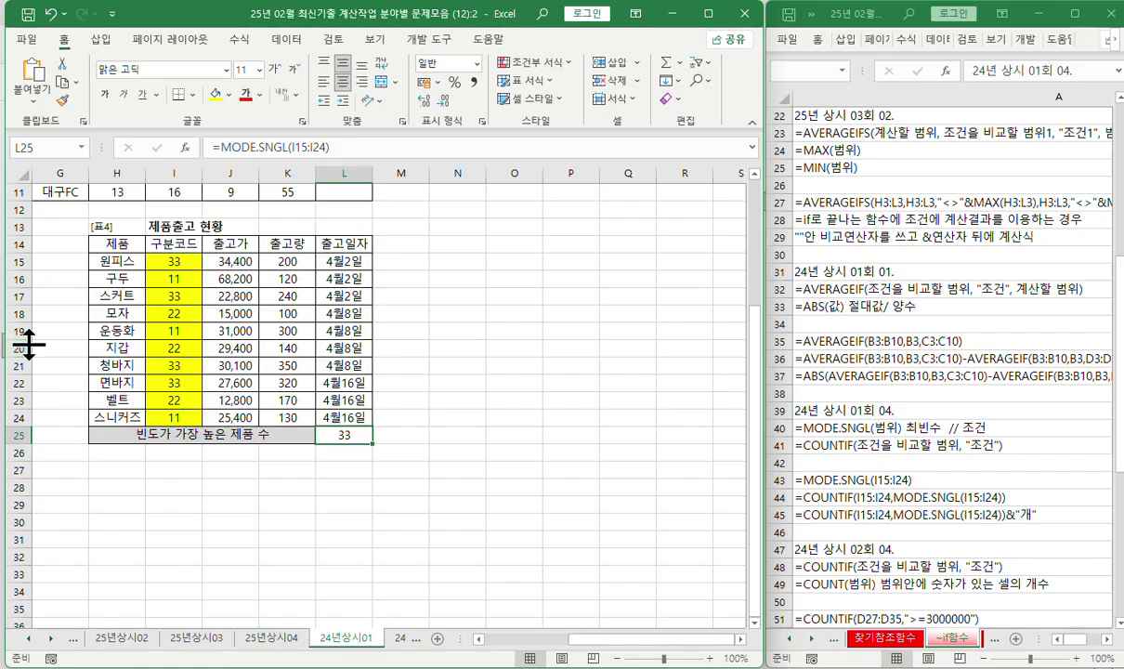
Copy the MODE.SNGL expression from L25's formula, replace it with COUNTIF and open the COUNTIF function arguments
{"action": "left_click", "coordinate": [222, 148]}
{"action": "left_click_drag", "start_coordinate": [226, 147], "coordinate": [376, 144]}
{"action": "key", "text": "ctrl+c"}
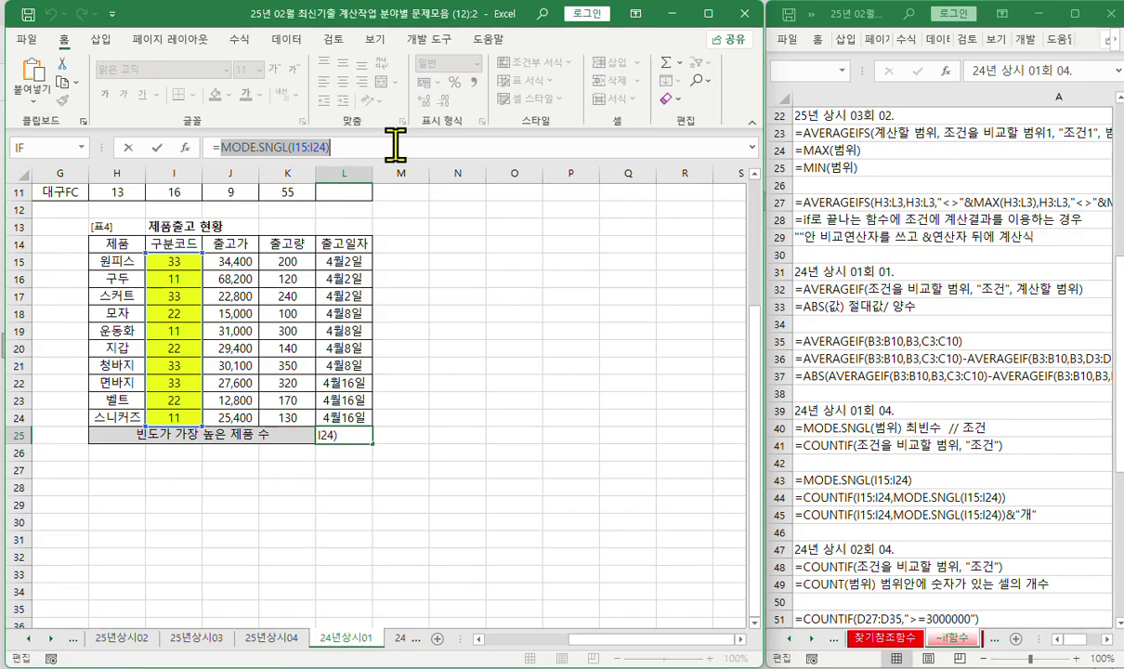
{"action": "key", "text": "BackSpace"}
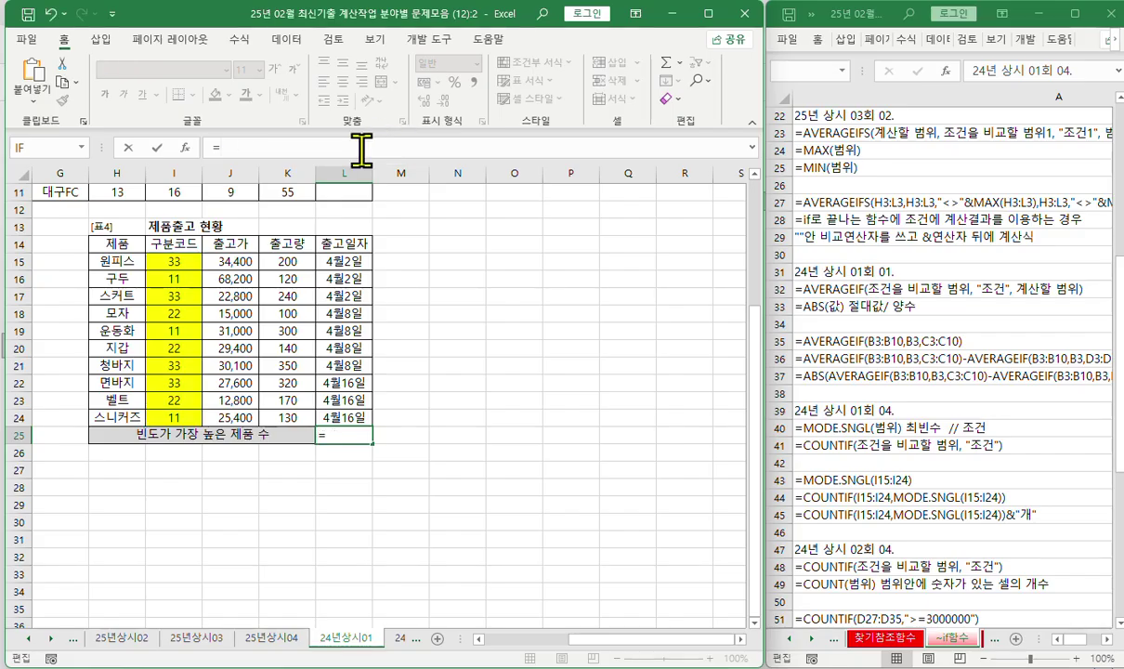
{"action": "type", "text": "cou"}
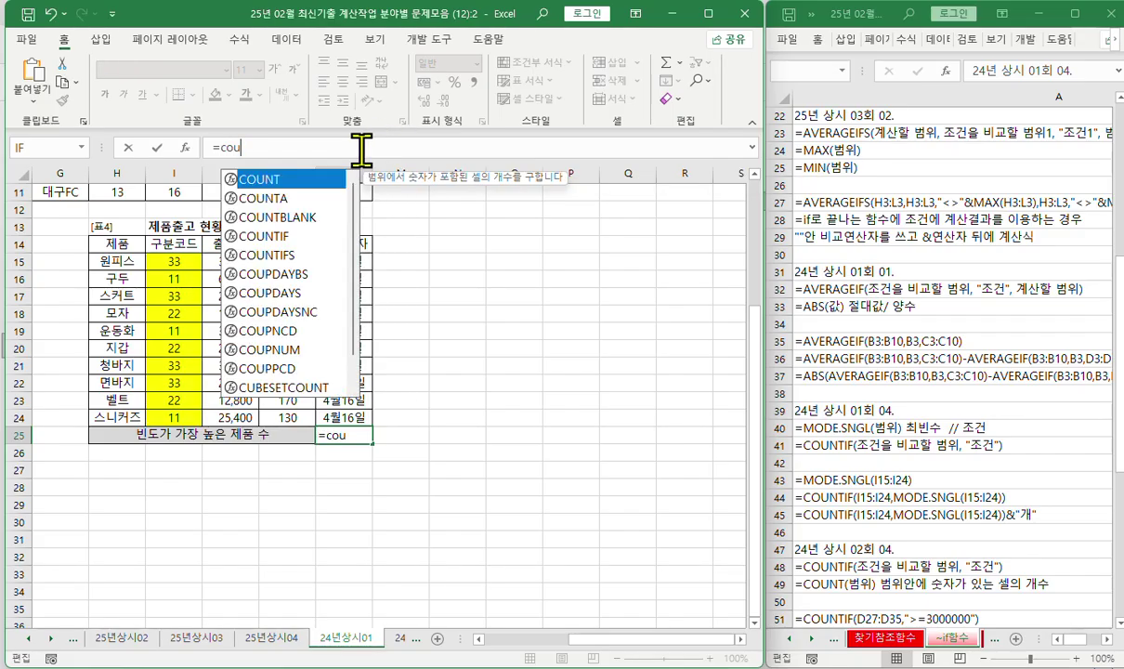
{"action": "key", "text": "Tab"}
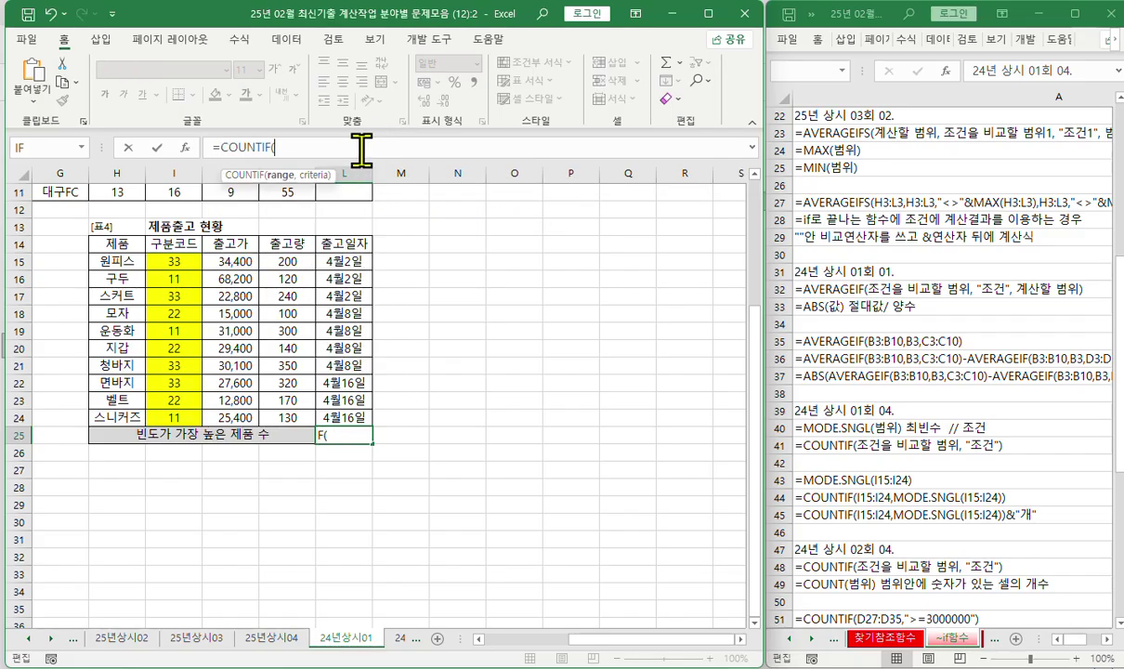
{"action": "left_click", "coordinate": [184, 146]}
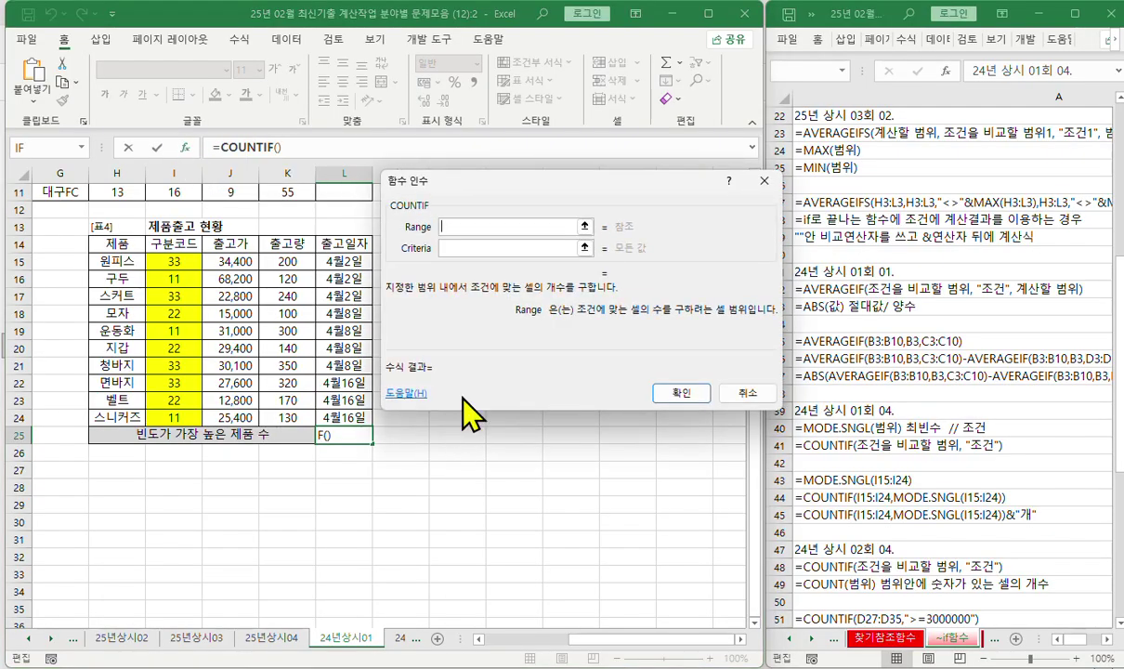
Complete COUNTIF with Range I15:I24 and the copied MODE.SNGL(I15:I24) as Criteria
{"action": "left_click_drag", "start_coordinate": [175, 261], "coordinate": [187, 409]}
{"action": "left_click", "coordinate": [446, 247]}
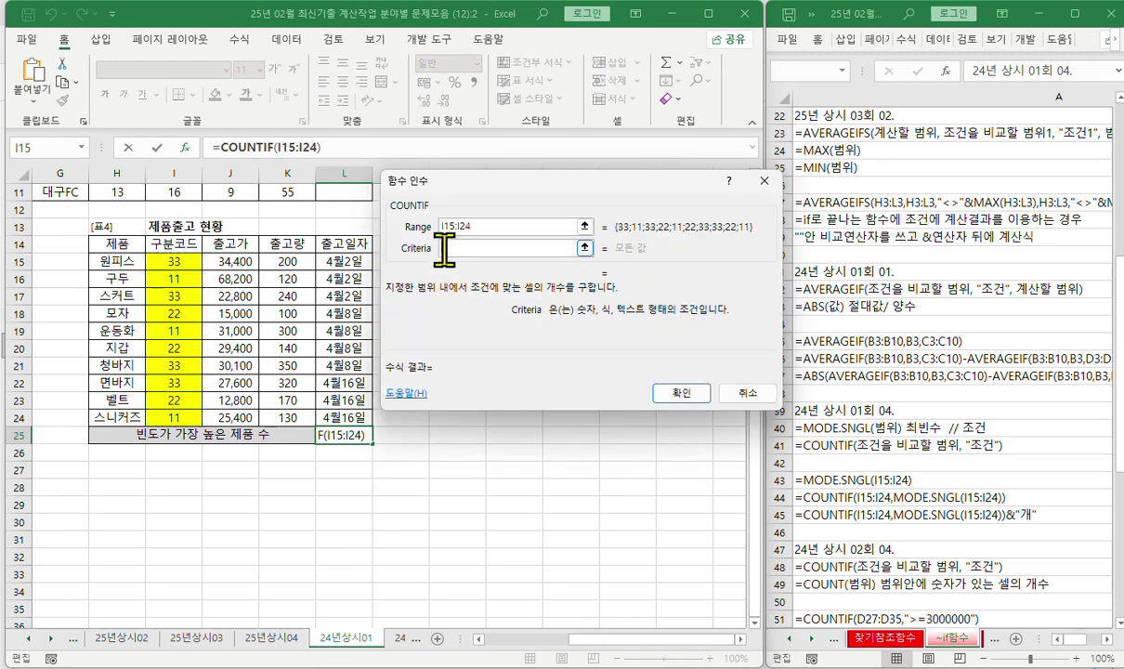
{"action": "key", "text": "ctrl+v"}
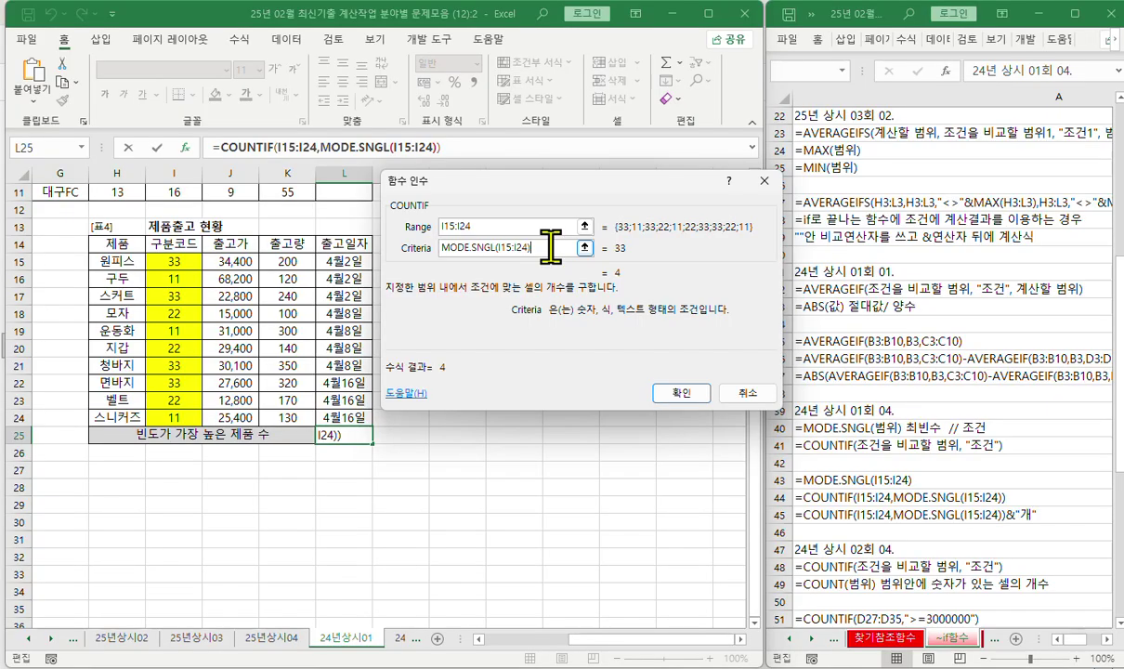
{"action": "left_click", "coordinate": [672, 396]}
Append &"개" to the COUNTIF formula in L25 and confirm it
{"action": "left_click", "coordinate": [477, 141]}
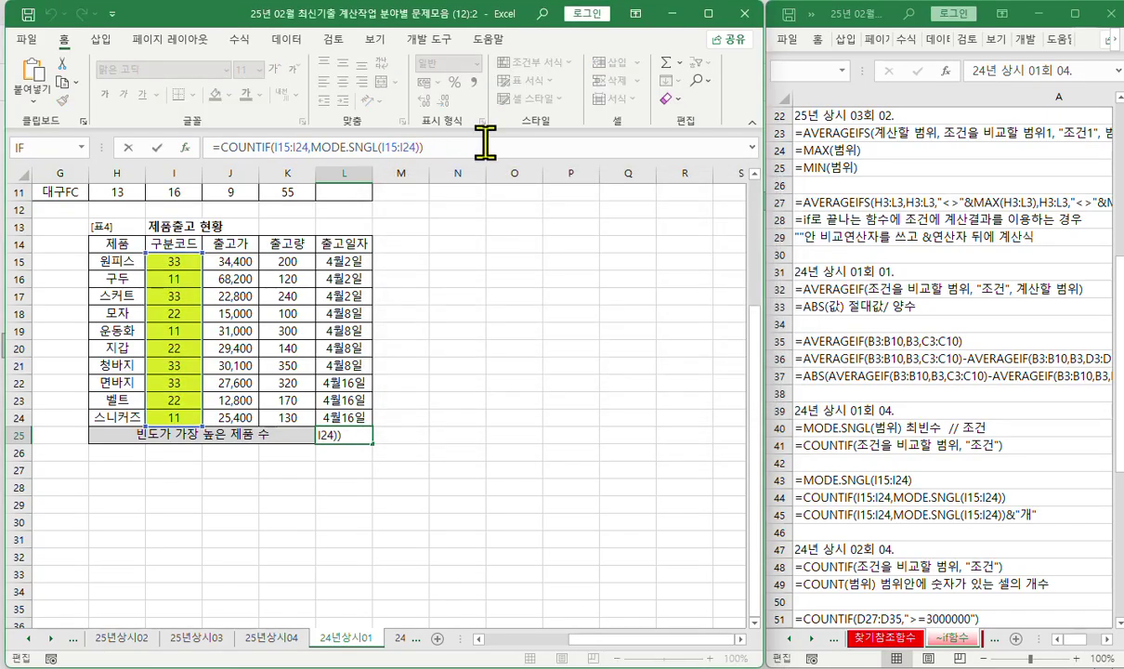
{"action": "type", "text": "&\"개"}
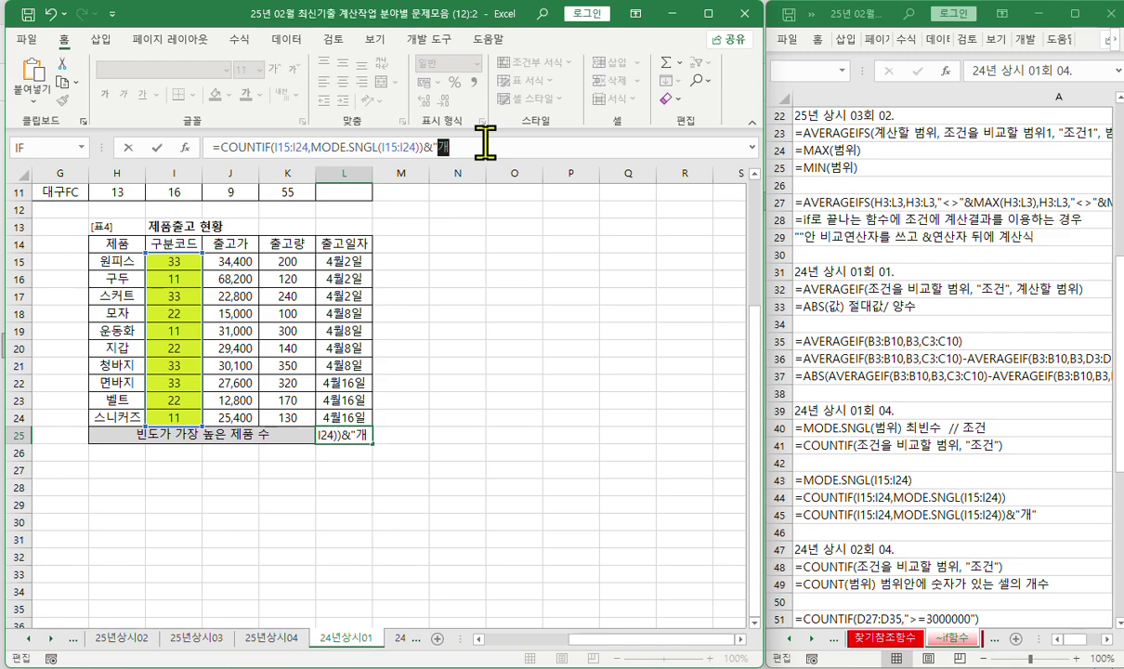
{"action": "type", "text": "\""}
{"action": "key", "text": "Return"}
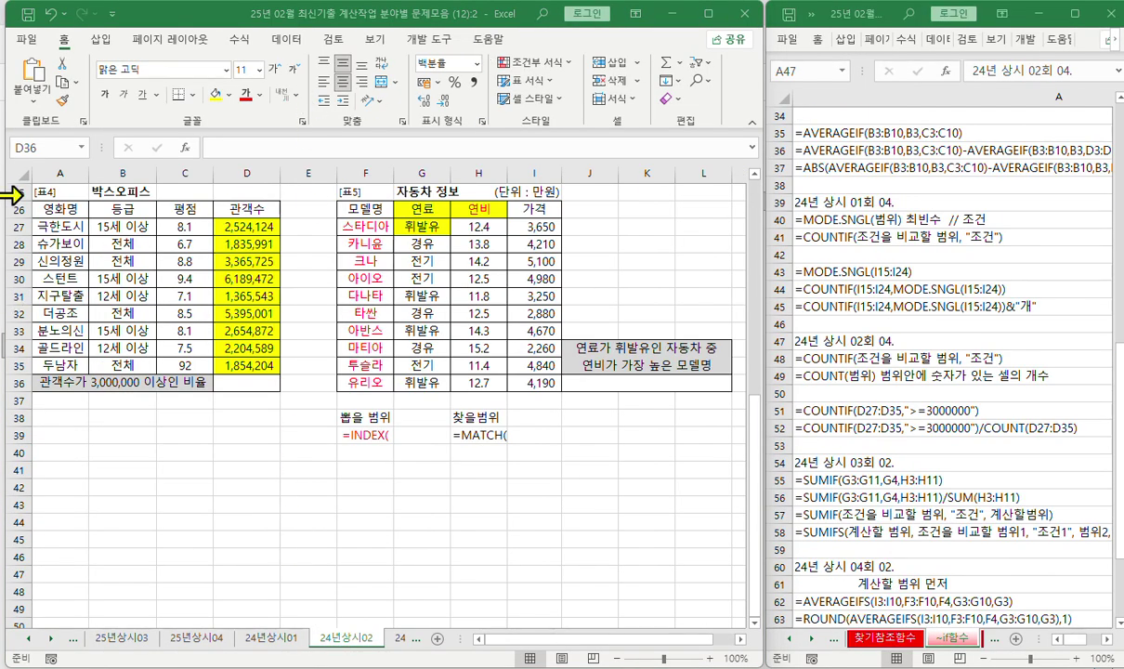
On sheet 24년상시02, start a COUNTIF formula in D36 for the 관객수 ratio and open its function arguments
{"action": "left_click", "coordinate": [249, 386]}
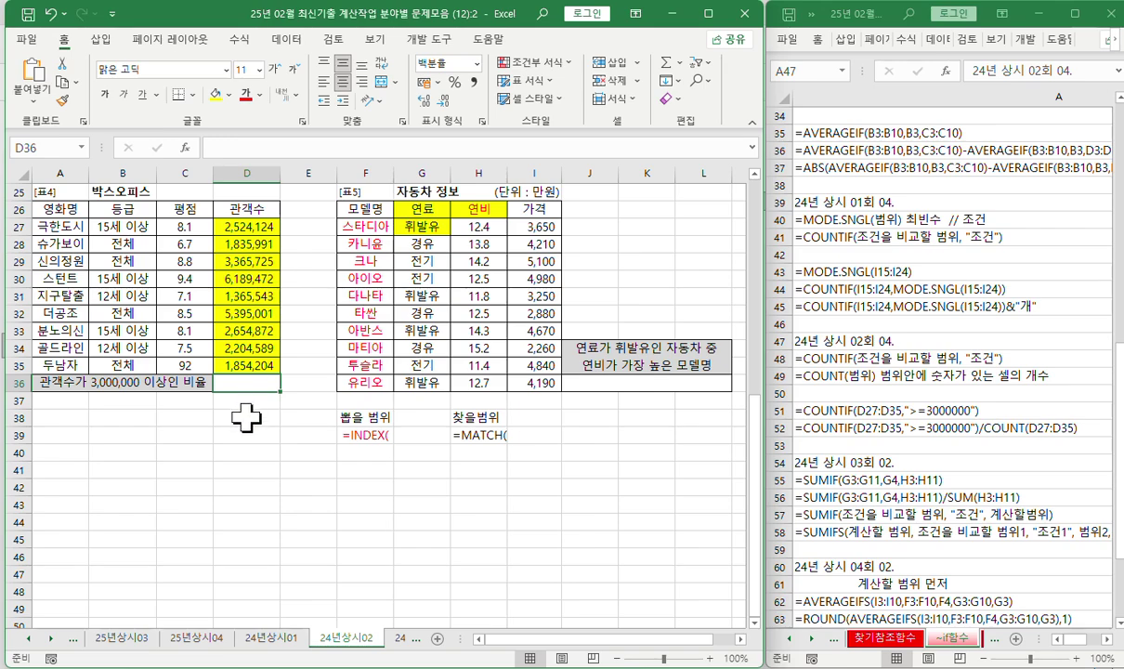
{"action": "left_click", "coordinate": [243, 139]}
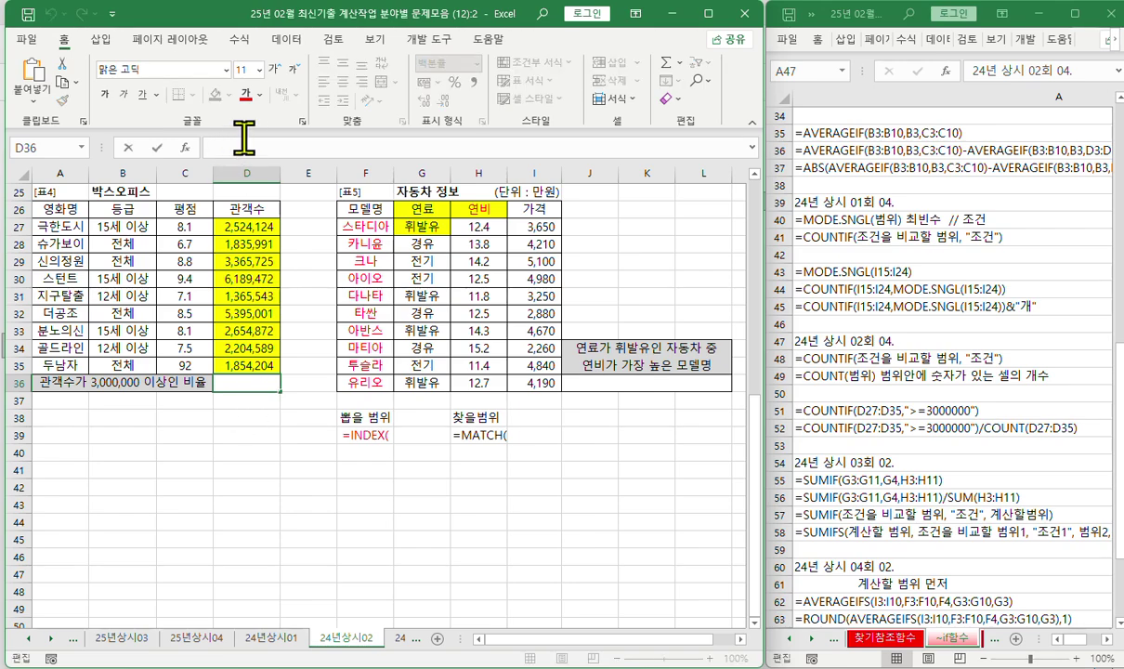
{"action": "type", "text": "=cou"}
{"action": "key", "text": "Down"}
{"action": "key", "text": "Down"}
{"action": "key", "text": "Down"}
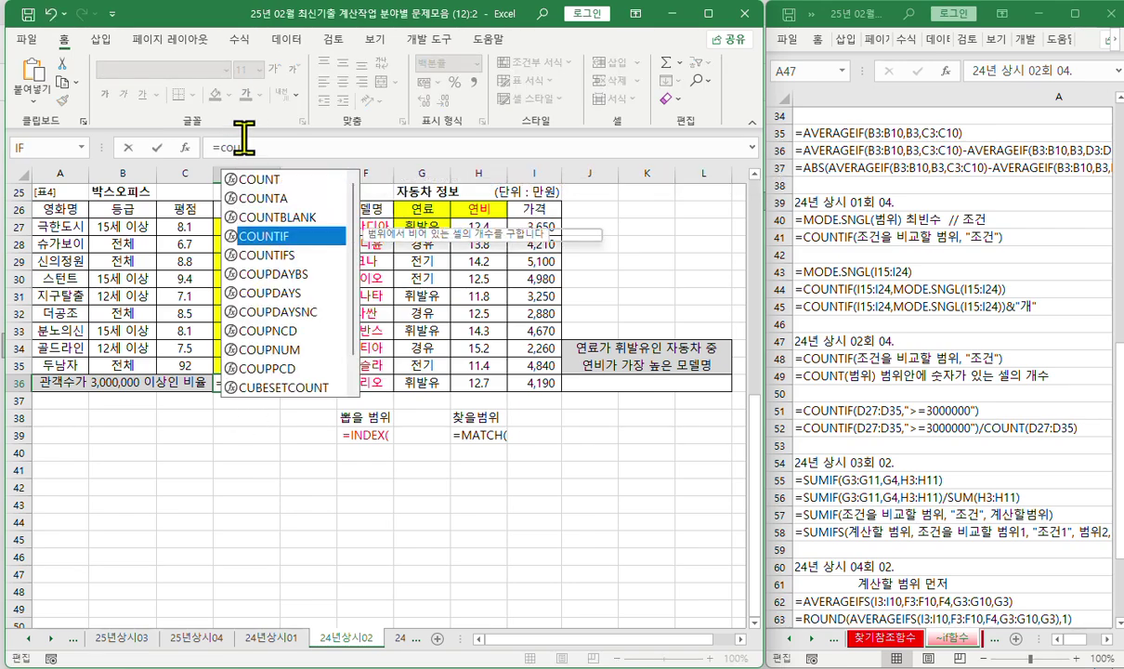
{"action": "key", "text": "Tab"}
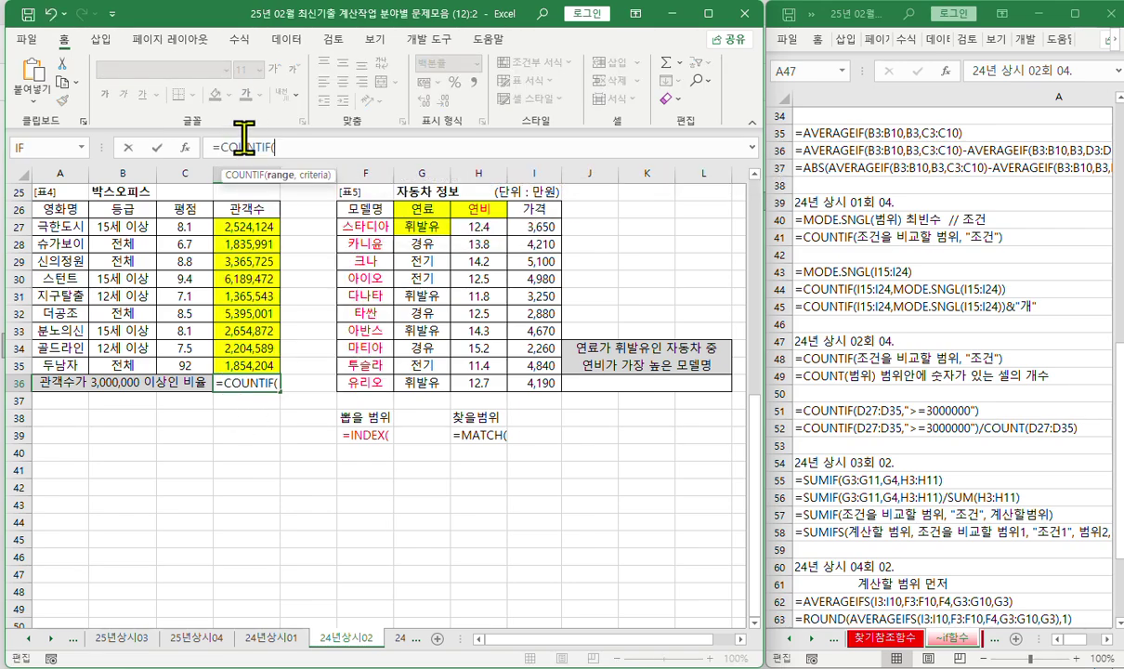
{"action": "left_click", "coordinate": [185, 147]}
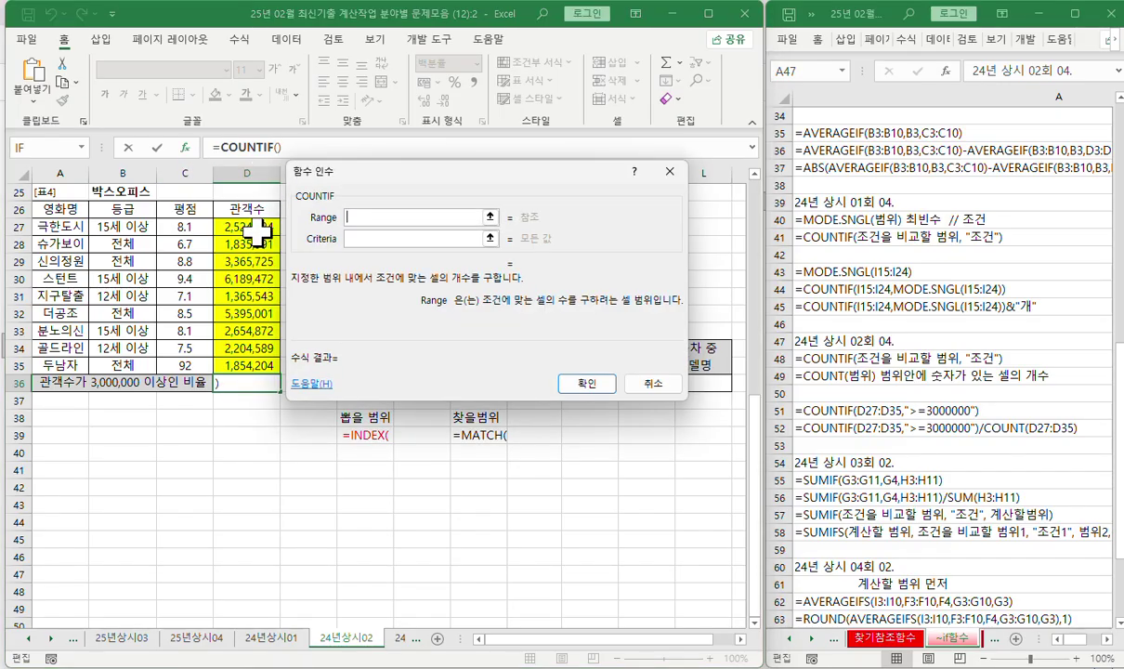
Complete COUNTIF with Range D27:D35 and Criteria ">=3000000" to count movies with at least 3,000,000 관객수
{"action": "left_click_drag", "start_coordinate": [249, 228], "coordinate": [257, 365]}
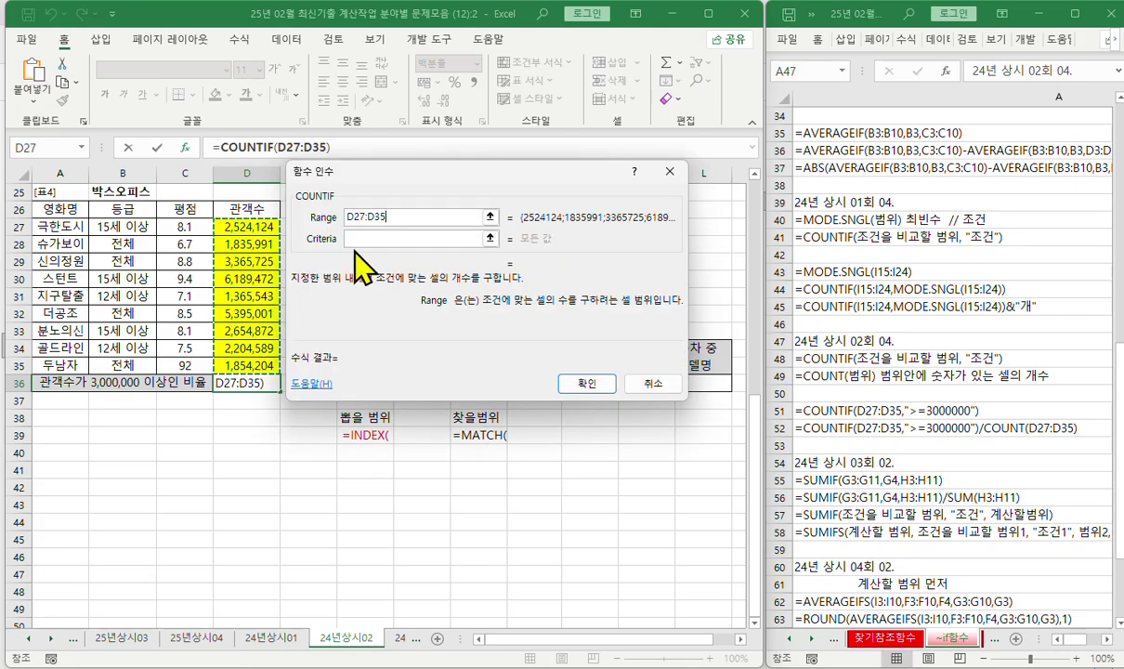
{"action": "left_click", "coordinate": [368, 239]}
{"action": "type", "text": ">="}
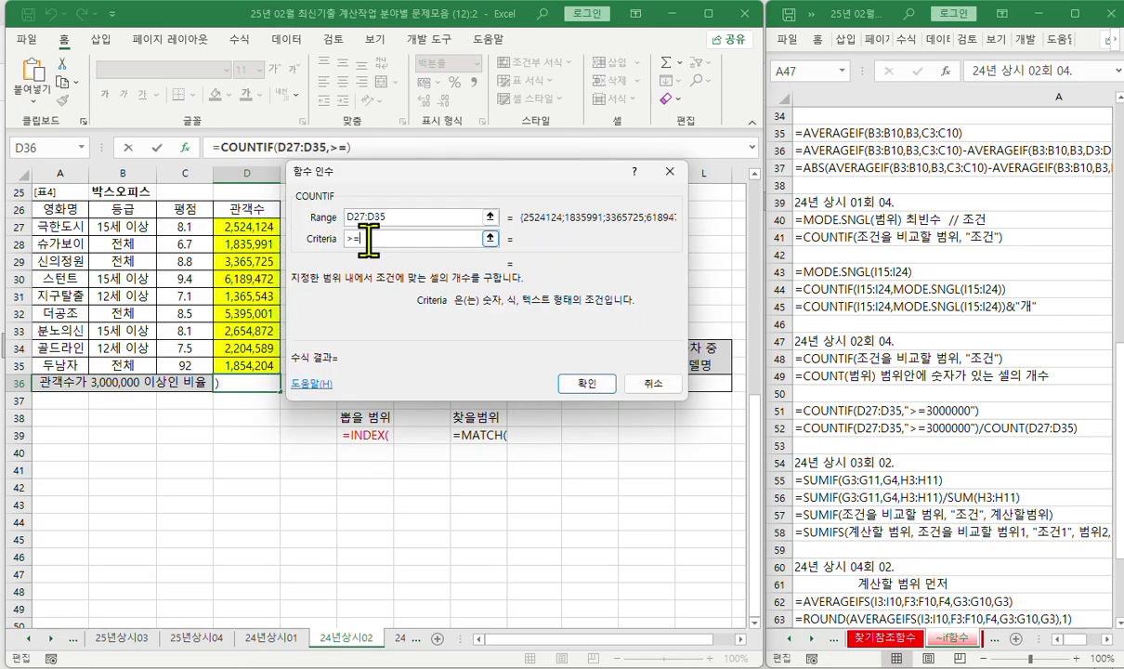
{"action": "type", "text": "3000000"}
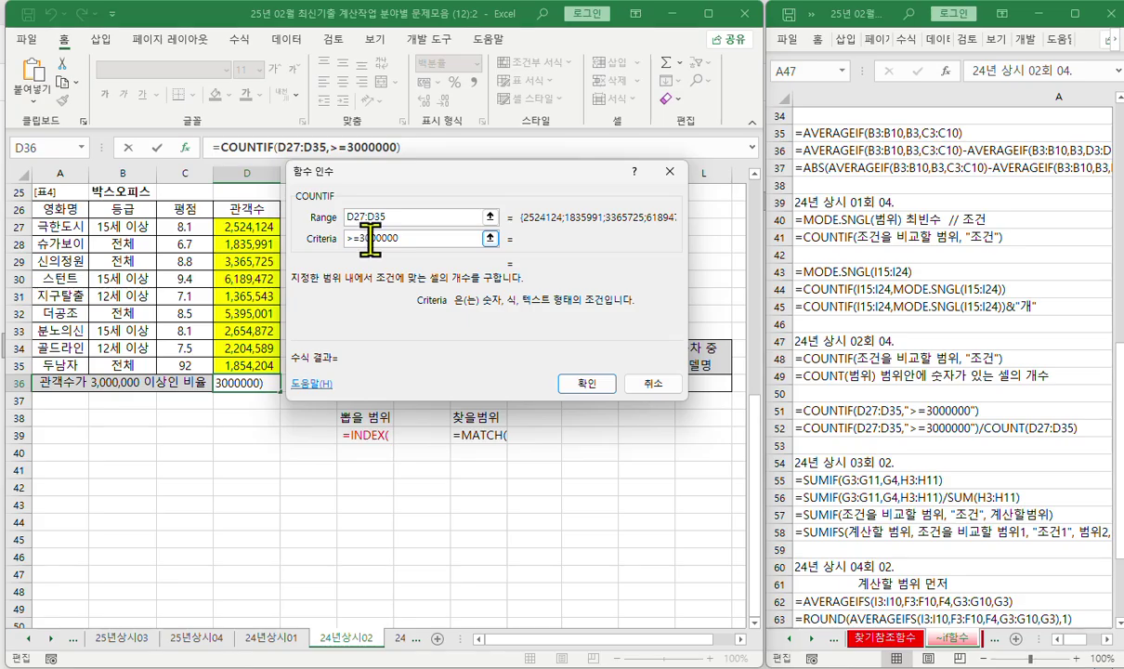
{"action": "left_click", "coordinate": [405, 219]}
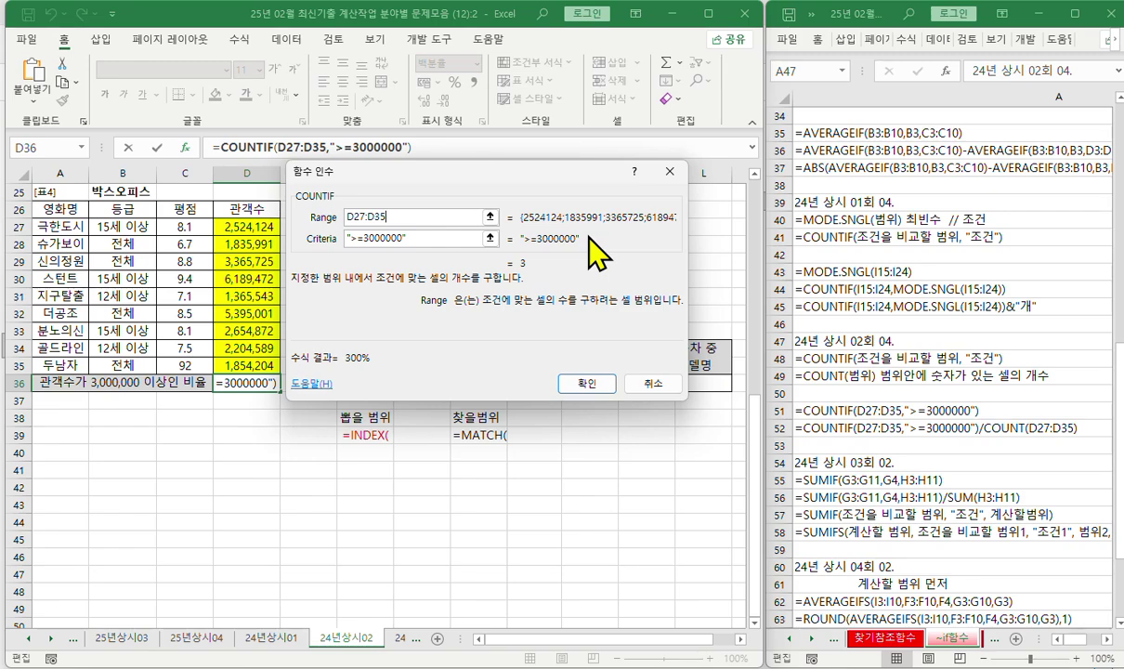
{"action": "left_click", "coordinate": [581, 385]}
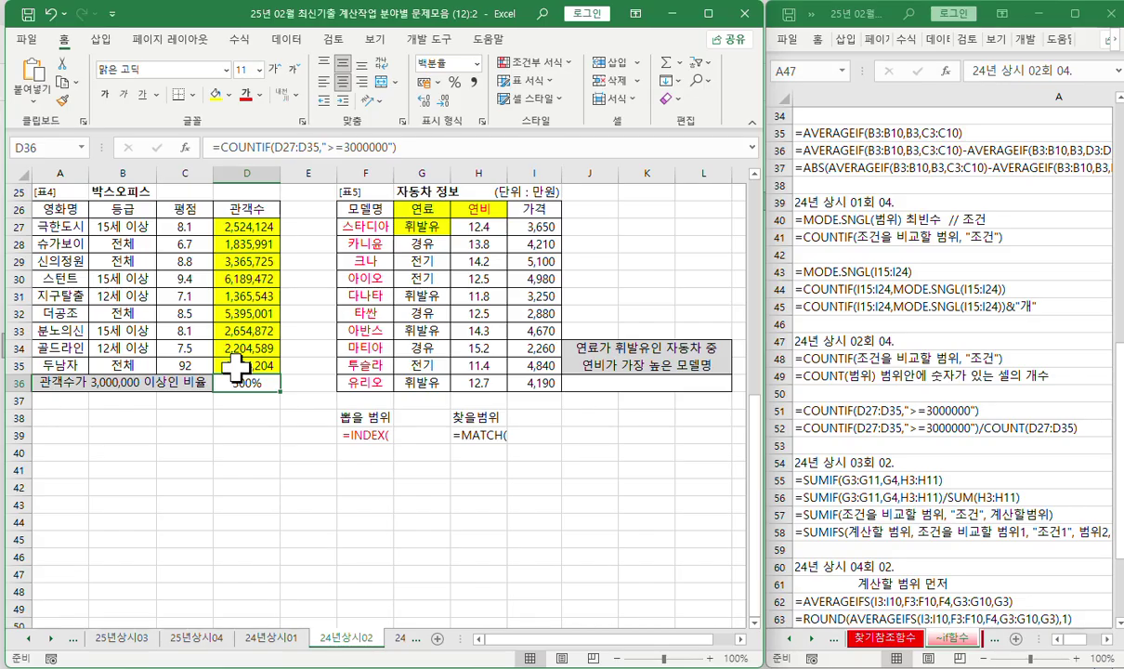
Divide the COUNTIF formula in D36 by COUNT(D27:D35), confirm it and reselect the cell
{"action": "left_click", "coordinate": [447, 149]}
{"action": "type", "text": "/cou"}
{"action": "key", "text": "Tab"}
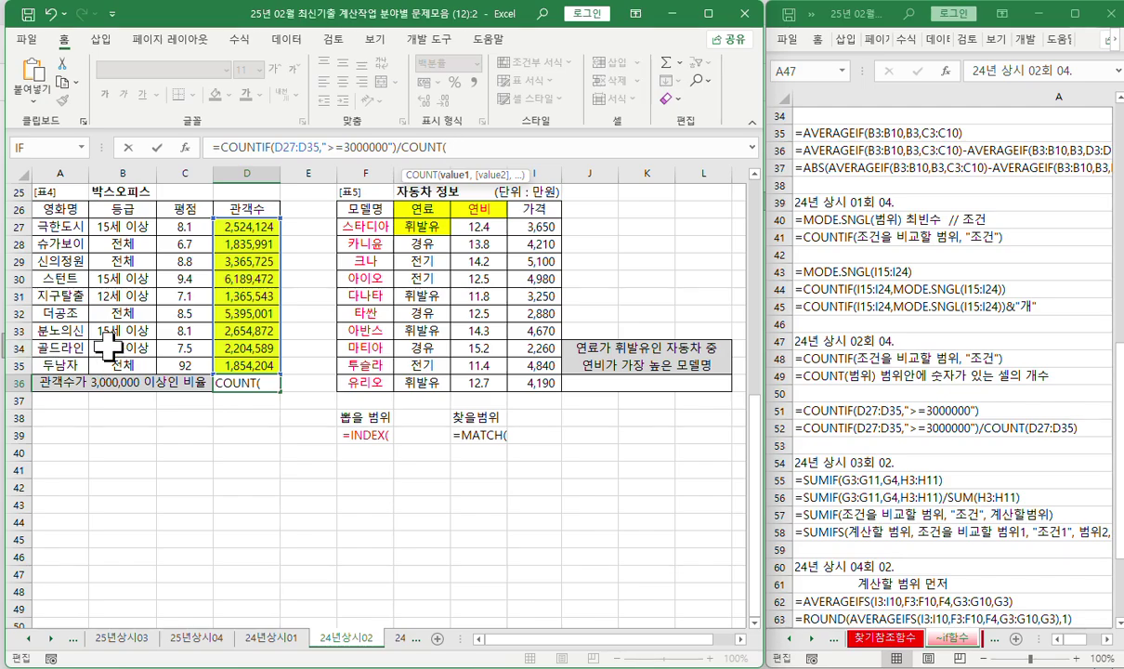
{"action": "left_click_drag", "start_coordinate": [247, 226], "coordinate": [251, 367]}
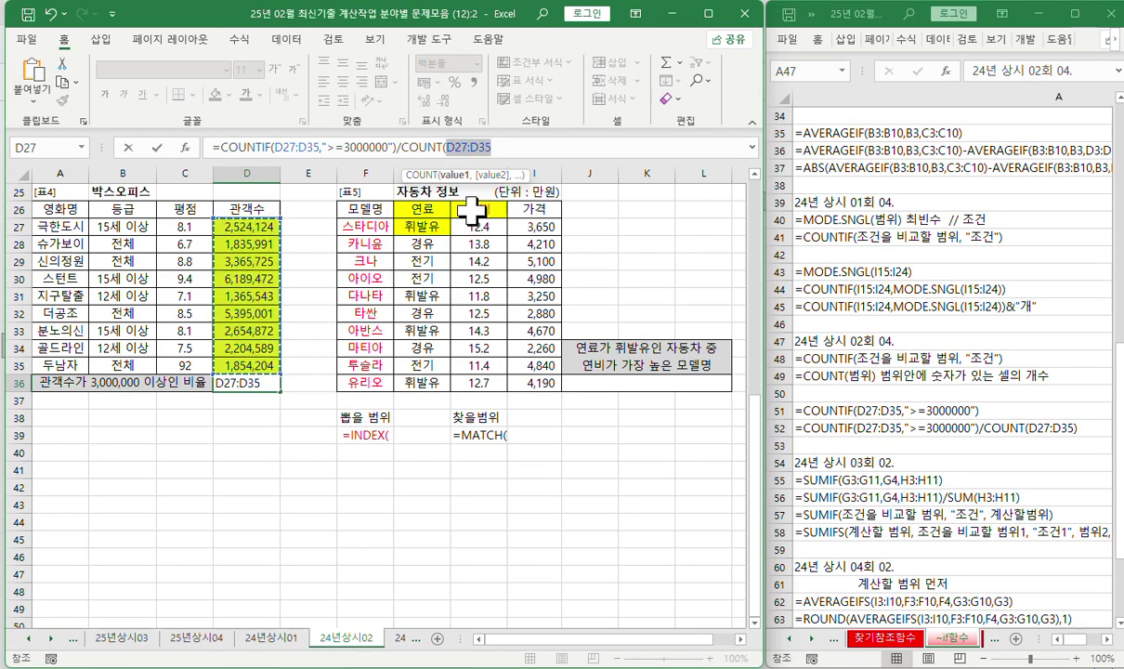
{"action": "type", "text": ")"}
{"action": "key", "text": "Return"}
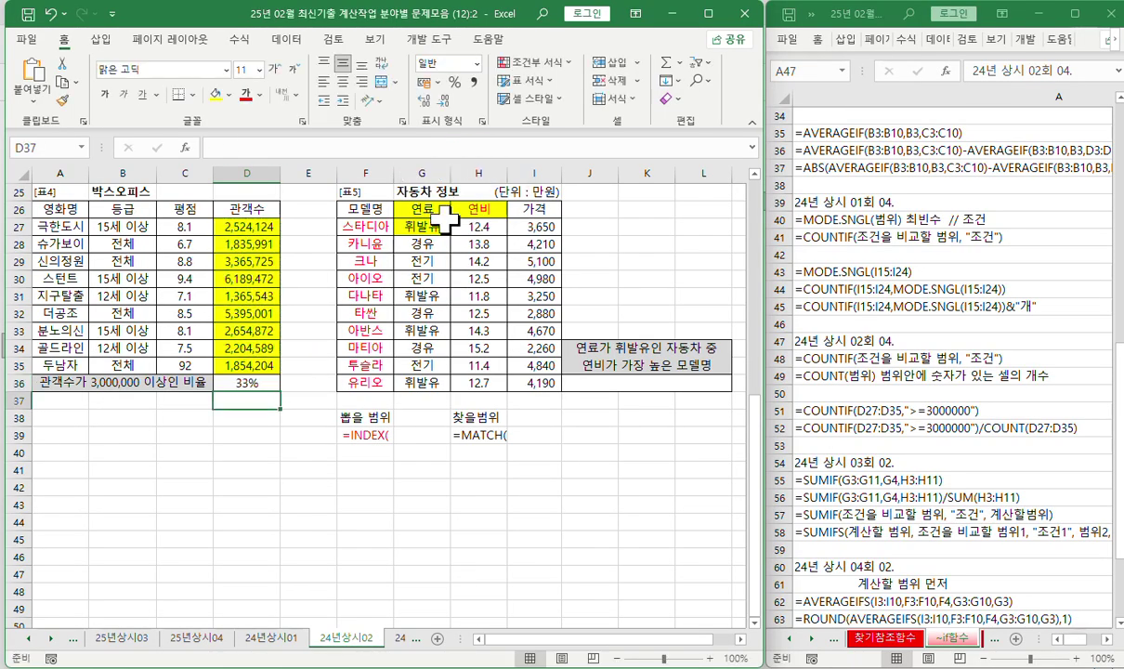
{"action": "left_click", "coordinate": [227, 379]}
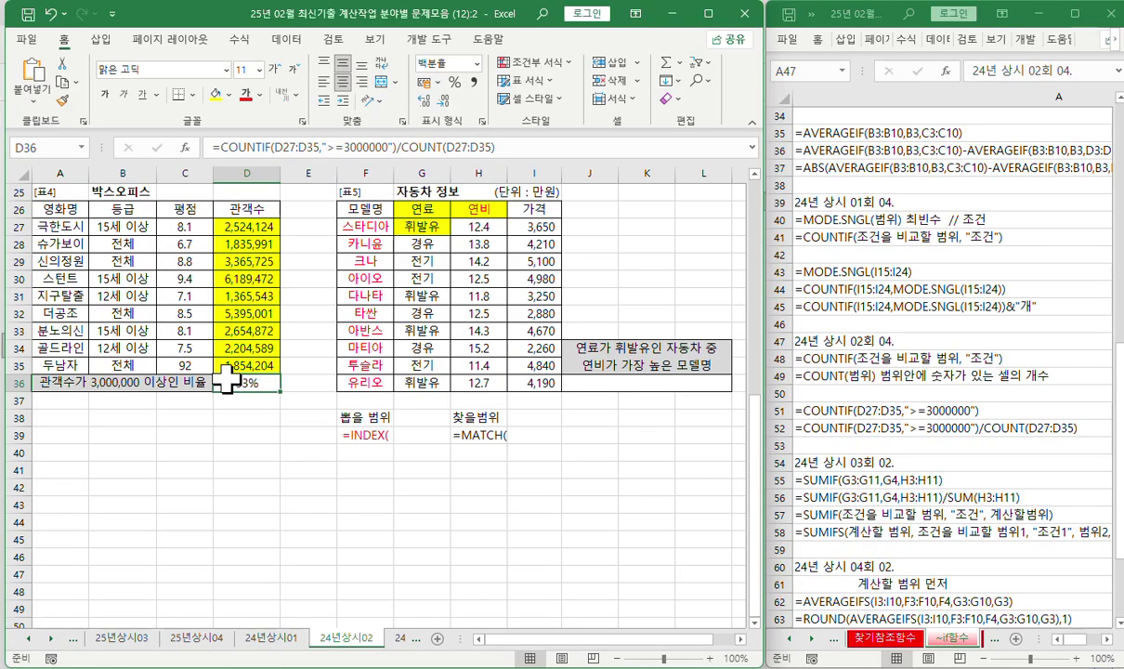
On sheet 24년상시03, start a SUMIF formula in I12 for the 용산점 판매량 비율 and open its function arguments
{"action": "key", "text": "ctrl+Page_Down"}
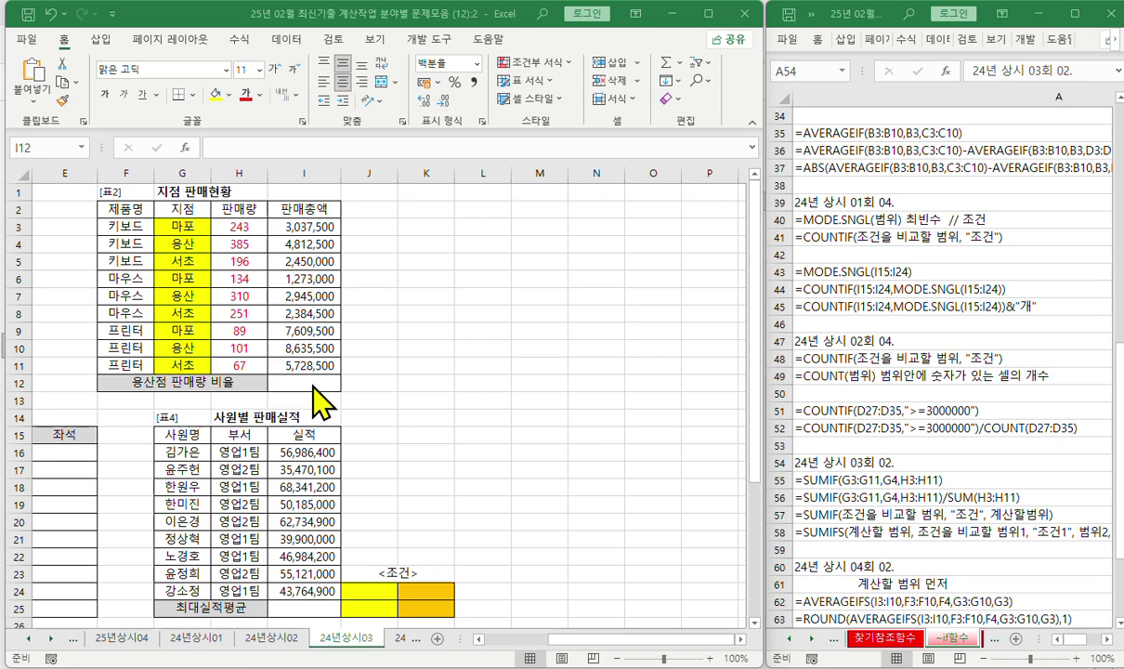
{"action": "left_click", "coordinate": [309, 383]}
{"action": "left_click", "coordinate": [252, 142]}
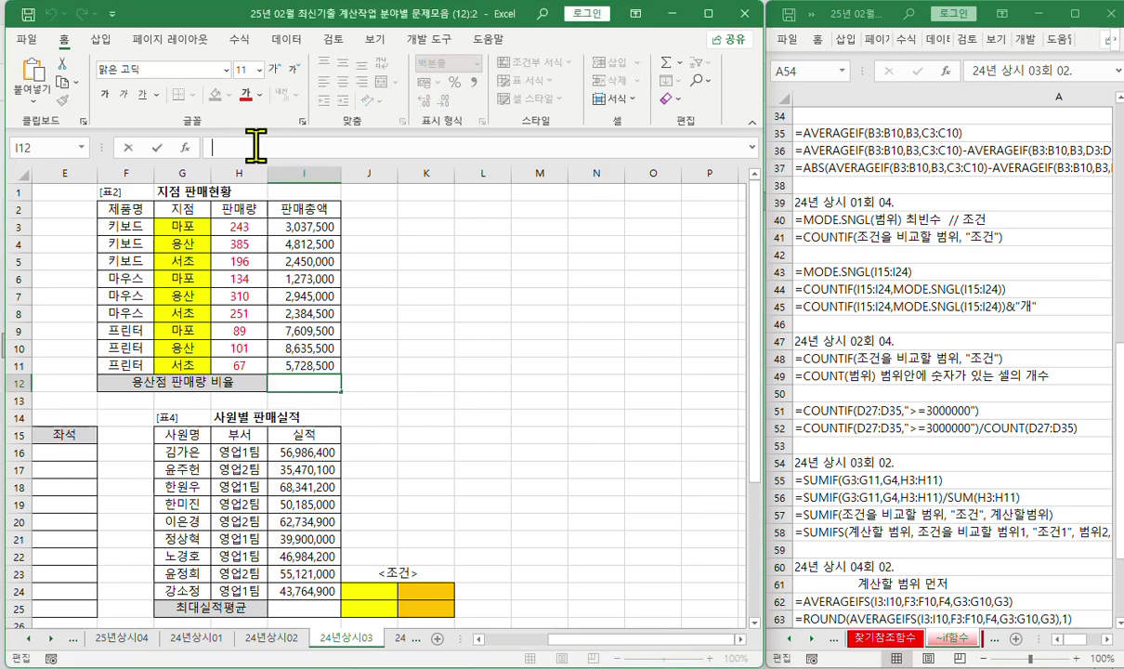
{"action": "type", "text": "=sum"}
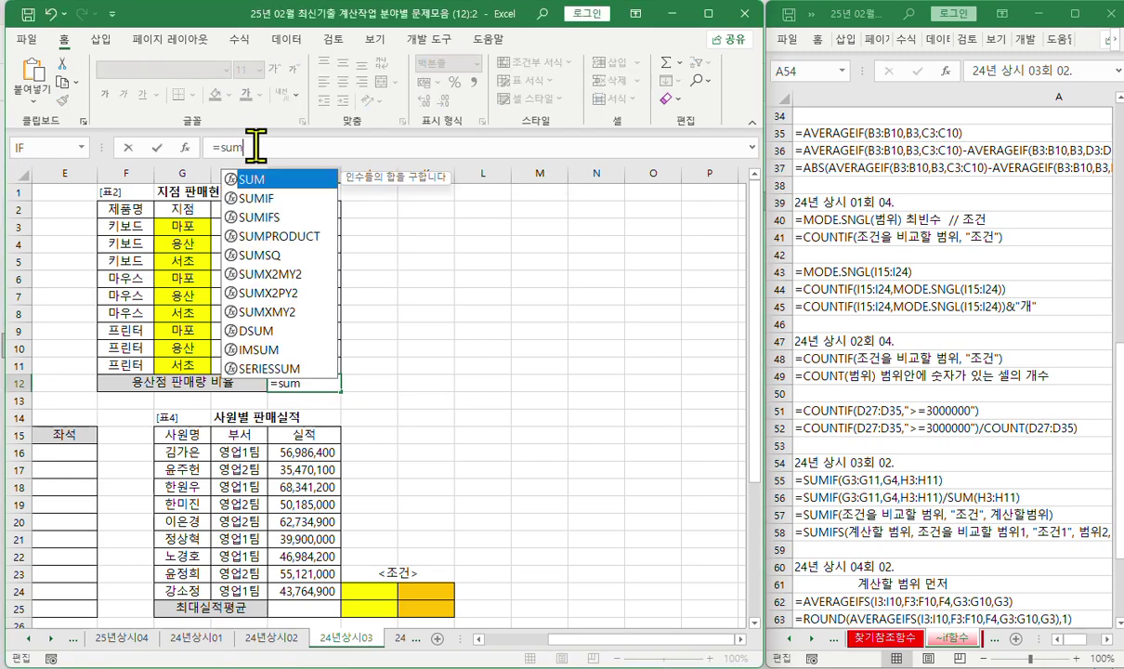
{"action": "key", "text": "Down"}
{"action": "key", "text": "Tab"}
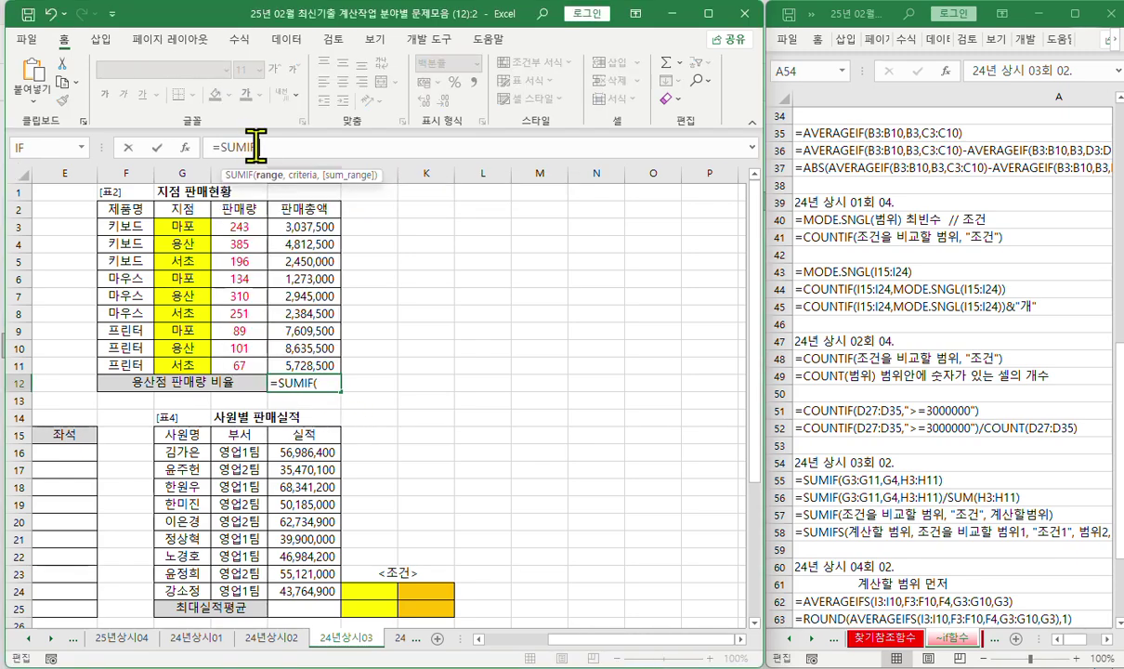
{"action": "left_click", "coordinate": [185, 147]}
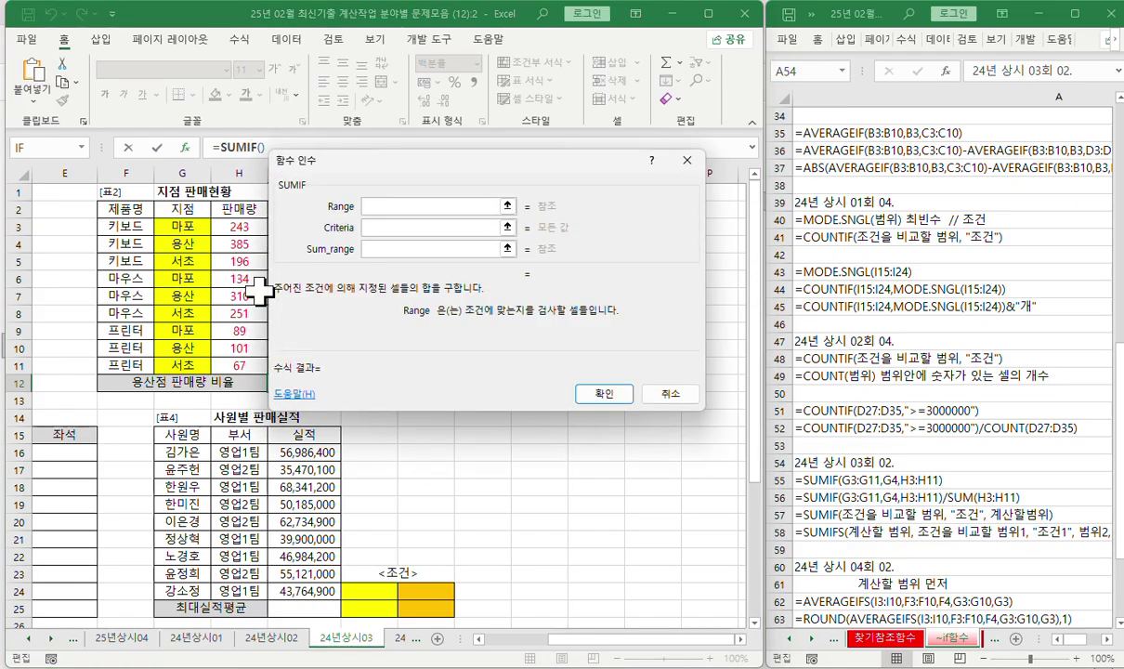
Complete SUMIF with Range G3:G11, Criteria G4 and Sum_range H3:H11 to total the 용산 branch's 판매량
{"action": "left_click_drag", "start_coordinate": [178, 224], "coordinate": [196, 363]}
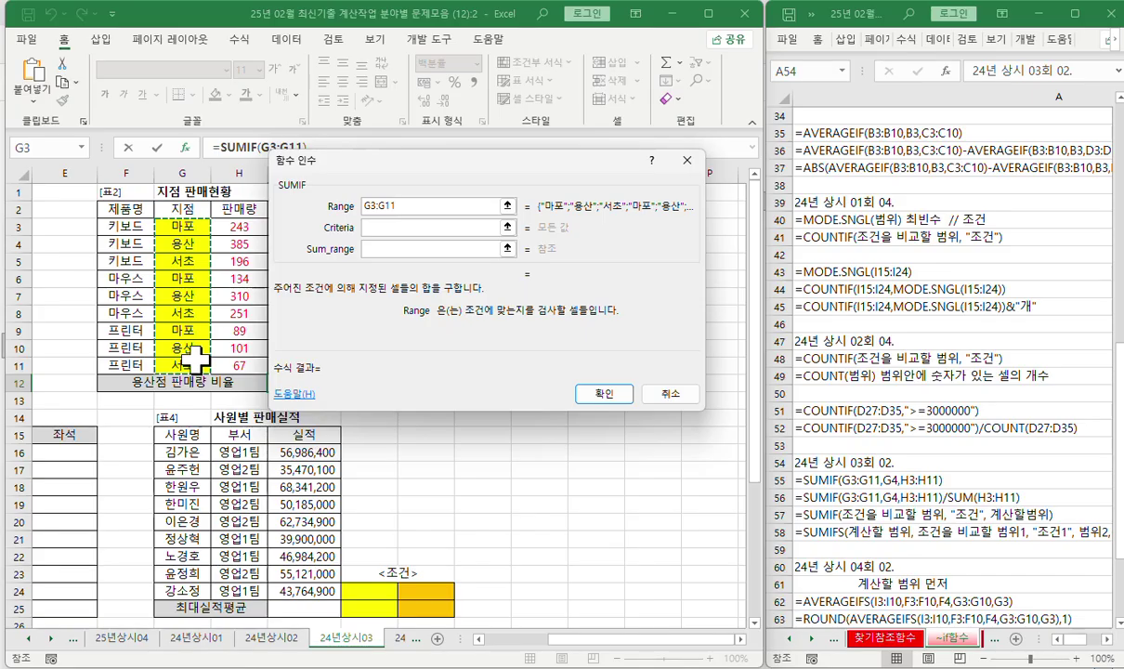
{"action": "left_click", "coordinate": [376, 227]}
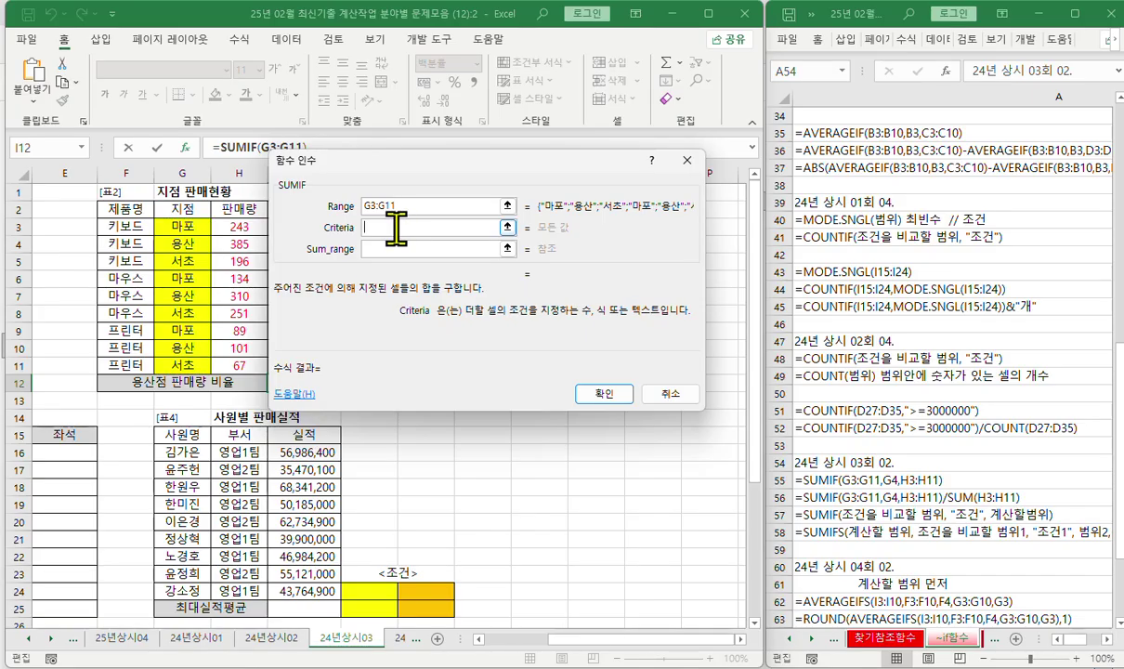
{"action": "left_click", "coordinate": [183, 245]}
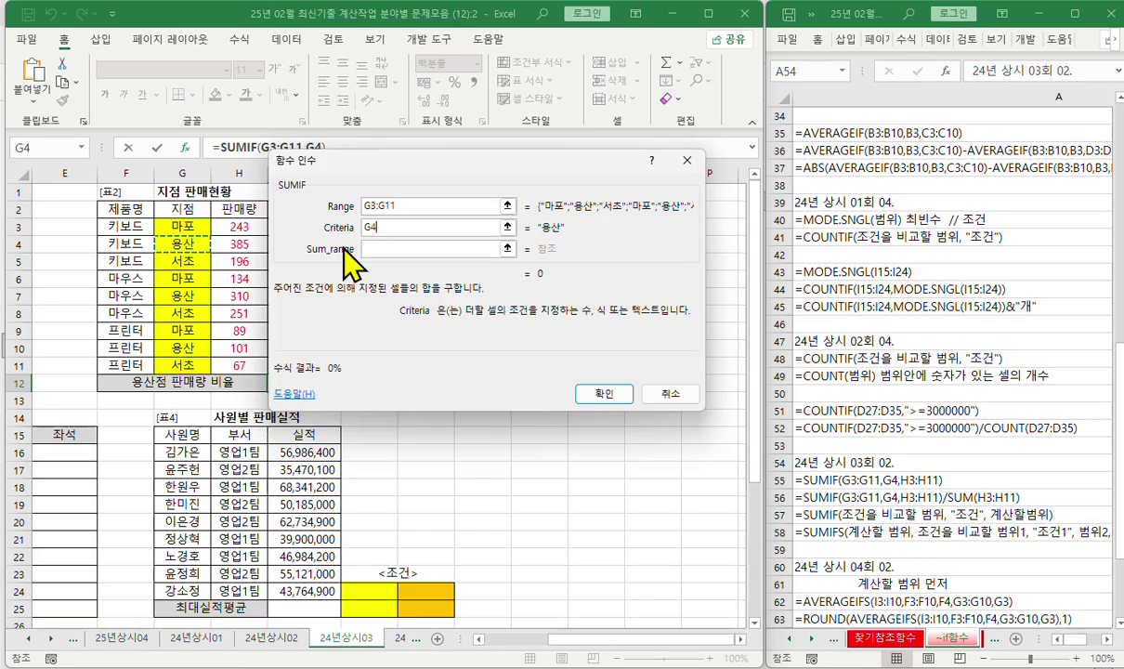
{"action": "left_click", "coordinate": [425, 249]}
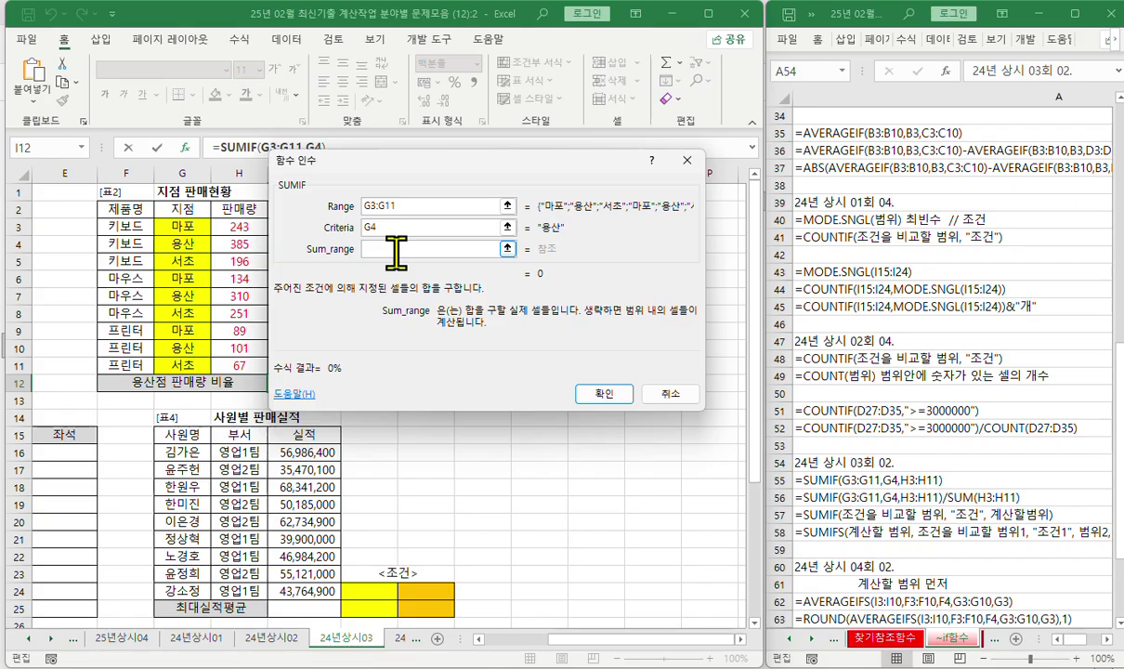
{"action": "left_click_drag", "start_coordinate": [237, 225], "coordinate": [243, 356]}
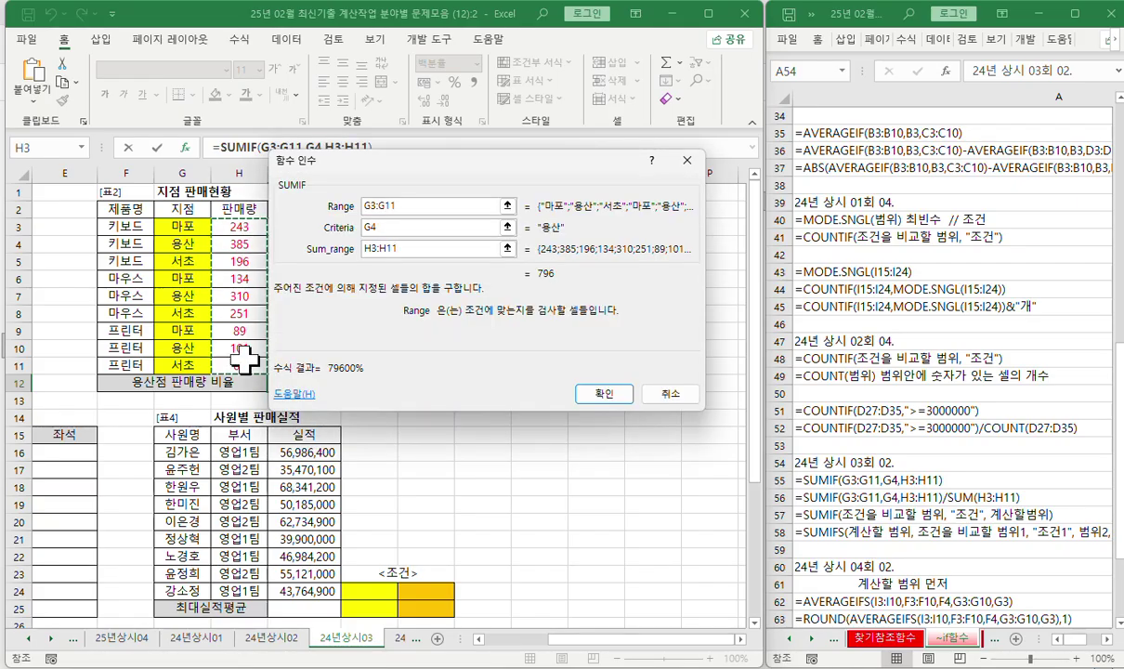
{"action": "left_click", "coordinate": [595, 397]}
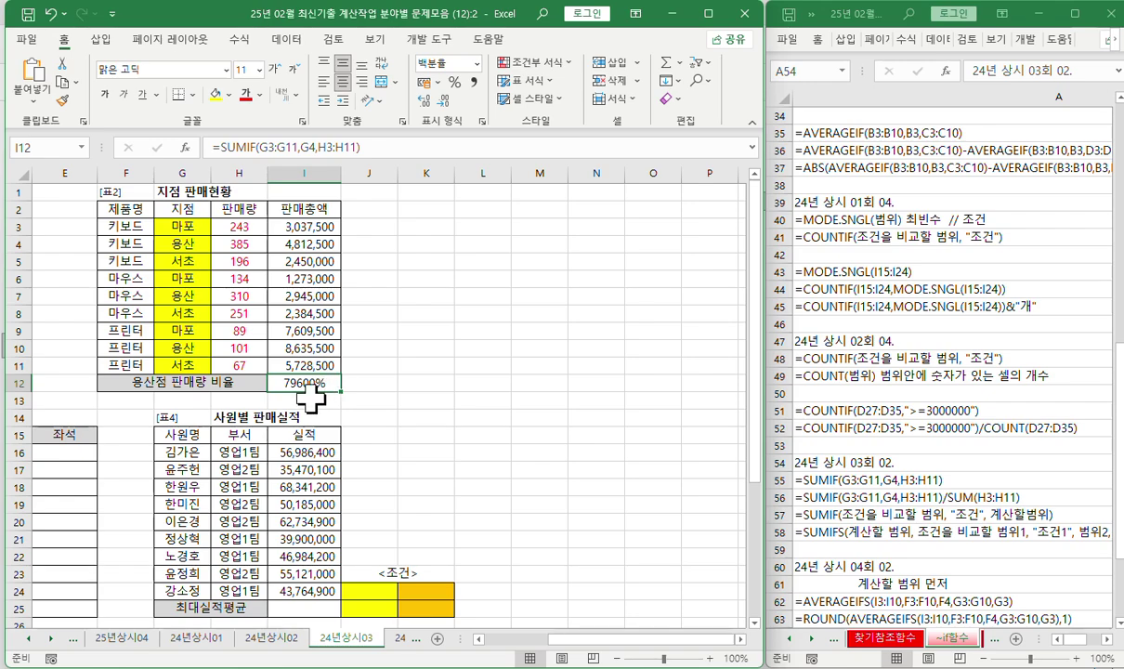
Divide the SUMIF formula in I12 by SUM(H3:H11), accept the closing-parenthesis correction and reselect the cell
{"action": "left_click", "coordinate": [398, 144]}
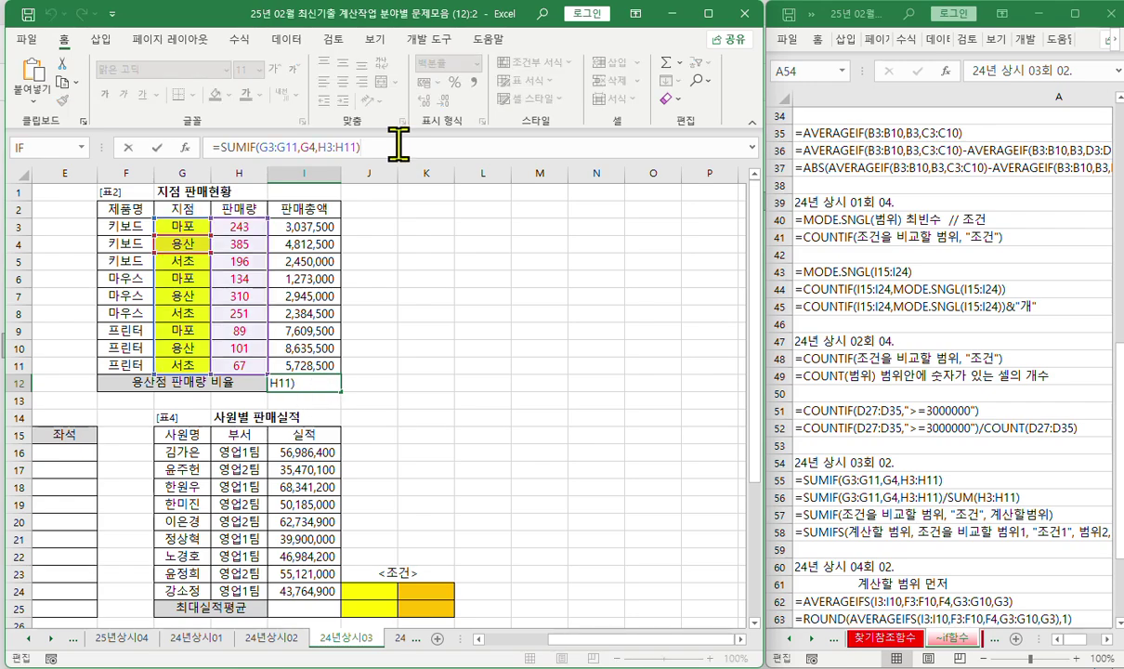
{"action": "type", "text": "/sum"}
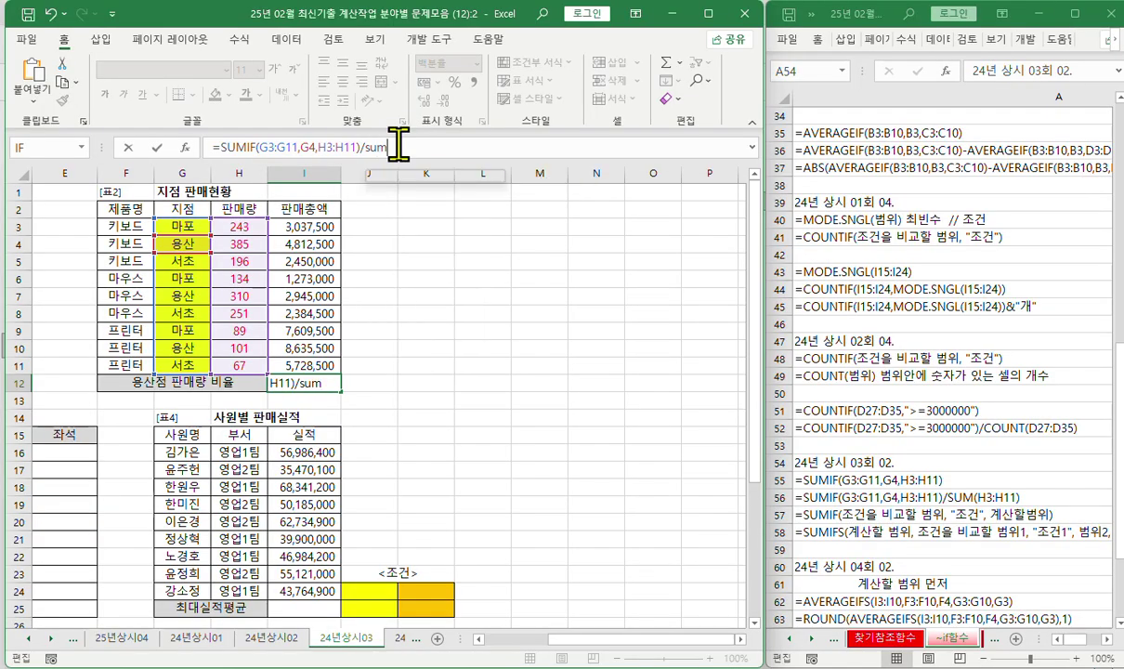
{"action": "key", "text": "Tab"}
{"action": "left_click_drag", "start_coordinate": [243, 225], "coordinate": [247, 366]}
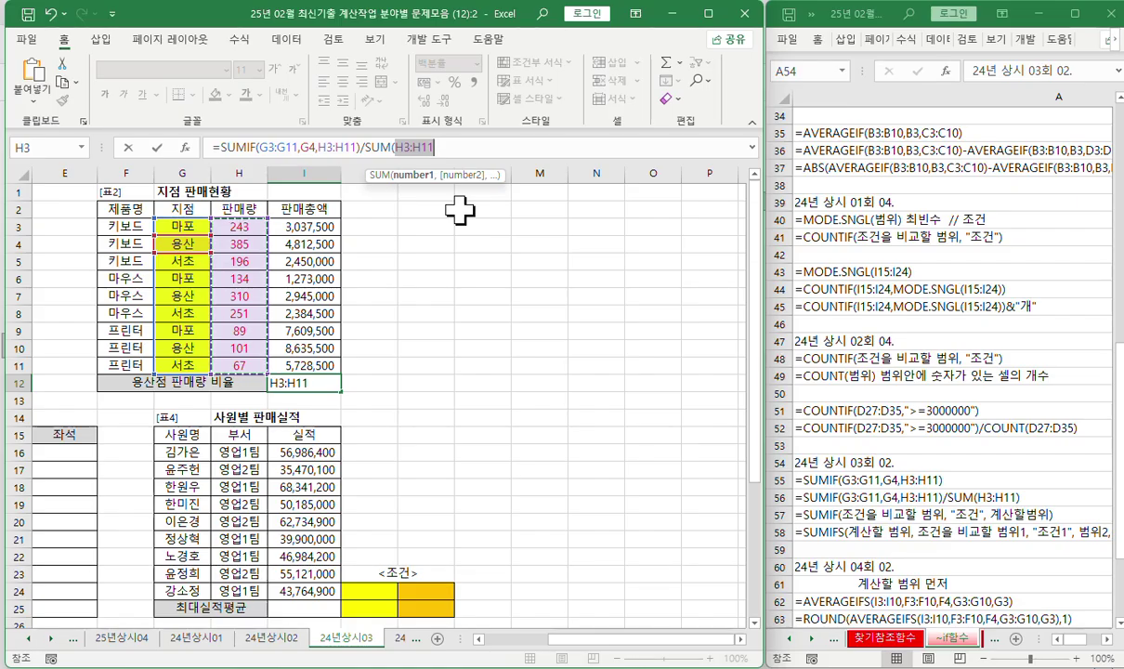
{"action": "key", "text": "Return"}
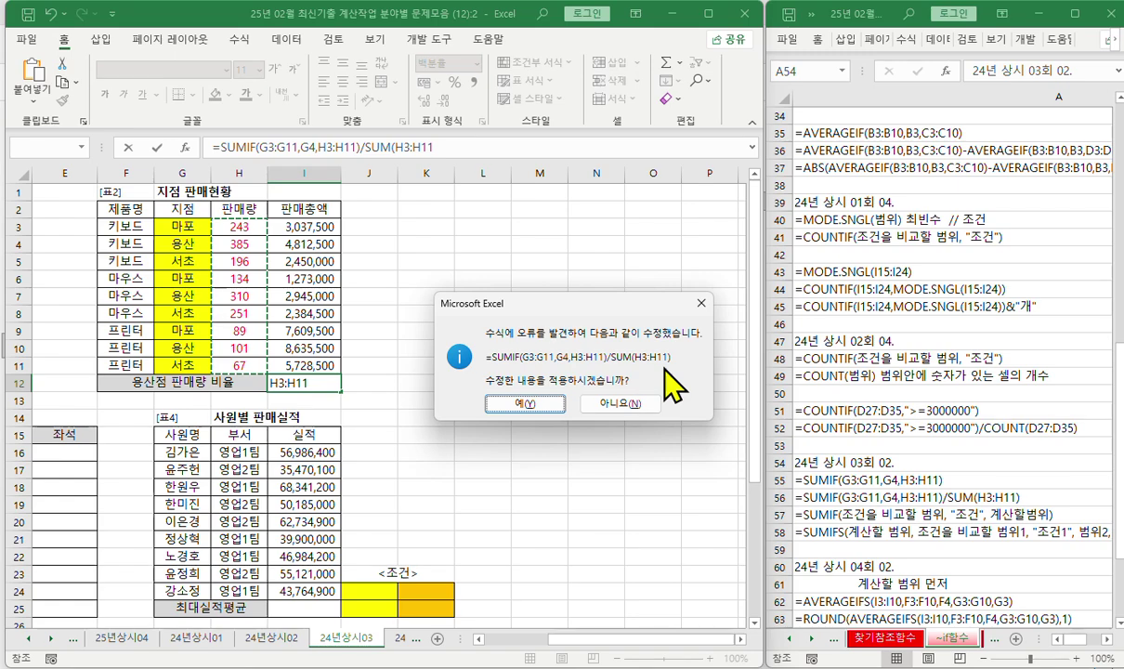
{"action": "left_click", "coordinate": [524, 402]}
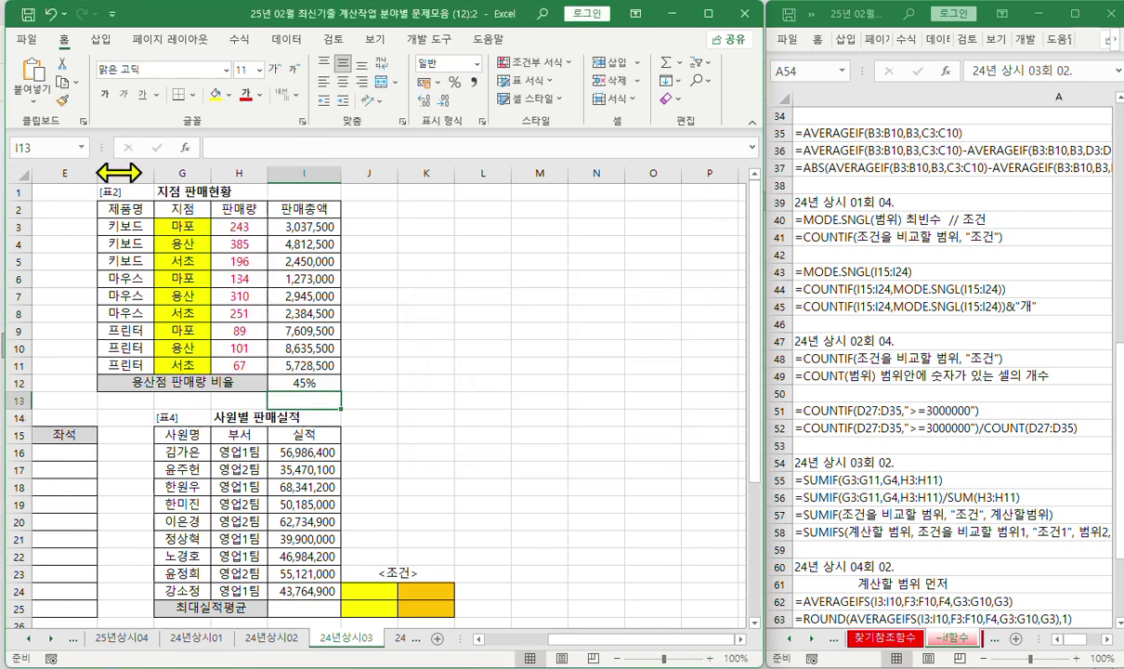
{"action": "left_click", "coordinate": [283, 381]}
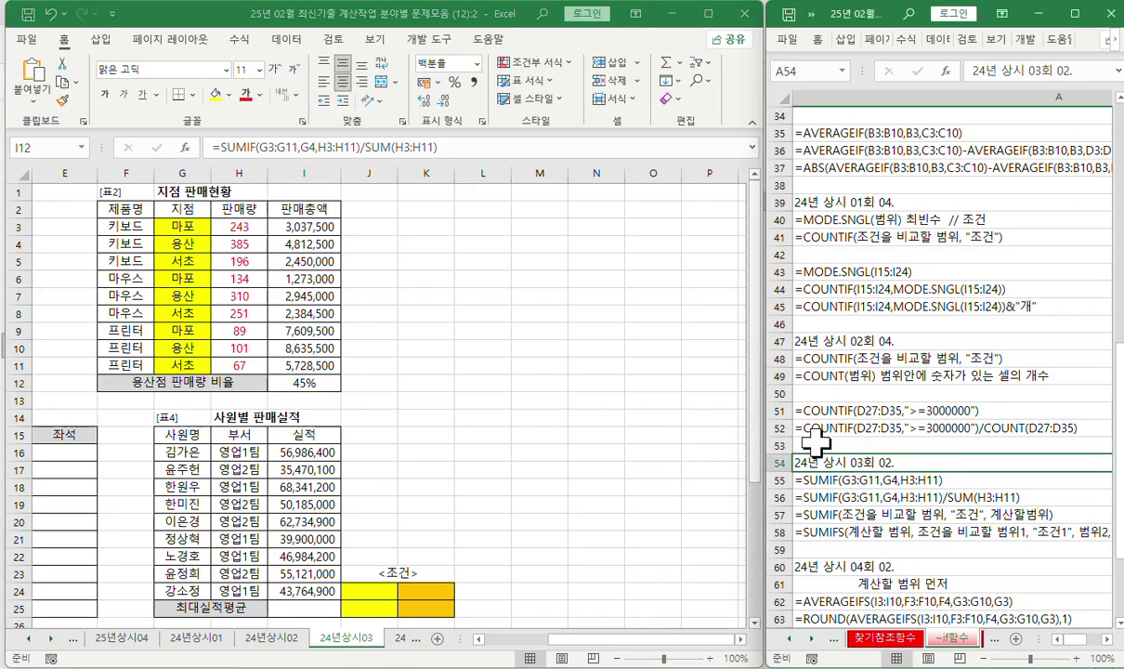
Select the 24년 상시 04회 02 heading in the notes workbook, and select J10 under 대전수비수 평점 평균 on sheet 24년상시04
{"action": "scroll", "coordinate": [813, 446], "scroll_direction": "down", "scroll_amount": 5}
{"action": "scroll", "coordinate": [848, 406], "scroll_direction": "down", "scroll_amount": 1}
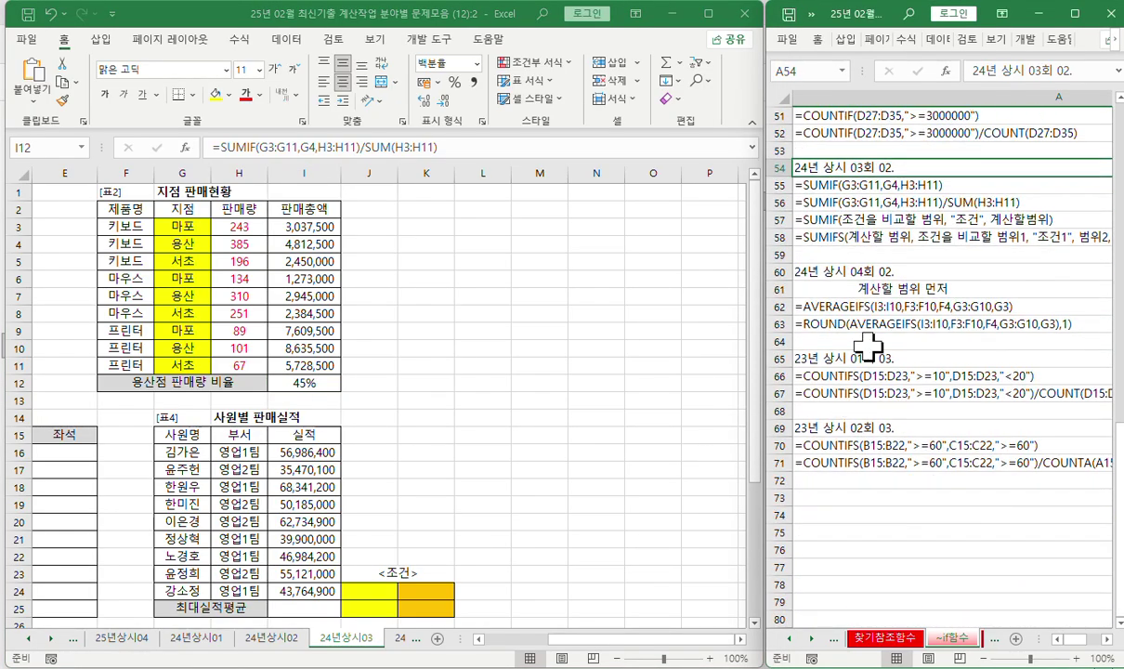
{"action": "left_click", "coordinate": [840, 272]}
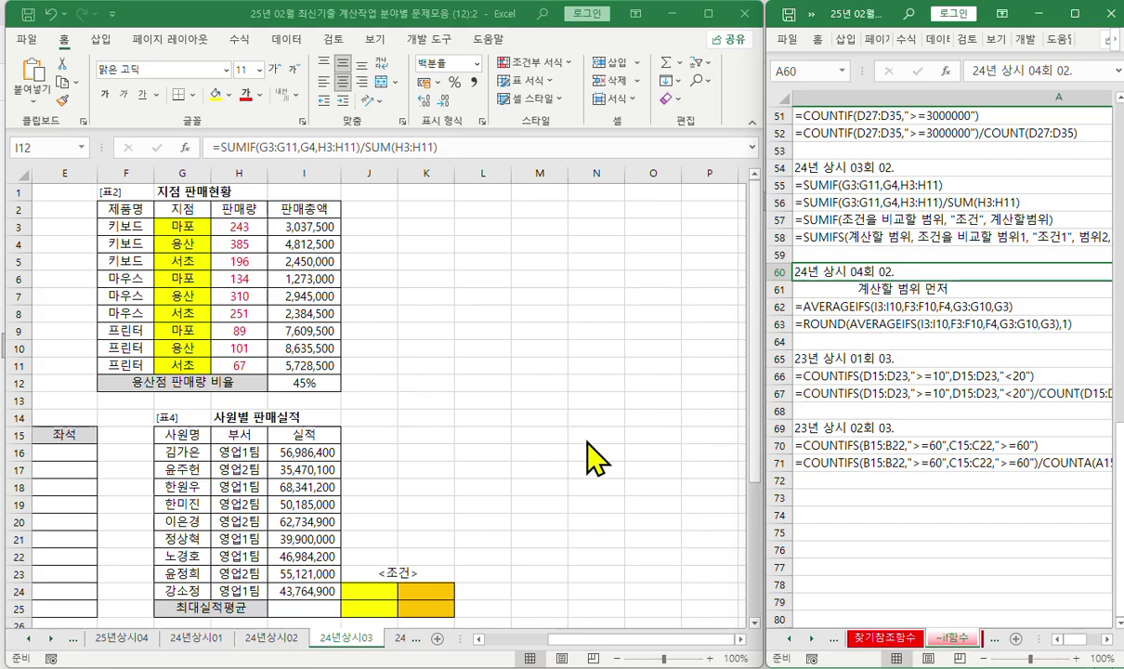
{"action": "left_click", "coordinate": [402, 640]}
{"action": "scroll", "coordinate": [320, 483], "scroll_direction": "up", "scroll_amount": 8}
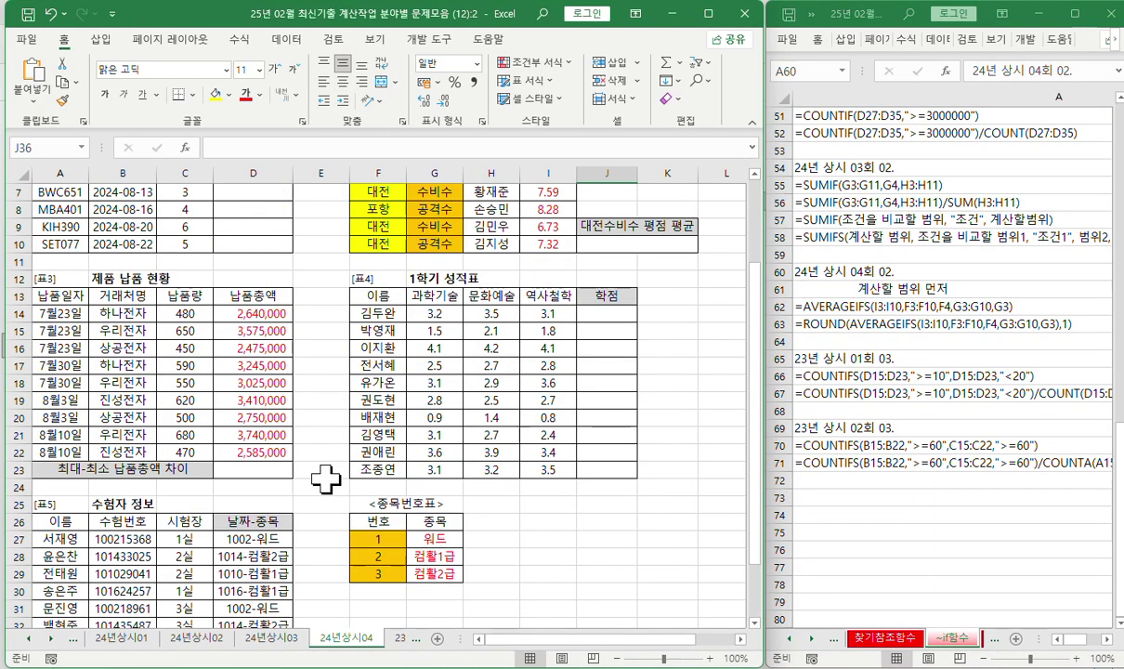
{"action": "left_click", "coordinate": [740, 639]}
{"action": "left_click", "coordinate": [741, 639]}
{"action": "left_click", "coordinate": [339, 327]}
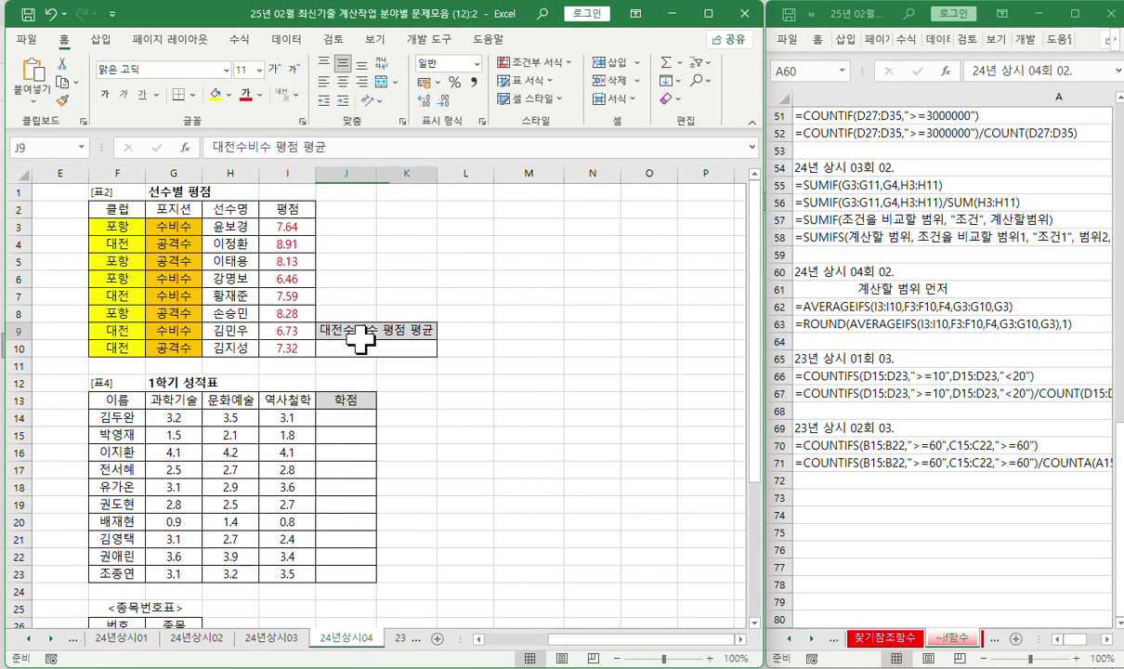
{"action": "left_click", "coordinate": [385, 348]}
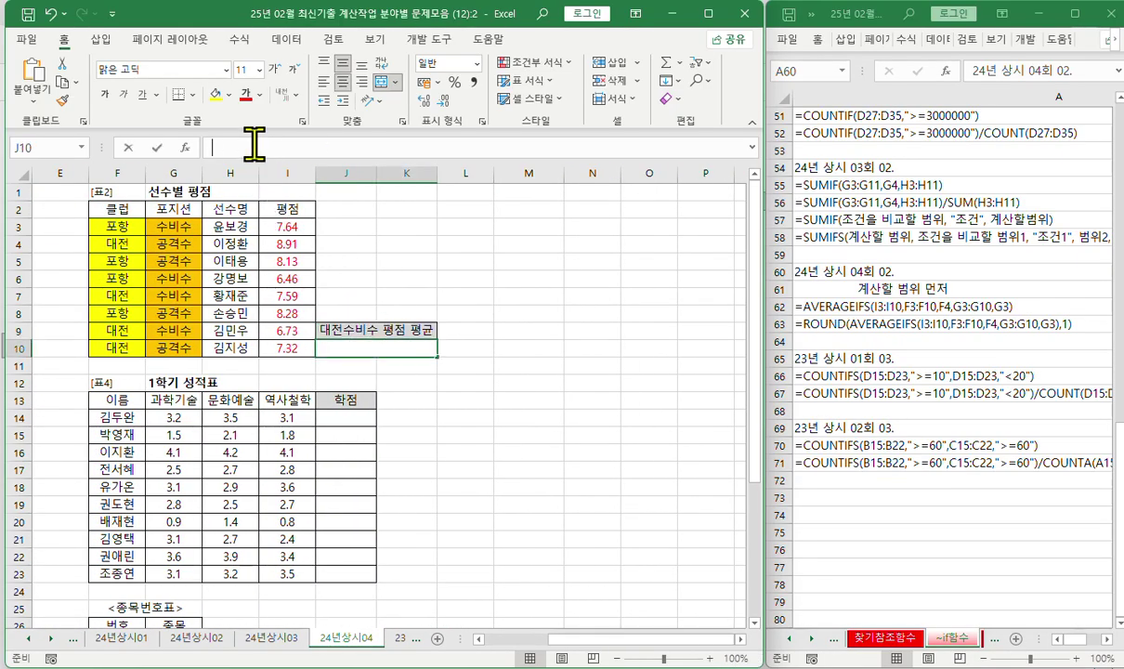
Start an AVERAGEIFS formula in J10 and open its function arguments
{"action": "key", "text": "F2"}
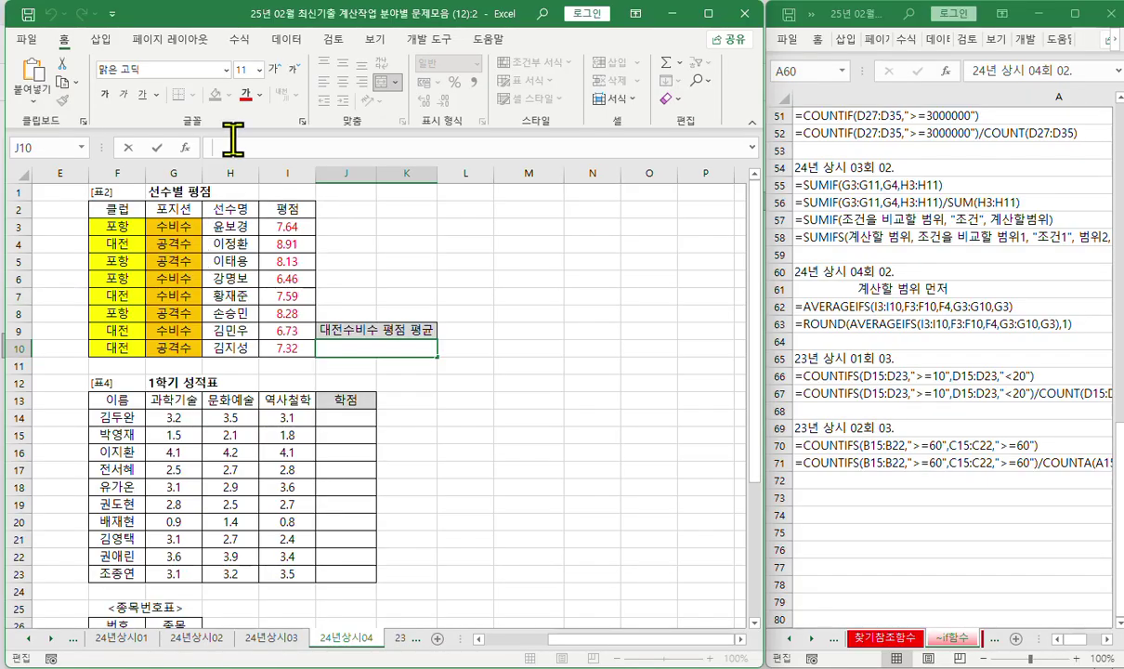
{"action": "type", "text": "=av"}
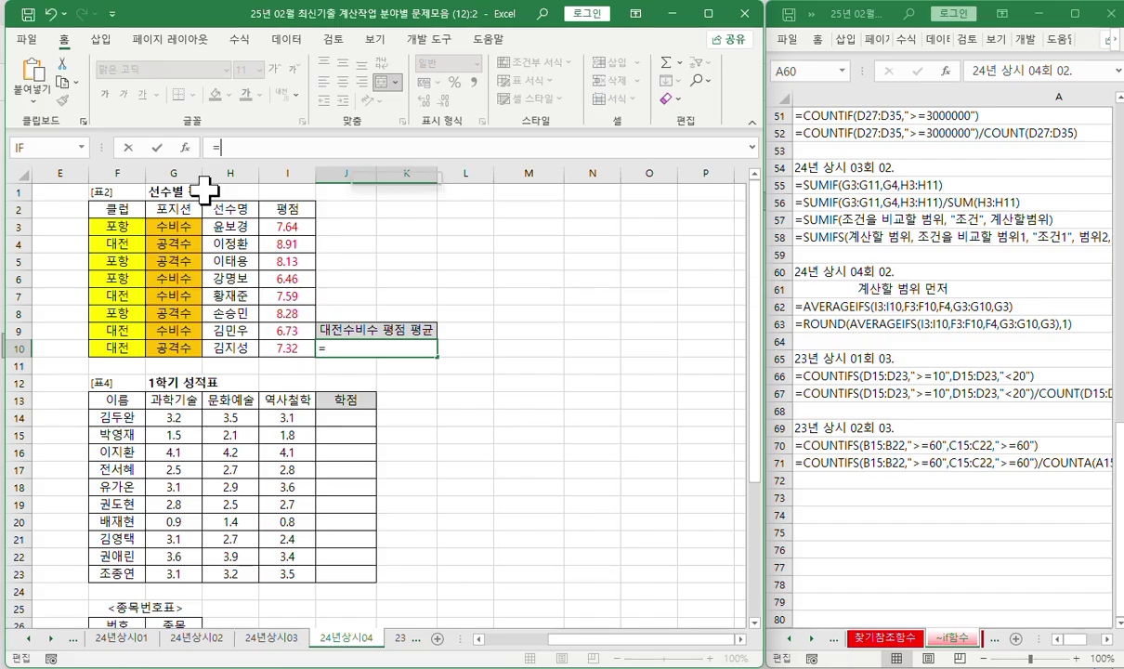
{"action": "key", "text": "Down"}
{"action": "key", "text": "Down"}
{"action": "key", "text": "Down"}
{"action": "key", "text": "Down"}
{"action": "key", "text": "Tab"}
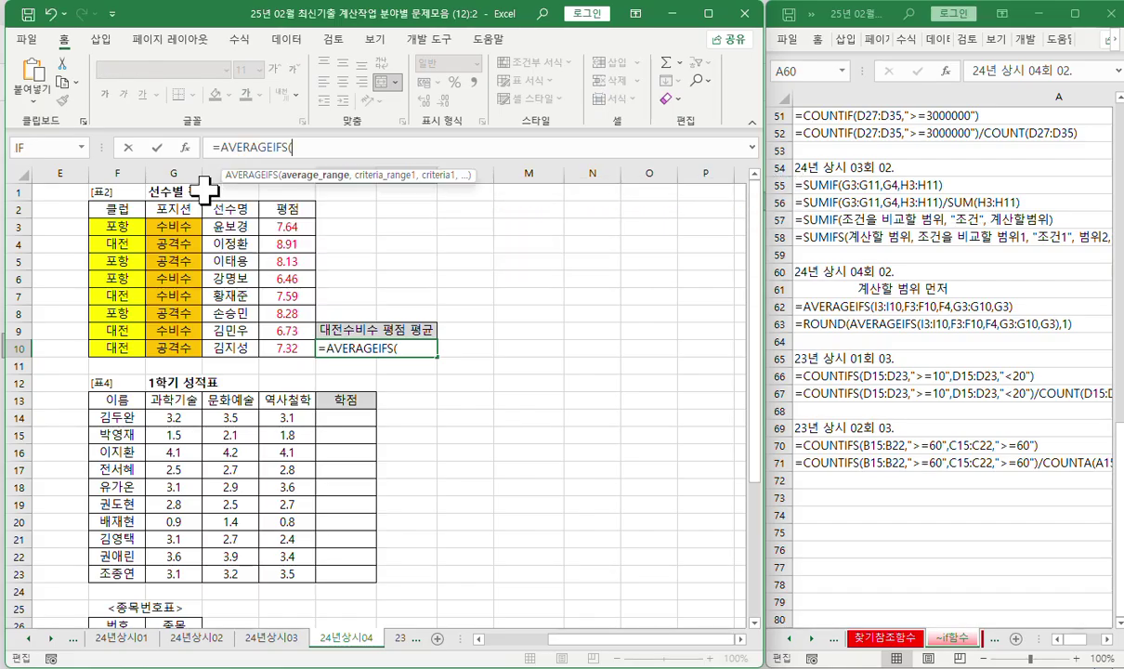
{"action": "left_click", "coordinate": [185, 148]}
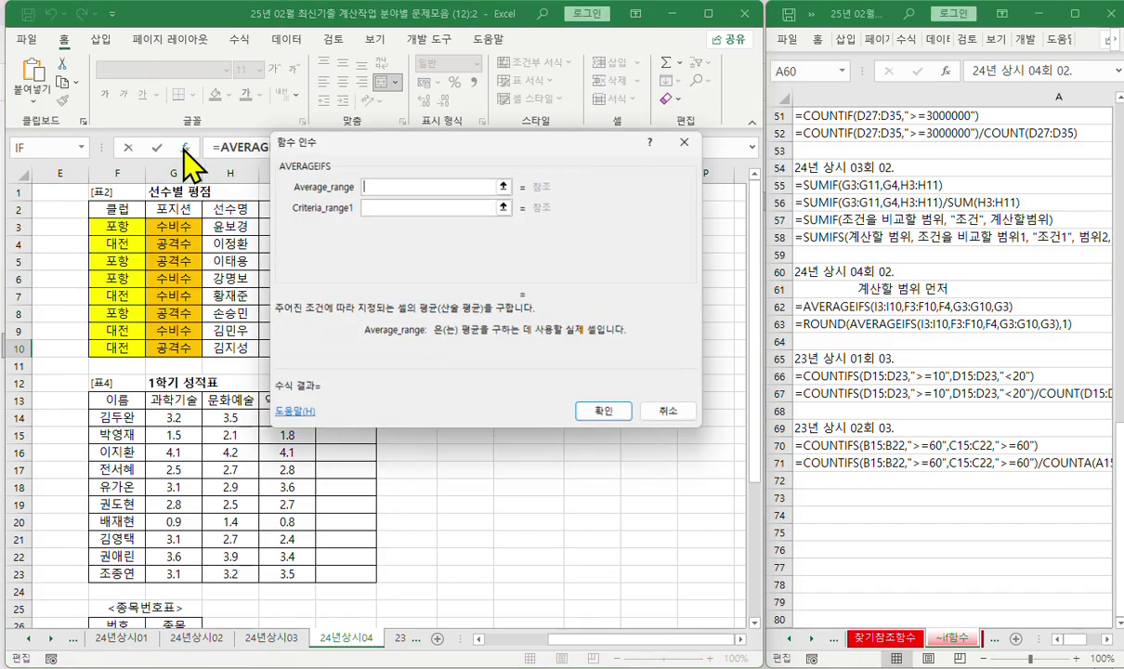
Set AVERAGEIFS Average_range to I3:I10, Criteria_range1 to F3:F10 and Criteria1 to F4 for the 대전 club
{"action": "left_click_drag", "start_coordinate": [347, 168], "coordinate": [396, 159]}
{"action": "left_click_drag", "start_coordinate": [288, 225], "coordinate": [292, 350]}
{"action": "left_click", "coordinate": [429, 203]}
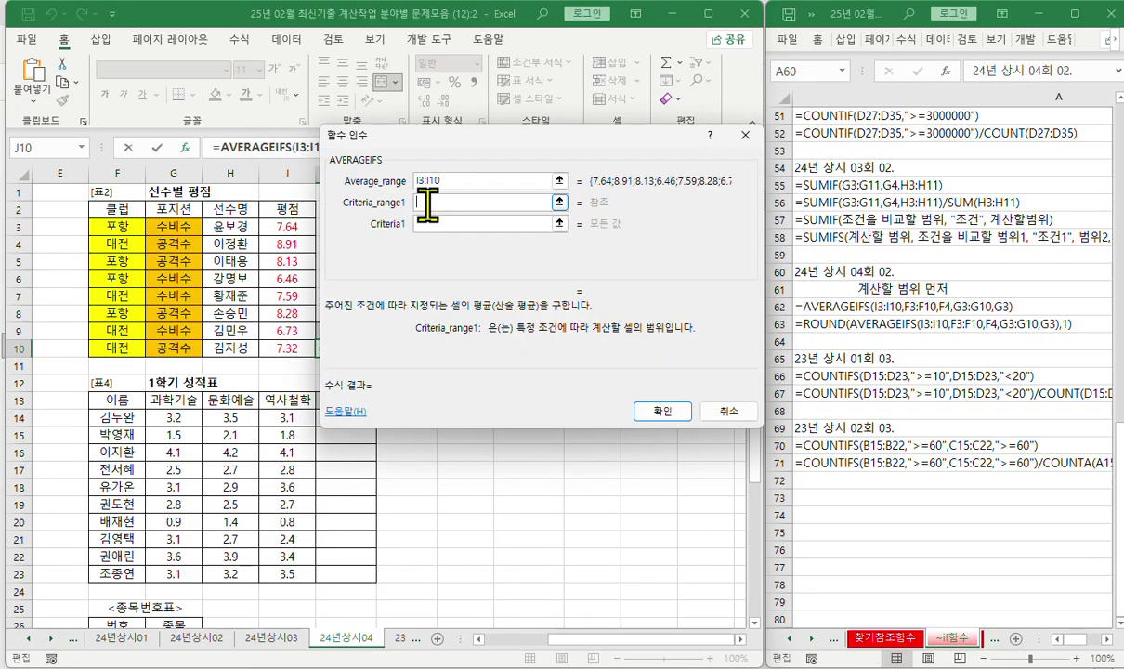
{"action": "left_click_drag", "start_coordinate": [123, 224], "coordinate": [123, 346]}
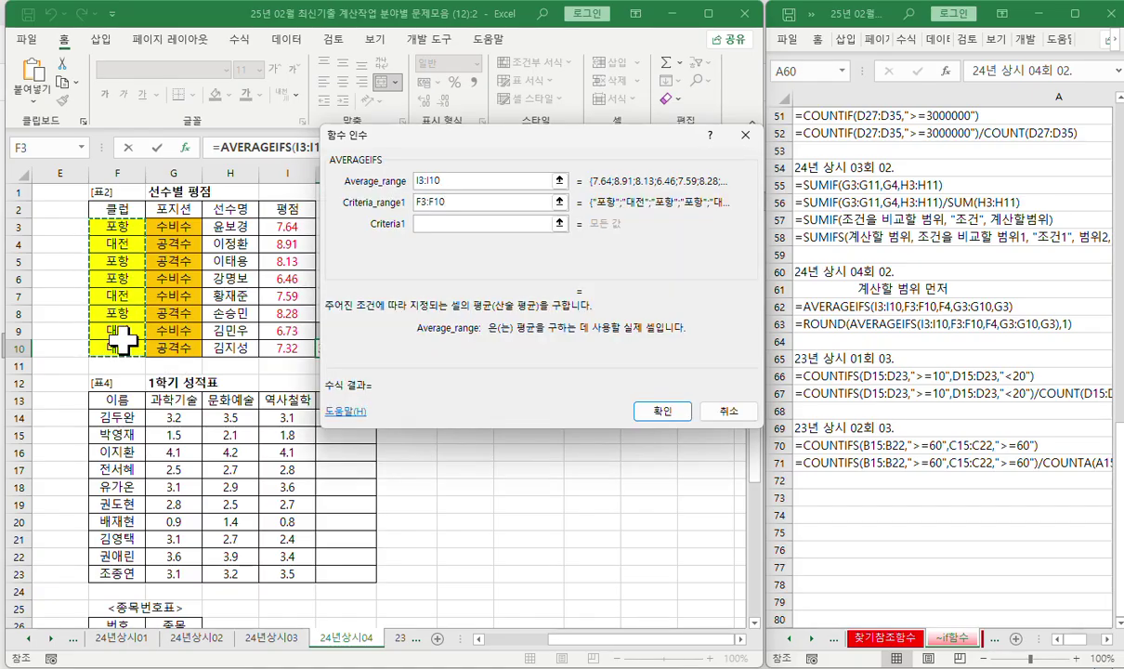
{"action": "left_click", "coordinate": [112, 245]}
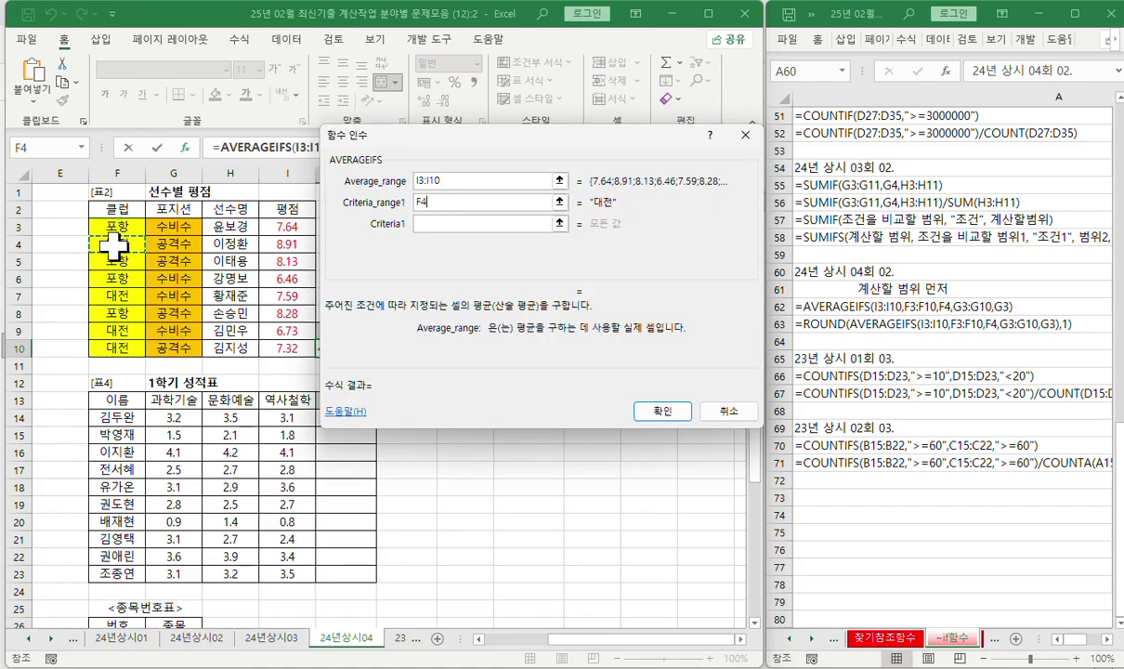
{"action": "left_click_drag", "start_coordinate": [107, 225], "coordinate": [111, 347]}
{"action": "left_click", "coordinate": [428, 225]}
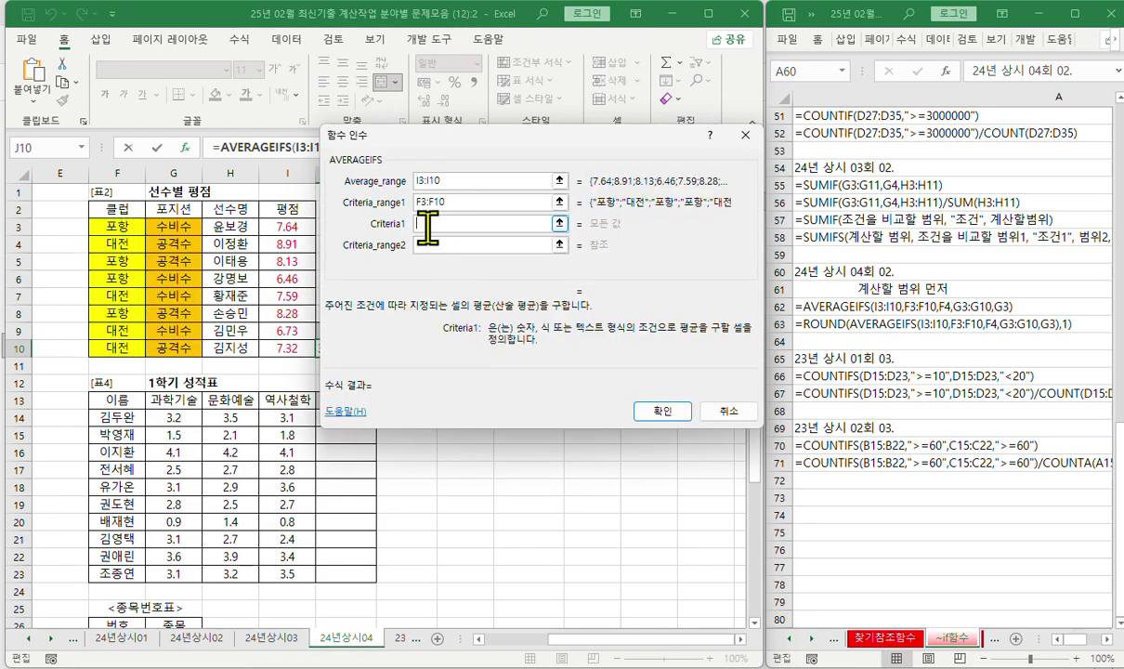
{"action": "left_click", "coordinate": [126, 244]}
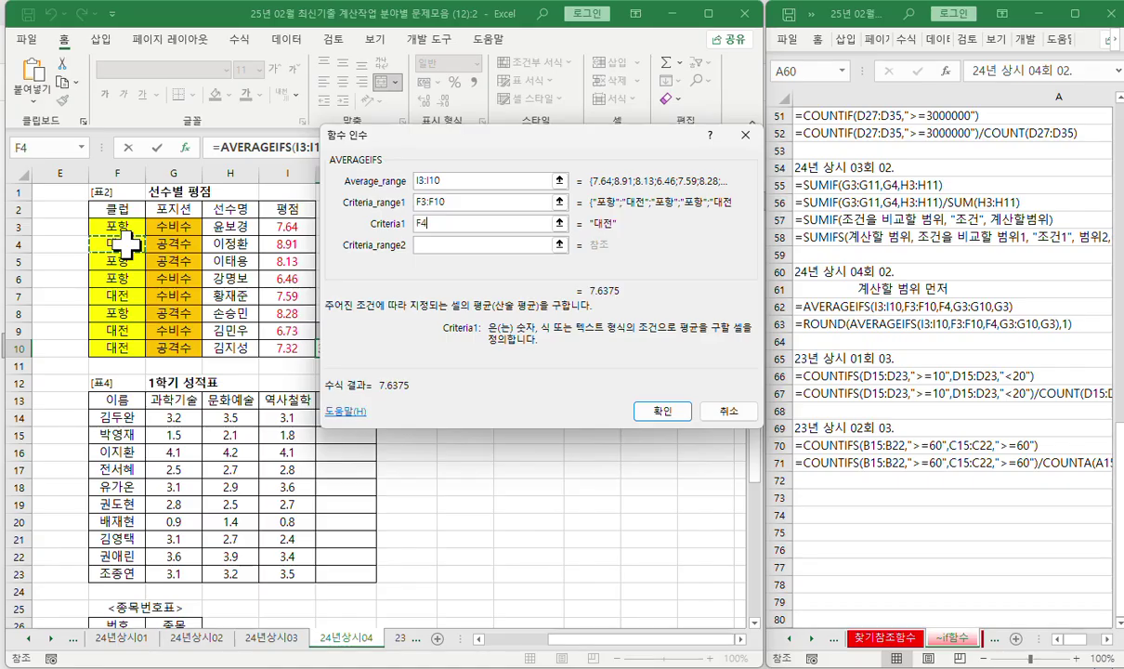
Add the second AVERAGEIFS condition with Criteria_range2 G3:G10 and Criteria2 G3 for the 수비수 position
{"action": "left_click", "coordinate": [433, 245]}
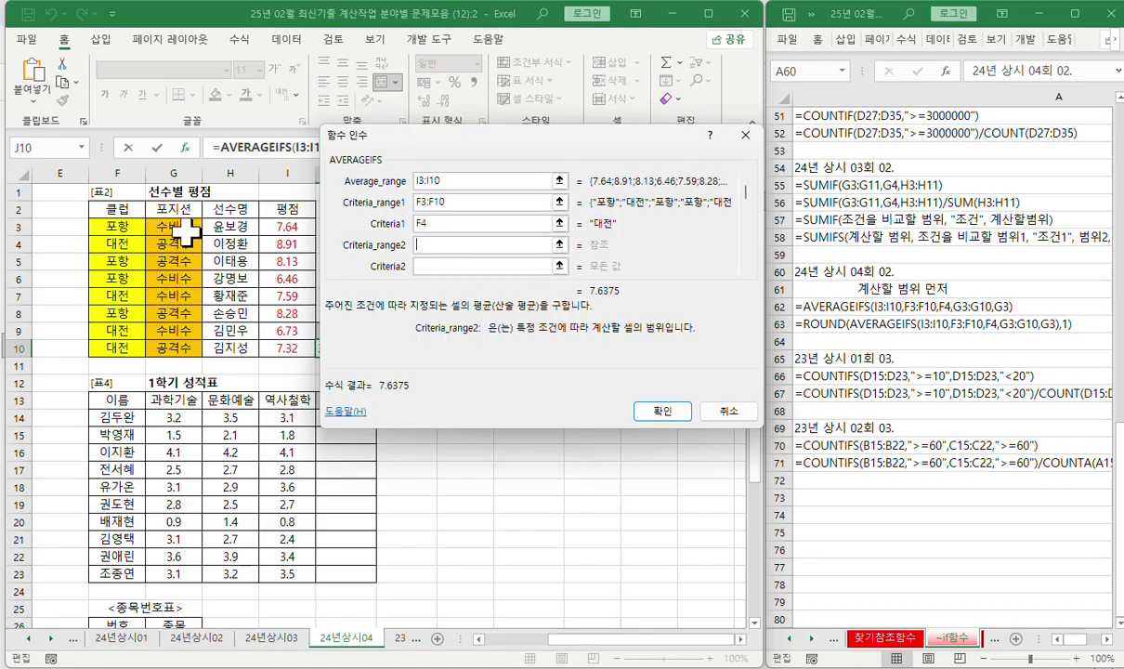
{"action": "left_click_drag", "start_coordinate": [179, 226], "coordinate": [179, 347]}
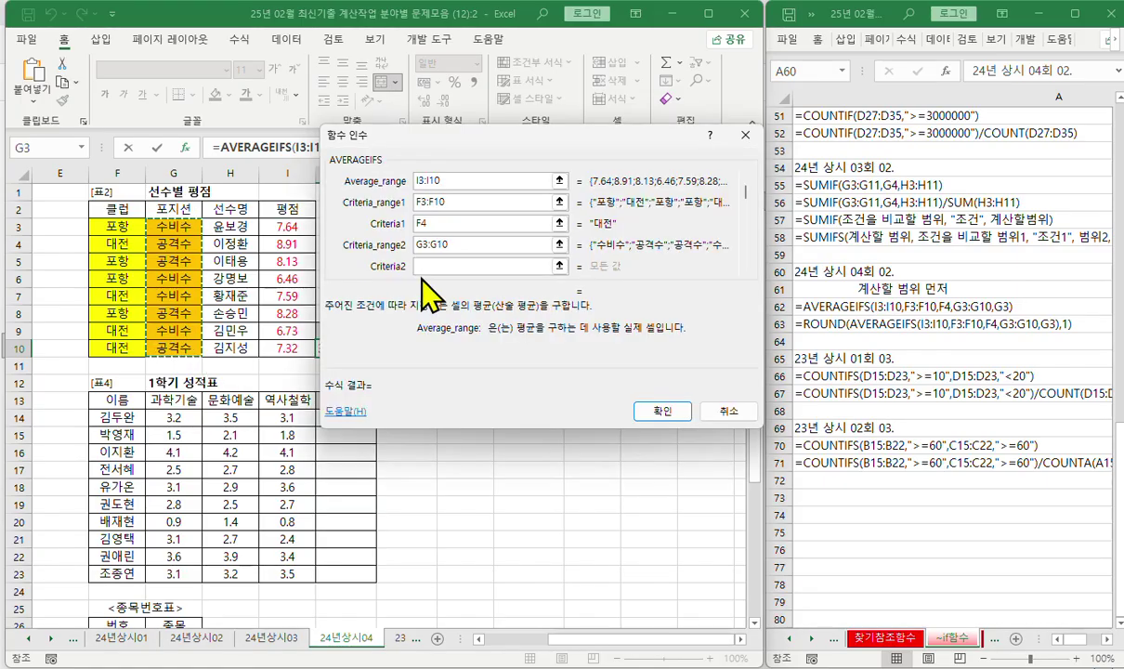
{"action": "left_click", "coordinate": [421, 267]}
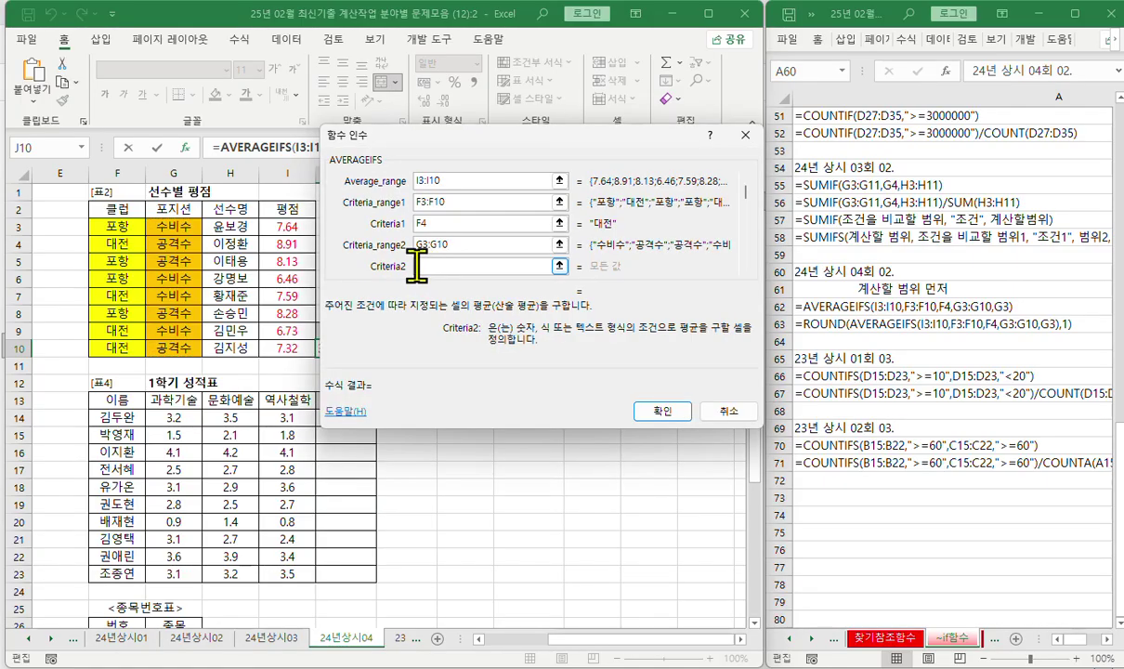
{"action": "left_click", "coordinate": [172, 226]}
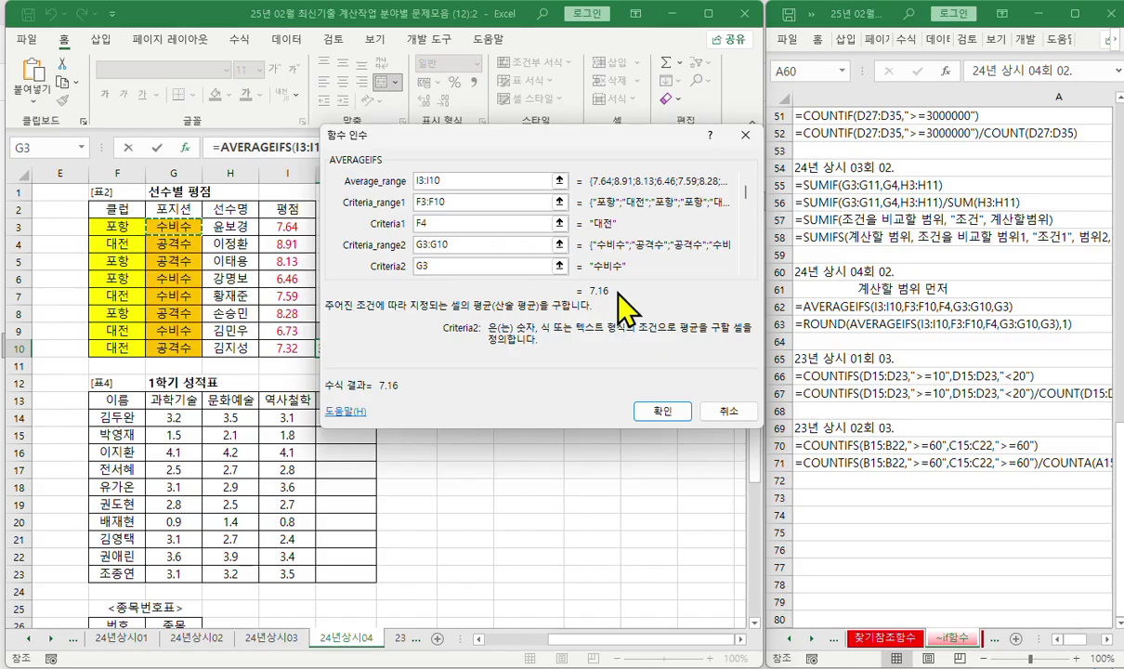
Confirm the AVERAGEIFS formula in J10 and wrap it in ROUND with Num_digits 1
{"action": "left_click", "coordinate": [654, 413]}
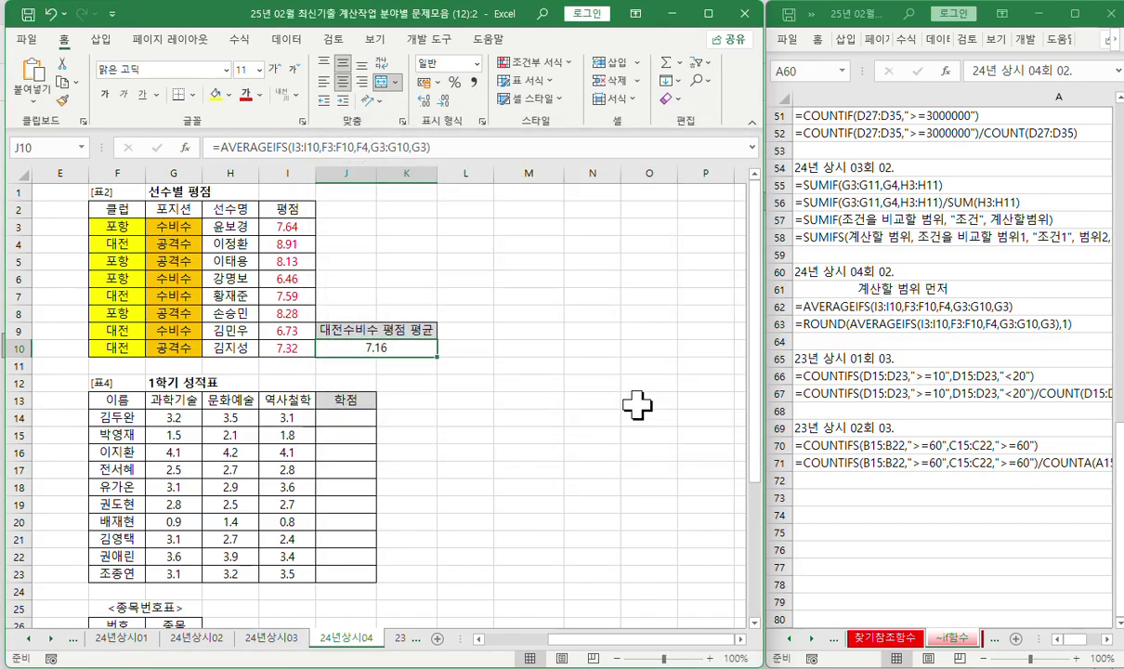
{"action": "left_click", "coordinate": [226, 148]}
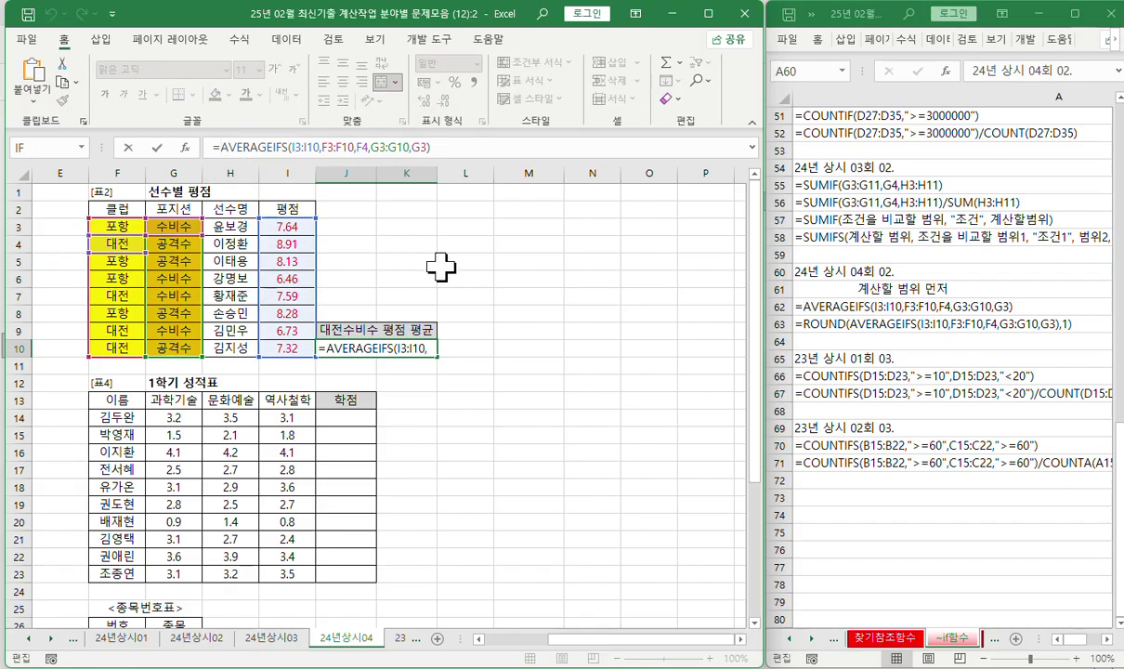
{"action": "type", "text": "rou"}
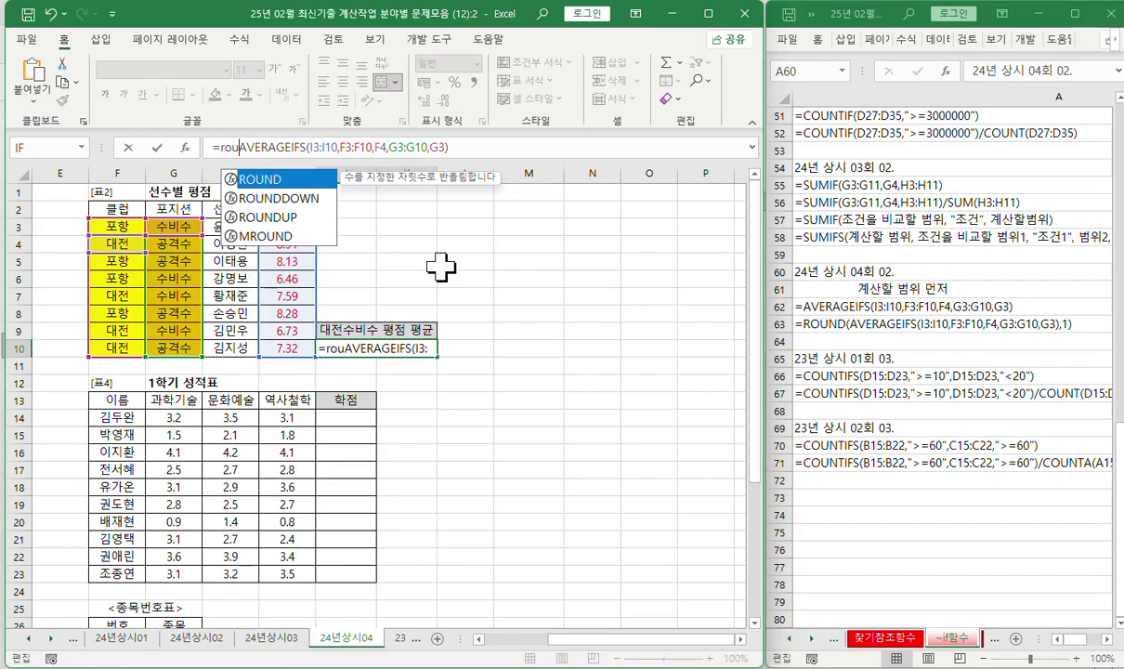
{"action": "key", "text": "Tab"}
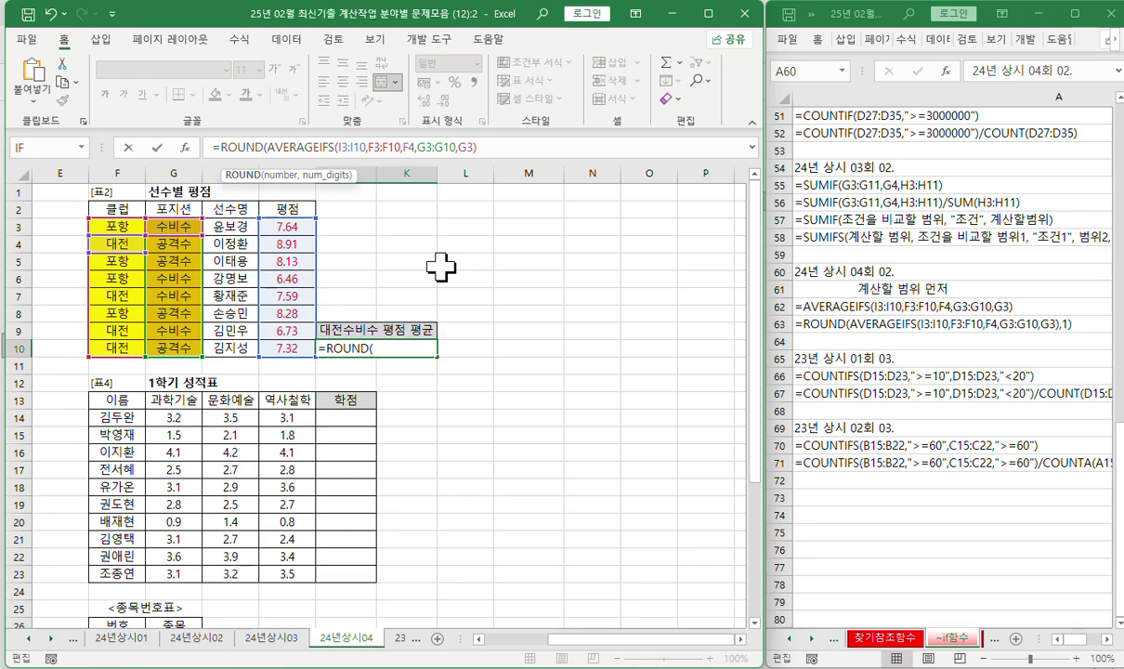
{"action": "key", "text": "ctrl+a"}
{"action": "key", "text": "Tab"}
{"action": "type", "text": "1"}
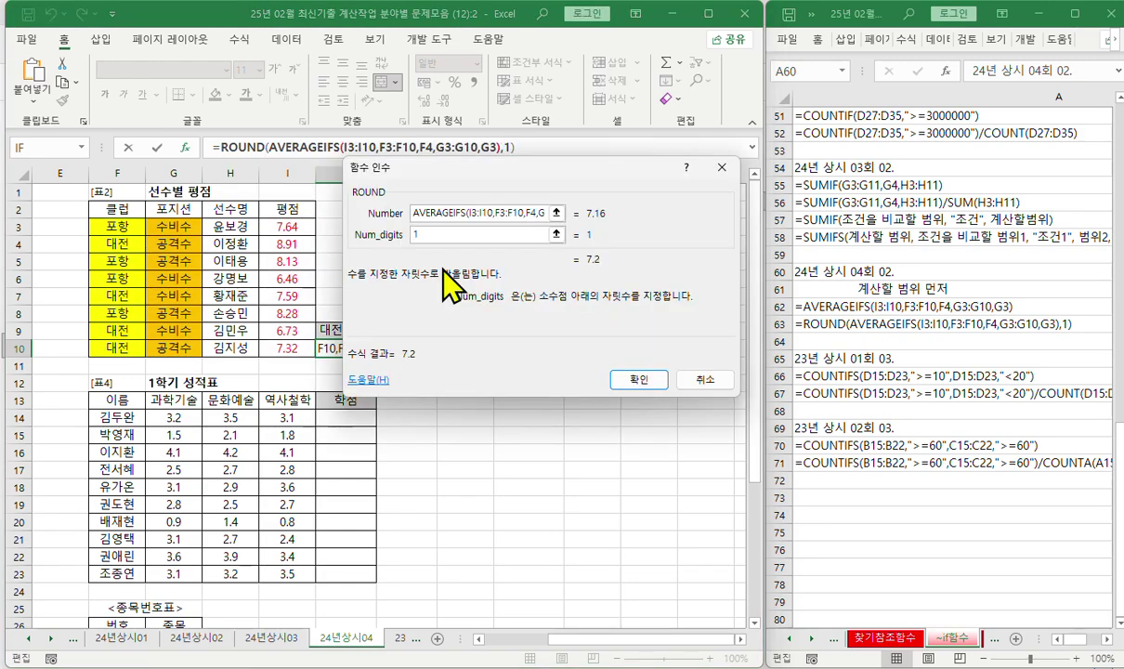
{"action": "key", "text": "Return"}
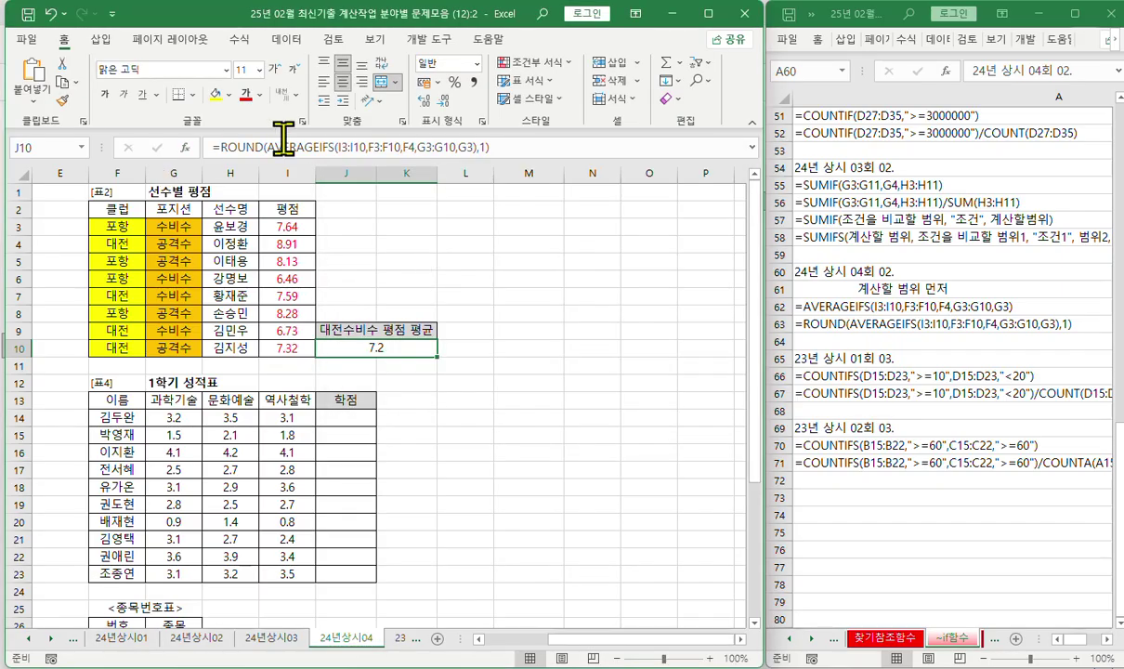
Go to sheet 23년상시01 and select E24, the result cell for 판매량 10 이상 20 미만인 판매 건수 비율
{"action": "key", "text": "ctrl+Page_Down"}
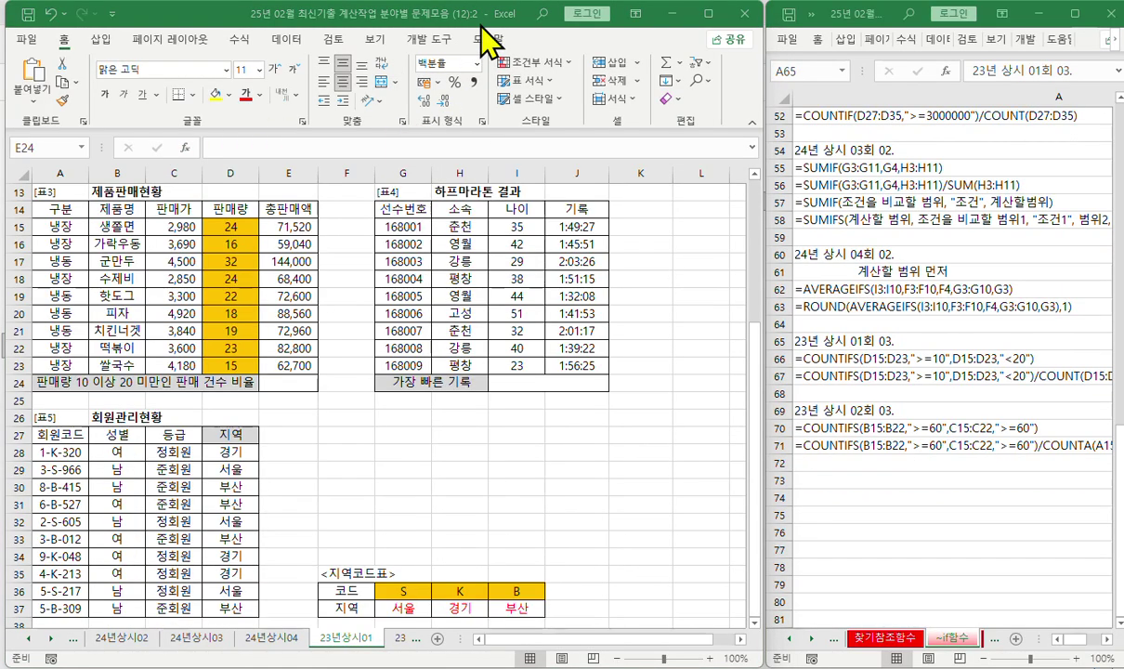
{"action": "left_click", "coordinate": [298, 381]}
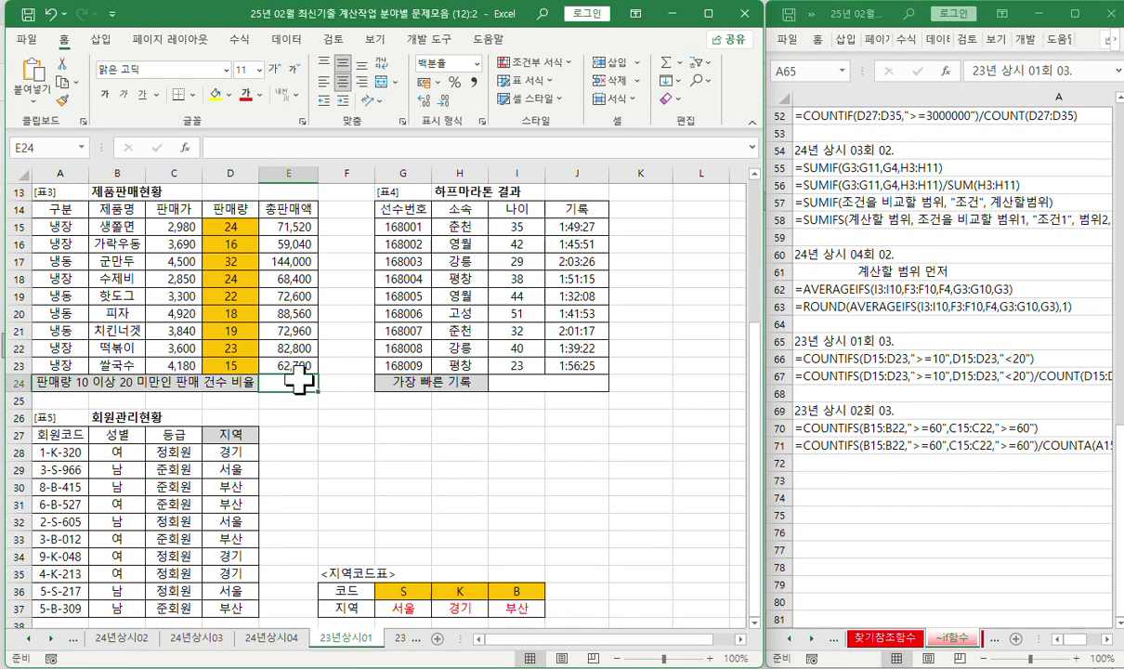
{"action": "left_click_drag", "start_coordinate": [225, 226], "coordinate": [230, 366]}
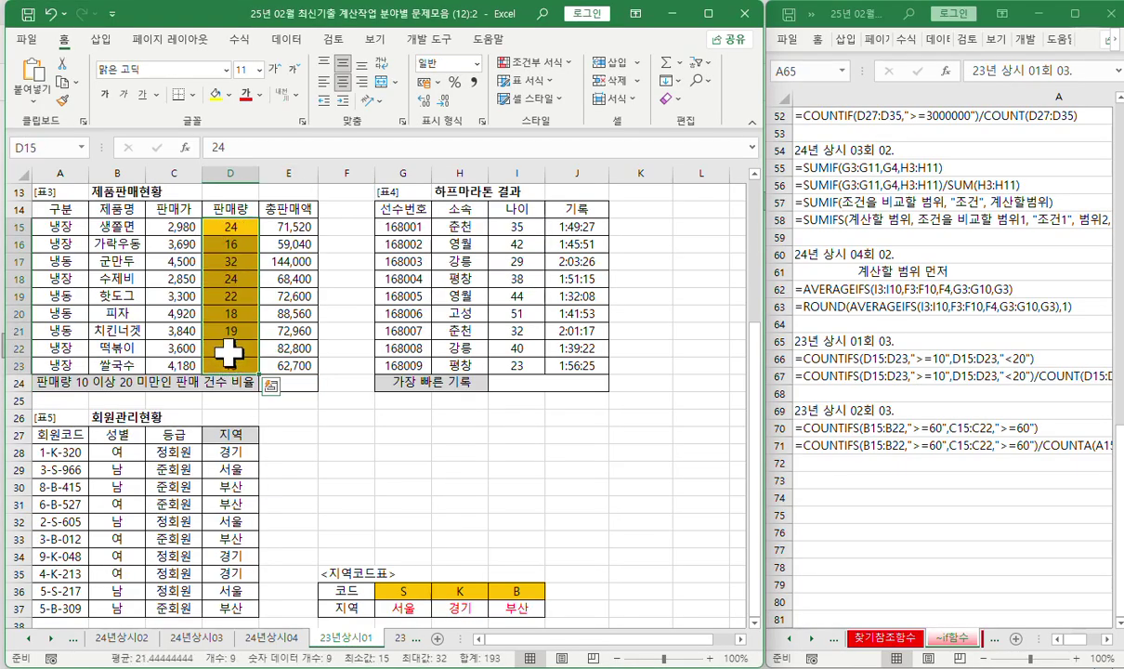
{"action": "left_click", "coordinate": [296, 385]}
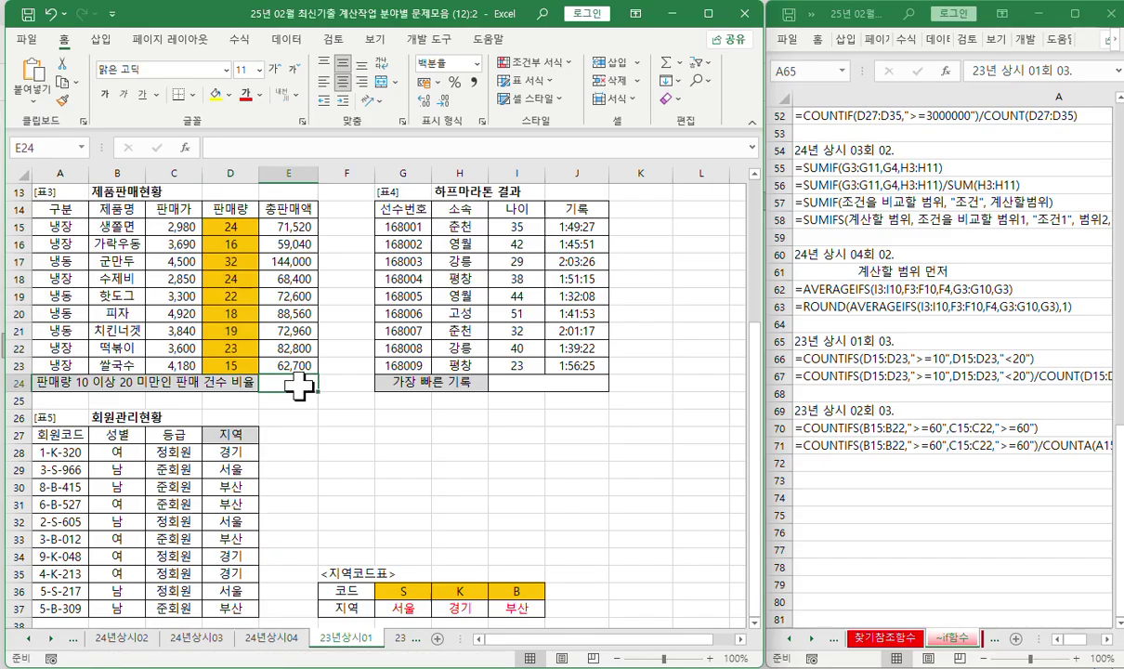
{"action": "left_click_drag", "start_coordinate": [222, 364], "coordinate": [229, 227]}
{"action": "left_click", "coordinate": [295, 388]}
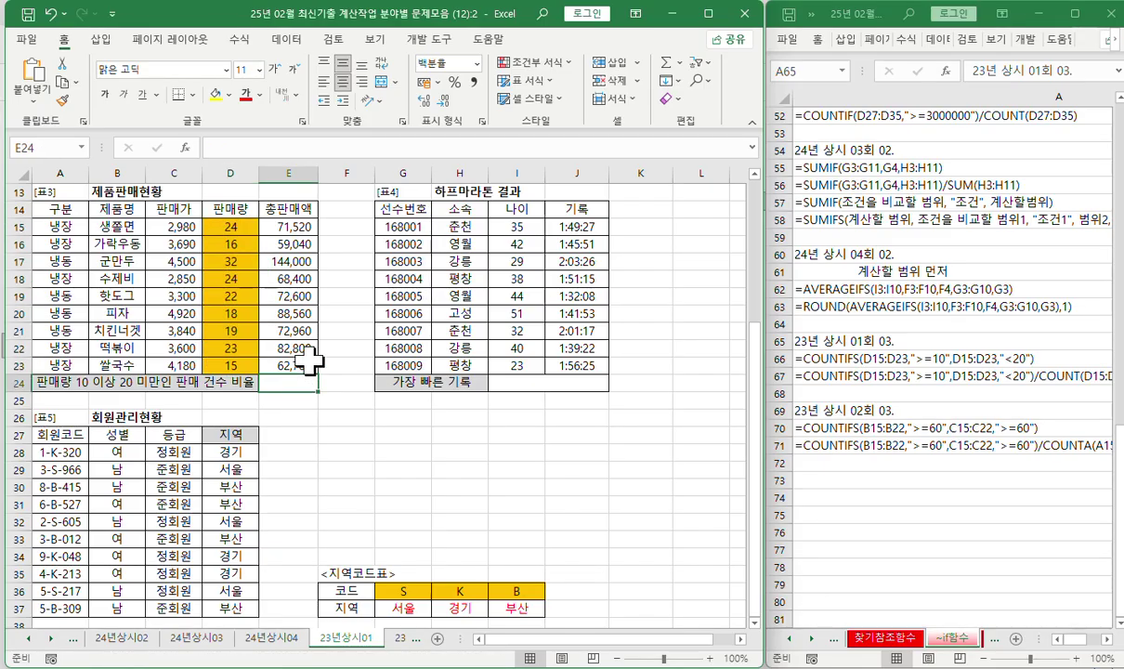
Start a COUNTIFS formula in E24 and open its function arguments
{"action": "left_click", "coordinate": [305, 151]}
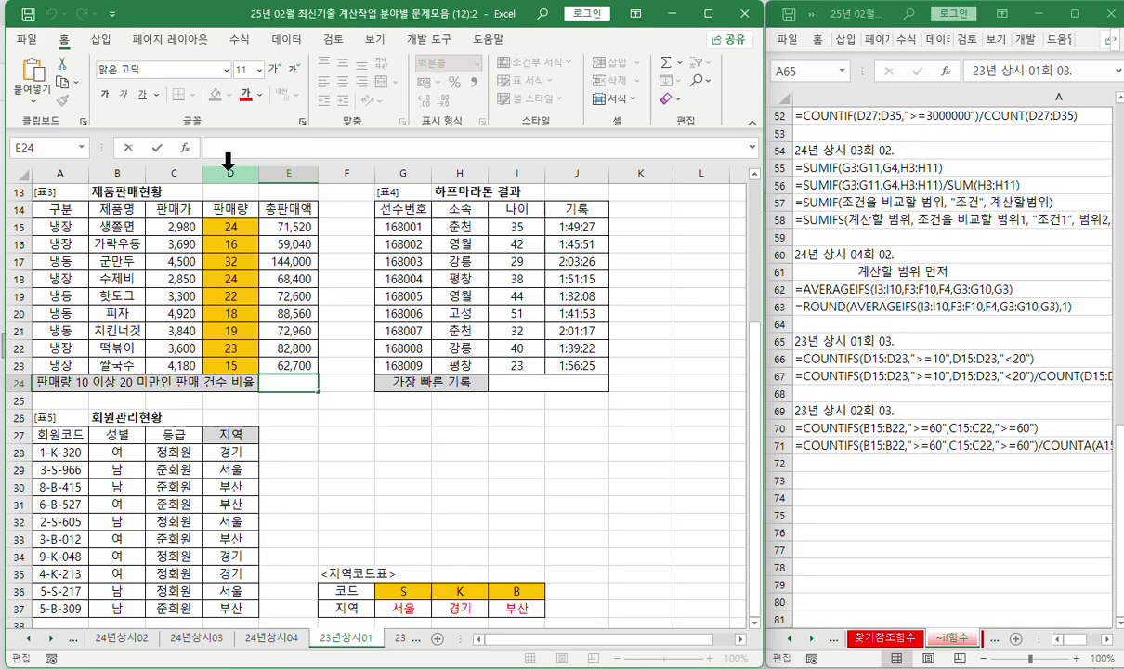
{"action": "type", "text": "=cou"}
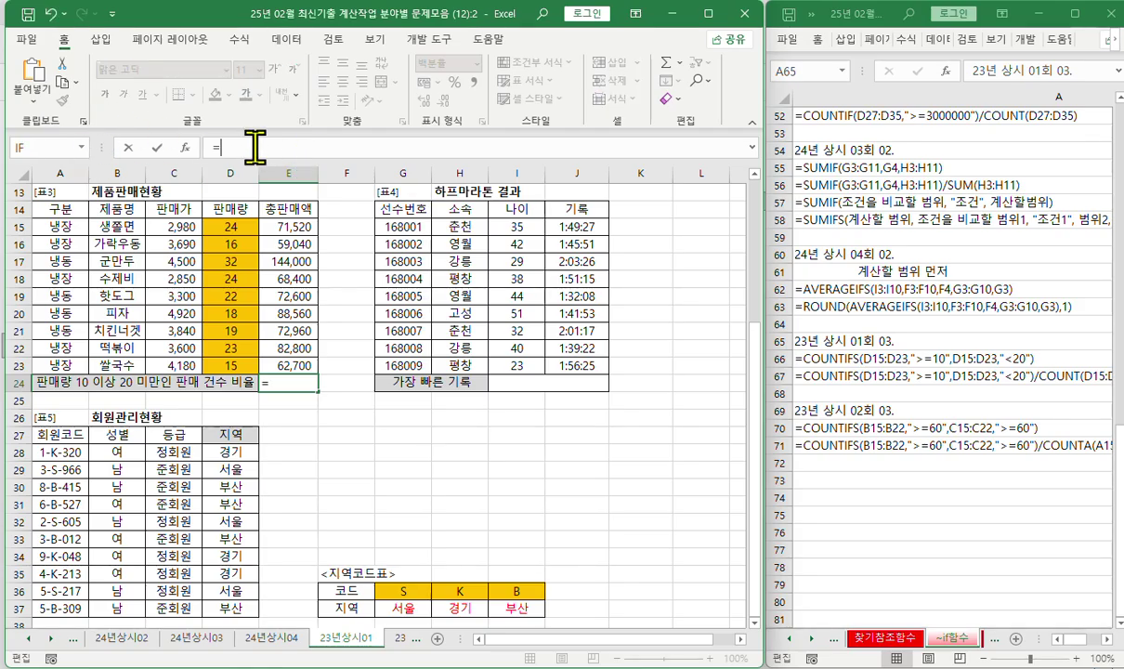
{"action": "key", "text": "Down"}
{"action": "key", "text": "Down"}
{"action": "key", "text": "Tab"}
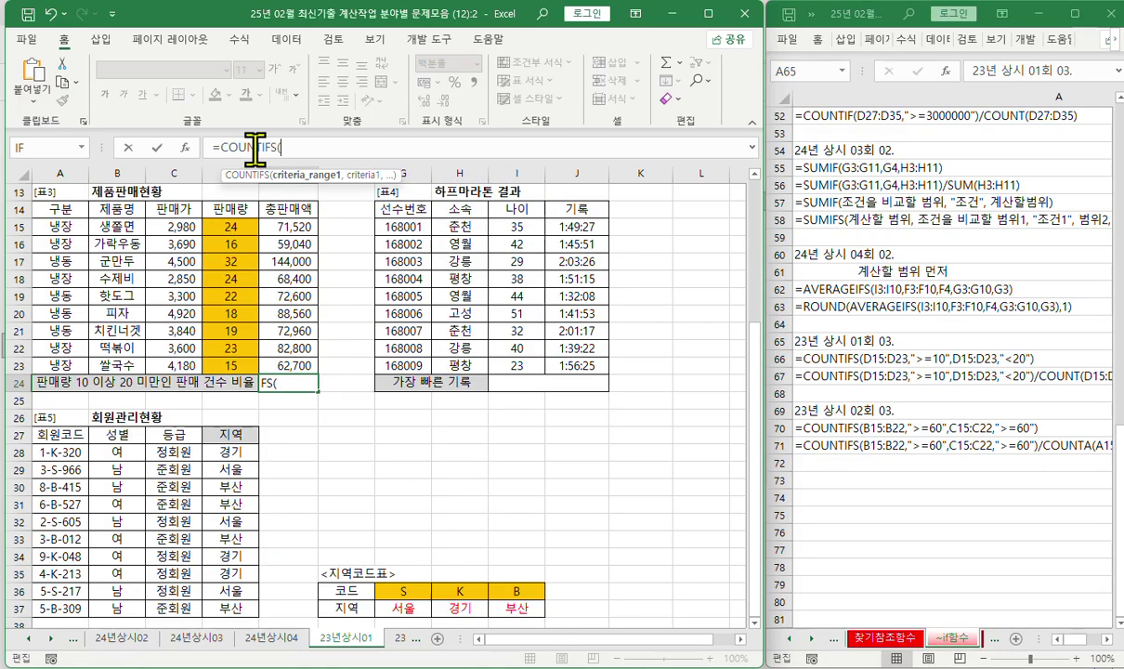
{"action": "left_click", "coordinate": [185, 147]}
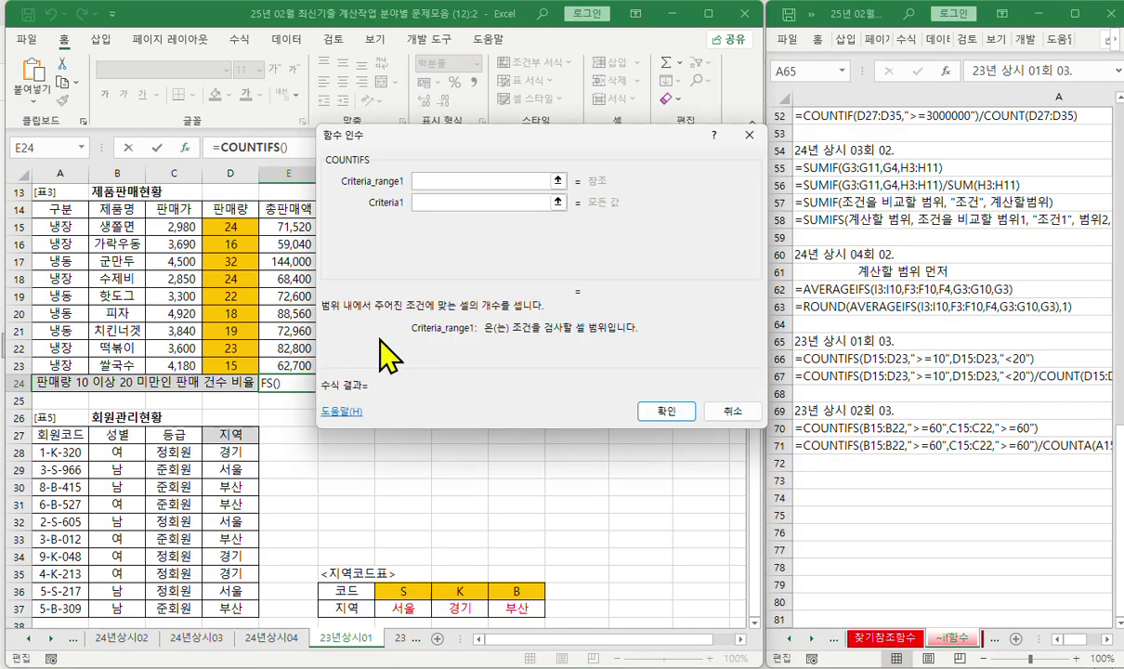
Set COUNTIFS Criteria_range1 to the 판매량 cells D15:D23 and Criteria1 to ">=10"
{"action": "left_click_drag", "start_coordinate": [221, 225], "coordinate": [232, 365]}
{"action": "left_click", "coordinate": [437, 203]}
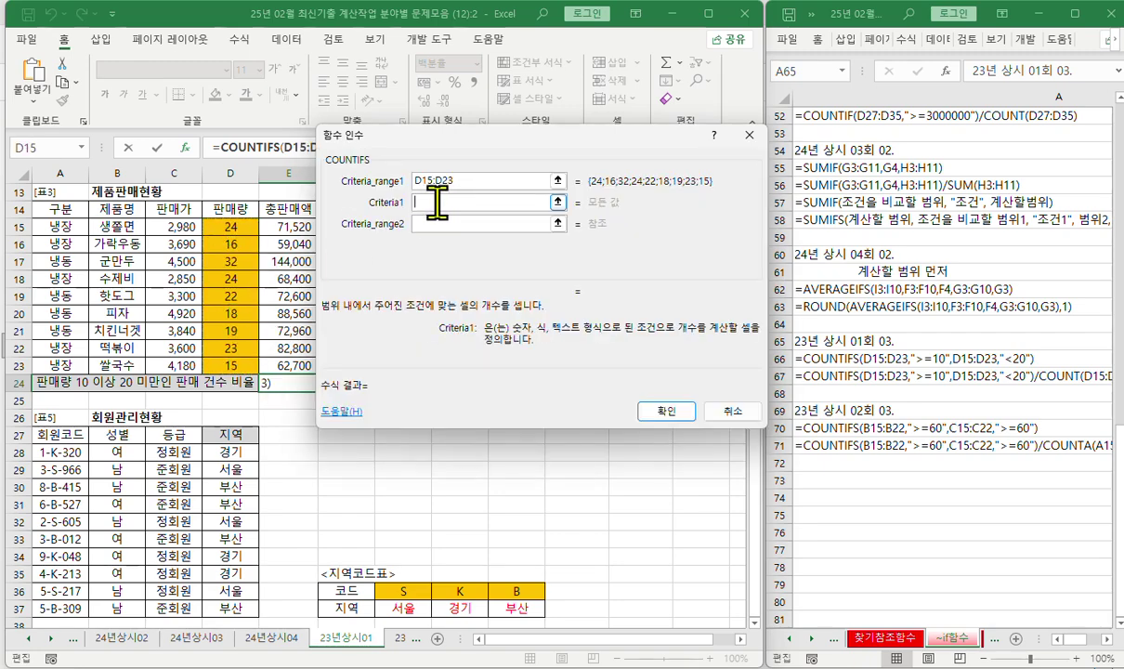
{"action": "type", "text": ">=10"}
{"action": "key", "text": "Tab"}
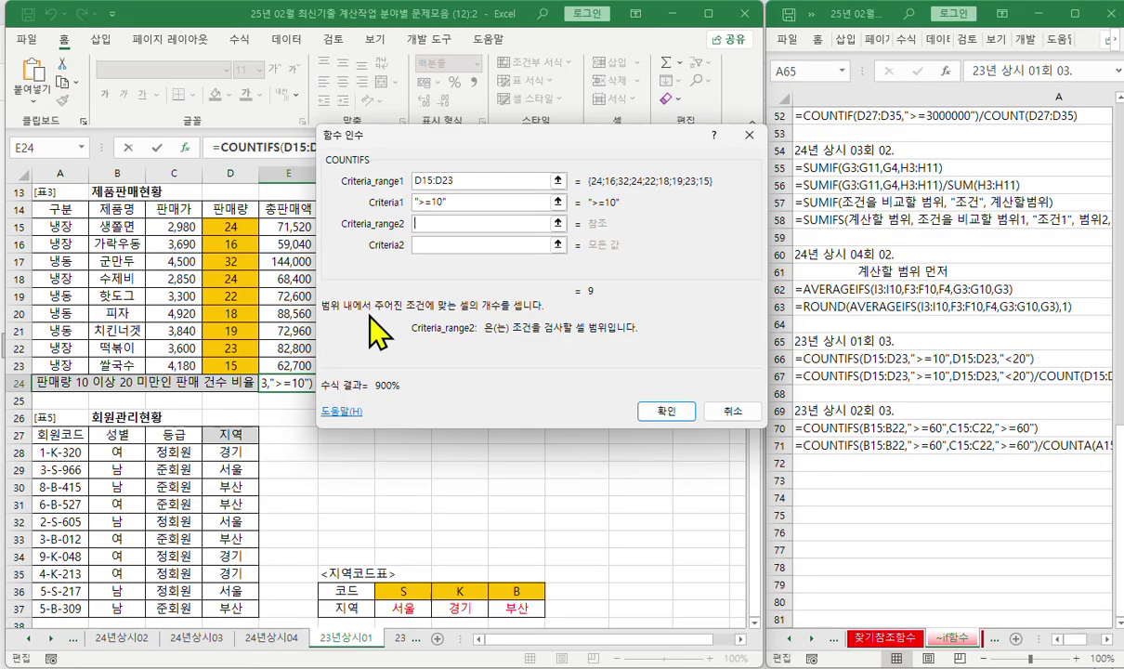
Add the second COUNTIFS condition with Criteria_range2 D15:D23 and Criteria2 "<20", and confirm the formula
{"action": "left_click_drag", "start_coordinate": [227, 227], "coordinate": [232, 365]}
{"action": "left_click", "coordinate": [430, 245]}
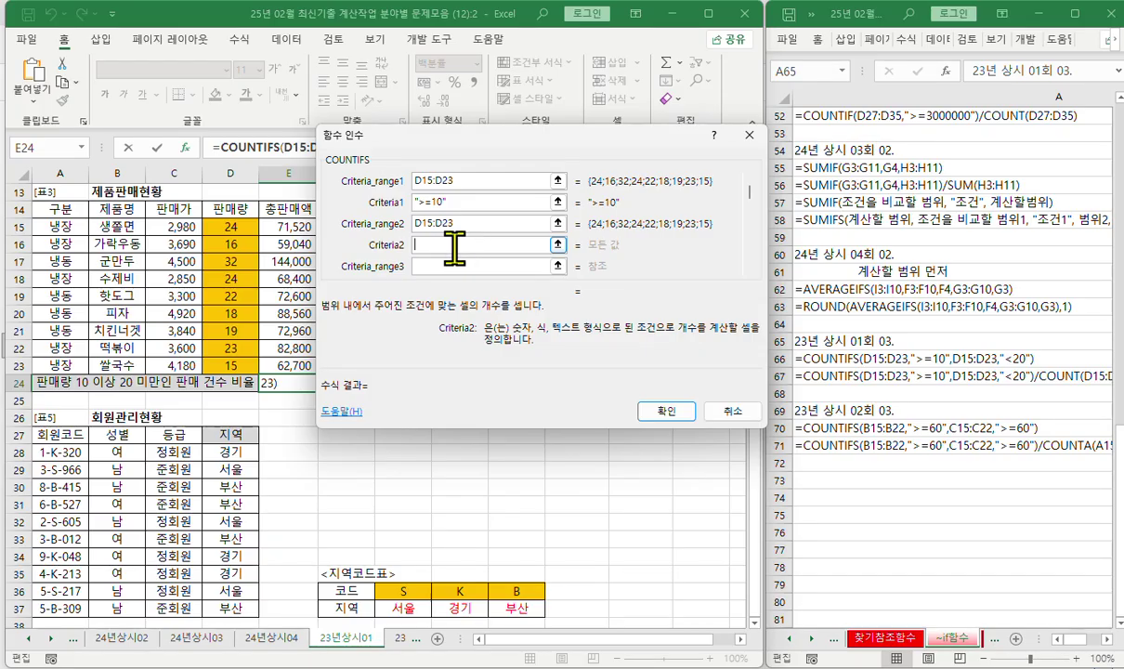
{"action": "type", "text": "<20"}
{"action": "key", "text": "Tab"}
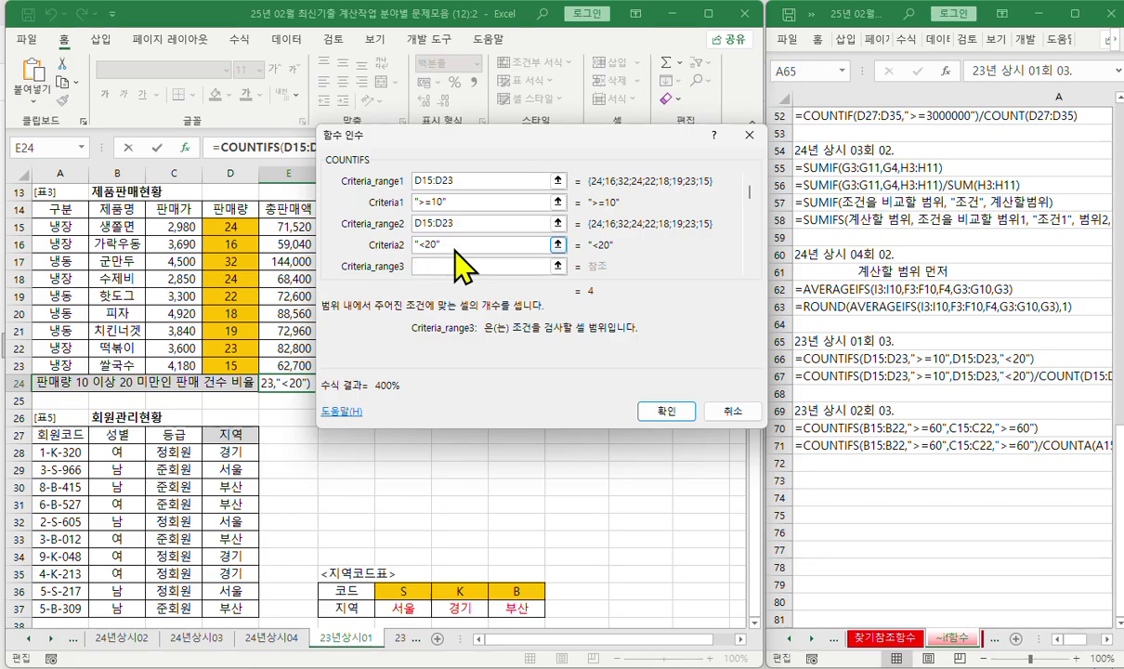
{"action": "left_click", "coordinate": [648, 411]}
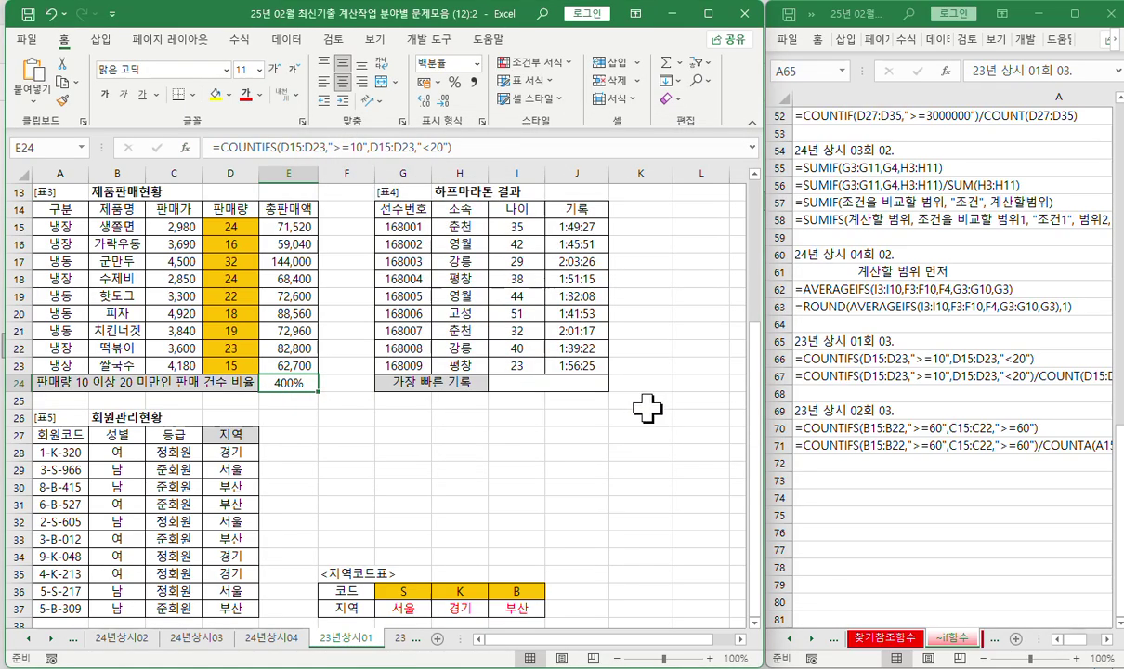
Divide the COUNTIFS formula in E24 by COUNT(D15:D23) to get the sales count ratio
{"action": "left_click", "coordinate": [492, 149]}
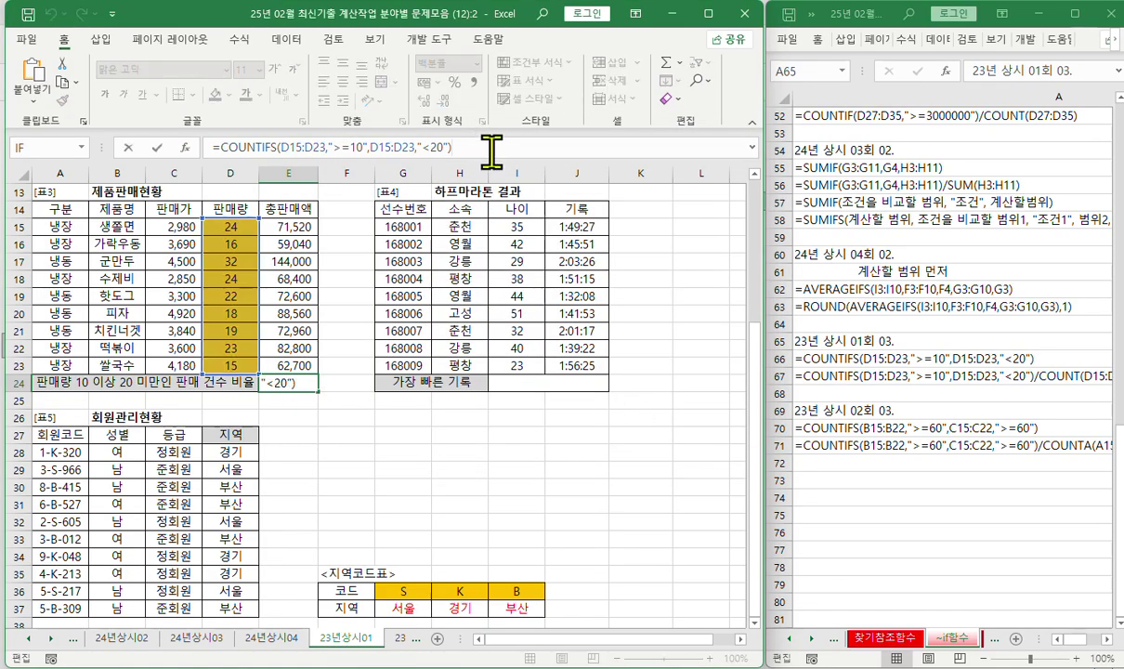
{"action": "type", "text": "/cou"}
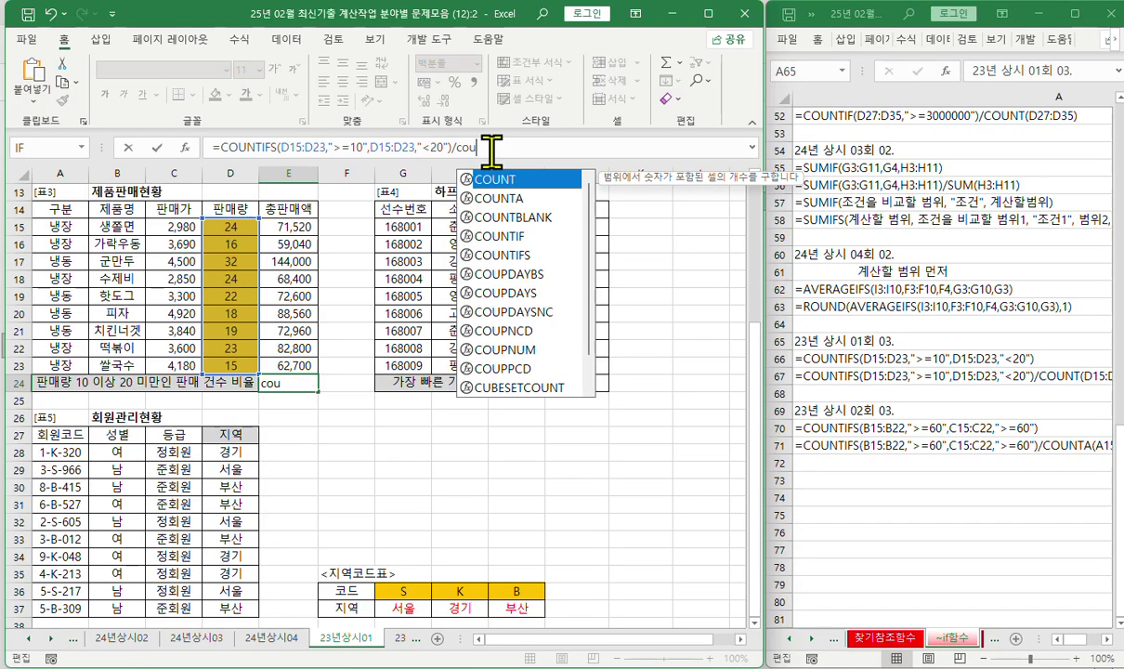
{"action": "key", "text": "Tab"}
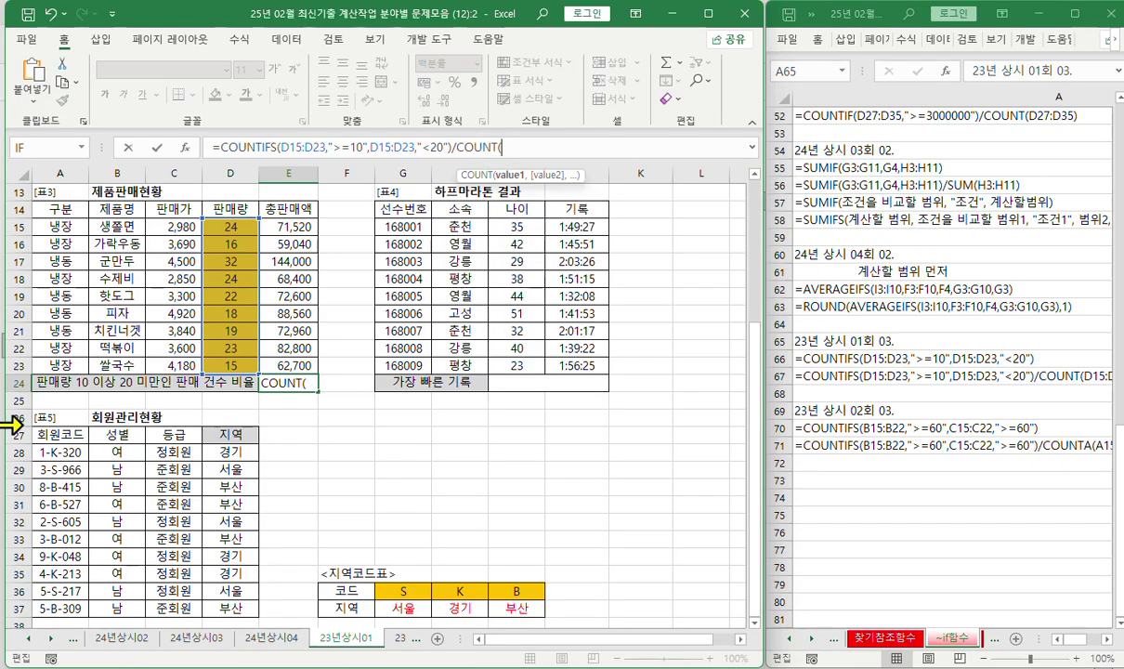
{"action": "left_click_drag", "start_coordinate": [223, 227], "coordinate": [232, 365]}
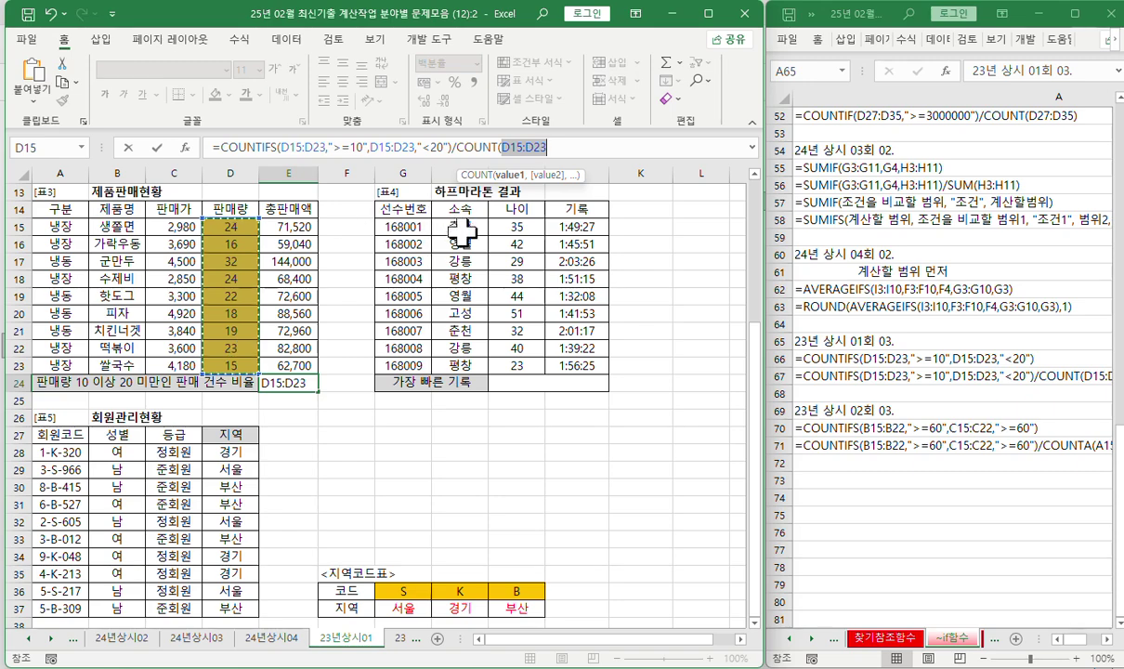
{"action": "type", "text": ")"}
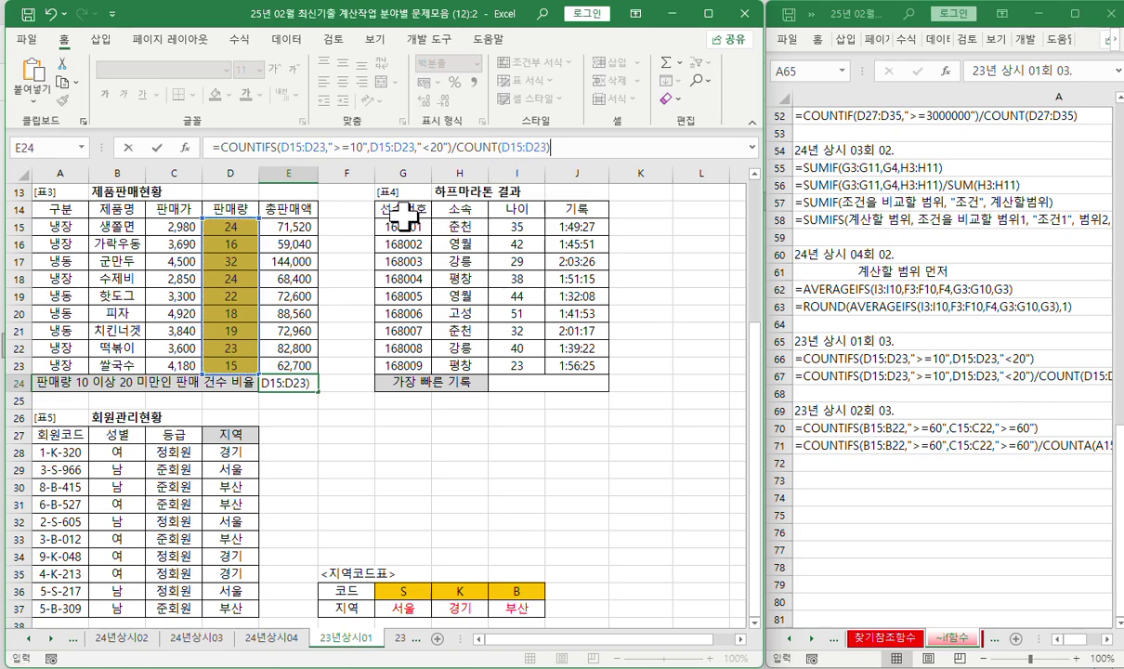
{"action": "key", "text": "ctrl+Return"}
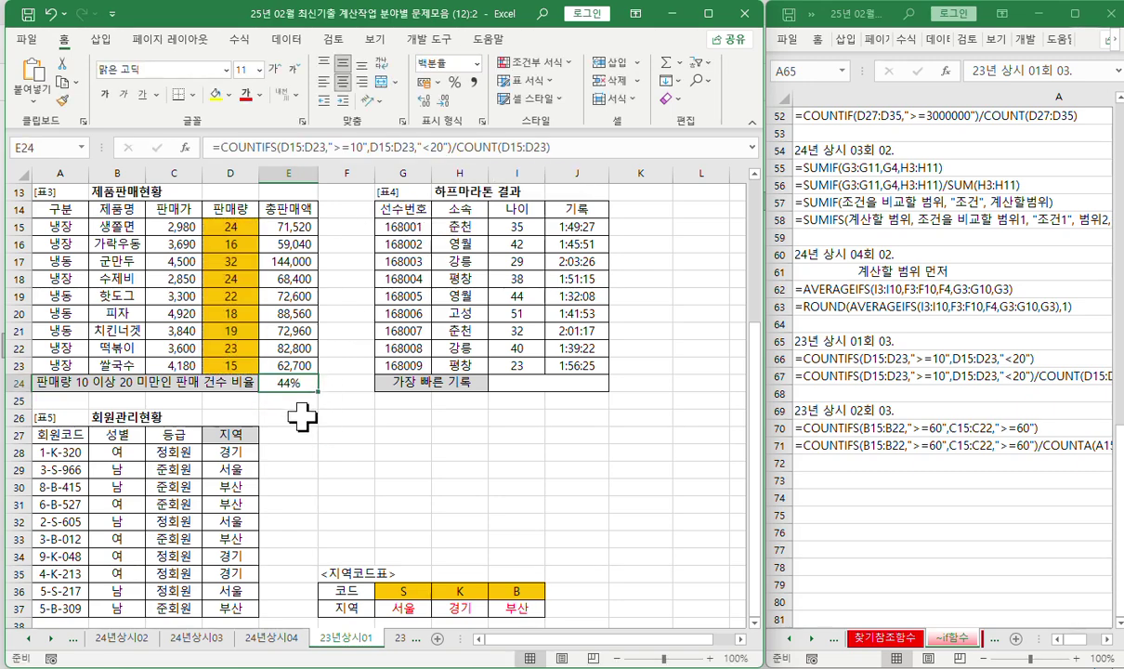
Start a COUNTIF formula in E25 with the range D15:D23 and open its function arguments
{"action": "left_click", "coordinate": [291, 399]}
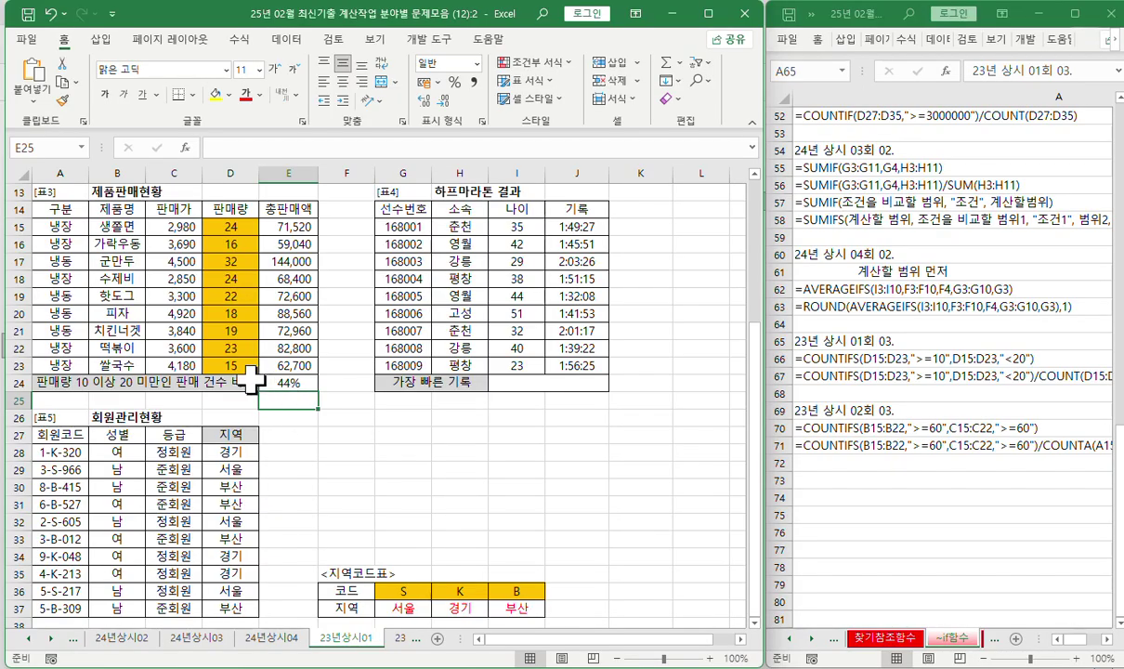
{"action": "left_click_drag", "start_coordinate": [234, 358], "coordinate": [232, 226]}
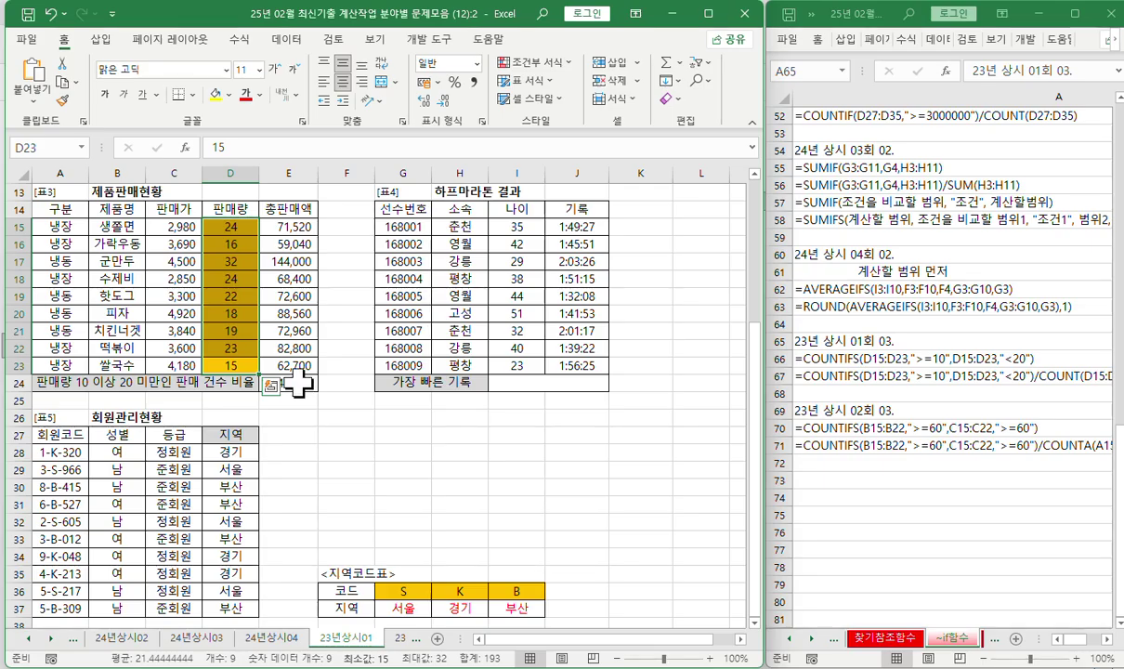
{"action": "left_click", "coordinate": [298, 397]}
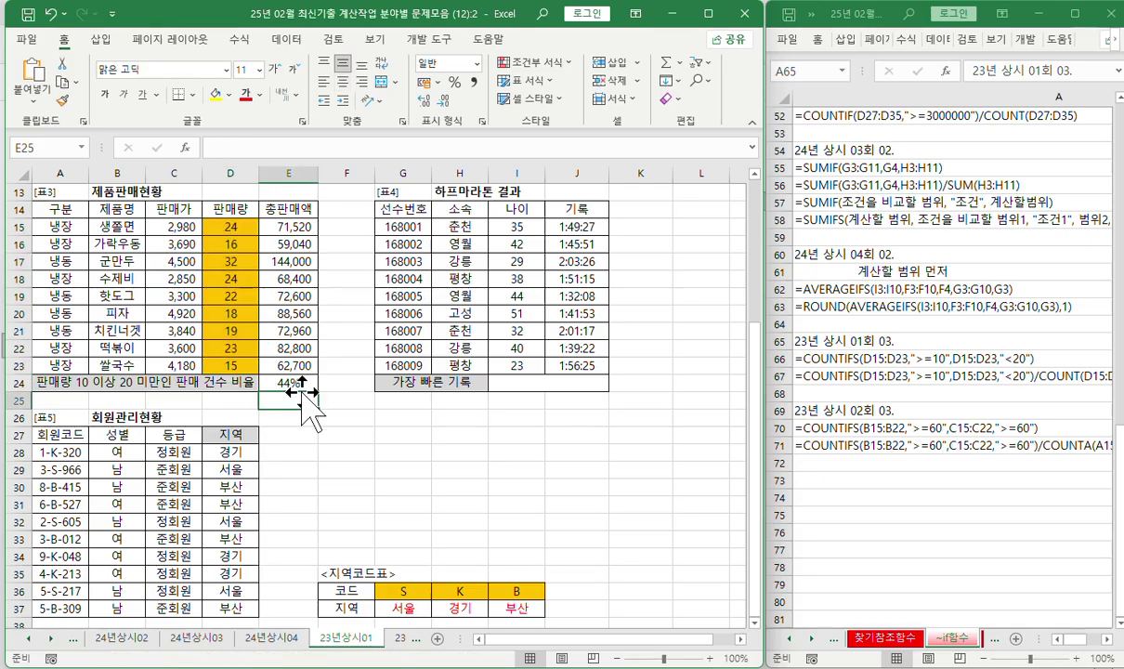
{"action": "left_click", "coordinate": [245, 149]}
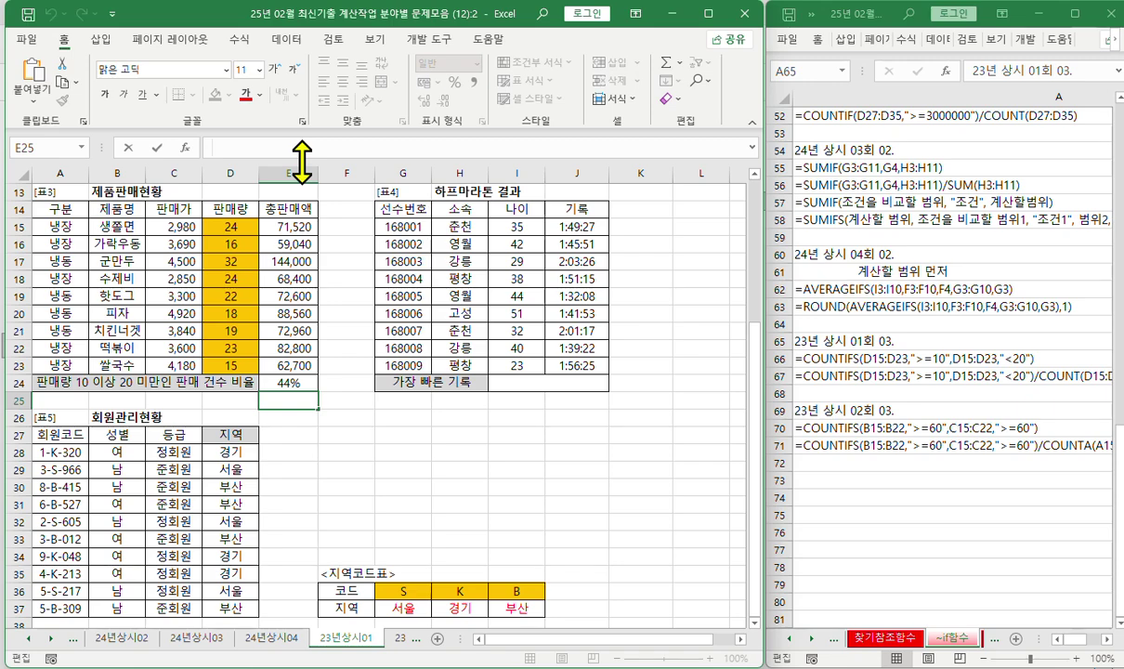
{"action": "type", "text": "=cou"}
{"action": "key", "text": "Down"}
{"action": "key", "text": "Down"}
{"action": "key", "text": "Down"}
{"action": "key", "text": "Tab"}
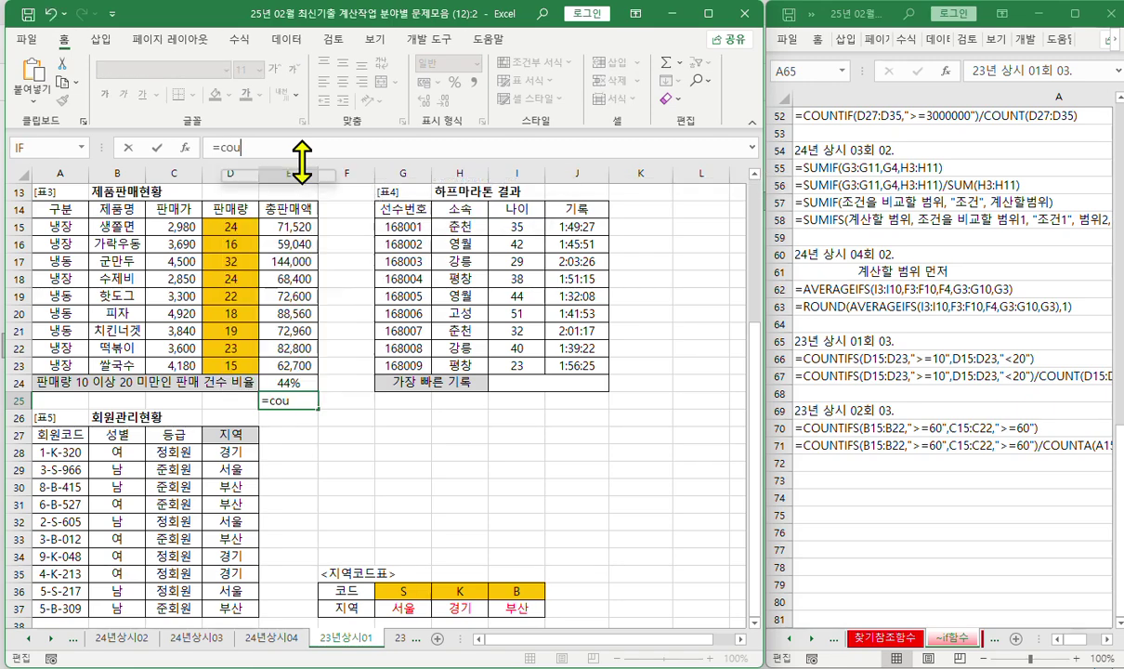
{"action": "left_click_drag", "start_coordinate": [228, 231], "coordinate": [240, 364]}
{"action": "left_click", "coordinate": [185, 148]}
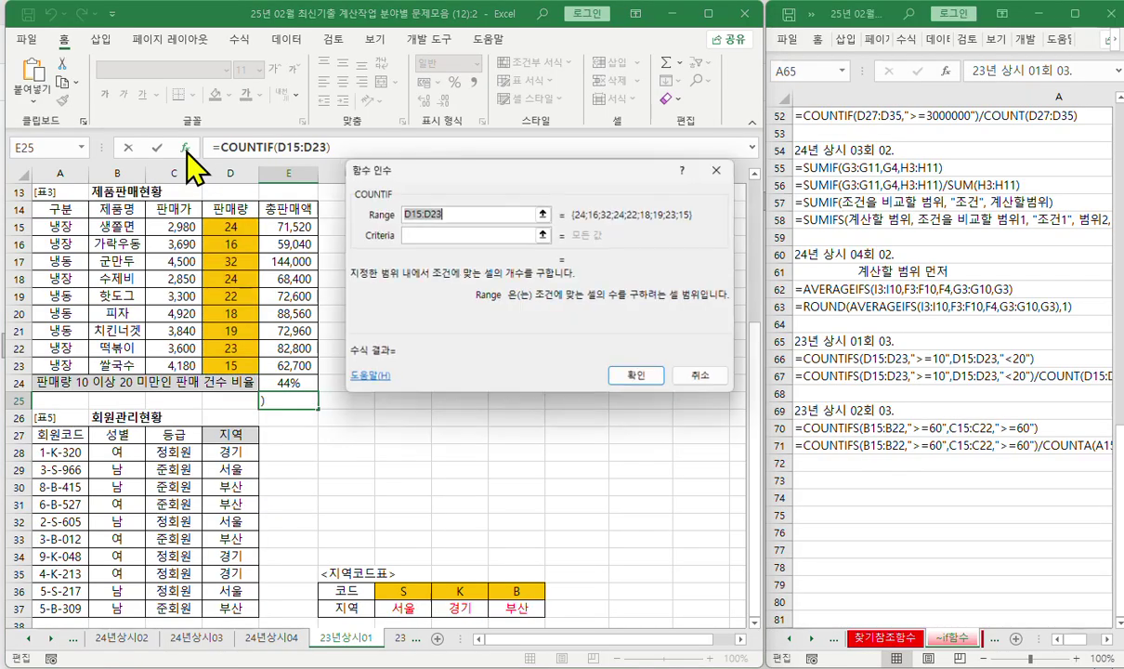
Set the COUNTIF Criteria to >=10 and confirm the formula in E25
{"action": "key", "text": "Tab"}
{"action": "type", "text": ">=1"}
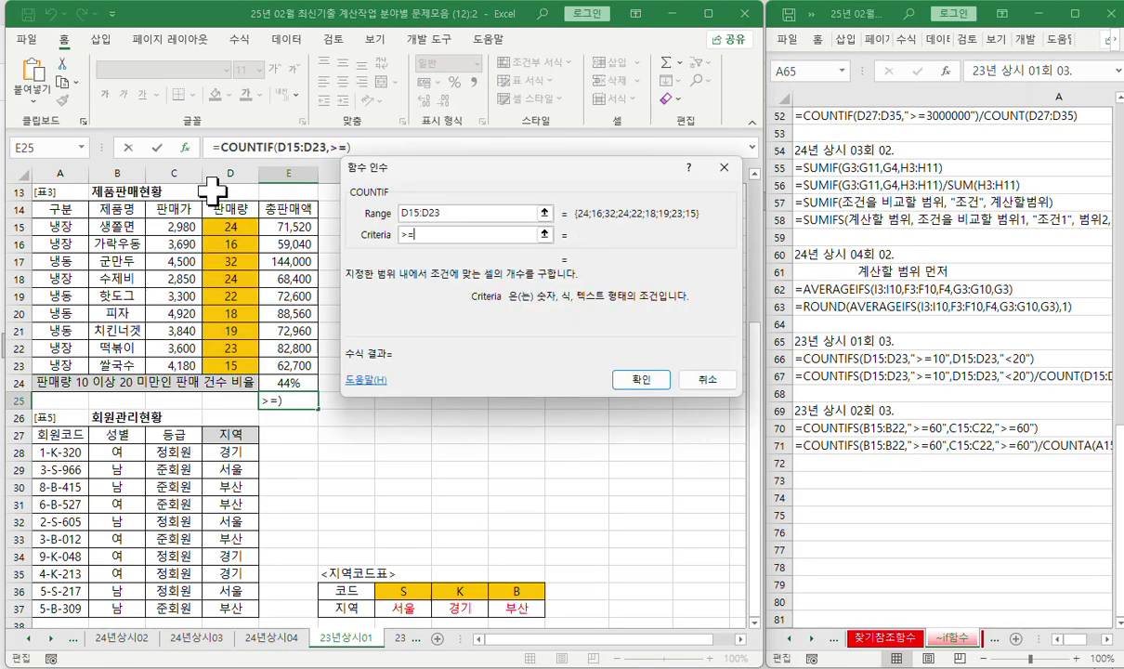
{"action": "type", "text": "0"}
{"action": "key", "text": "Return"}
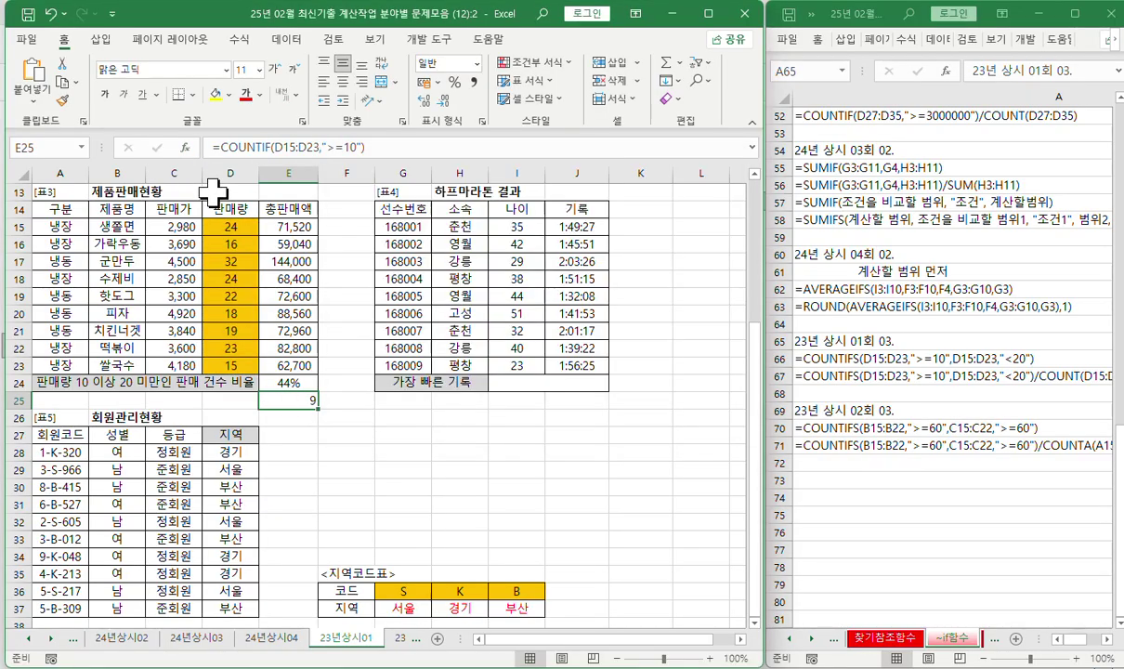
{"action": "key", "text": "Up"}
{"action": "key", "text": "Down"}
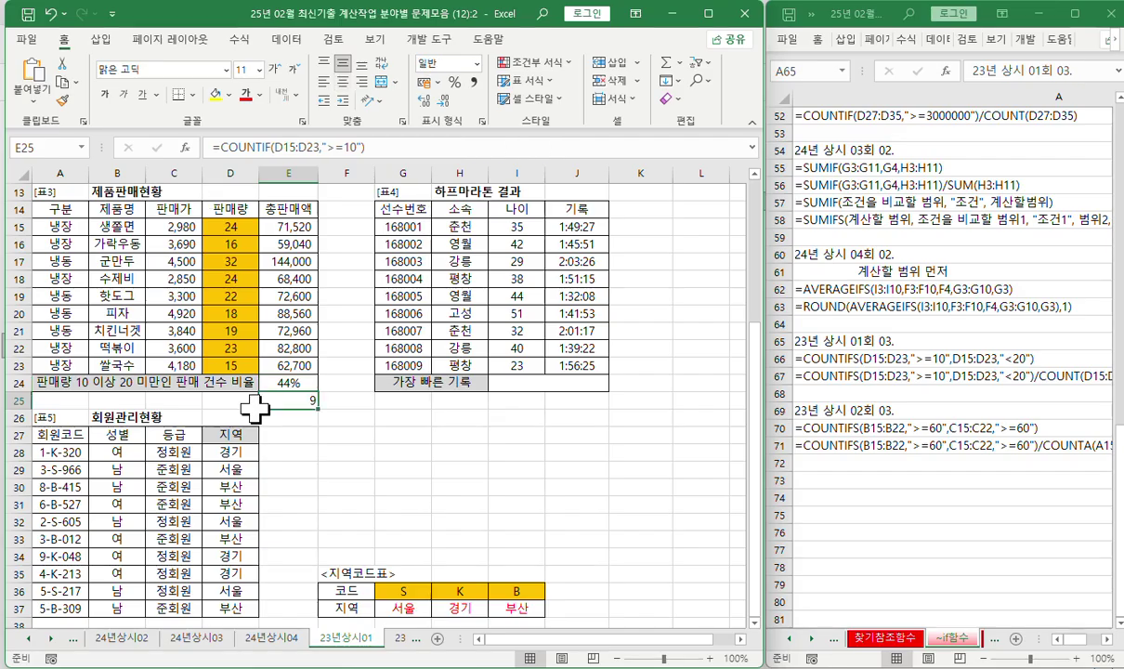
Subtract a second COUNTIF function from the formula in E25 and open its function arguments
{"action": "left_click", "coordinate": [391, 146]}
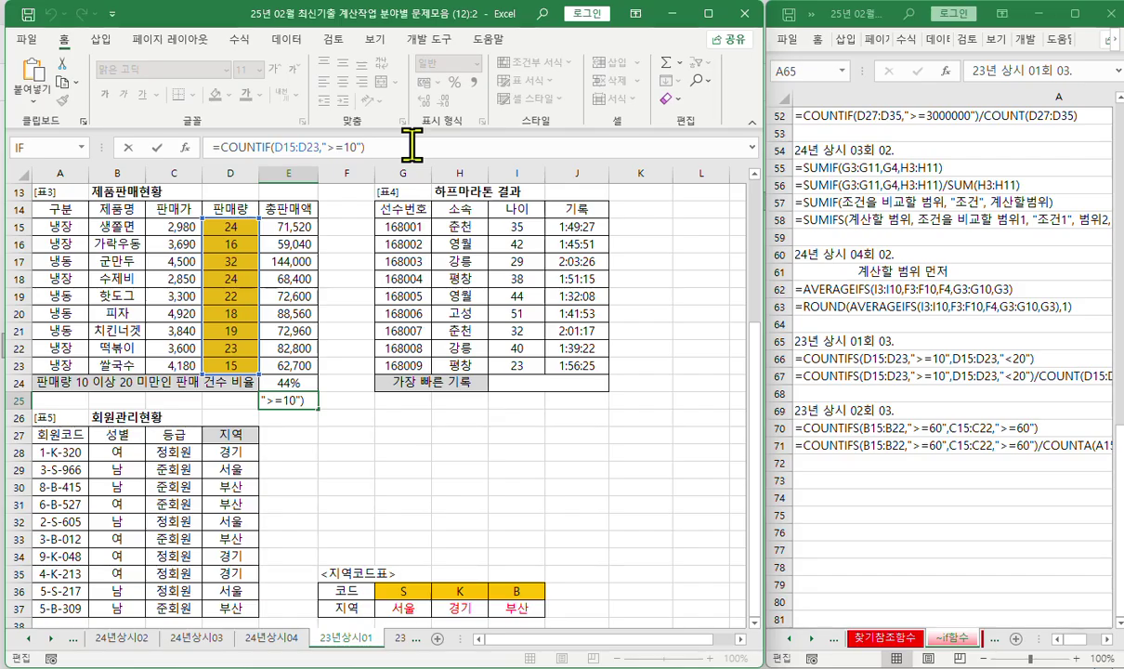
{"action": "type", "text": "-cou"}
{"action": "key", "text": "Down"}
{"action": "key", "text": "Down"}
{"action": "key", "text": "Down"}
{"action": "key", "text": "Tab"}
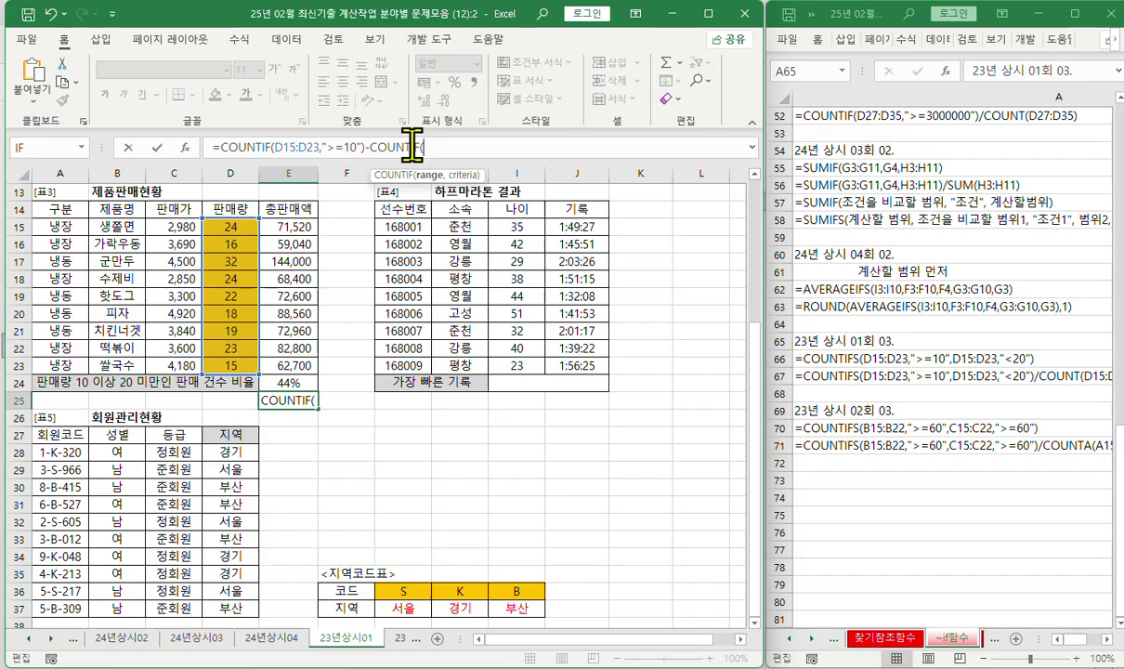
{"action": "left_click", "coordinate": [185, 147]}
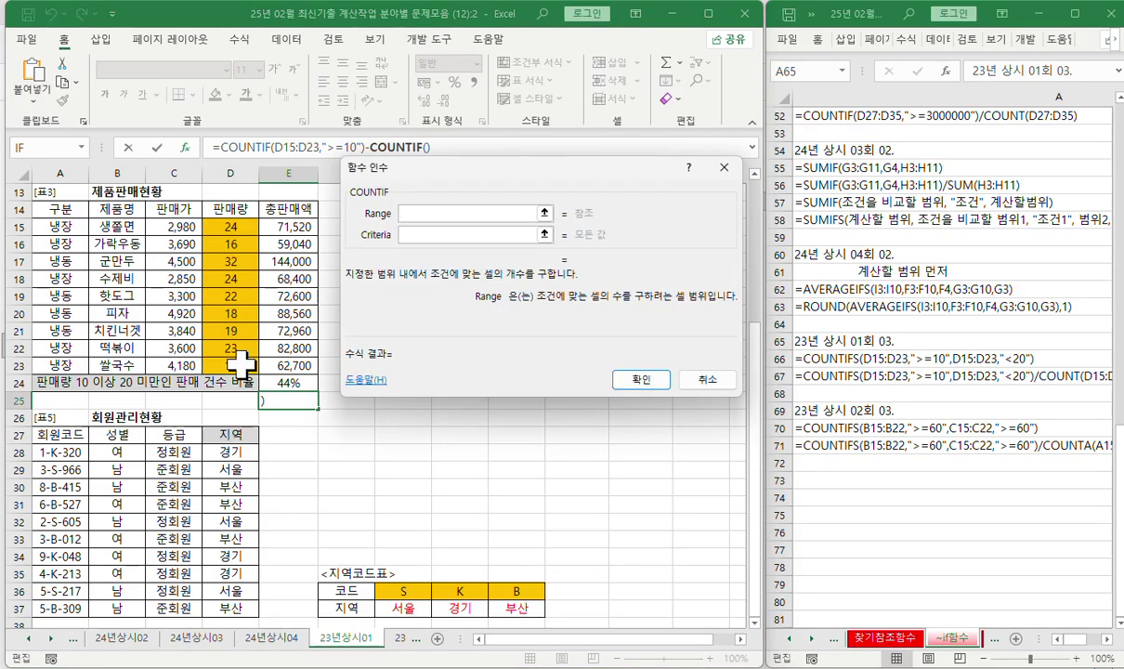
Set the second COUNTIF's Range to D15:D23 and its Criteria to >=20, and confirm the formula in E25
{"action": "left_click_drag", "start_coordinate": [231, 226], "coordinate": [231, 364]}
{"action": "key", "text": "Tab"}
{"action": "type", "text": ">=20"}
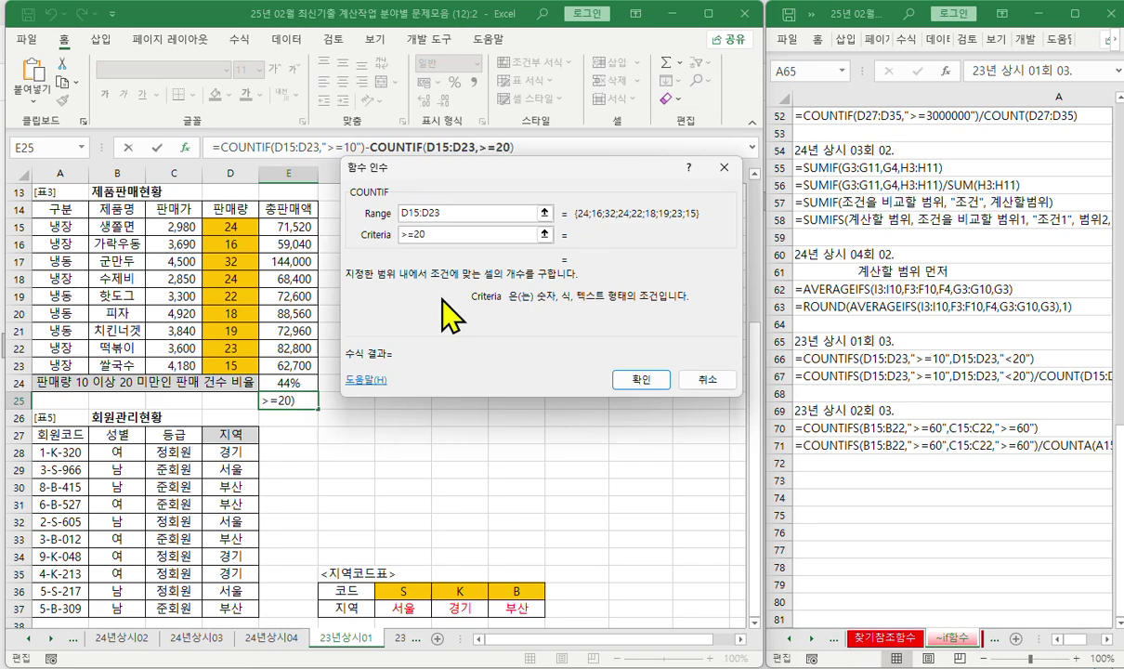
{"action": "left_click", "coordinate": [513, 210]}
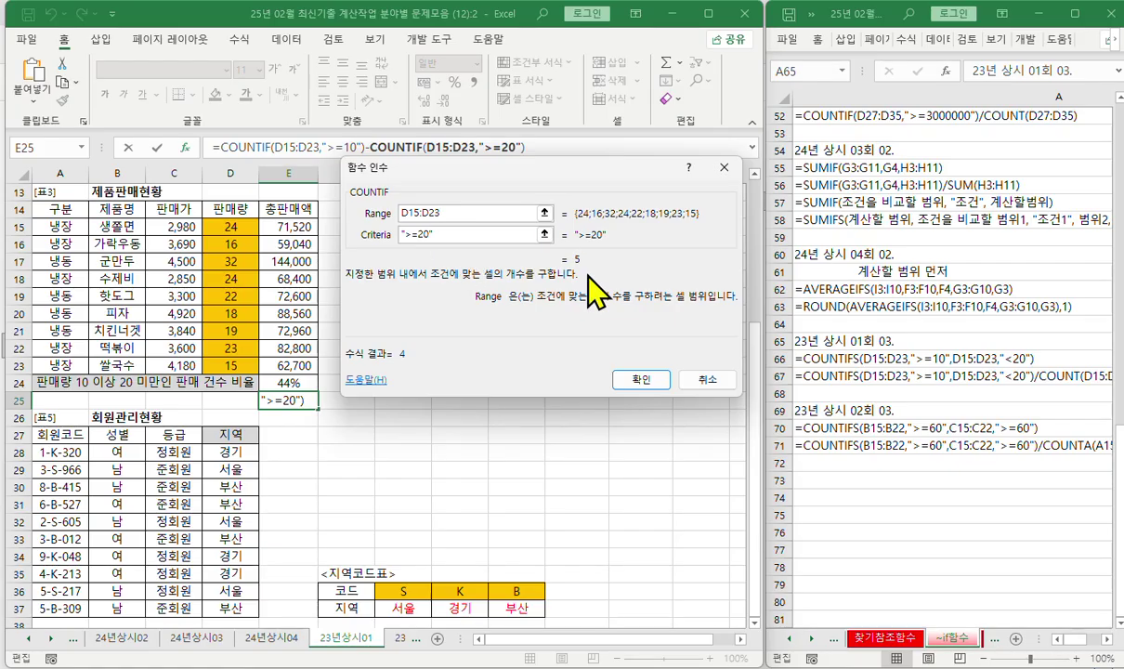
{"action": "left_click", "coordinate": [641, 381]}
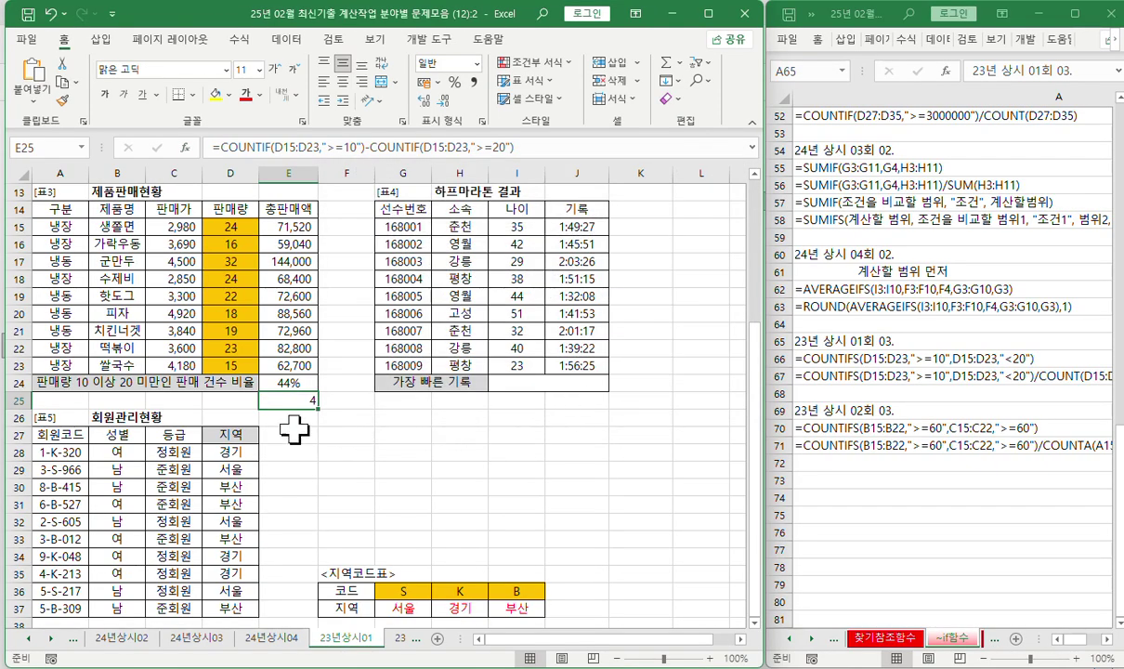
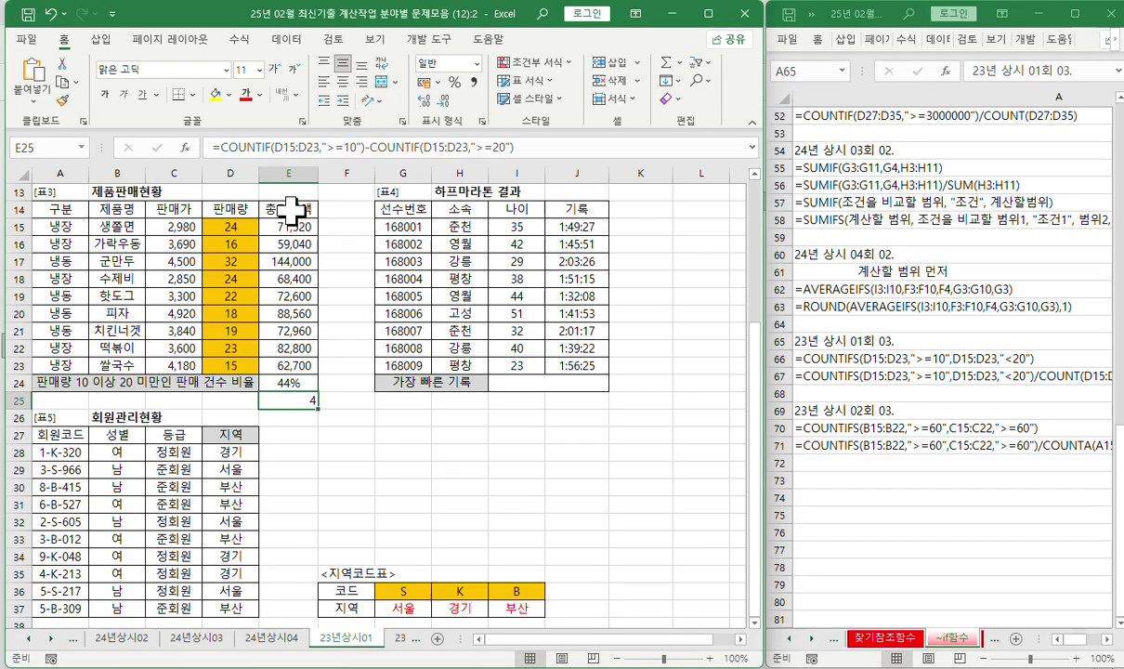
Add an opening parenthesis before the first COUNTIF in the E25 formula
{"action": "left_click", "coordinate": [520, 146]}
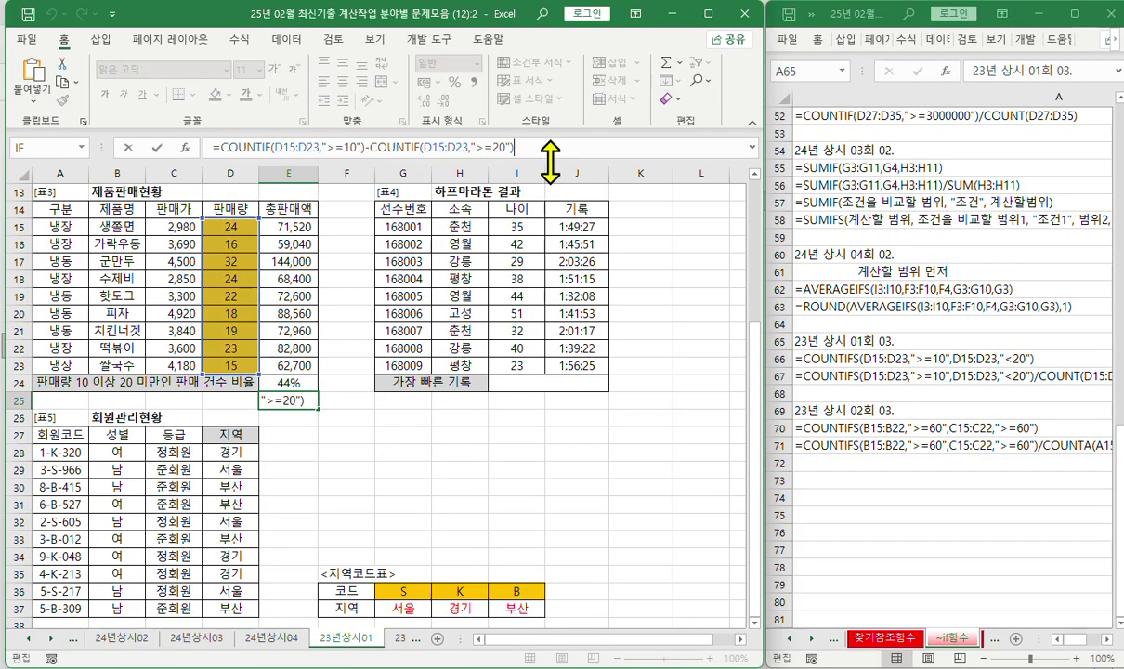
{"action": "type", "text": "/"}
{"action": "key", "text": "BackSpace"}
{"action": "left_click_drag", "start_coordinate": [218, 147], "coordinate": [592, 142]}
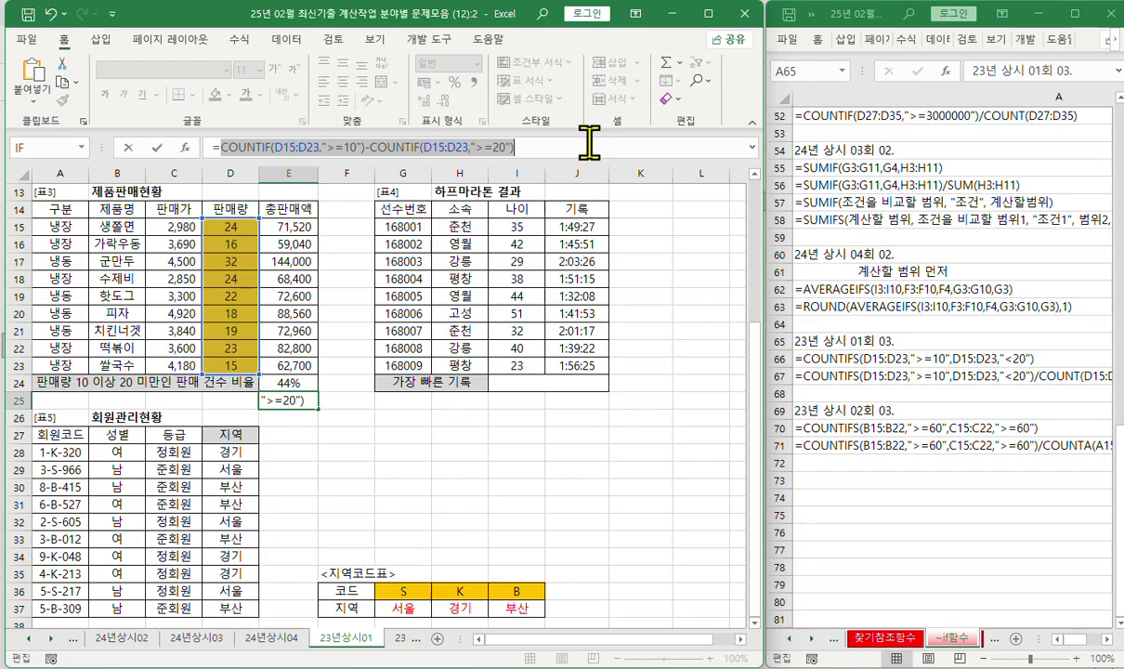
{"action": "left_click_drag", "start_coordinate": [590, 142], "coordinate": [225, 147]}
{"action": "left_click", "coordinate": [265, 148]}
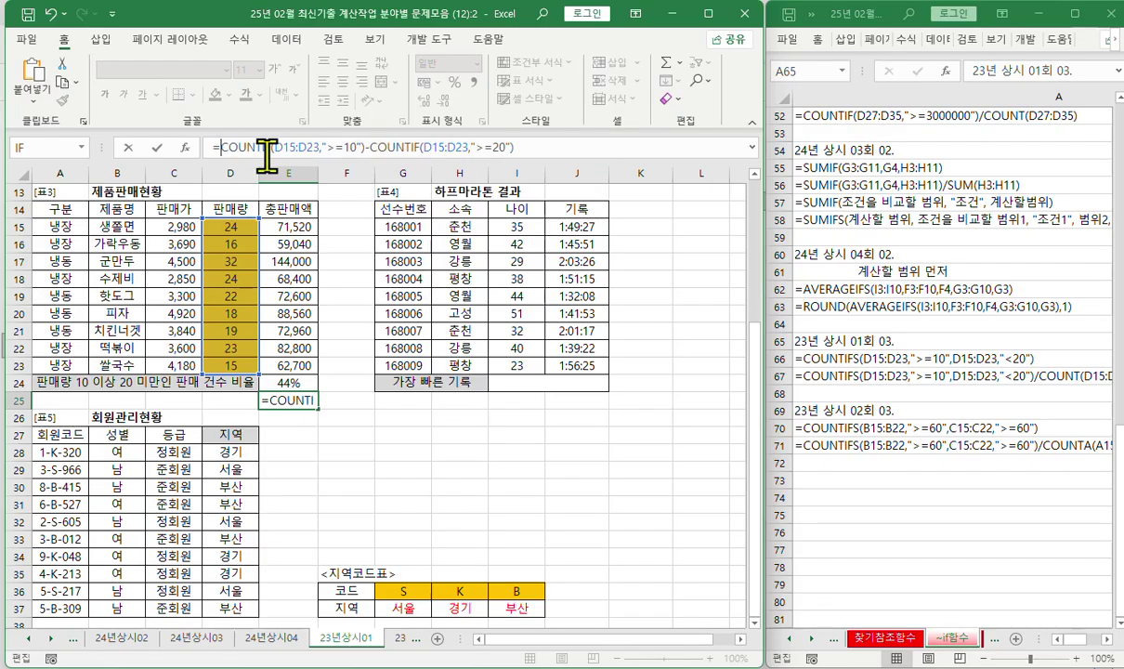
{"action": "type", "text": "("}
Close the parenthesis after the second COUNTIF in E25, divide by COUNT(D15:D23), and confirm the formula
{"action": "left_click", "coordinate": [529, 141]}
{"action": "type", "text": ")/c"}
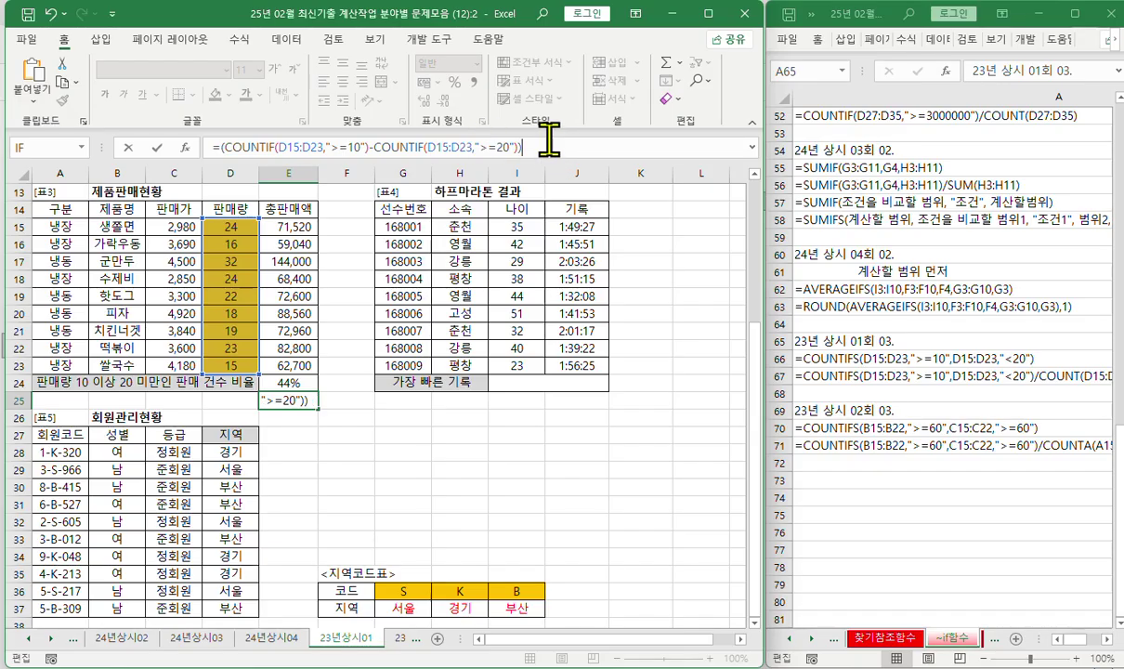
{"action": "type", "text": "ou"}
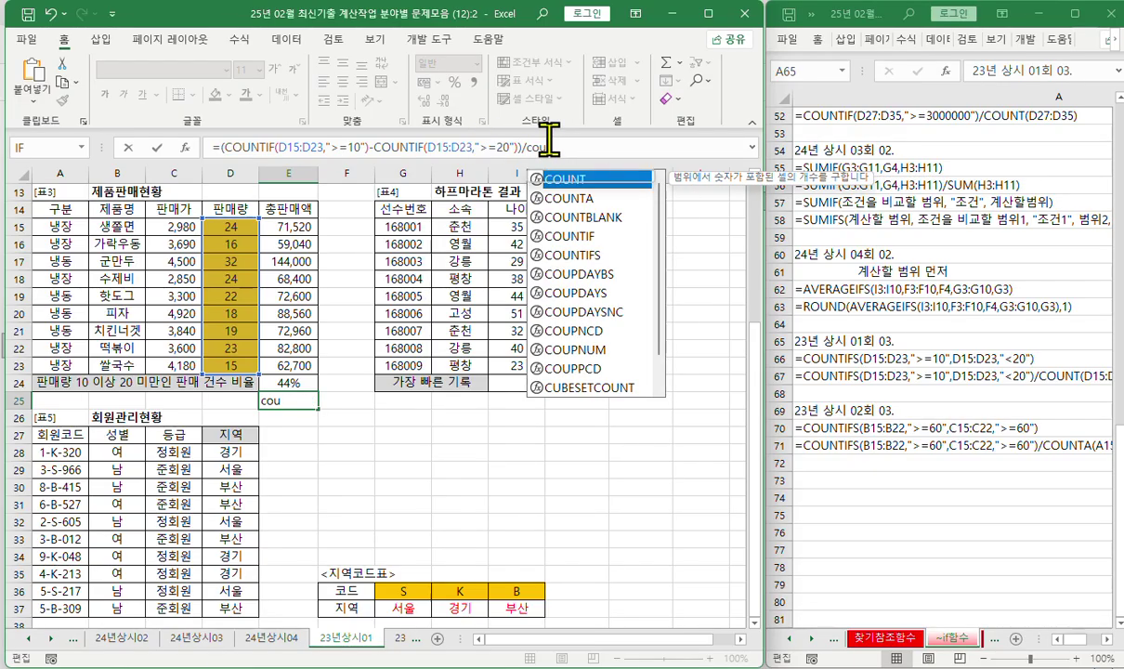
{"action": "key", "text": "Tab"}
{"action": "left_click_drag", "start_coordinate": [228, 232], "coordinate": [246, 349]}
{"action": "type", "text": ")"}
{"action": "key", "text": "ctrl+Return"}
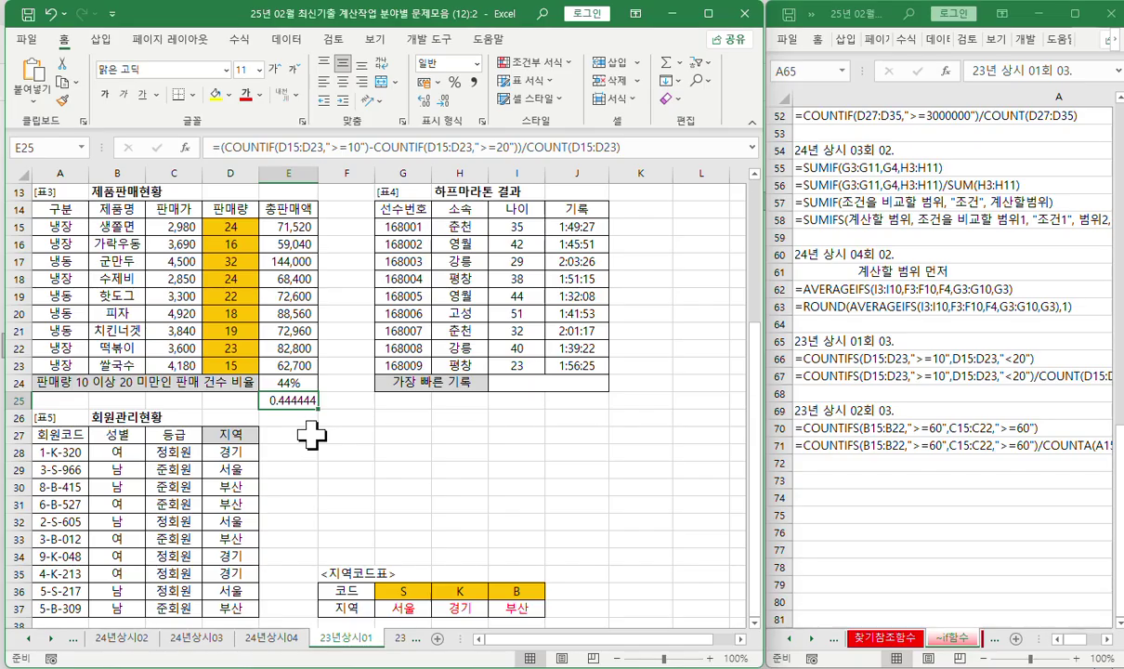
Apply the percent style to the ratio in E25
{"action": "left_click", "coordinate": [455, 82]}
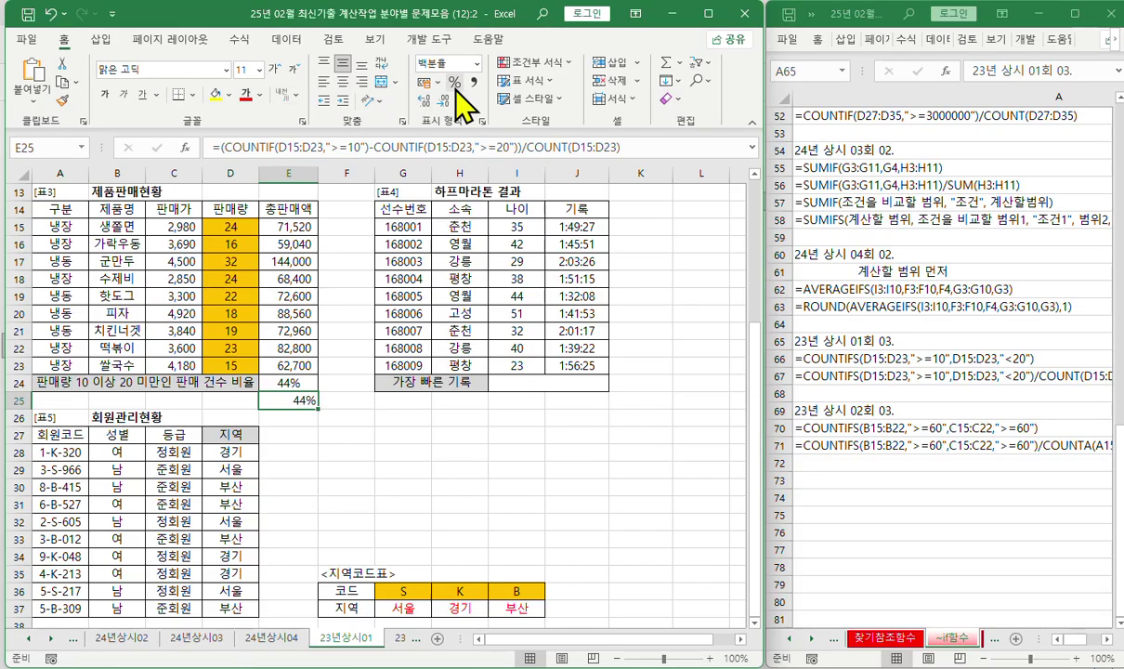
{"action": "left_click", "coordinate": [301, 418]}
{"action": "left_click", "coordinate": [296, 401]}
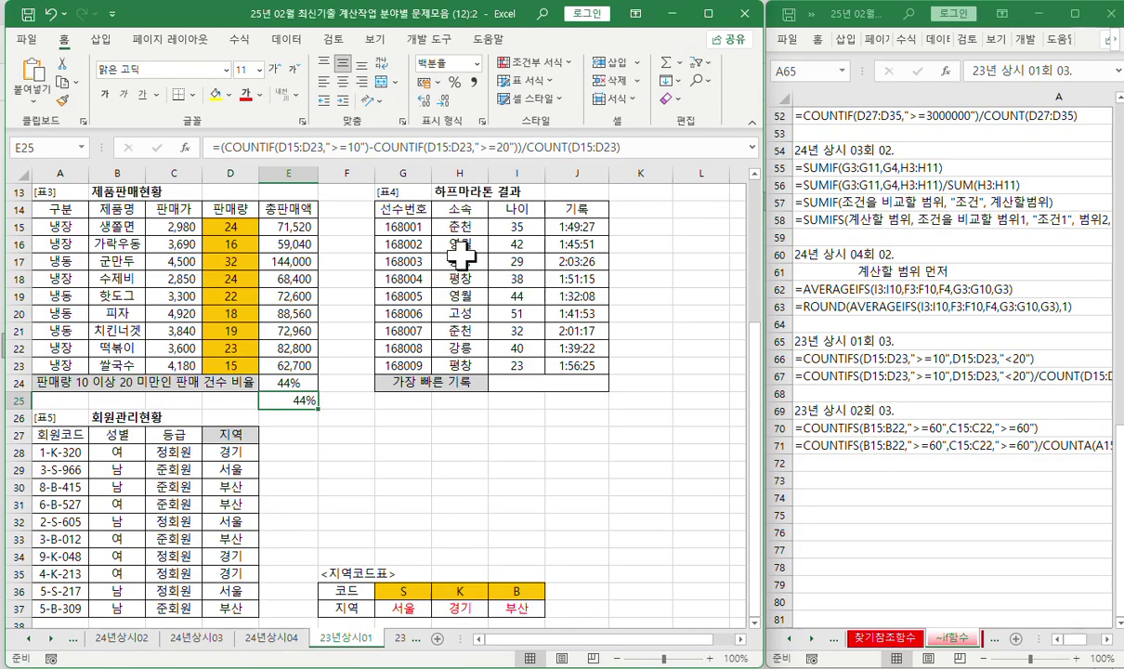
Enter =COUNT(D15:D23) in E26
{"action": "key", "text": "Down"}
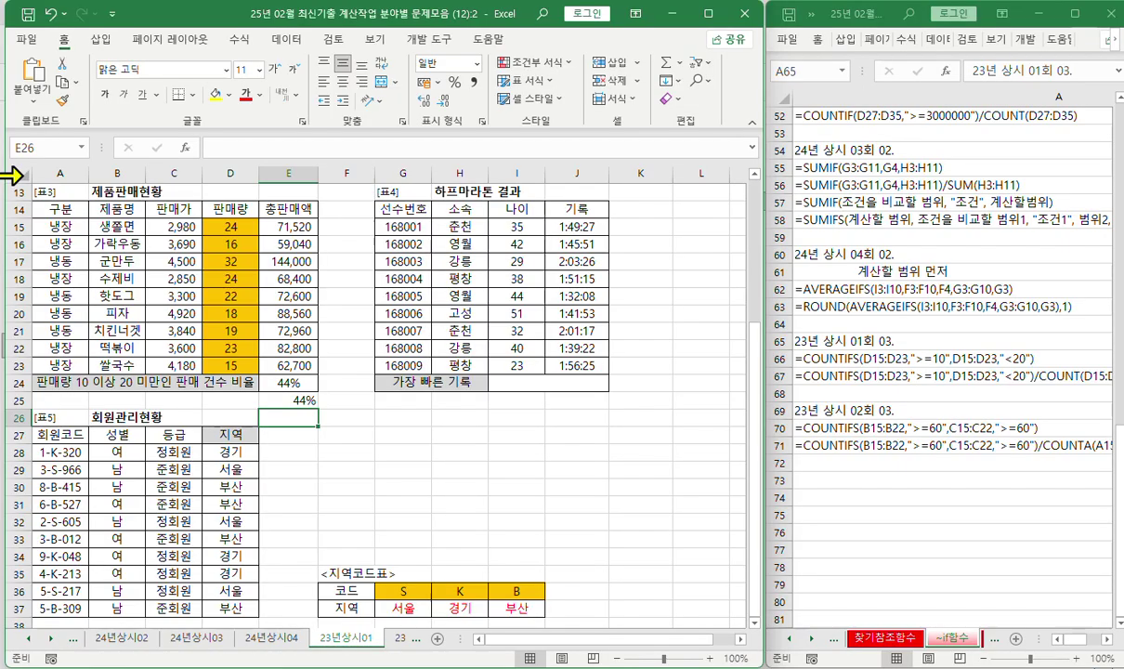
{"action": "left_click", "coordinate": [232, 146]}
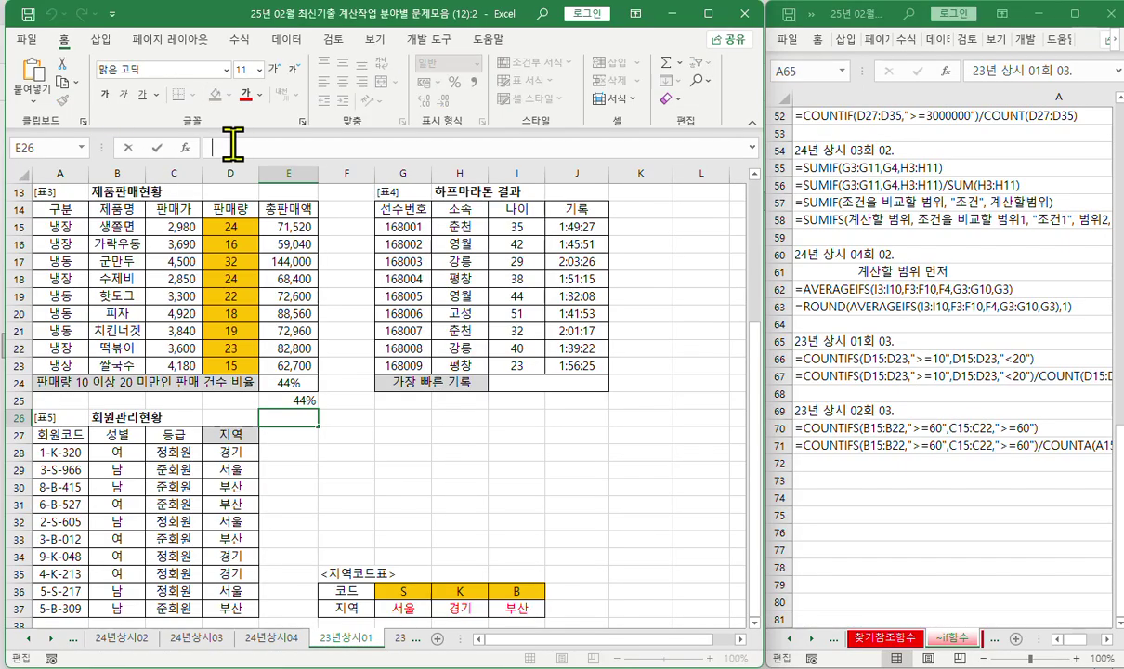
{"action": "type", "text": "=cou"}
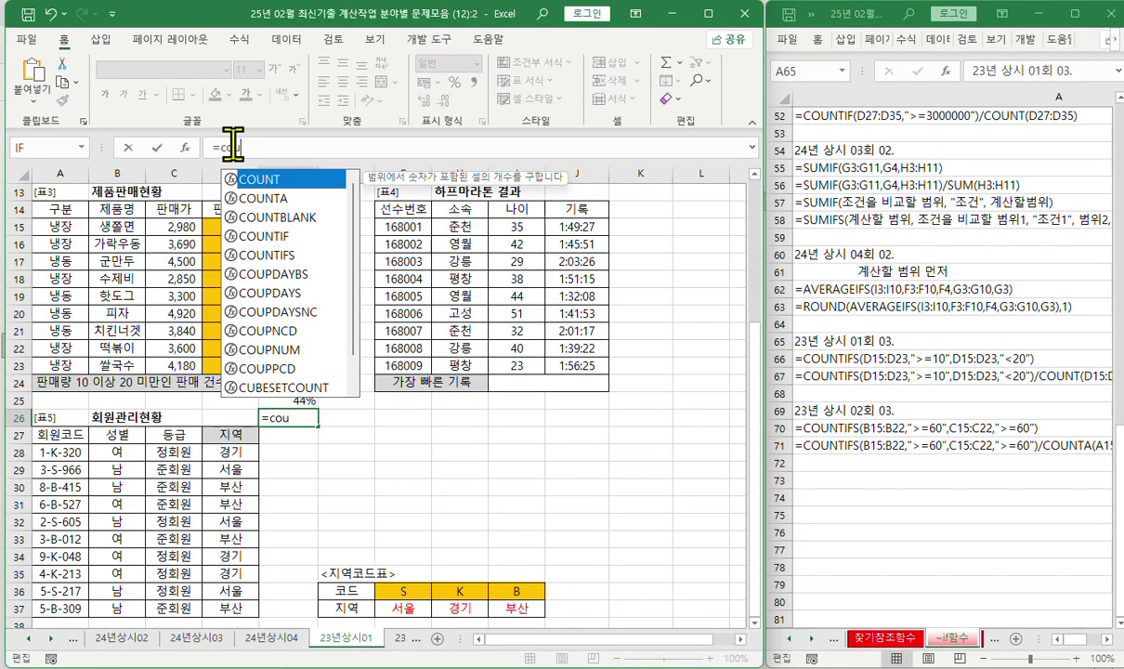
{"action": "key", "text": "Tab"}
{"action": "left_click_drag", "start_coordinate": [230, 227], "coordinate": [248, 366]}
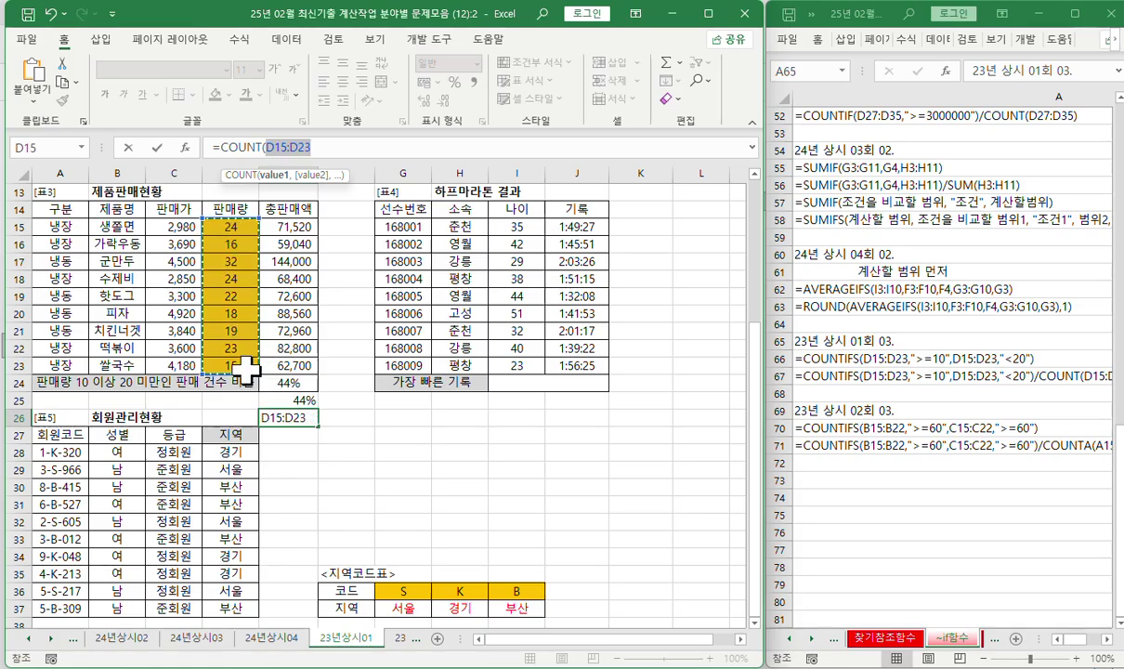
{"action": "type", "text": ")"}
{"action": "key", "text": "ctrl+Return"}
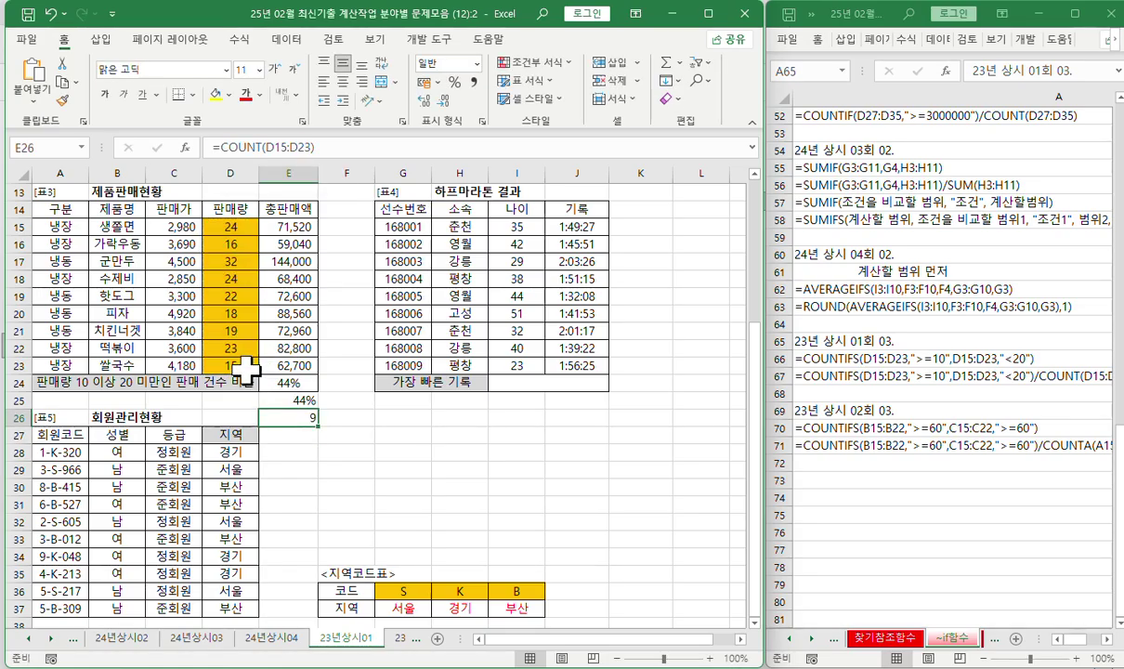
Subtract a COUNTIF function with the range D15:D23 from the COUNT formula in E26
{"action": "left_click", "coordinate": [353, 149]}
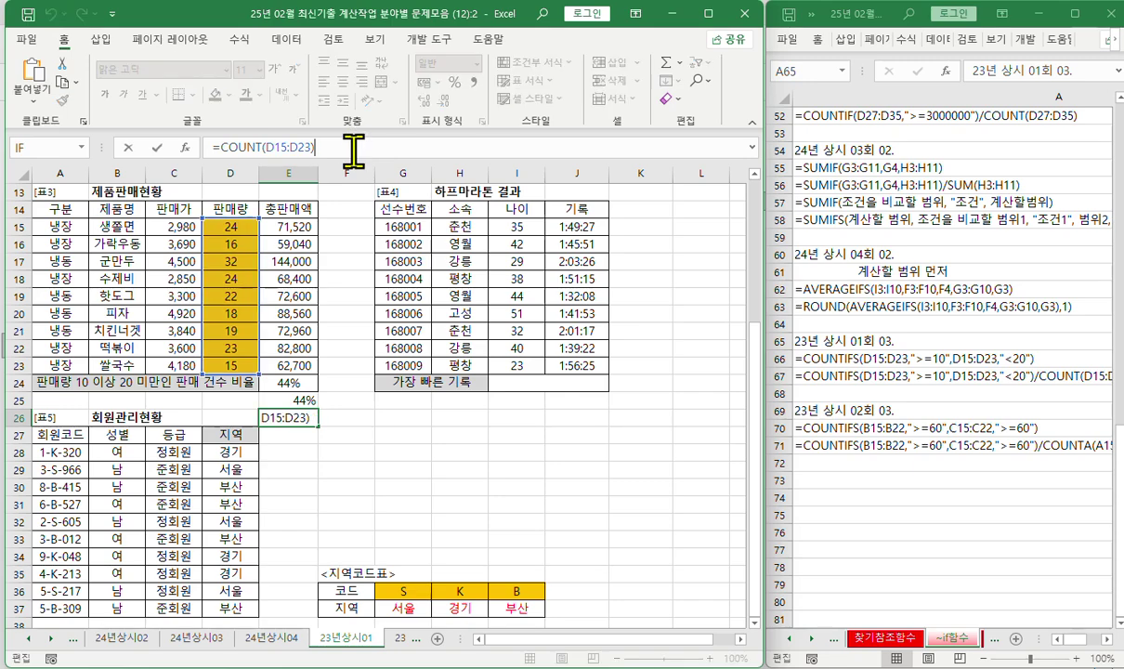
{"action": "type", "text": "-cou"}
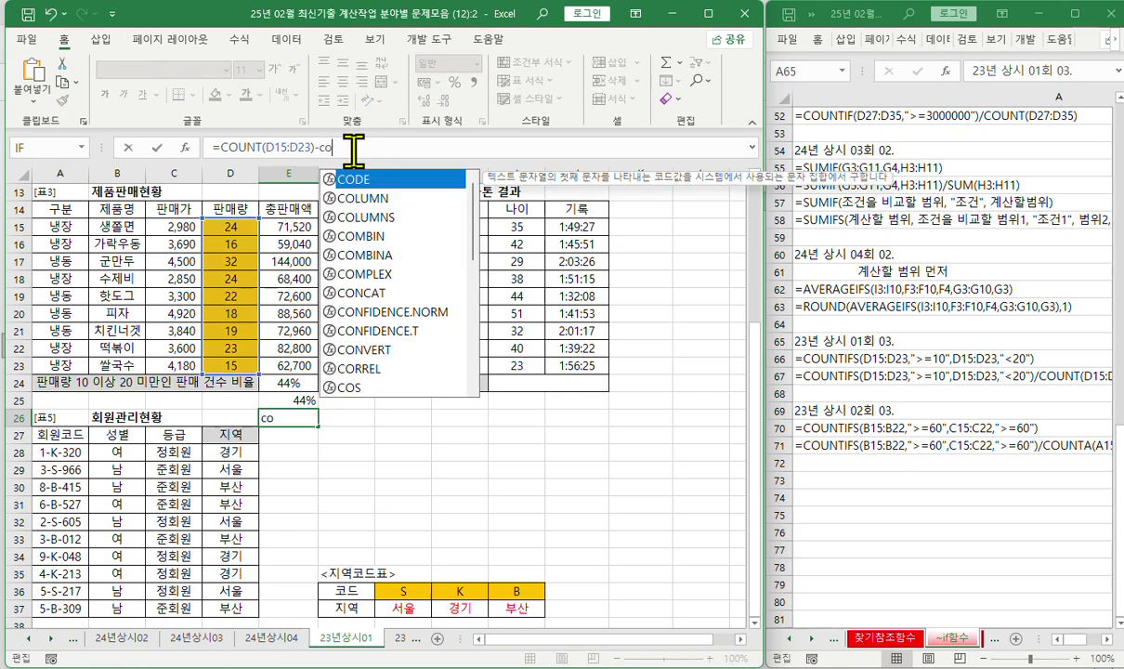
{"action": "key", "text": "Down"}
{"action": "key", "text": "Down"}
{"action": "key", "text": "Down"}
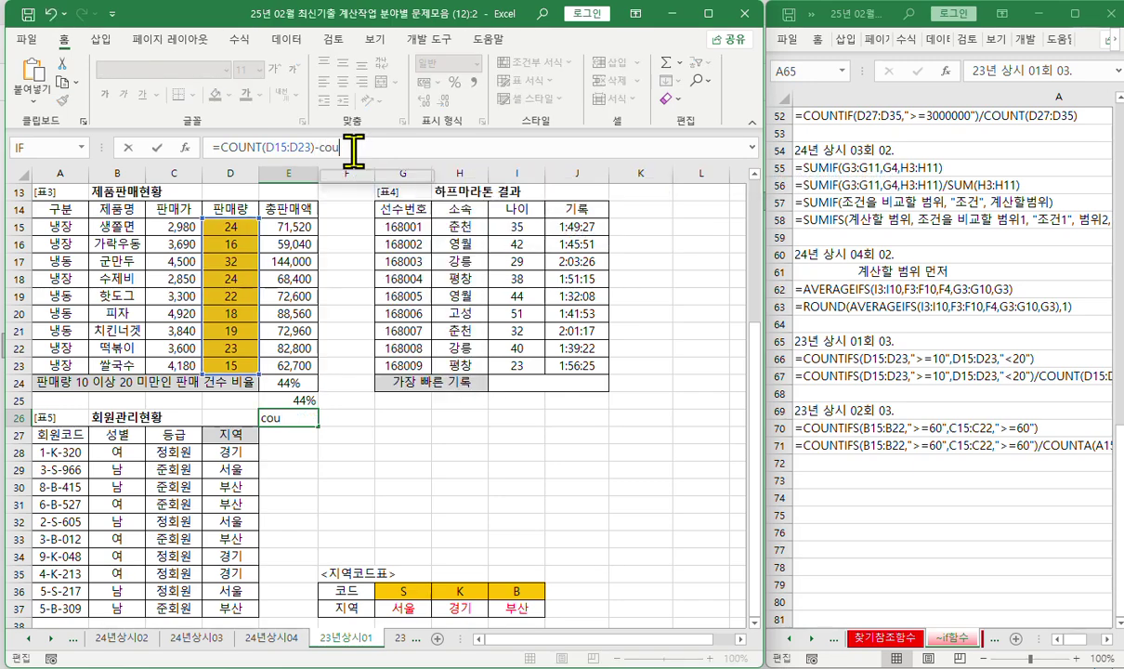
{"action": "key", "text": "Tab"}
{"action": "left_click_drag", "start_coordinate": [223, 225], "coordinate": [231, 363]}
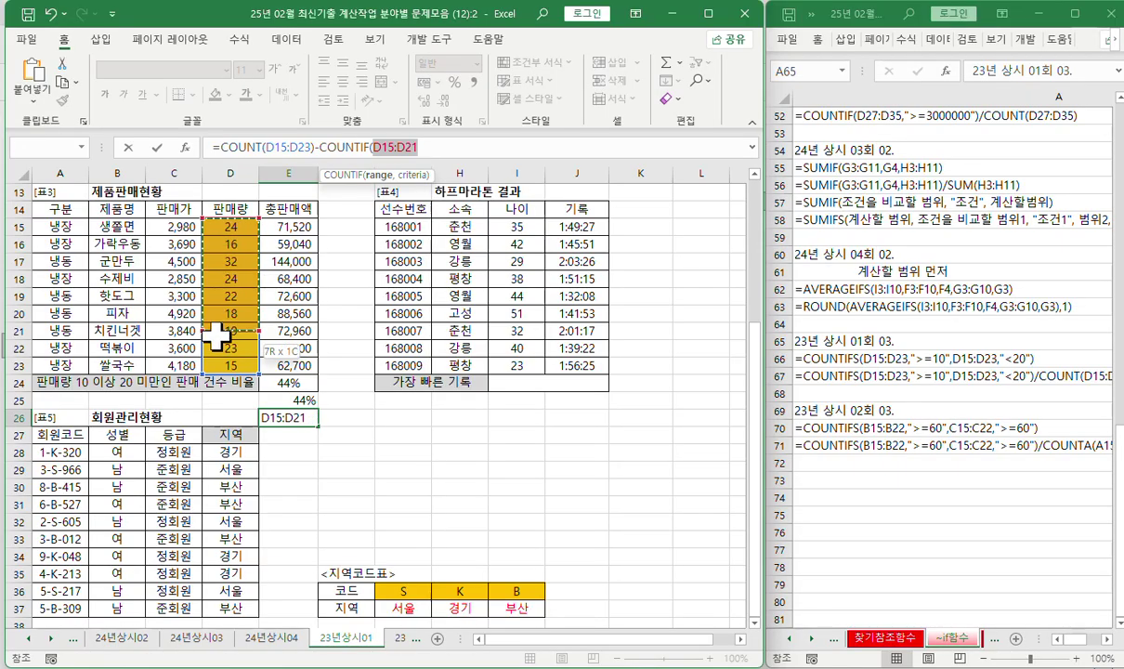
Set the COUNTIF Criteria to <10 through its function arguments and confirm the formula in E26
{"action": "left_click", "coordinate": [185, 147]}
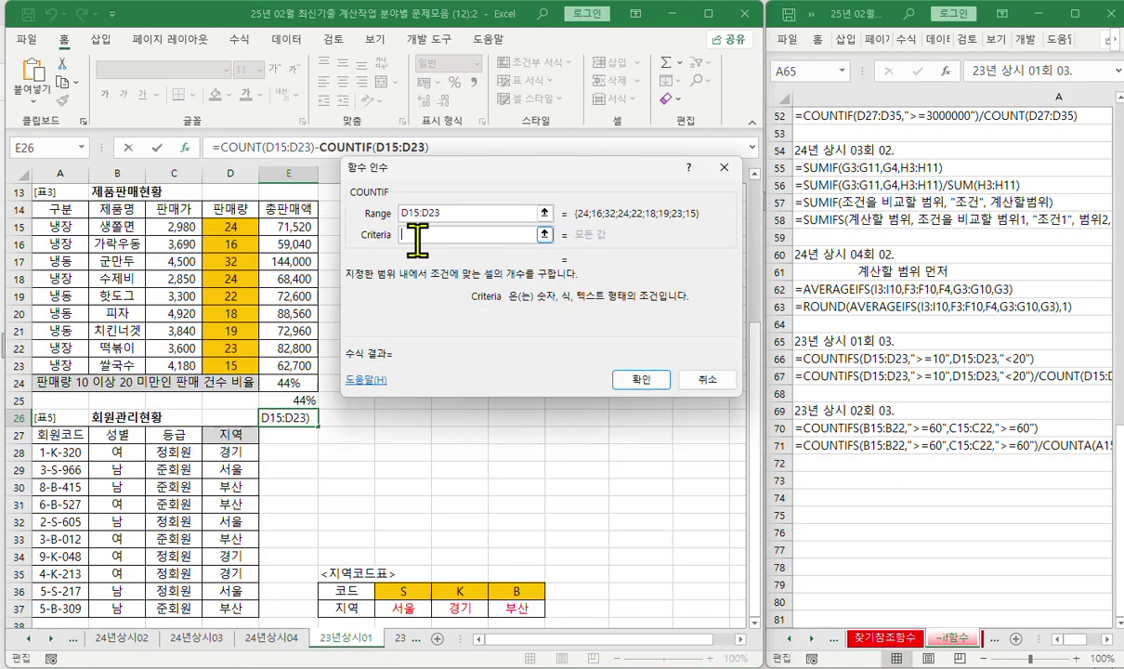
{"action": "type", "text": "<10"}
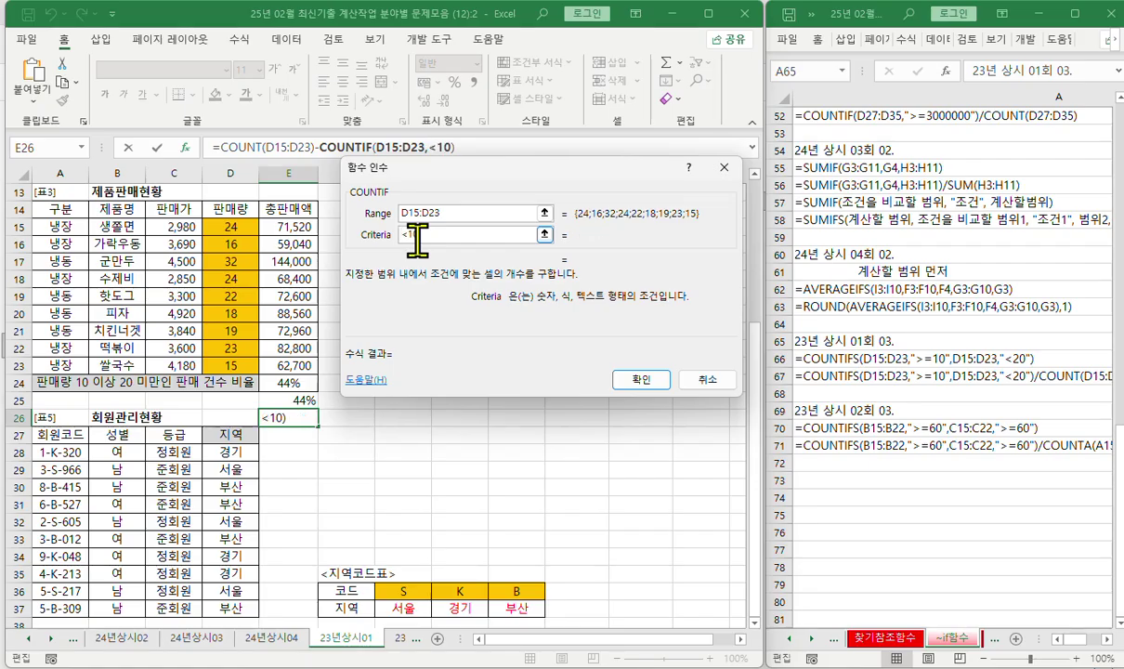
{"action": "left_click", "coordinate": [455, 213]}
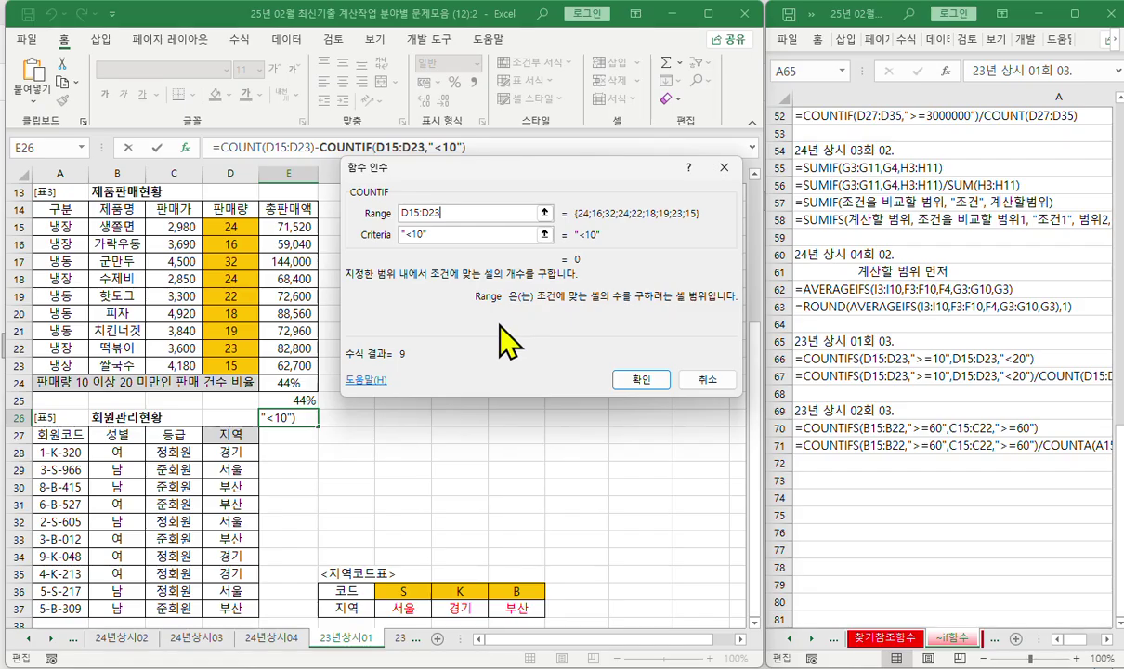
{"action": "key", "text": "Escape"}
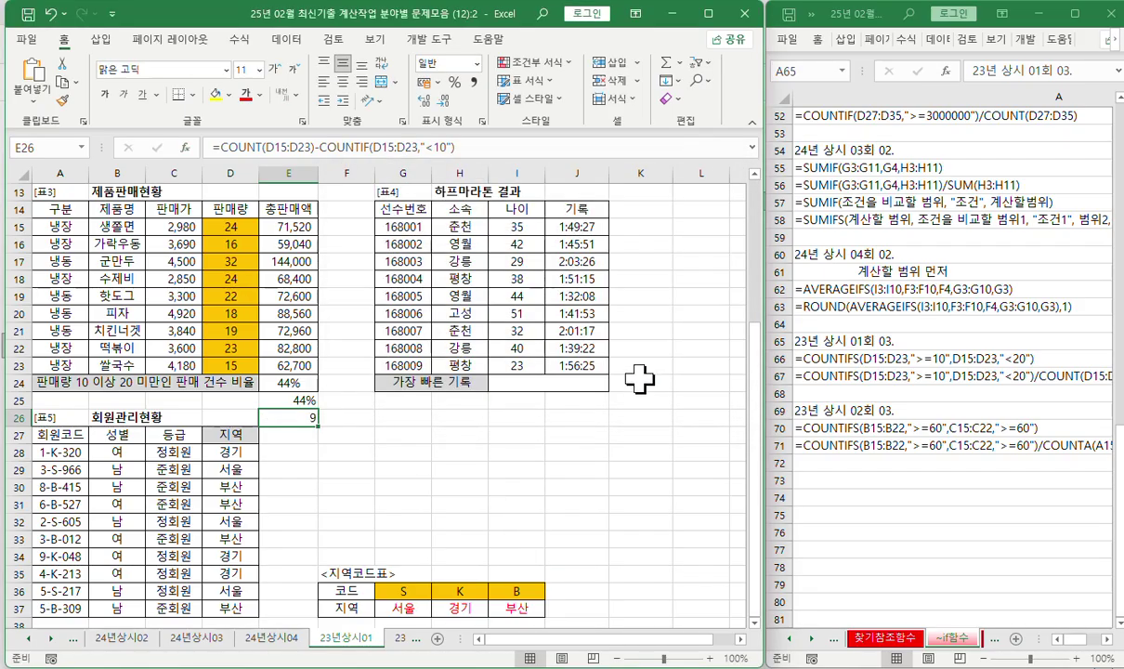
Subtract another COUNTIF from the E26 formula with Range D15:D23 and Criteria >=20, and confirm it
{"action": "left_click", "coordinate": [477, 146]}
{"action": "type", "text": "-co"}
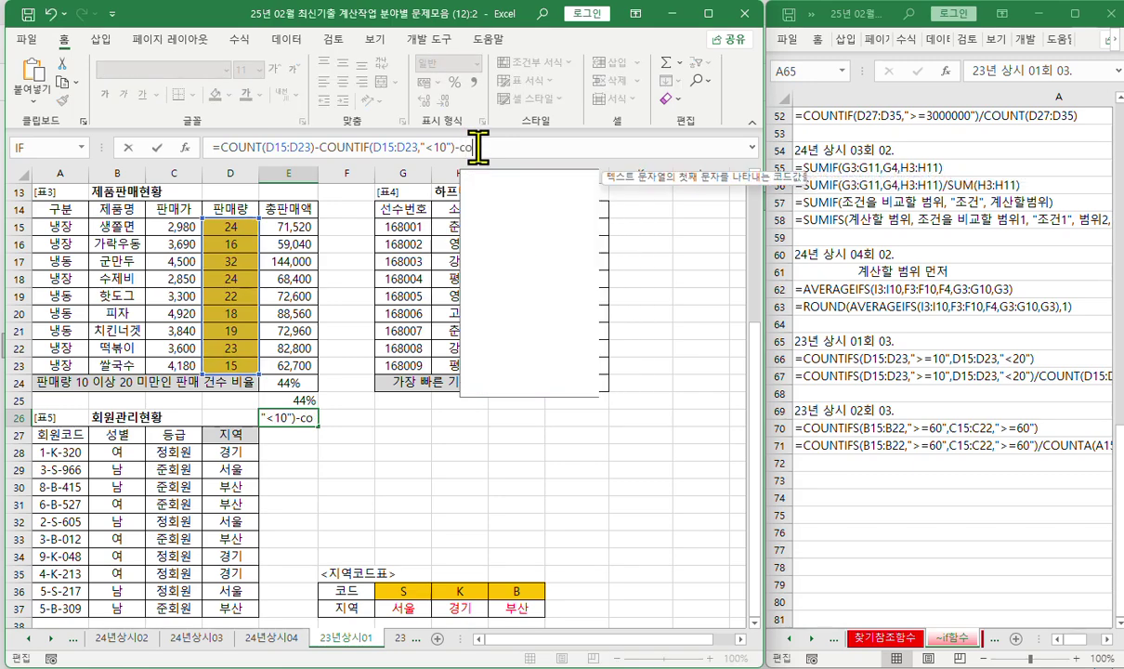
{"action": "type", "text": "unti"}
{"action": "key", "text": "Tab"}
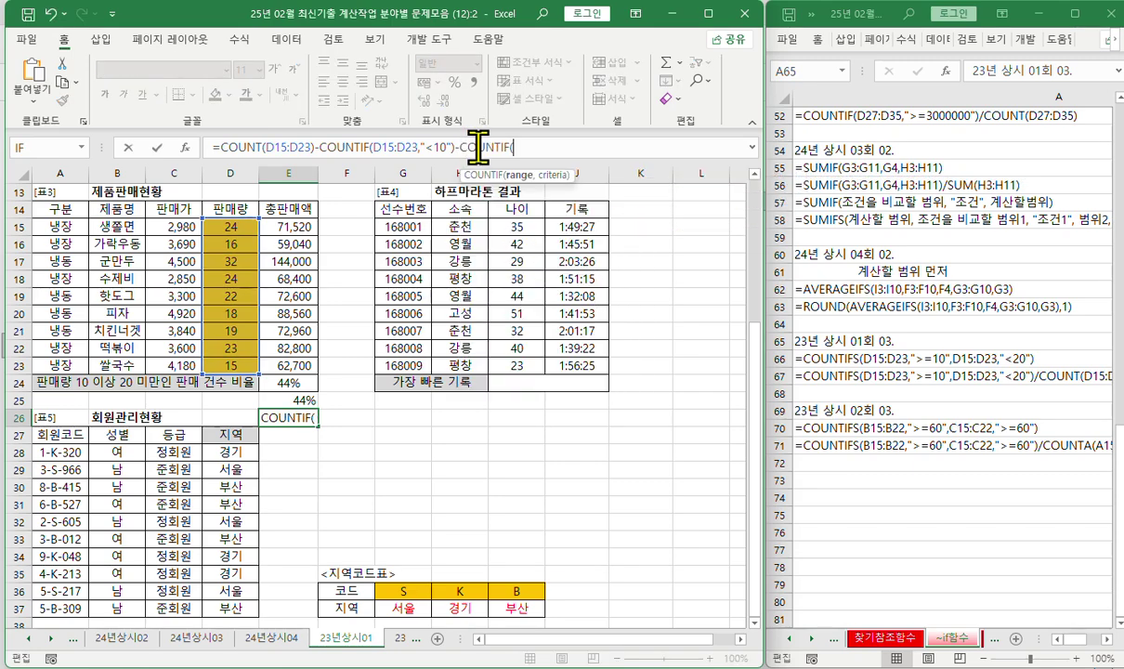
{"action": "left_click_drag", "start_coordinate": [225, 227], "coordinate": [228, 364]}
{"action": "left_click", "coordinate": [188, 147]}
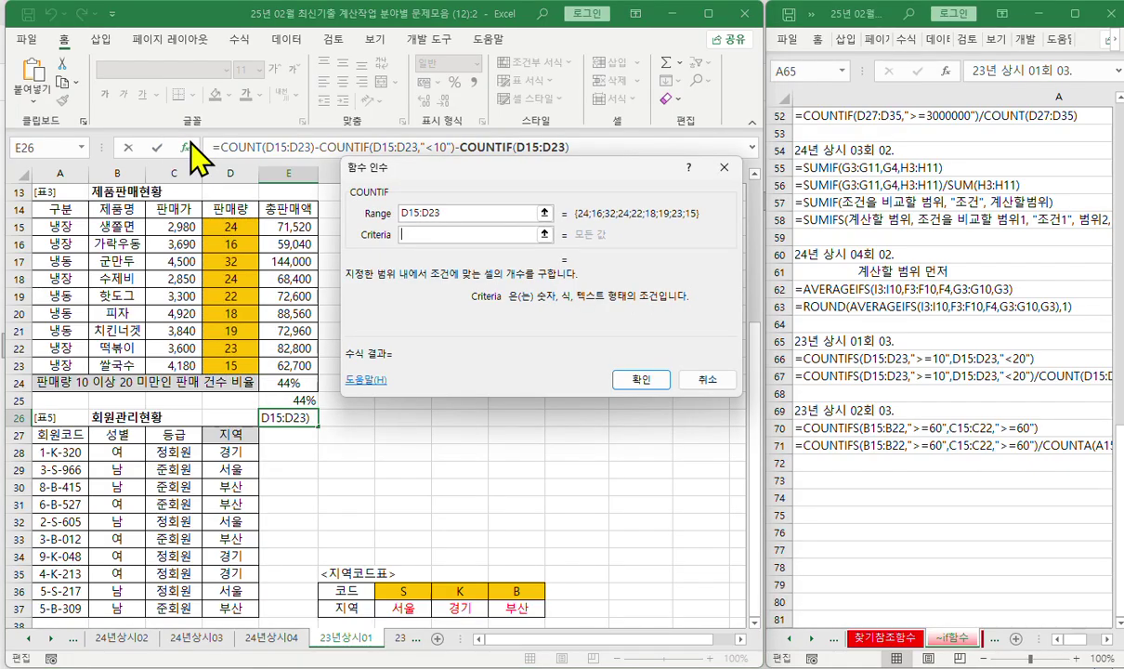
{"action": "type", "text": ">=20"}
{"action": "key", "text": "Tab"}
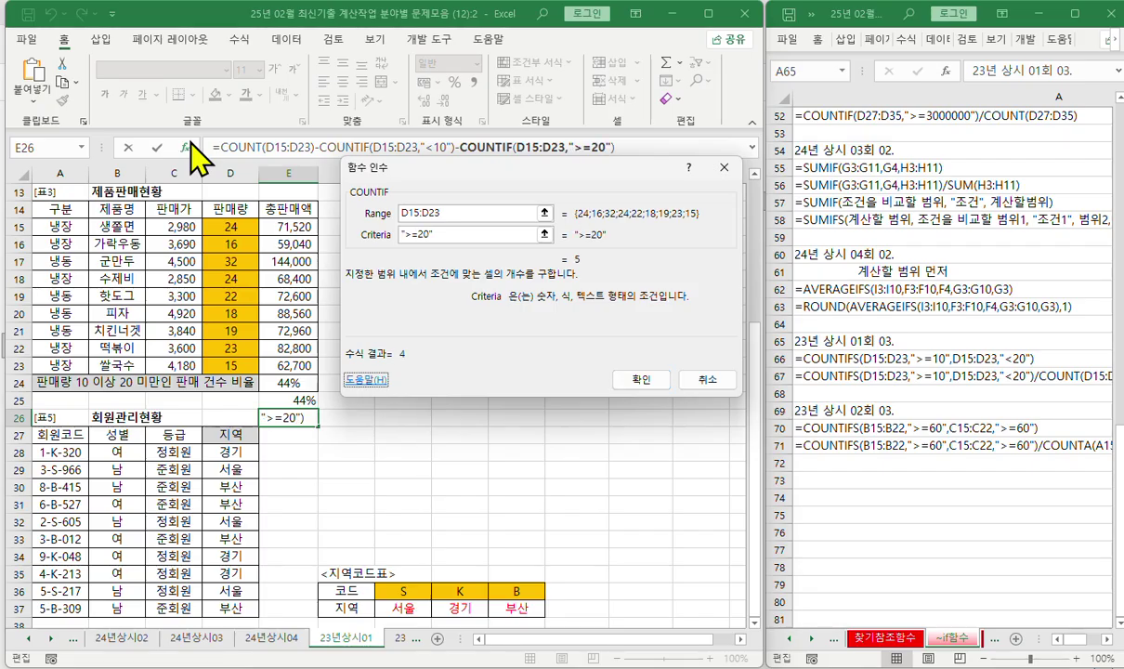
{"action": "left_click", "coordinate": [641, 379]}
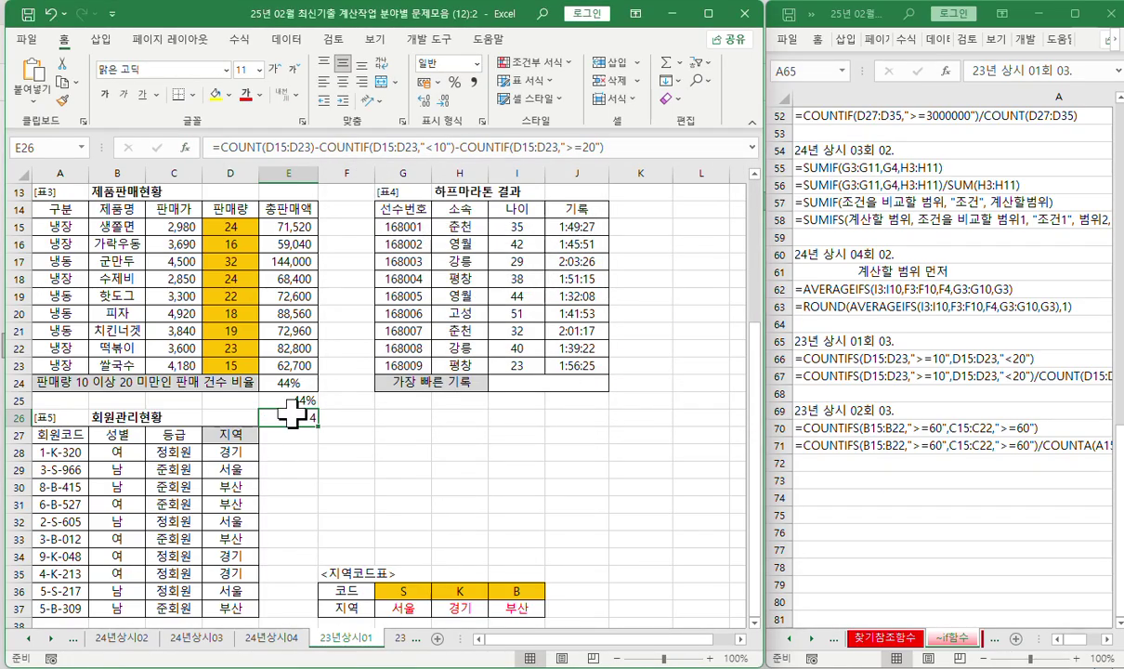
Compare the COUNTIFS and alternative COUNTIF formulas in cells E24, E25 and E26
{"action": "left_click", "coordinate": [288, 382]}
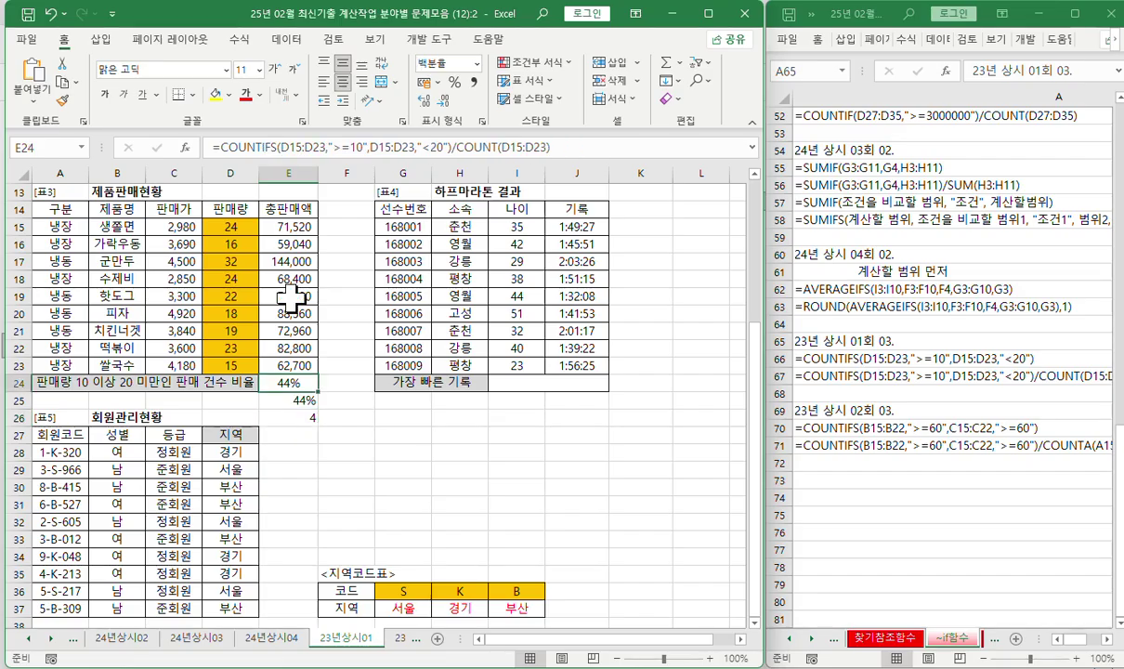
{"action": "left_click_drag", "start_coordinate": [219, 141], "coordinate": [454, 153]}
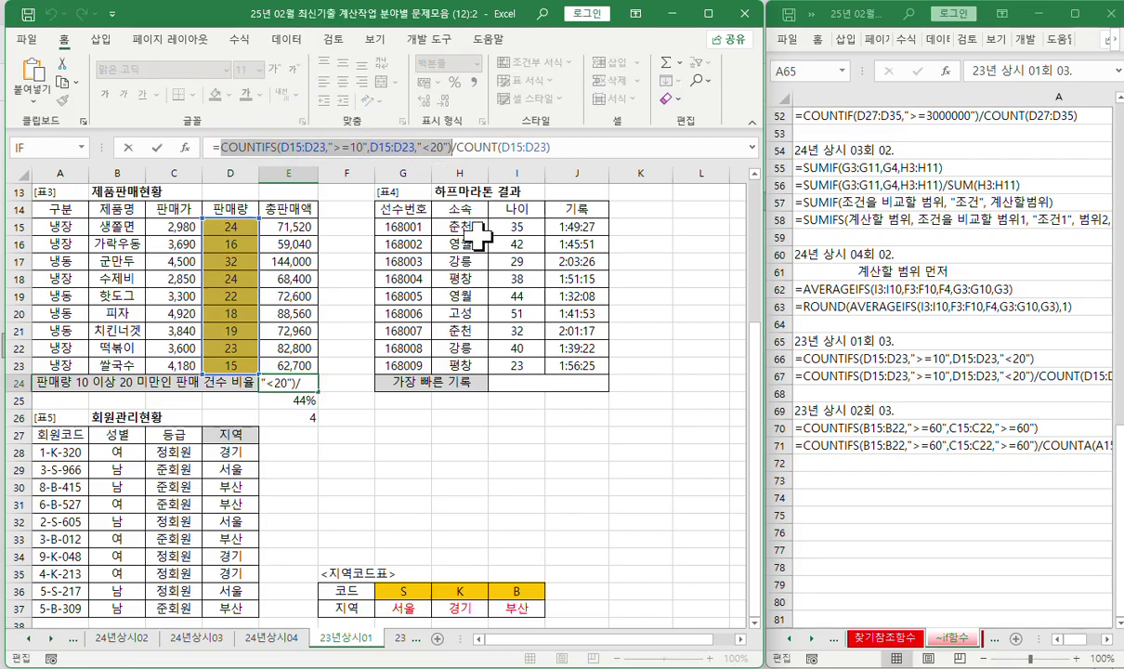
{"action": "key", "text": "Return"}
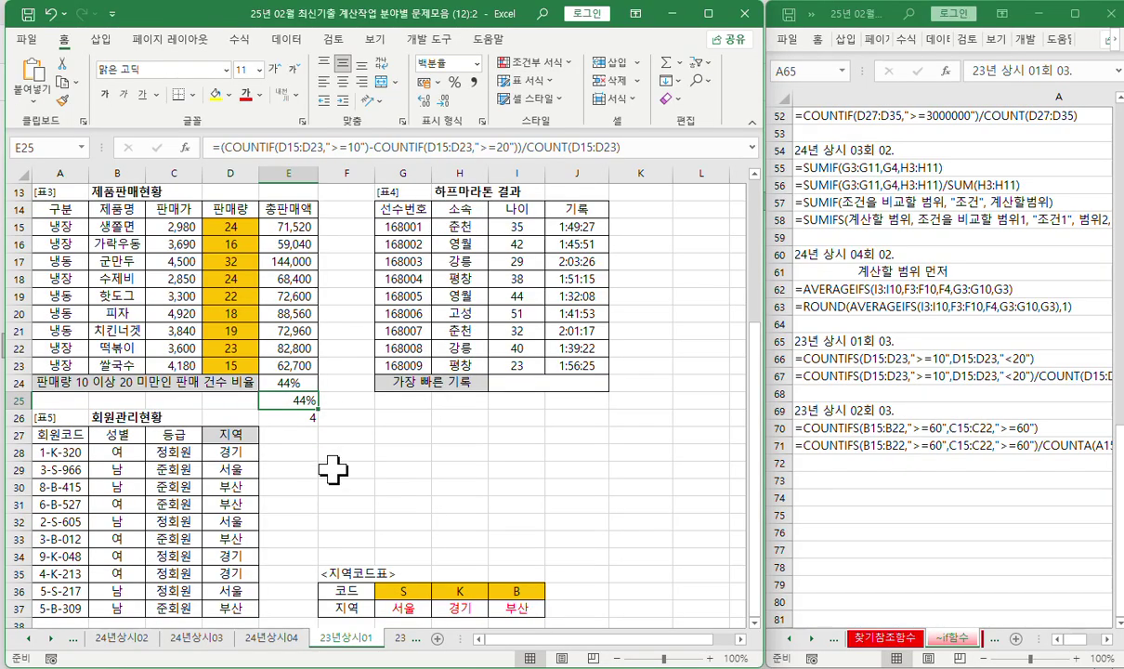
{"action": "left_click_drag", "start_coordinate": [219, 149], "coordinate": [518, 151]}
{"action": "key", "text": "Return"}
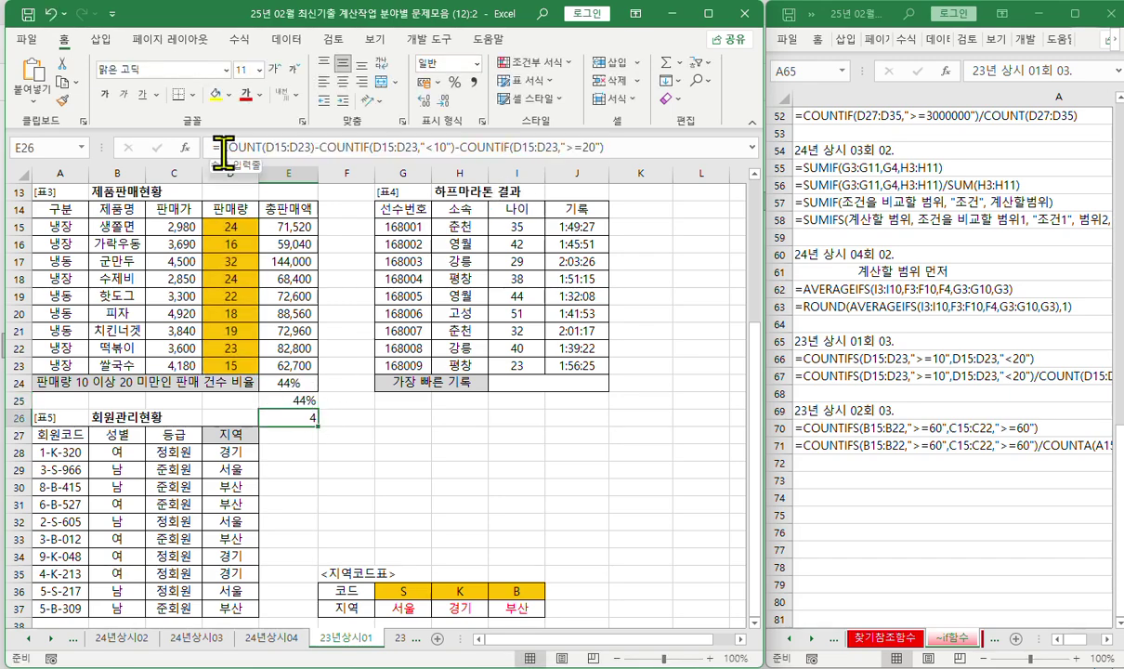
{"action": "left_click_drag", "start_coordinate": [223, 150], "coordinate": [620, 156]}
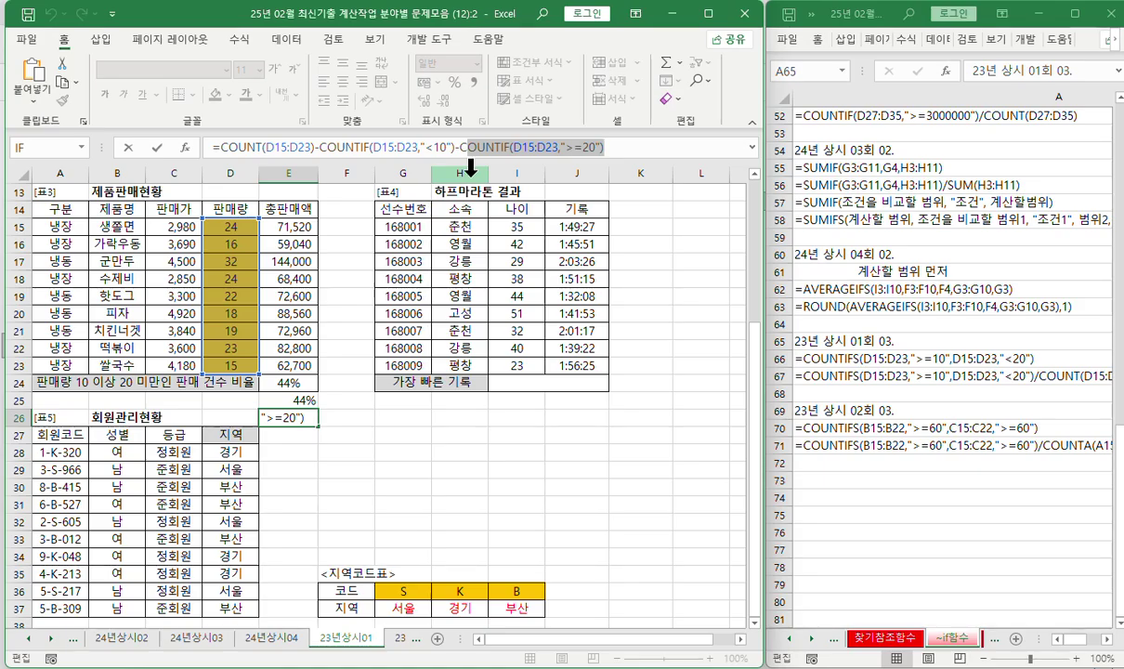
{"action": "key", "text": "Escape"}
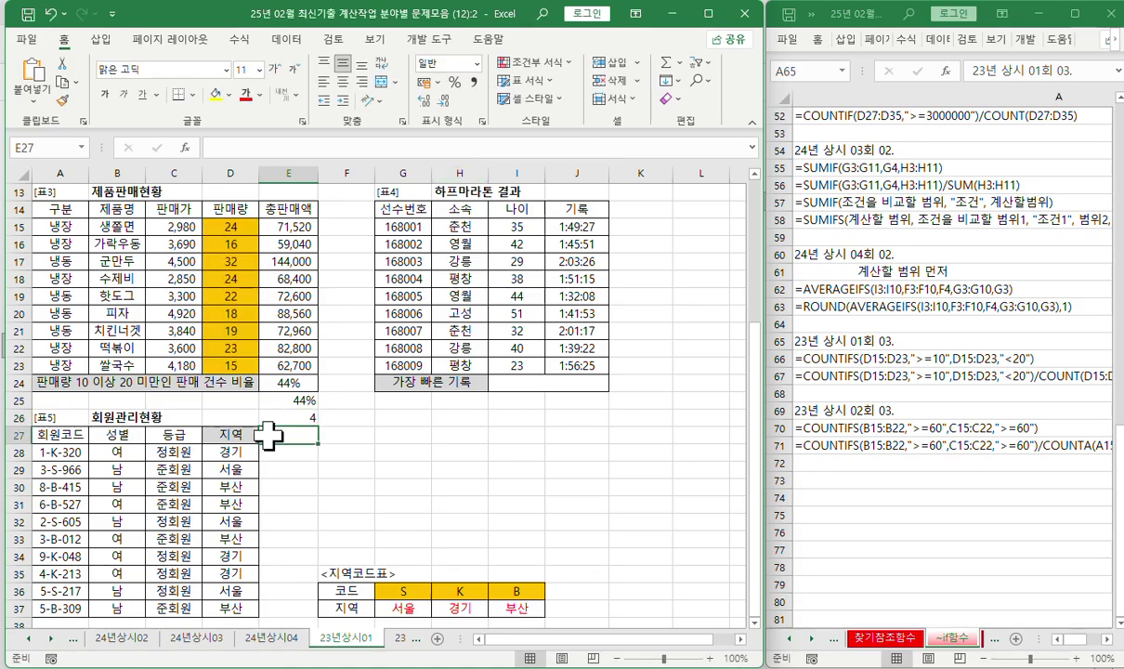
{"action": "left_click", "coordinate": [294, 399]}
{"action": "left_click", "coordinate": [290, 384]}
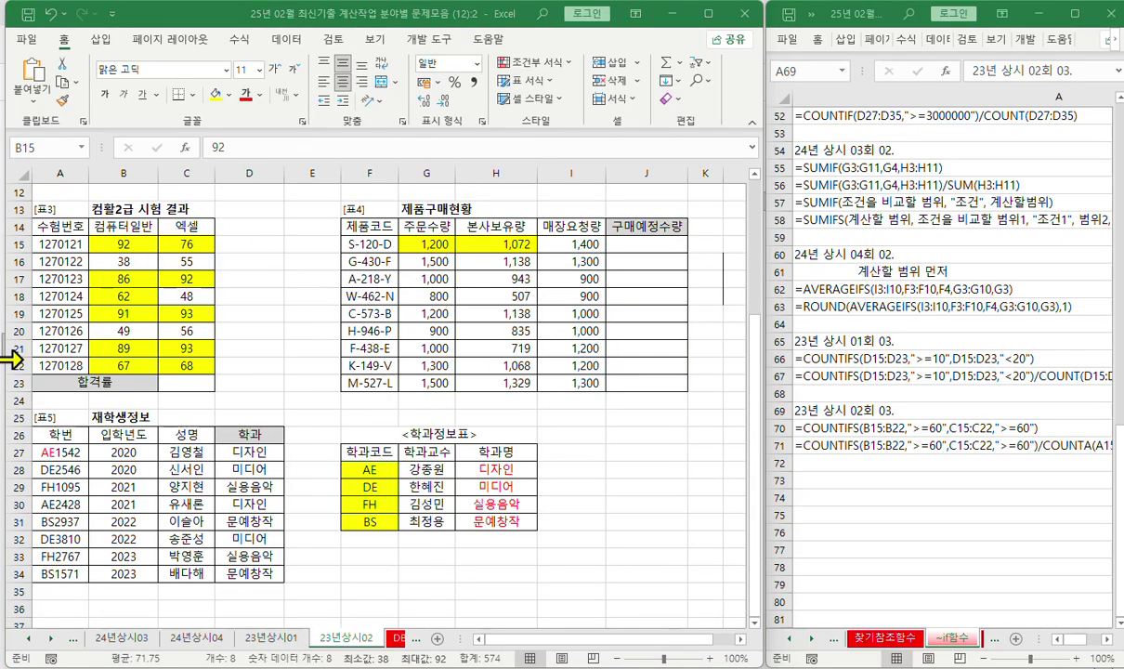
Start a COUNTIFS function for the 합격률 in C23 of the 23년상시02 sheet and open its function arguments
{"action": "left_click", "coordinate": [150, 327]}
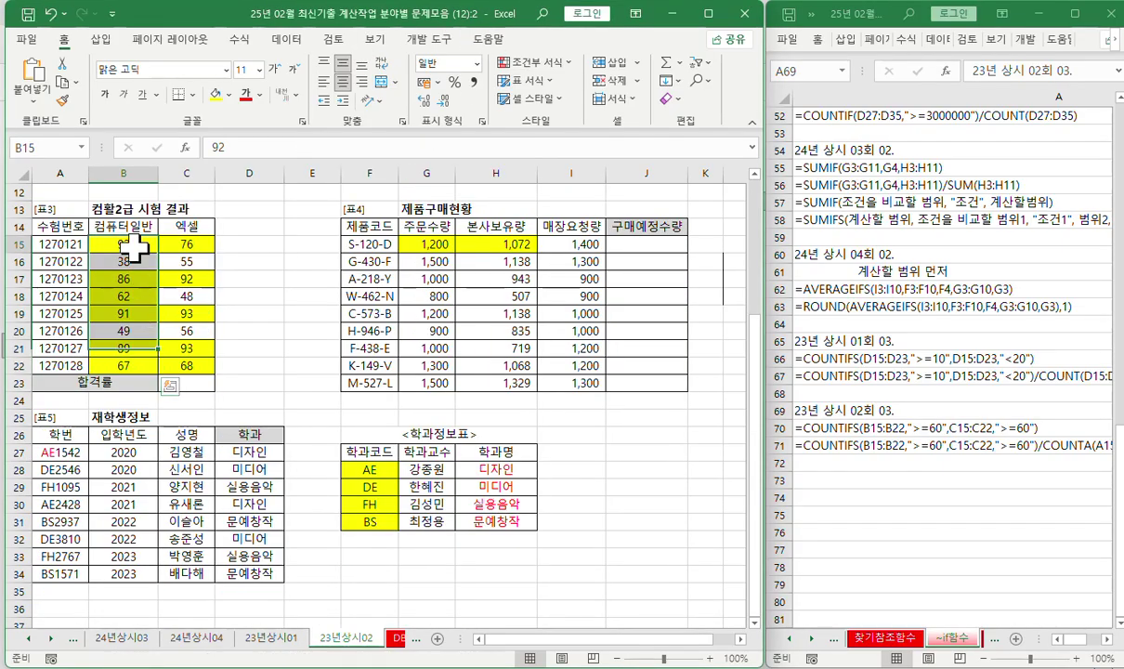
{"action": "left_click_drag", "start_coordinate": [190, 243], "coordinate": [196, 359]}
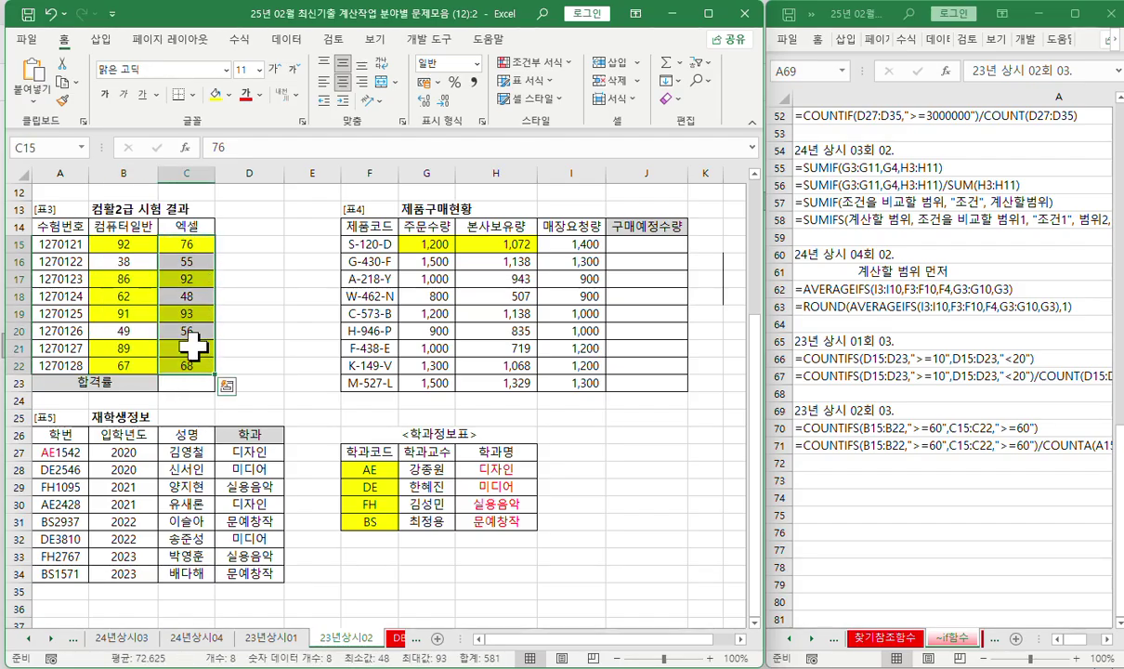
{"action": "left_click_drag", "start_coordinate": [186, 244], "coordinate": [183, 365]}
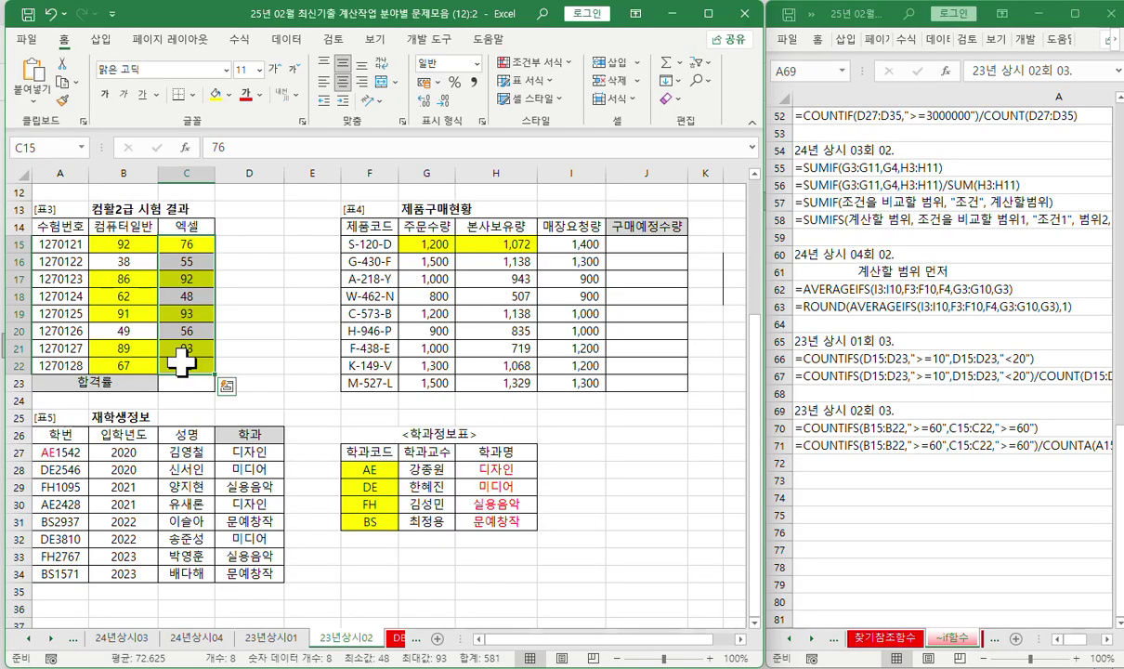
{"action": "left_click", "coordinate": [186, 382]}
{"action": "left_click", "coordinate": [231, 149]}
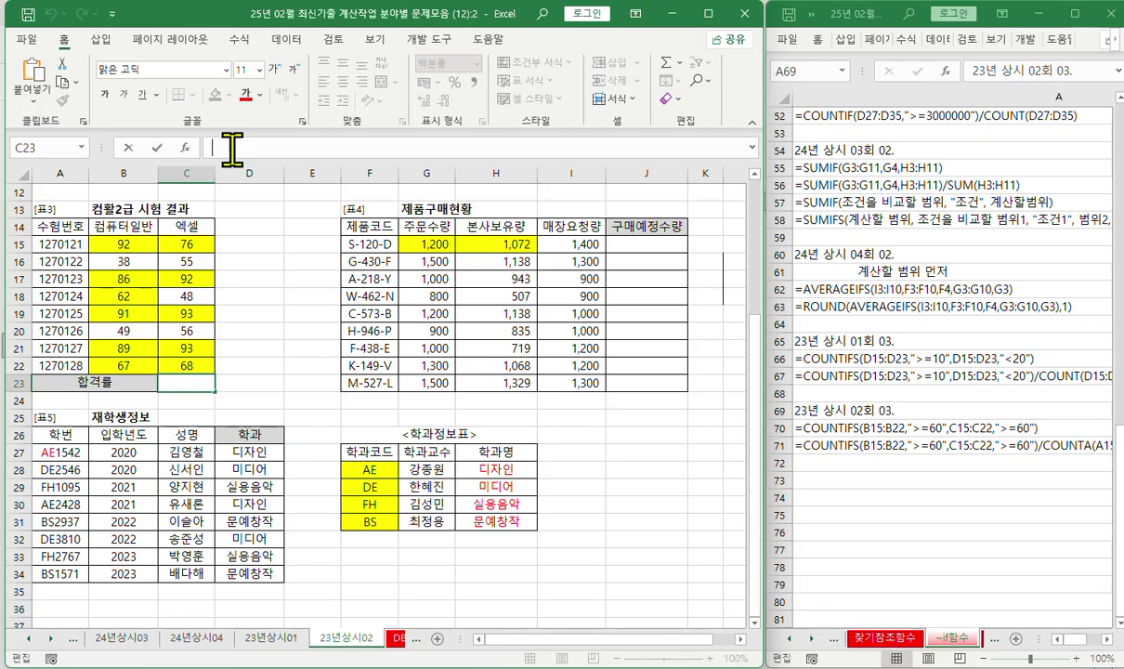
{"action": "type", "text": "=cou"}
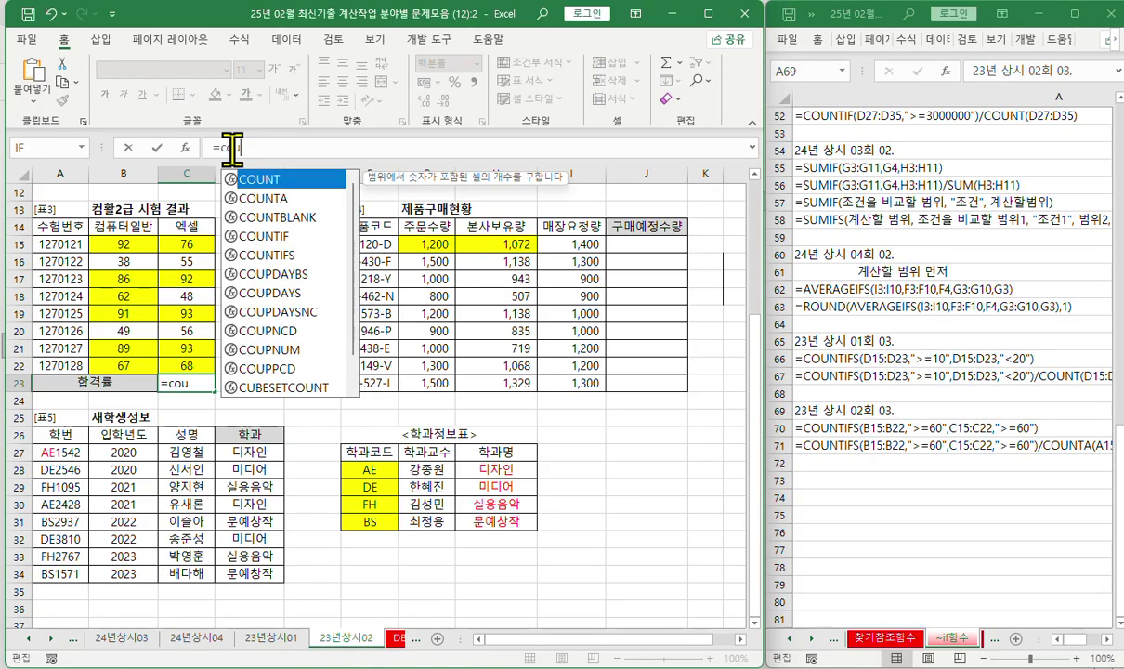
{"action": "key", "text": "Down"}
{"action": "key", "text": "Down"}
{"action": "key", "text": "Tab"}
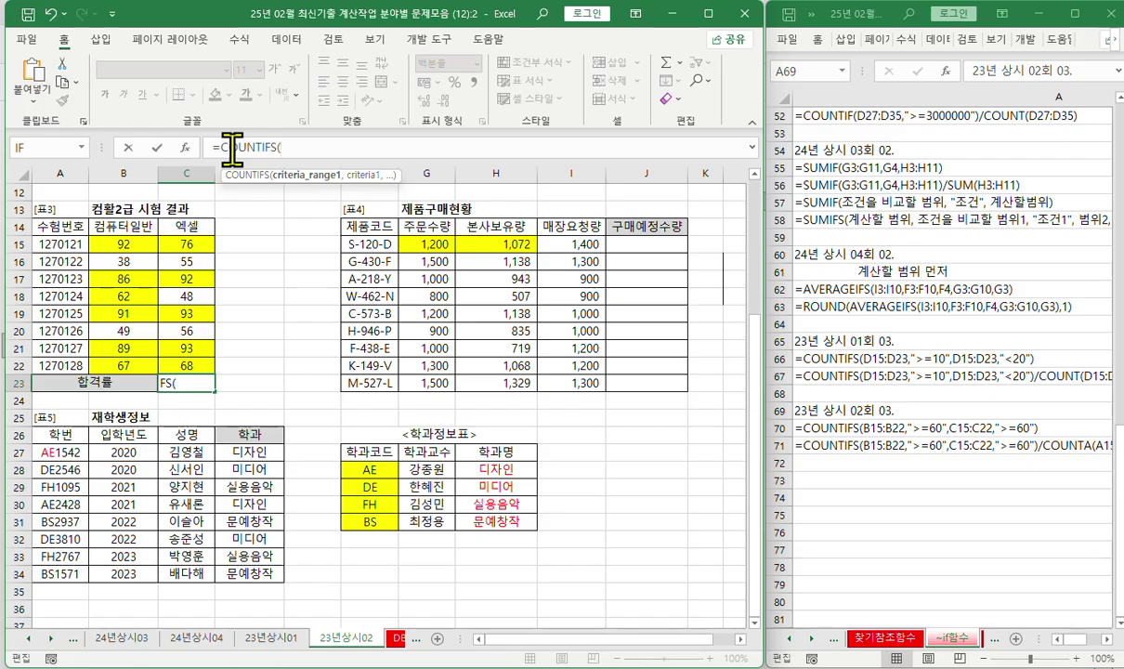
{"action": "left_click", "coordinate": [185, 147]}
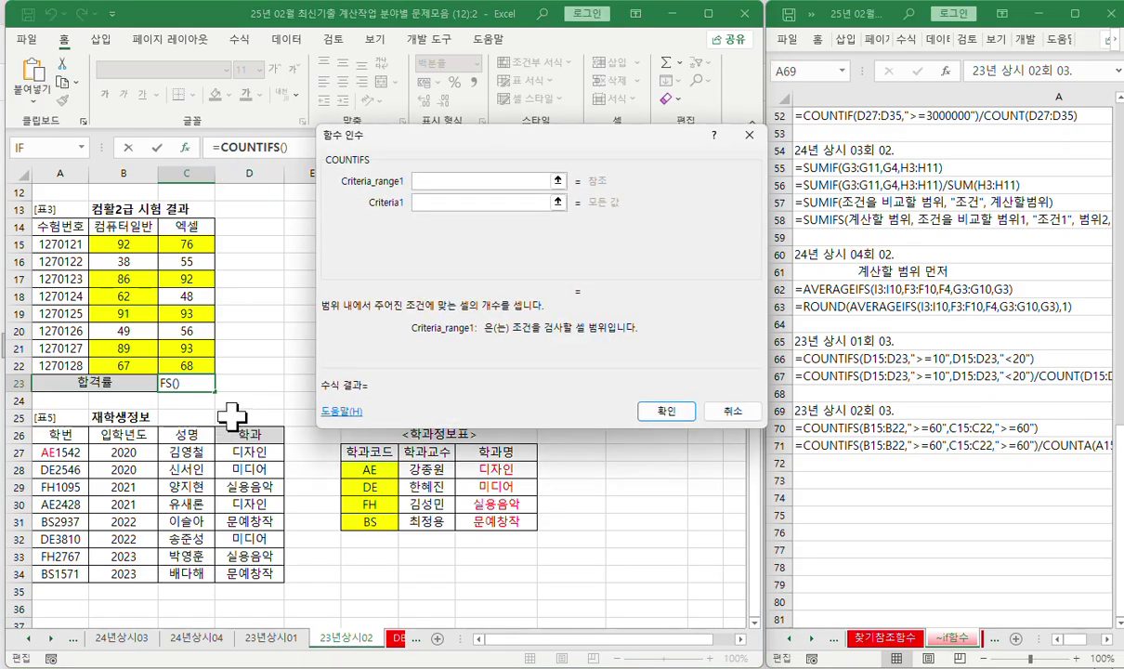
Set the first COUNTIFS condition to range B15:B22 with the criterion ">=60"
{"action": "left_click", "coordinate": [123, 243]}
{"action": "left_click_drag", "start_coordinate": [123, 243], "coordinate": [126, 366]}
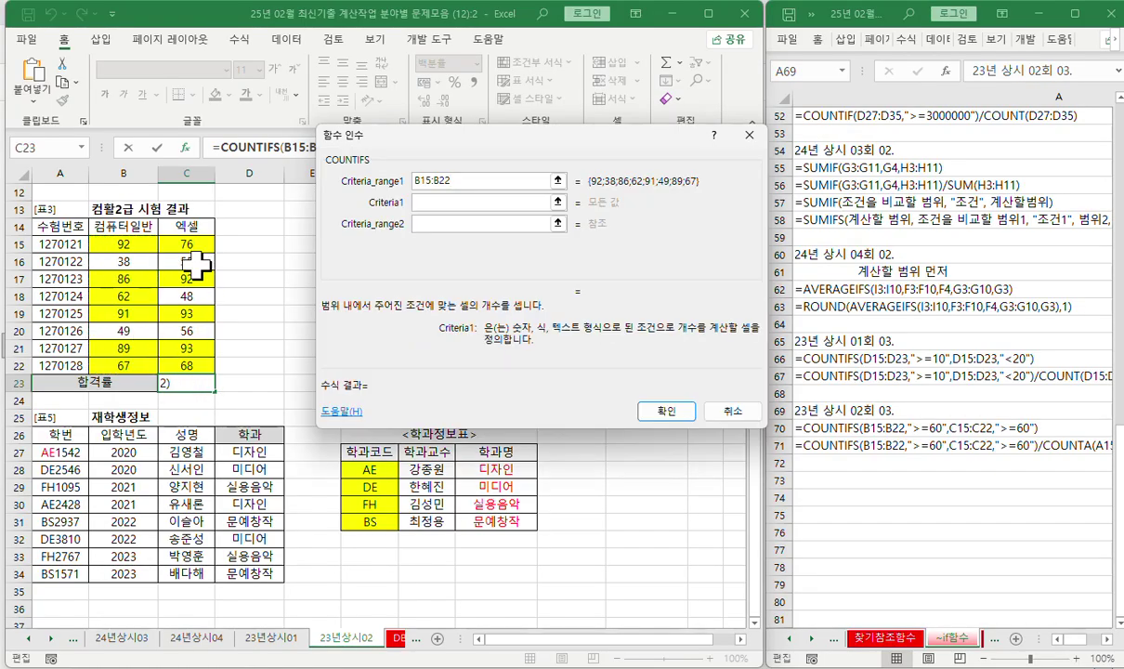
{"action": "type", "text": "\">=60\""}
{"action": "key", "text": "Tab"}
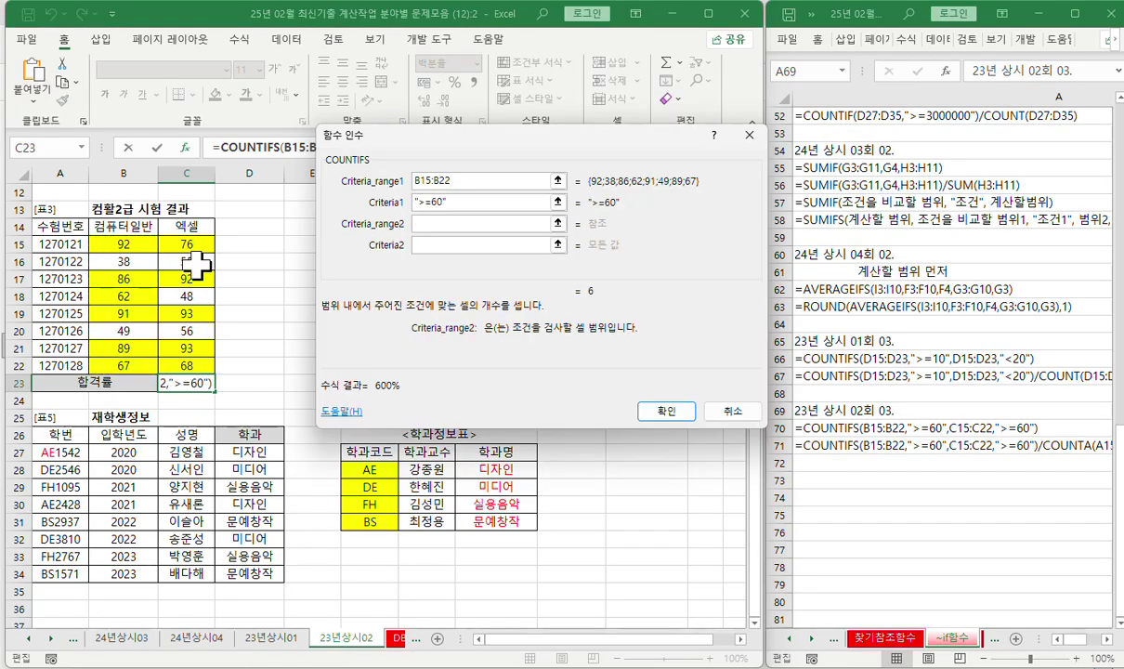
Add a second COUNTIFS condition on range C15:C22 with the criterion >=60 and confirm the function in C23
{"action": "left_click_drag", "start_coordinate": [185, 243], "coordinate": [190, 372]}
{"action": "key", "text": "Tab"}
{"action": "type", "text": ">=60"}
{"action": "key", "text": "Tab"}
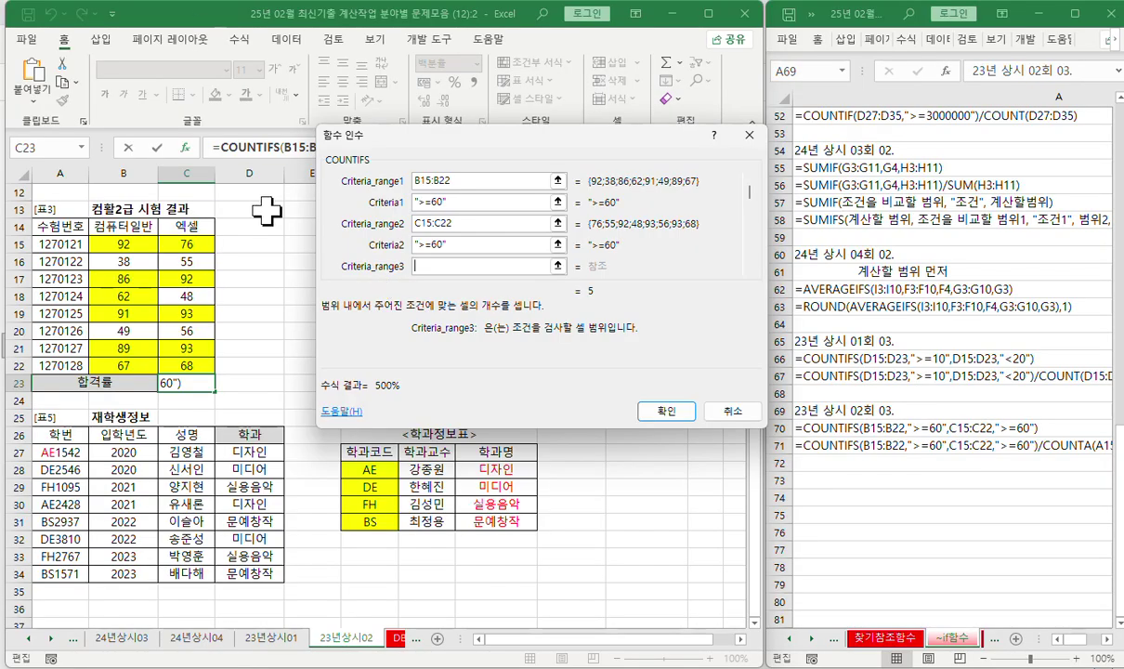
{"action": "left_click", "coordinate": [663, 410]}
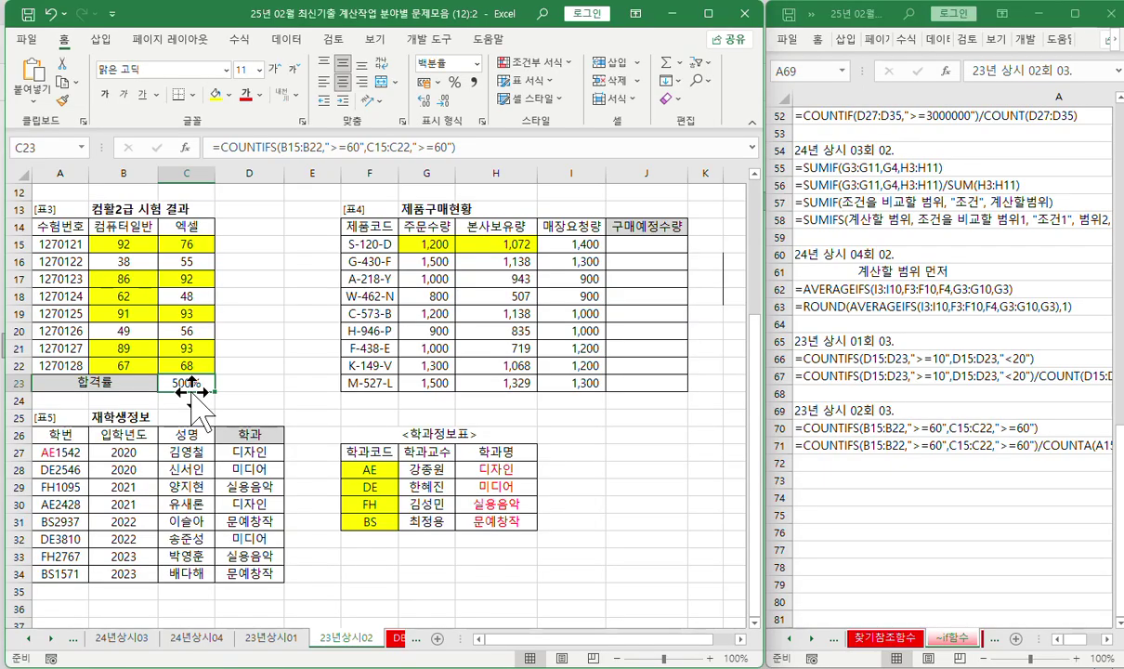
Divide the COUNTIFS formula in C23 by COUNTA(C15:C22) and confirm it
{"action": "left_click", "coordinate": [476, 140]}
{"action": "type", "text": "/"}
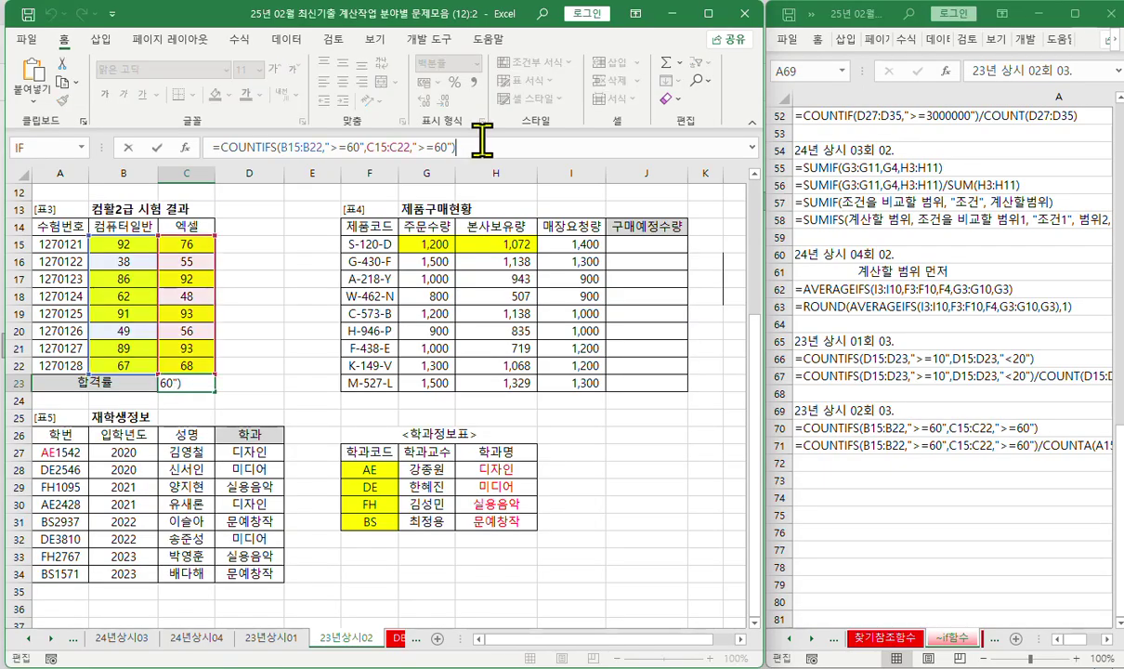
{"action": "type", "text": "COU"}
{"action": "key", "text": "Down"}
{"action": "key", "text": "Tab"}
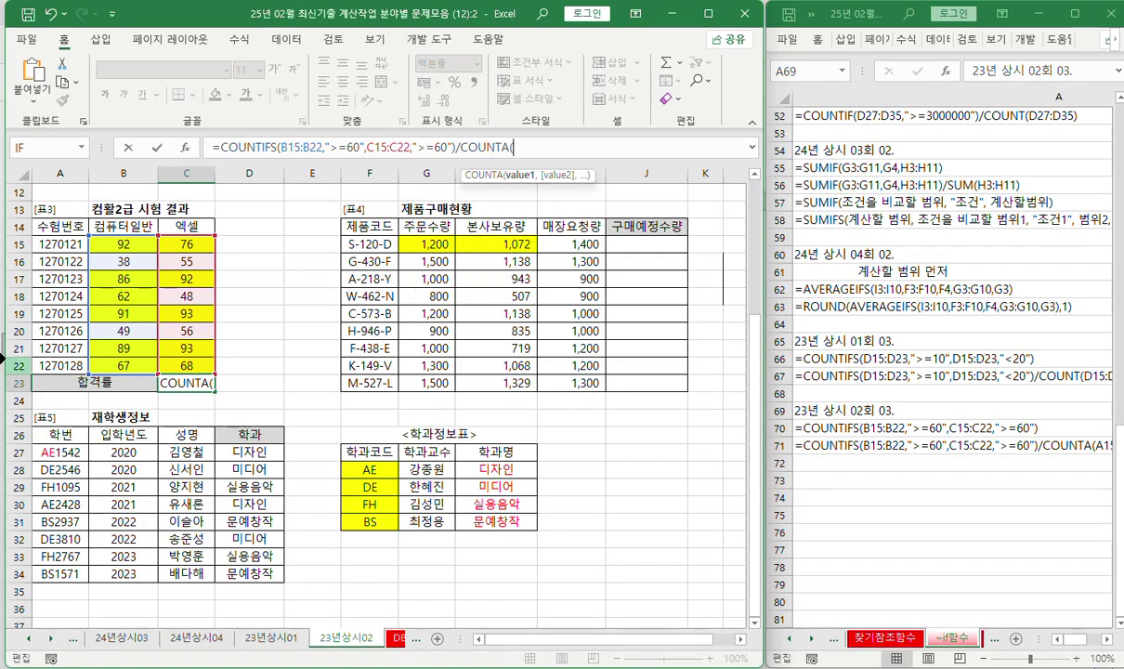
{"action": "left_click_drag", "start_coordinate": [185, 244], "coordinate": [187, 358]}
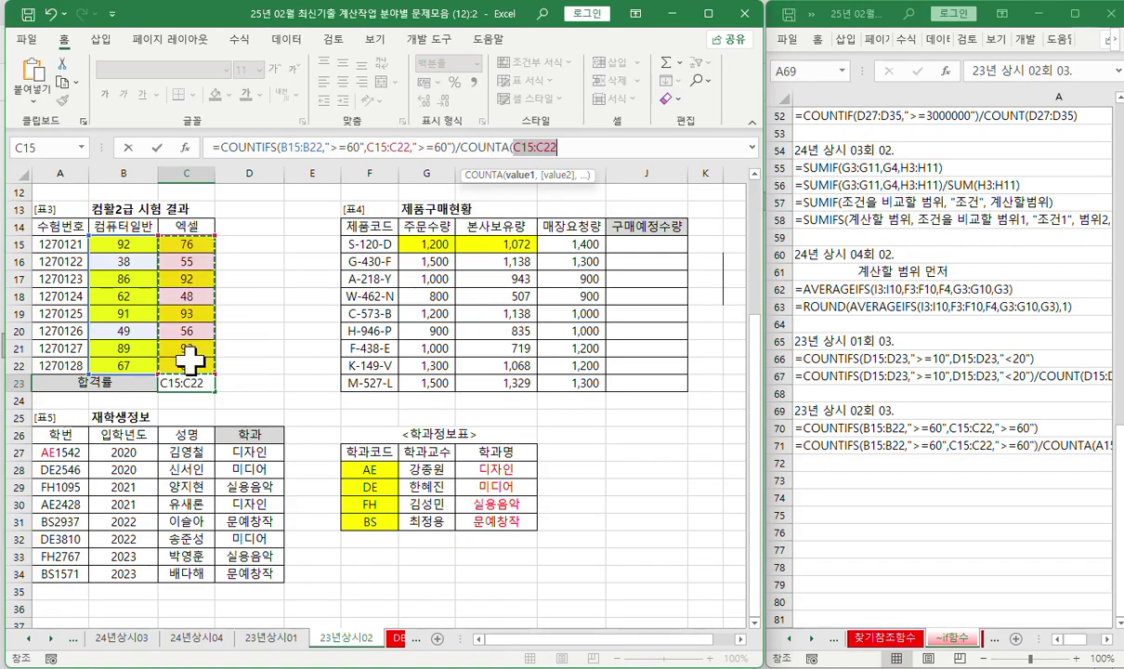
{"action": "key", "text": "Return"}
{"action": "key", "text": "Return"}
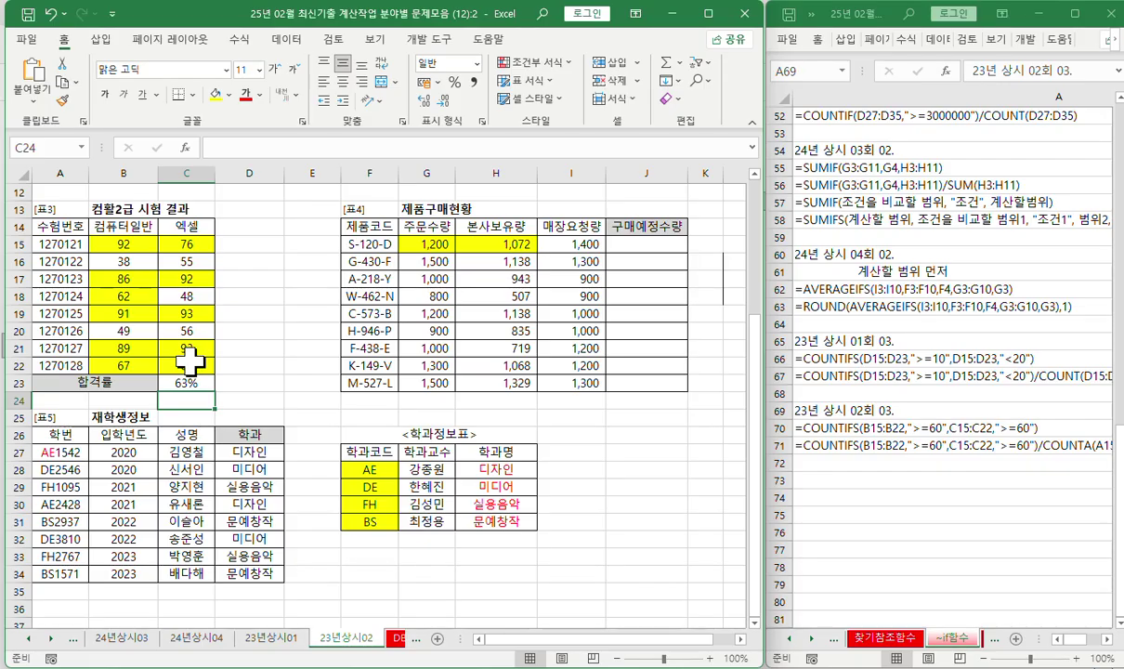